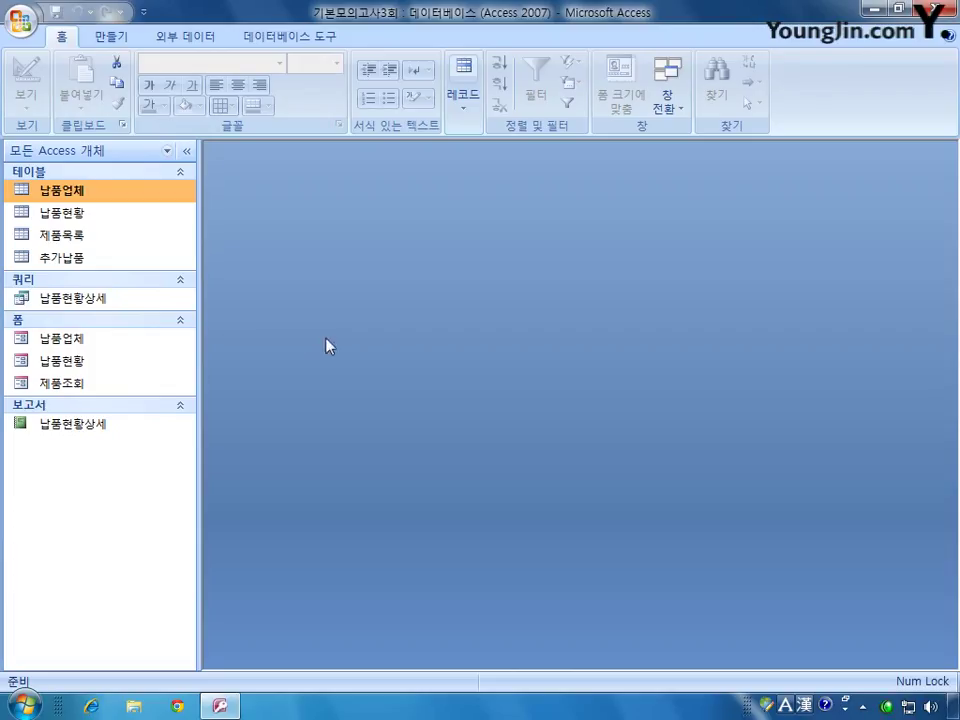
- Open the 납품현황 table in design view
right_click(85, 214)
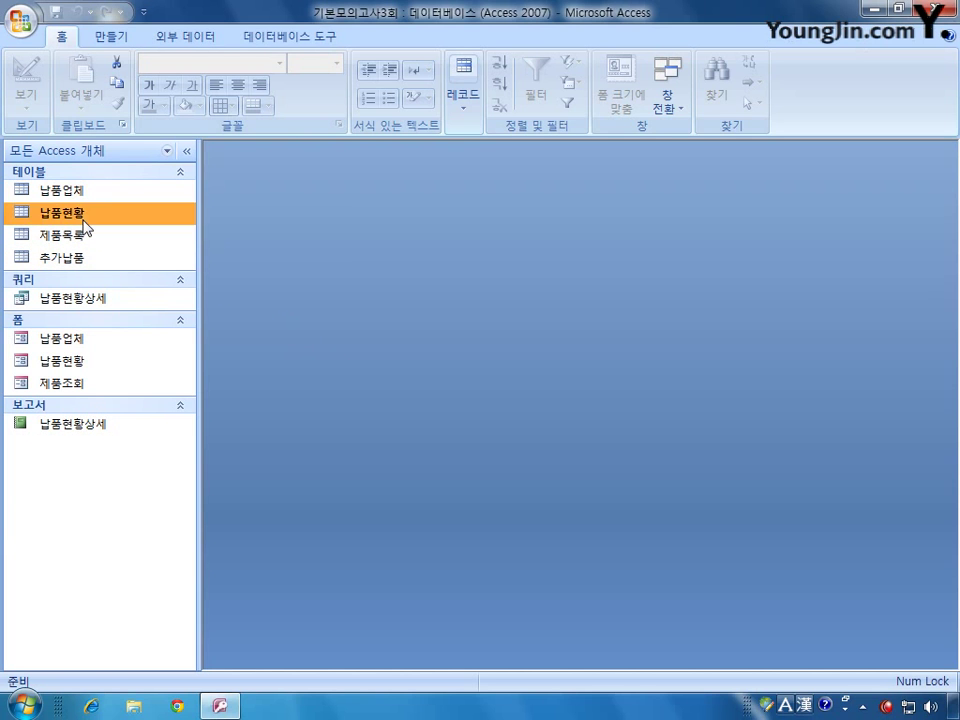
click(135, 254)
drag(443, 197, 451, 176)
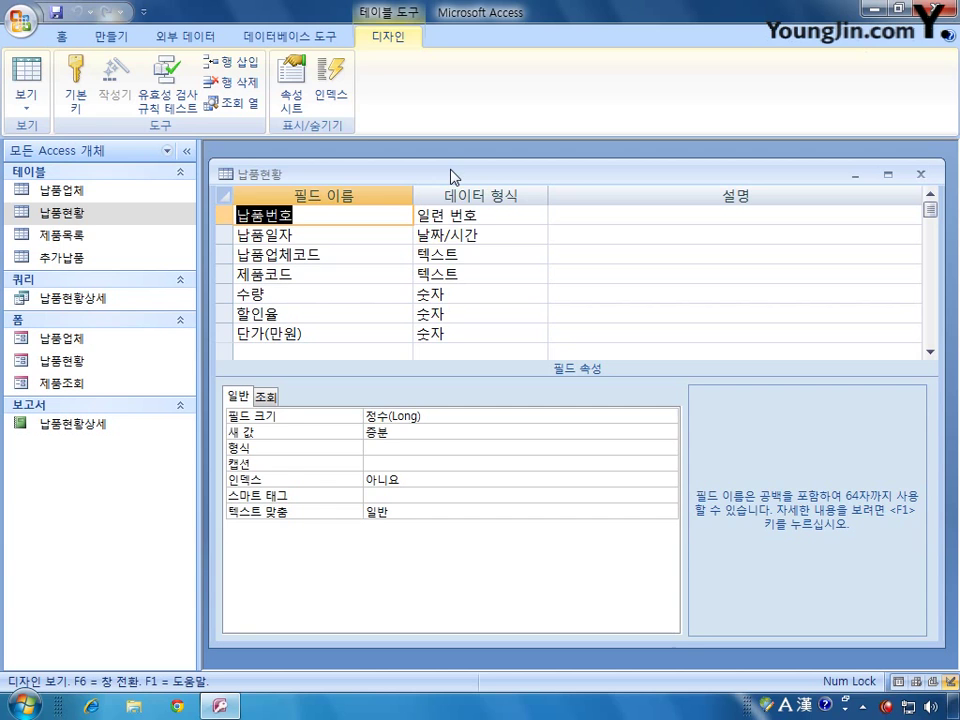
- Set 납품일자, 납품업체코드 and 제품코드 together as the primary key of the 납품현황 table
click(225, 235)
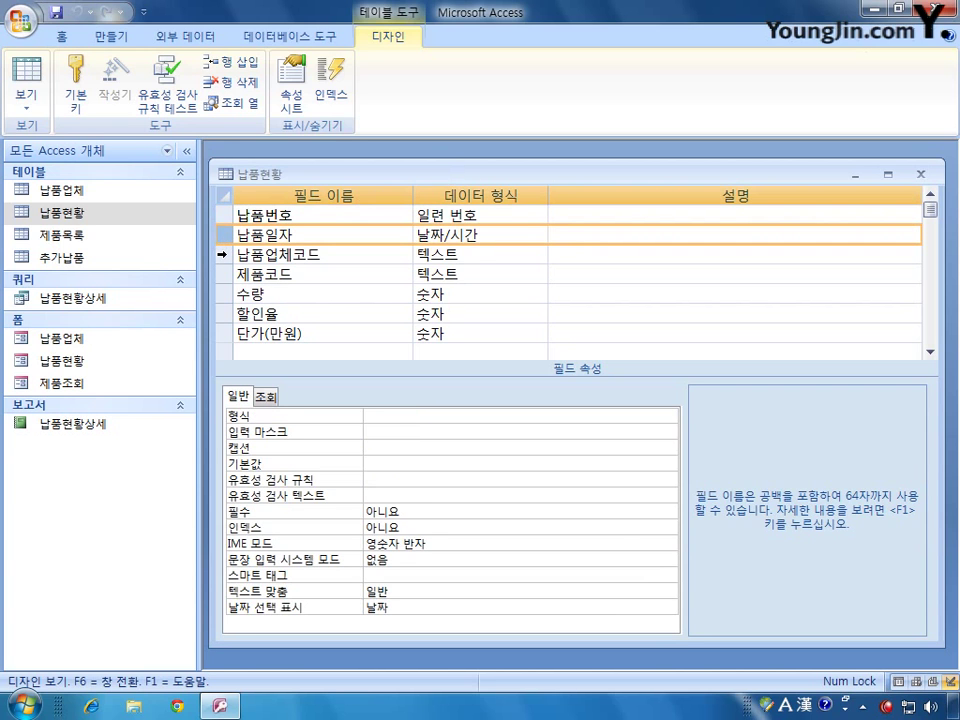
ctrl+click(225, 254)
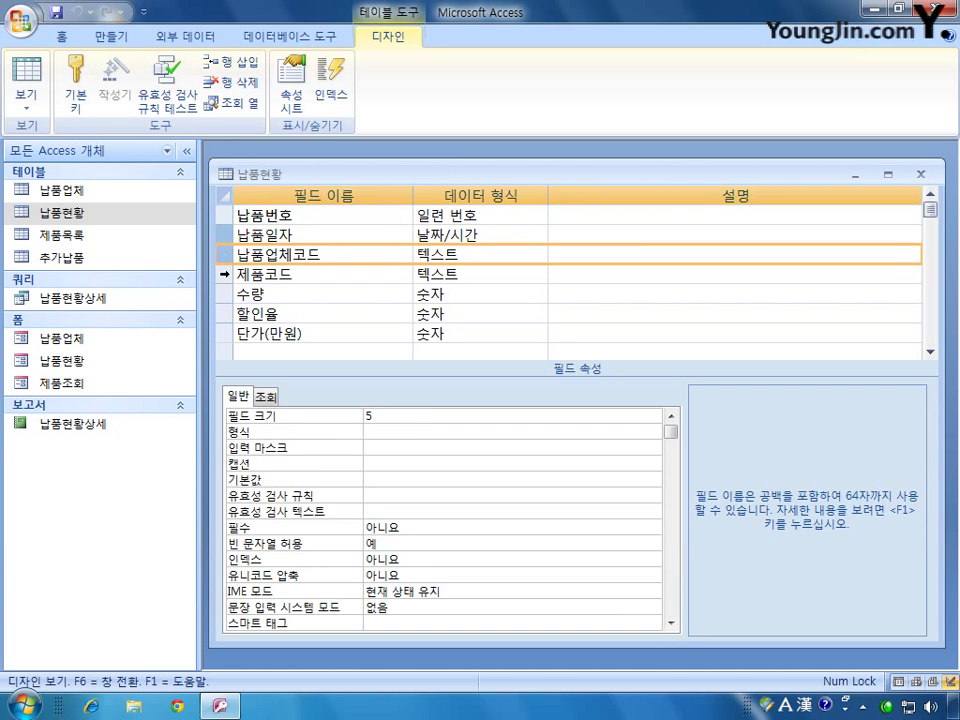
ctrl+click(225, 273)
right_click(226, 276)
click(240, 288)
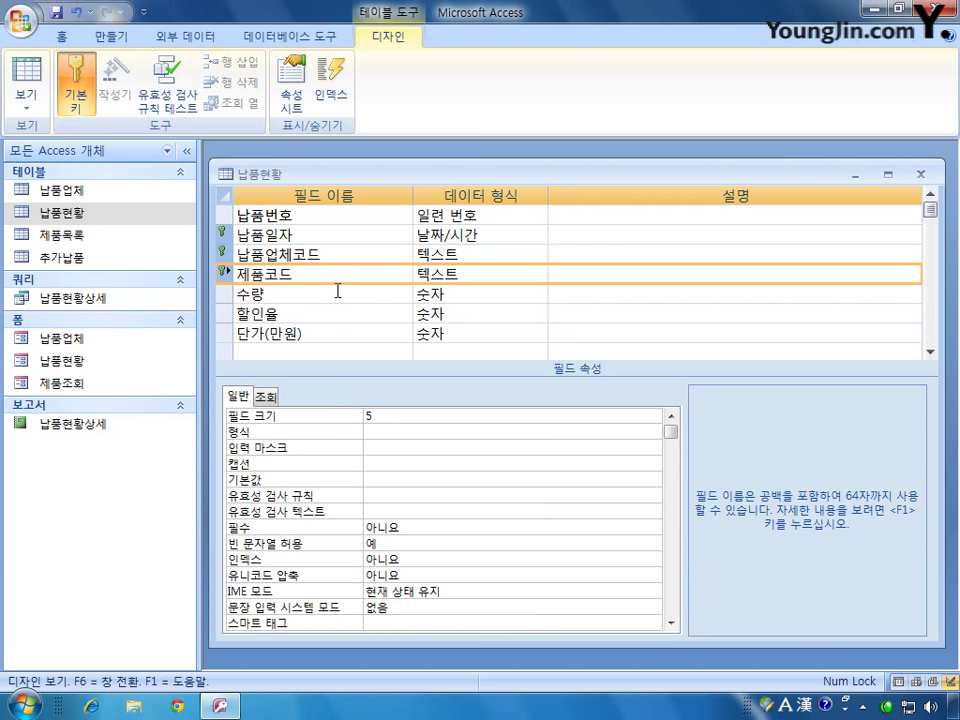
- Make the 납품일자 field mandatory by setting its 필수 property to 예
click(230, 237)
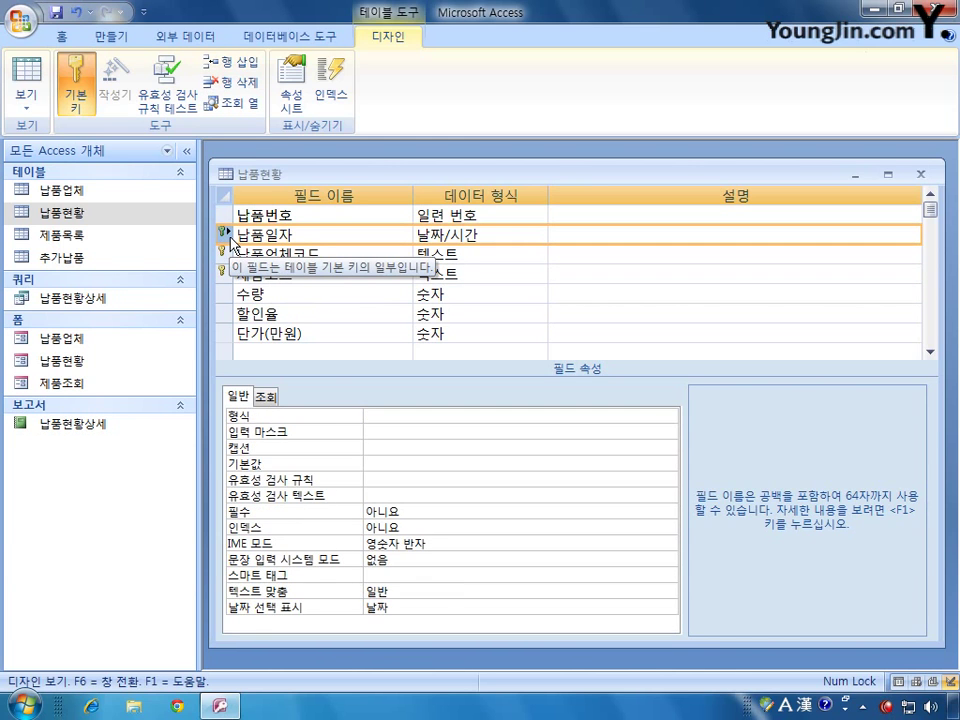
click(424, 511)
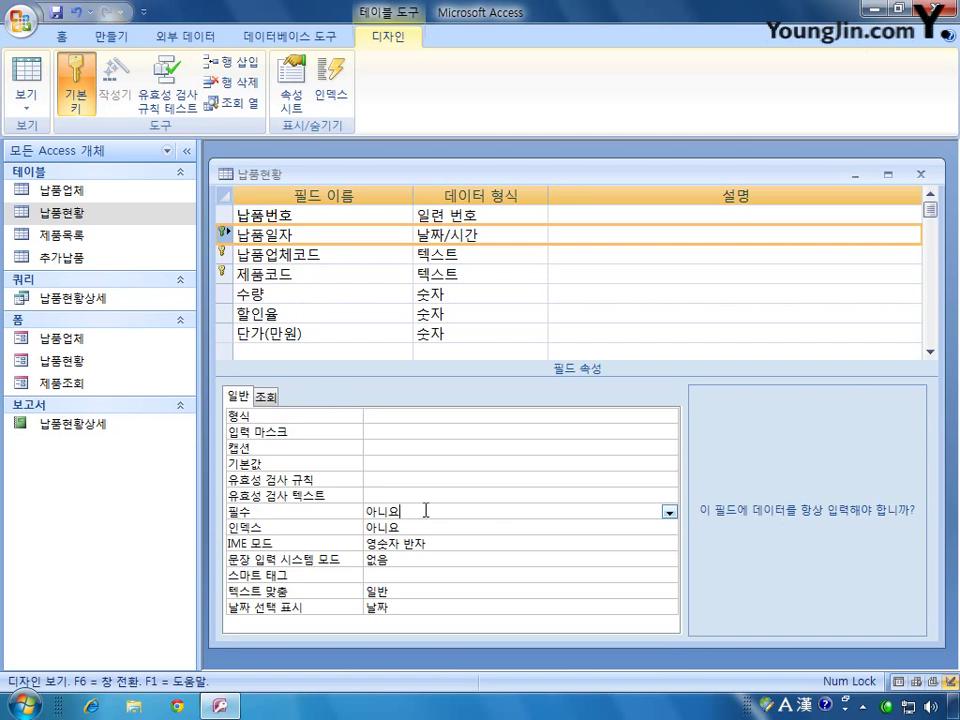
click(668, 512)
click(600, 522)
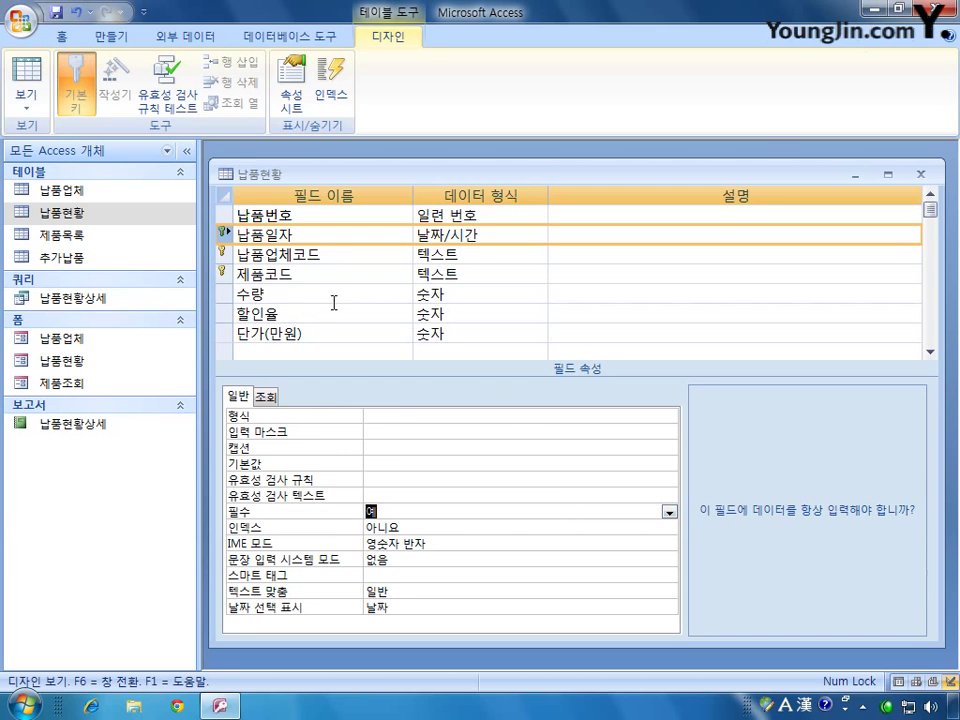
- Give the 수량 field the validation rule >=1 And <=1000
click(224, 294)
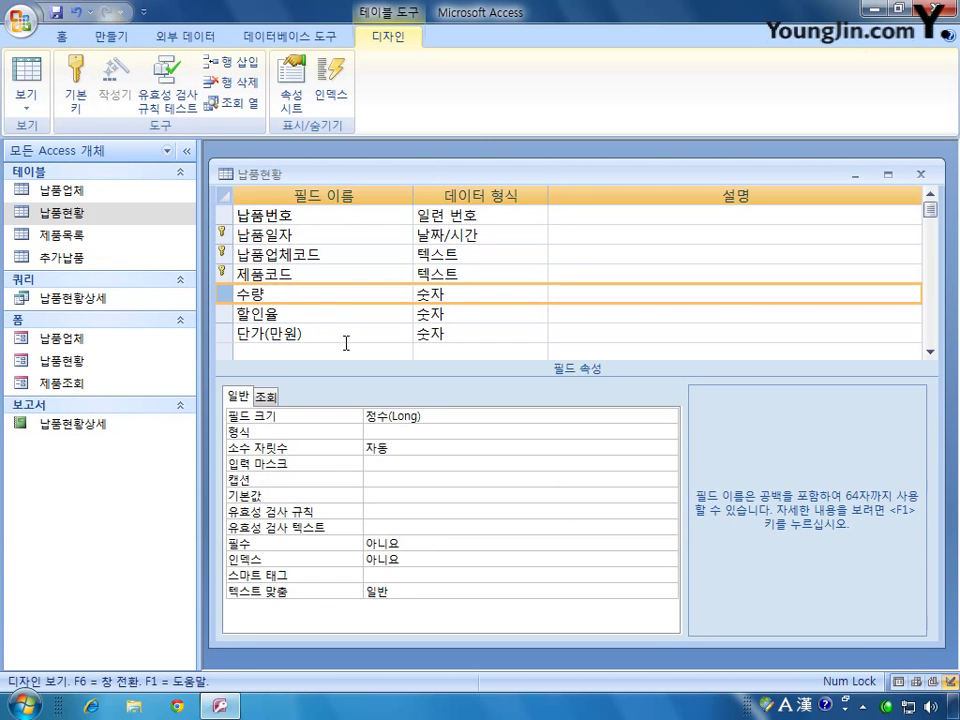
click(388, 512)
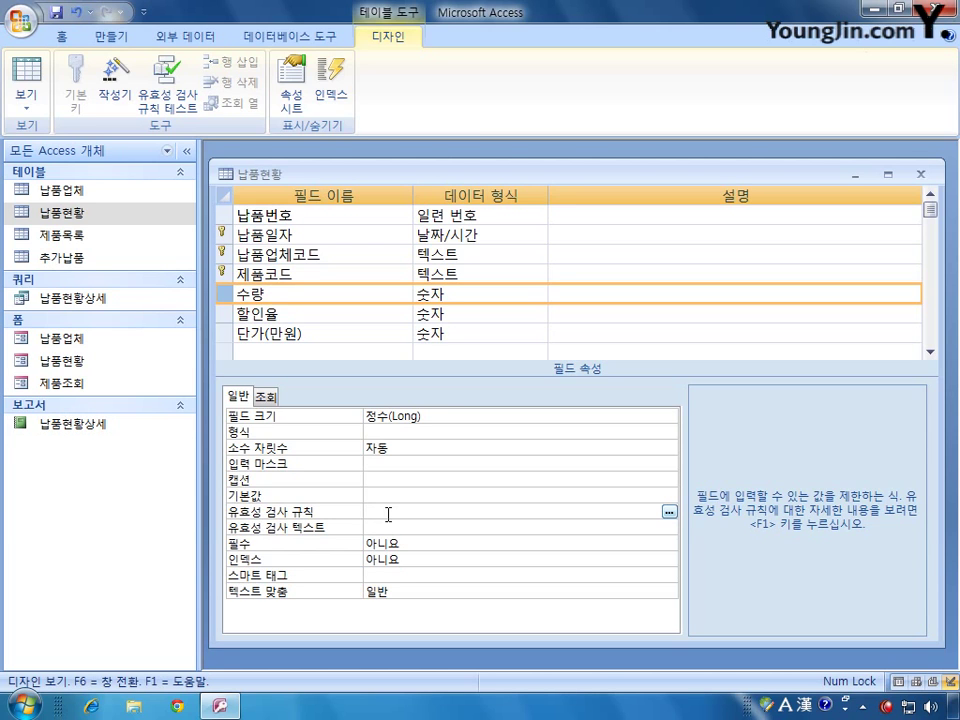
text(>=1 and <=1000)
- Set the 수량 field's validation text to "1부터 1000사이의 값을 입력하세요"
click(398, 527)
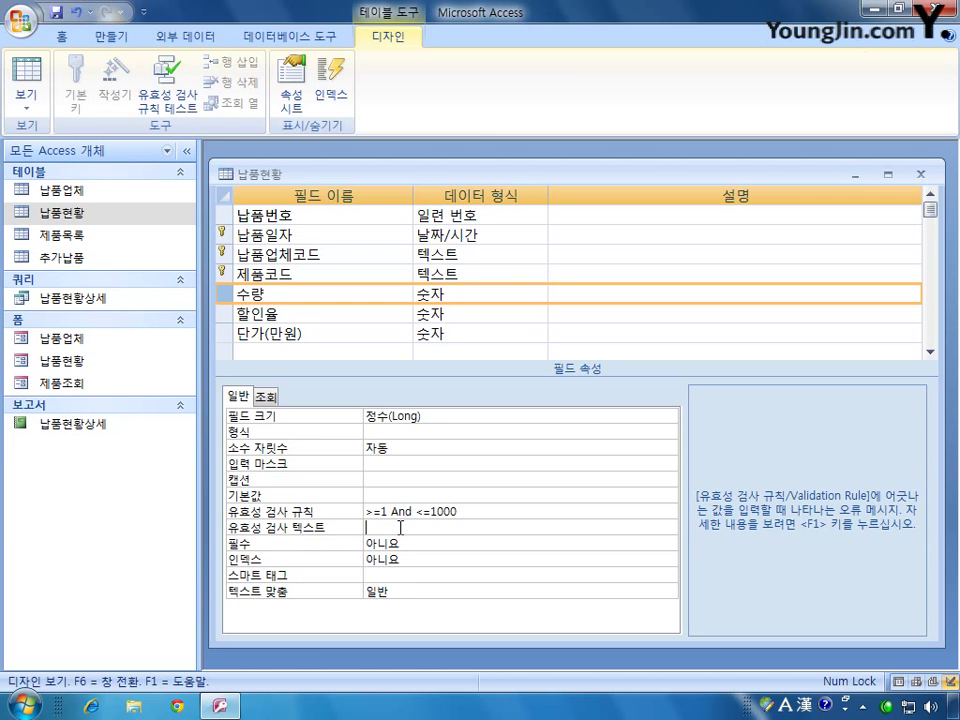
text(1)
key(Hangul)
text(에)
text(터 1000)
text(사이의 값을 이)
text(력하세요)
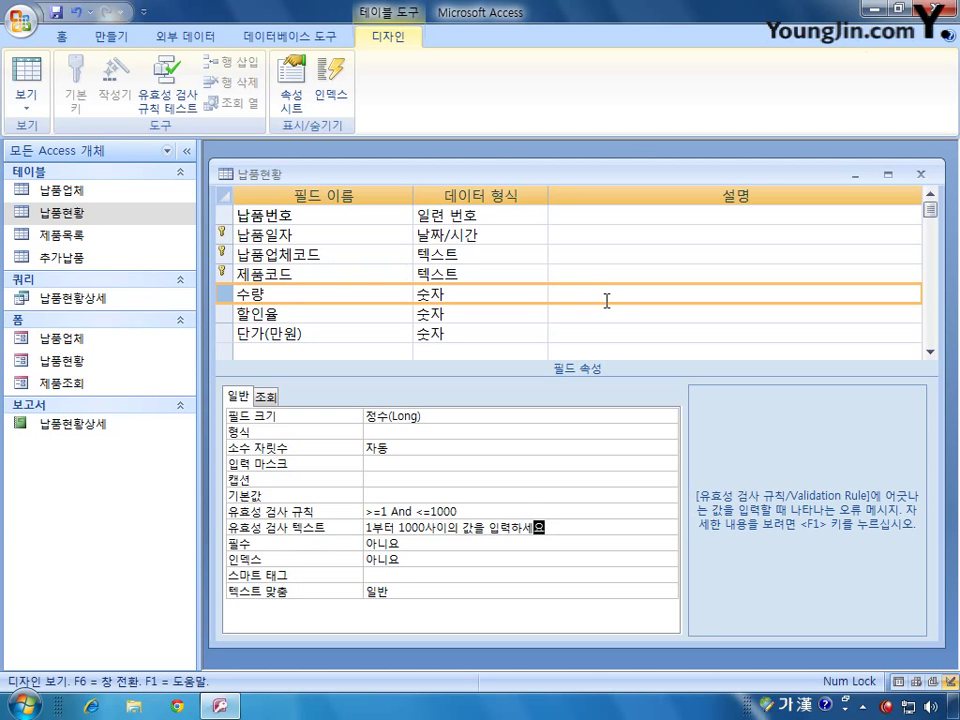
- Close the 납품현황 table and save its design changes
click(920, 174)
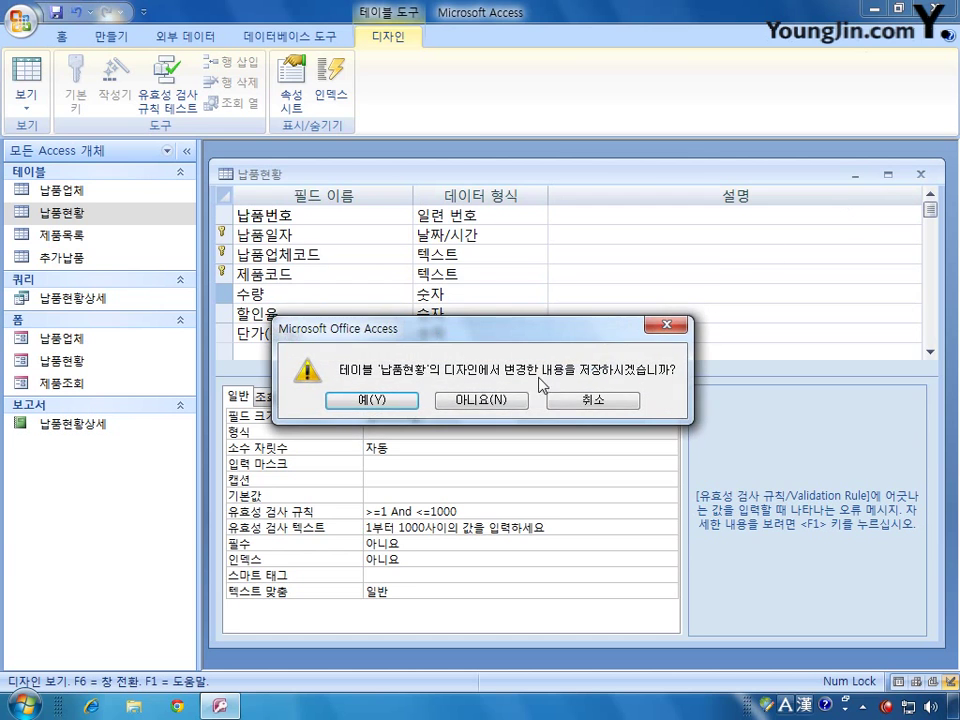
click(369, 399)
click(399, 400)
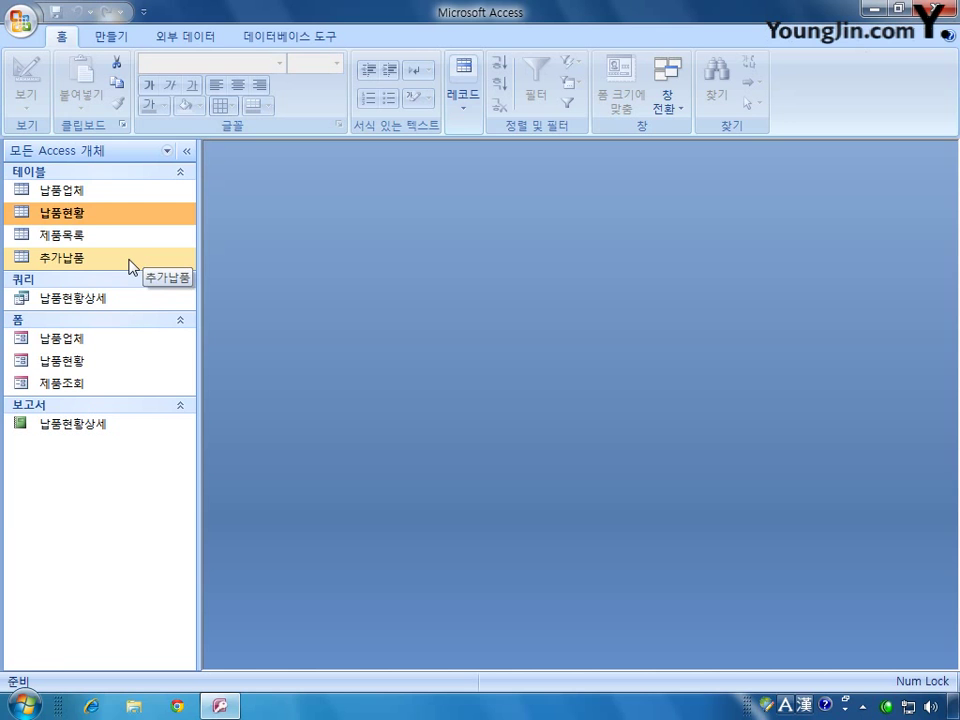
- Open the 납품업체 table in design view and go to the input mask of the 사업자번호 field
click(64, 190)
click(105, 228)
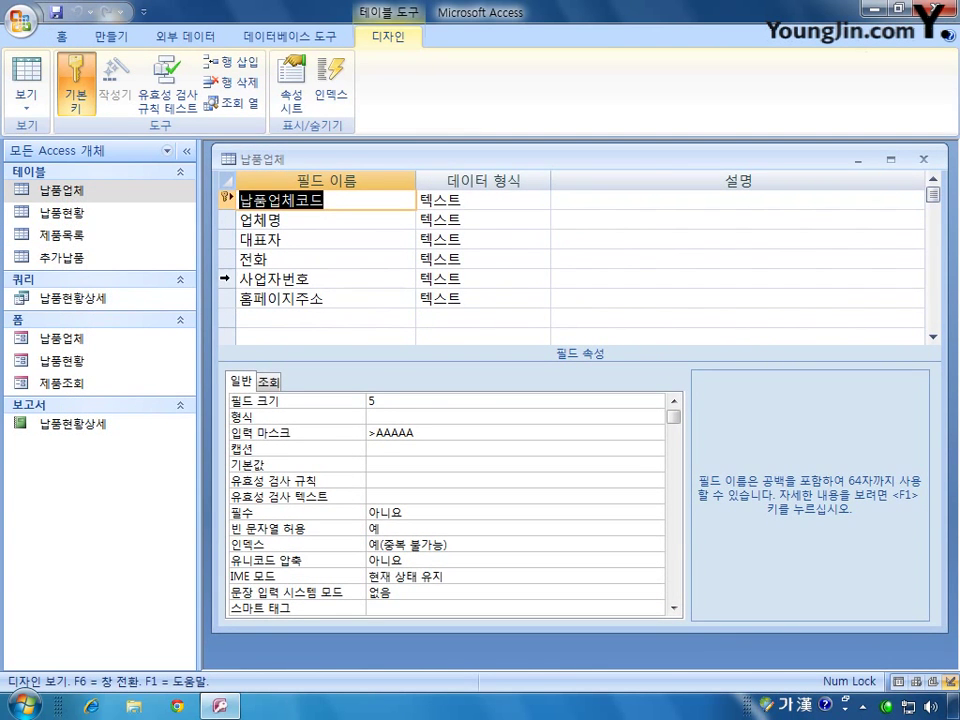
click(226, 279)
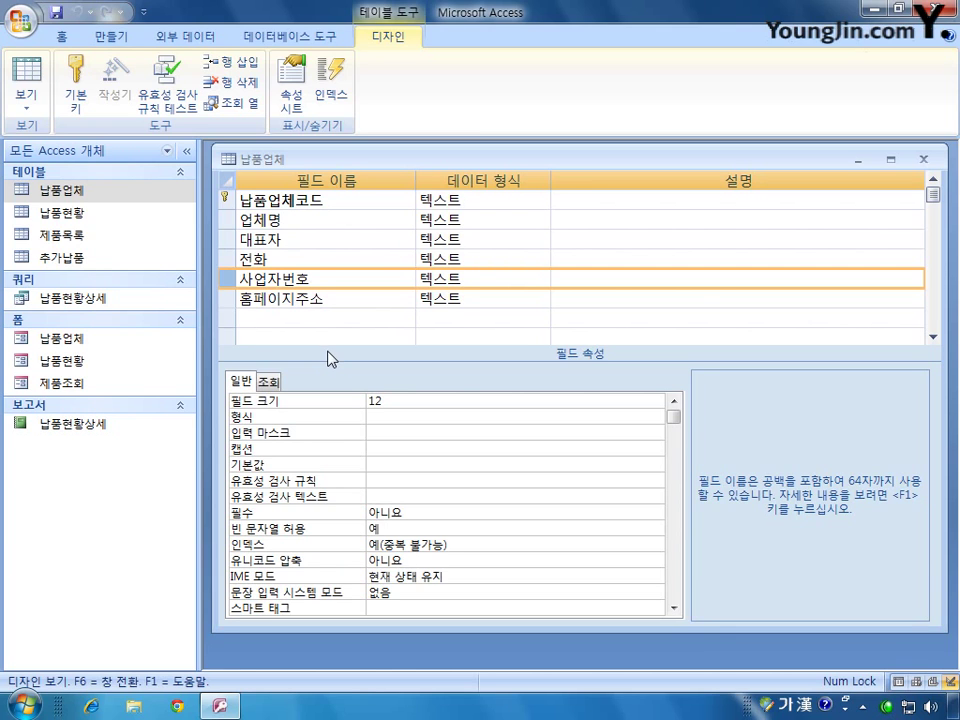
click(394, 433)
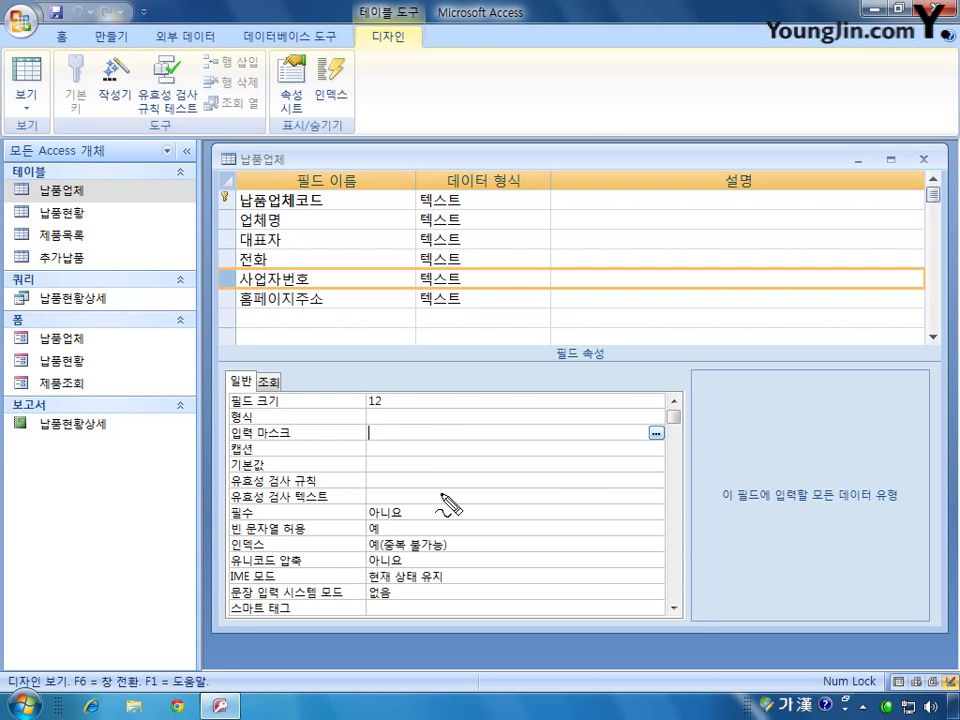
mouse_move(358, 355)
mouse_down()
mouse_move(414, 402)
mouse_move(404, 352)
mouse_up()
click(447, 375)
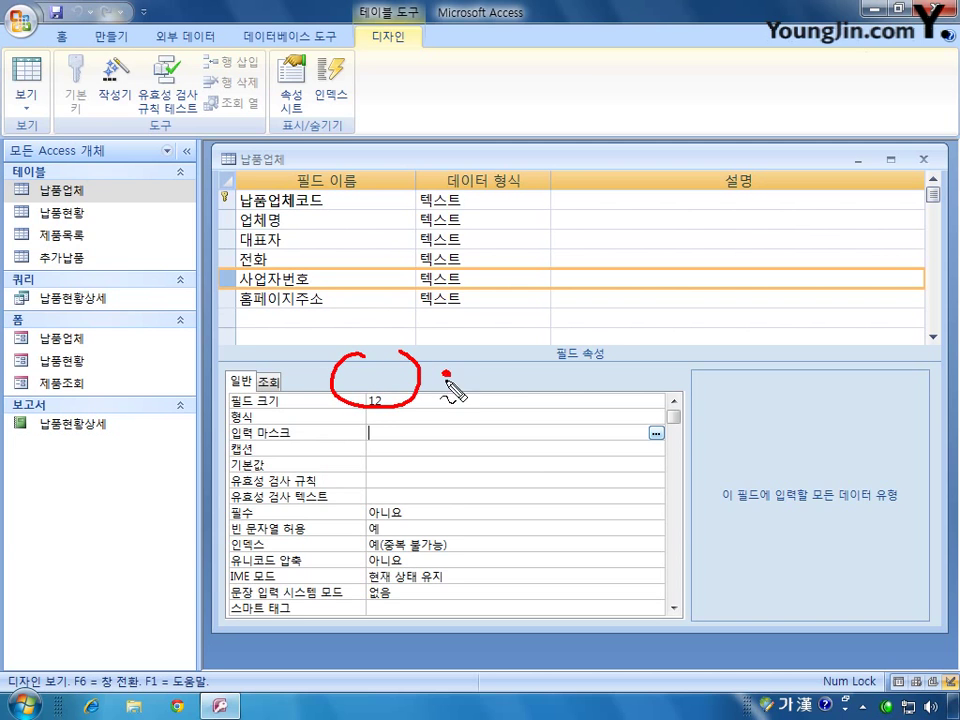
drag(448, 390, 443, 402)
mouse_move(500, 364)
mouse_down()
mouse_move(541, 404)
mouse_move(557, 402)
mouse_up()
click(561, 378)
mouse_move(630, 362)
mouse_down()
mouse_move(640, 400)
mouse_move(699, 377)
mouse_up()
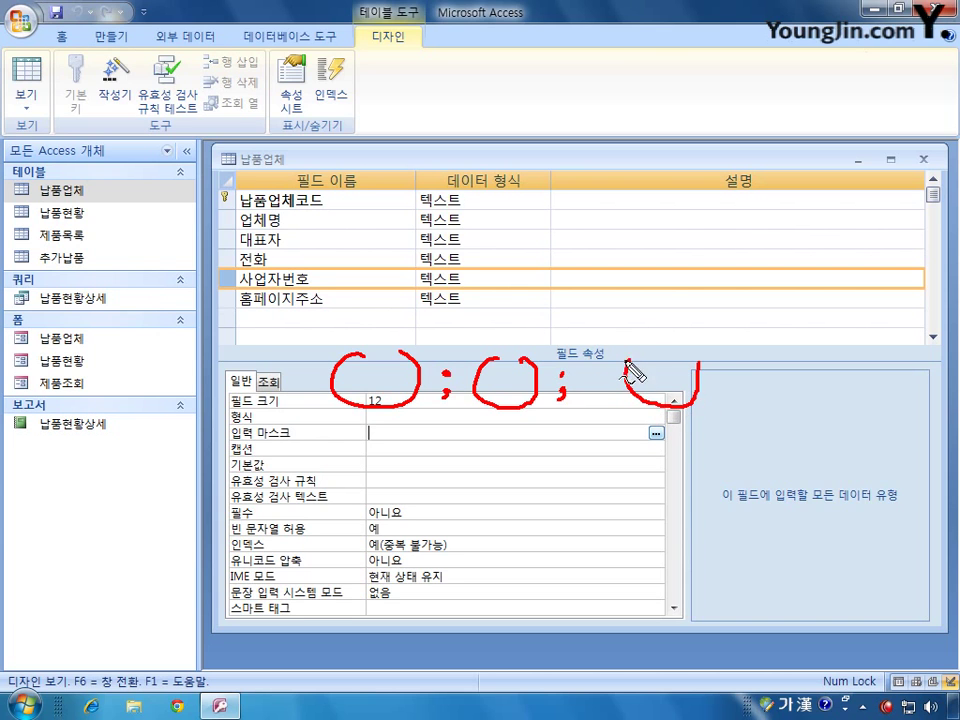
mouse_move(632, 371)
mouse_down()
mouse_move(664, 360)
mouse_move(695, 378)
mouse_up()
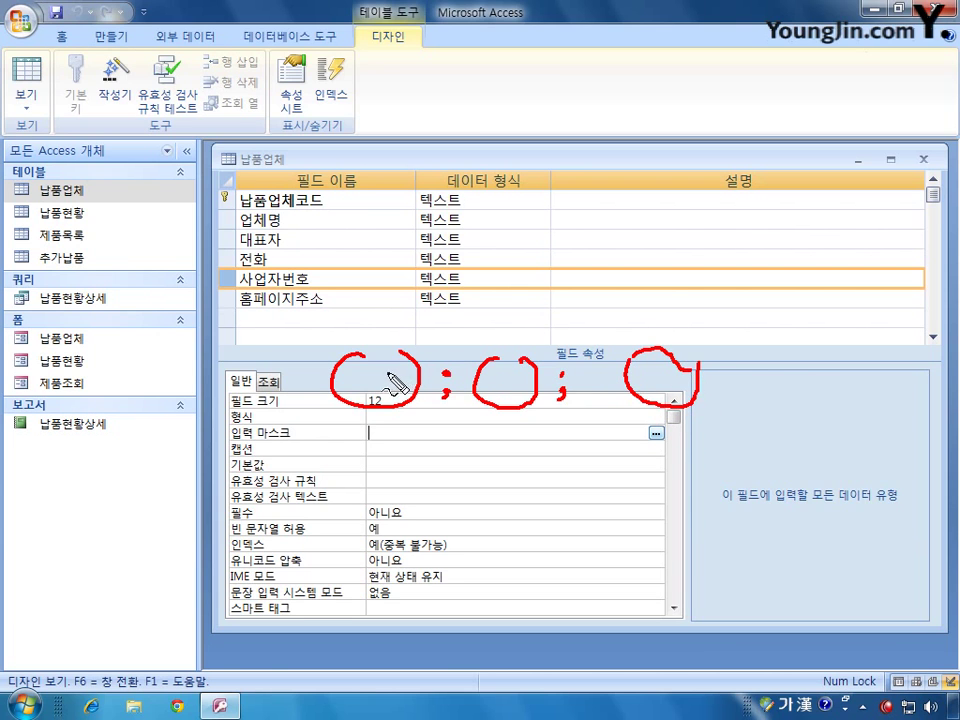
drag(373, 352, 410, 345)
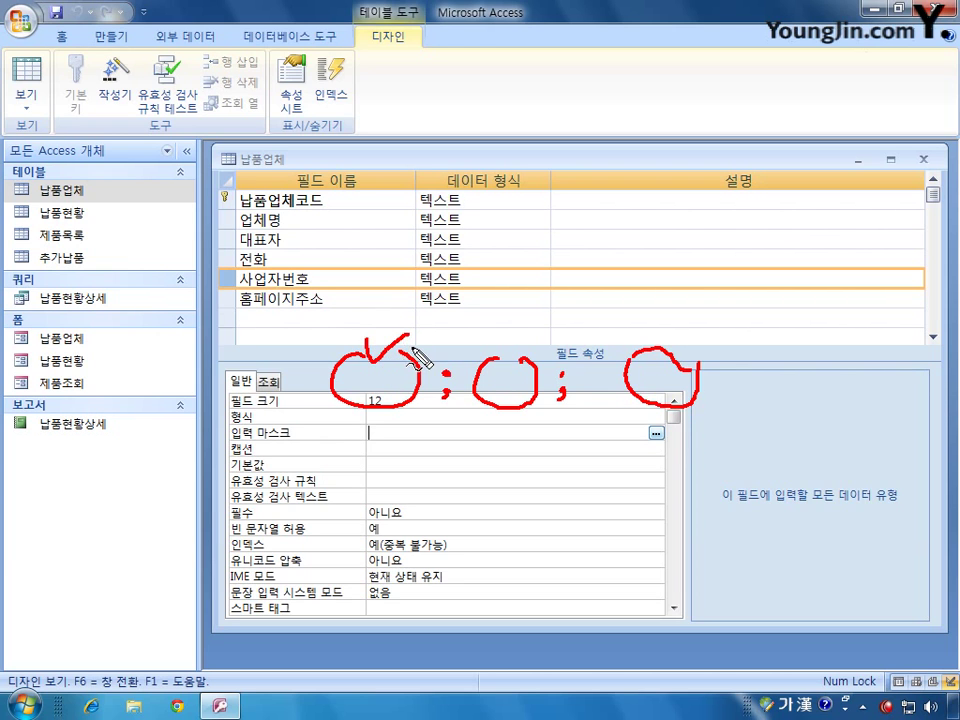
drag(396, 398, 408, 388)
mouse_move(371, 422)
mouse_down()
mouse_move(368, 450)
mouse_move(374, 425)
mouse_up()
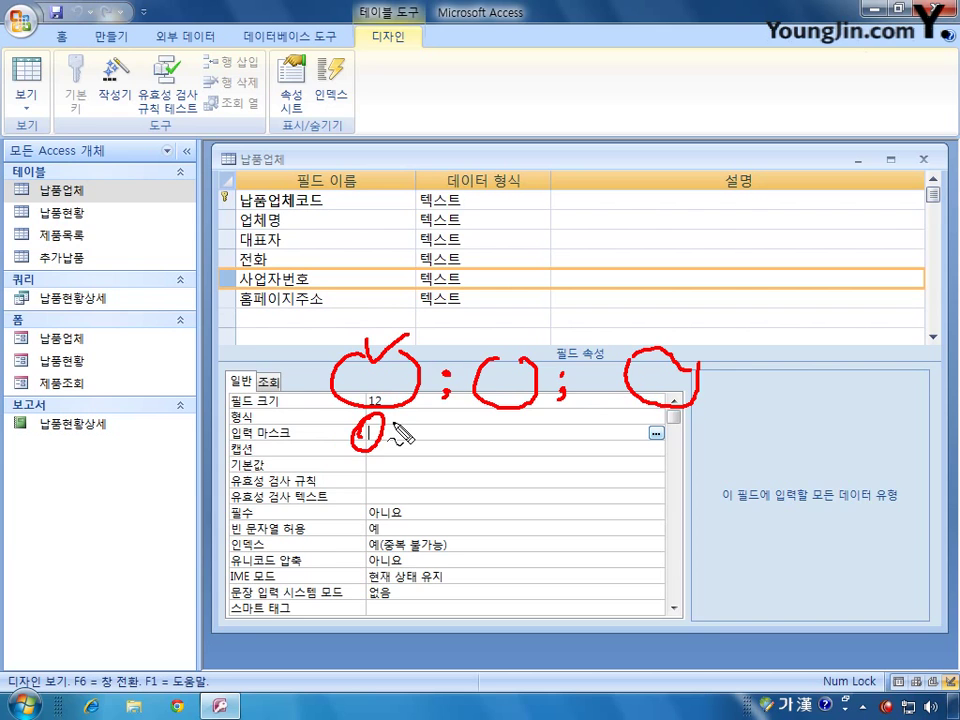
mouse_move(396, 418)
mouse_down()
mouse_move(392, 448)
mouse_move(412, 432)
mouse_move(422, 438)
mouse_up()
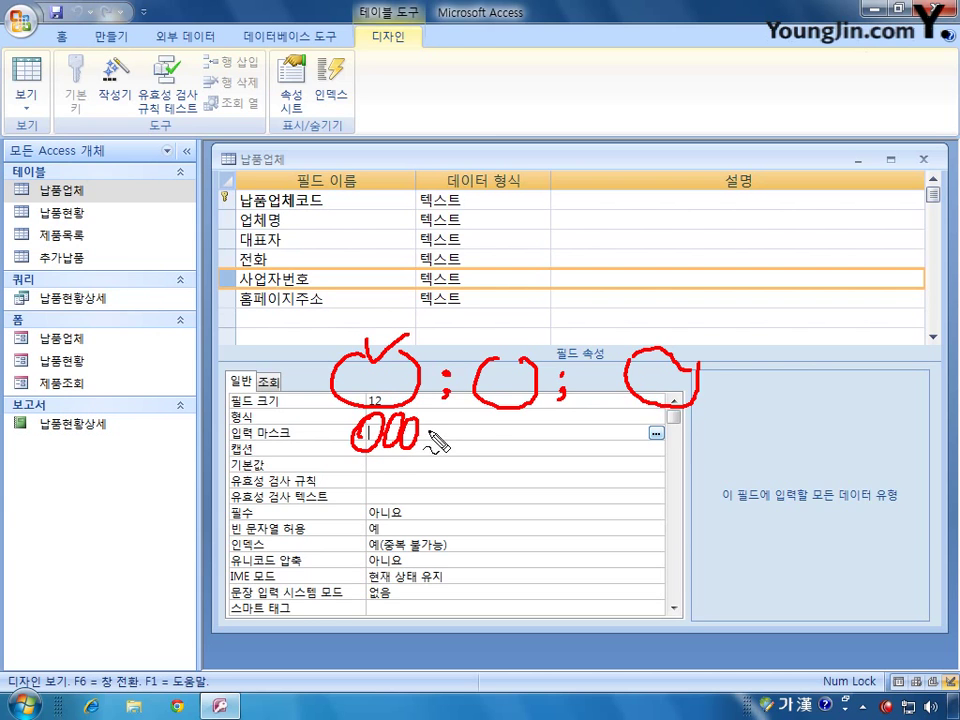
drag(494, 318, 545, 293)
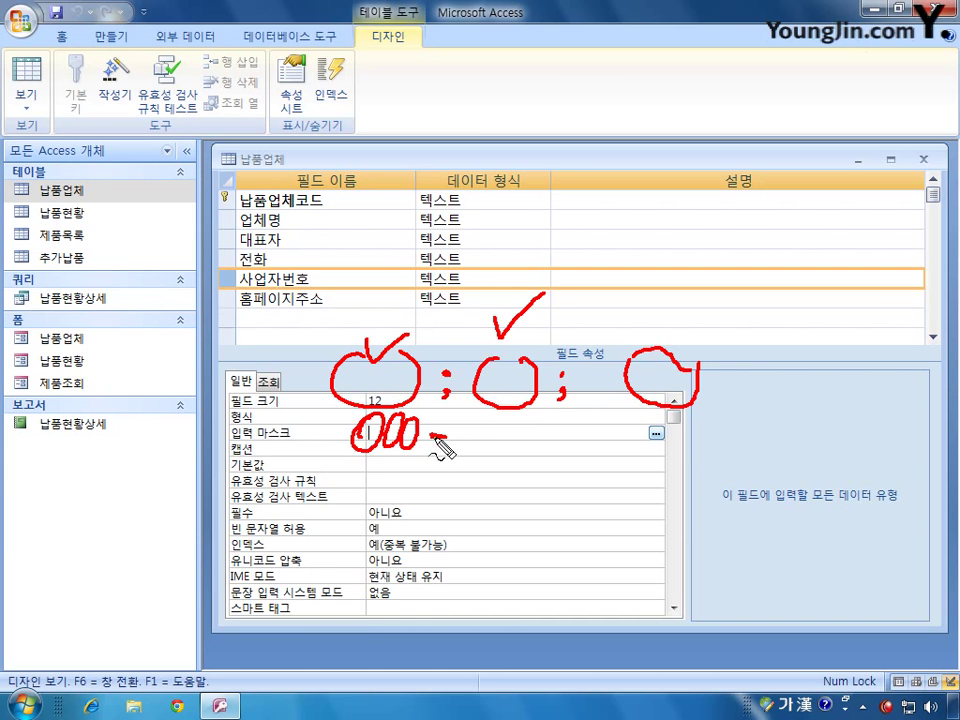
drag(418, 426, 416, 428)
mouse_move(428, 436)
mouse_down()
mouse_move(450, 436)
mouse_move(439, 435)
mouse_move(500, 385)
mouse_move(499, 445)
mouse_move(511, 410)
mouse_up()
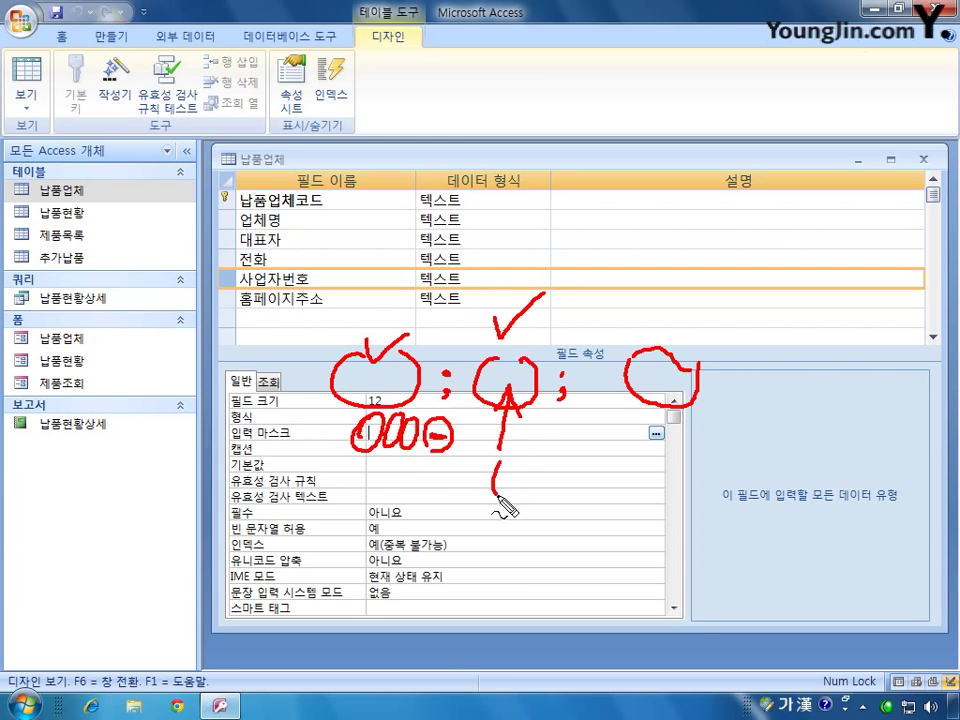
drag(500, 458, 504, 482)
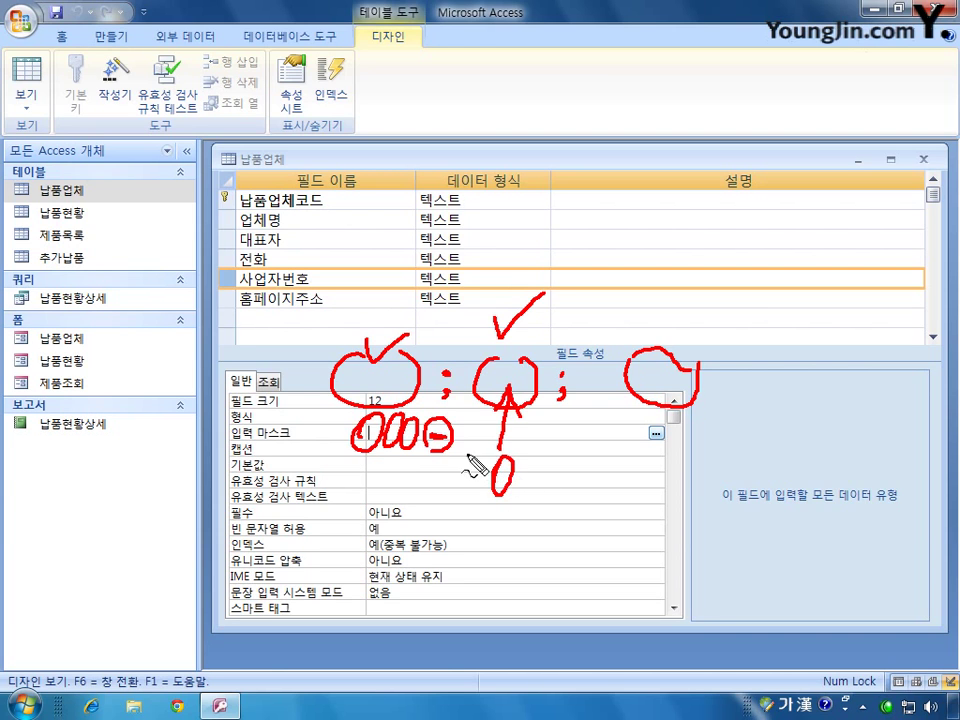
mouse_move(436, 436)
mouse_down()
mouse_move(452, 452)
mouse_move(450, 436)
mouse_up()
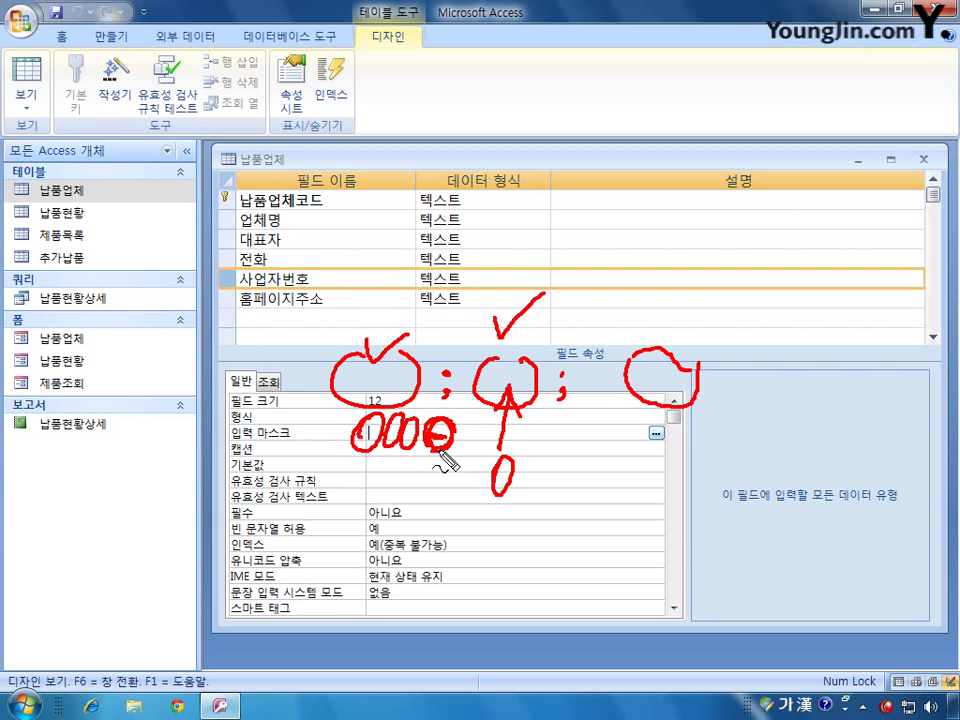
drag(502, 426, 503, 443)
drag(506, 446, 512, 442)
drag(636, 321, 692, 303)
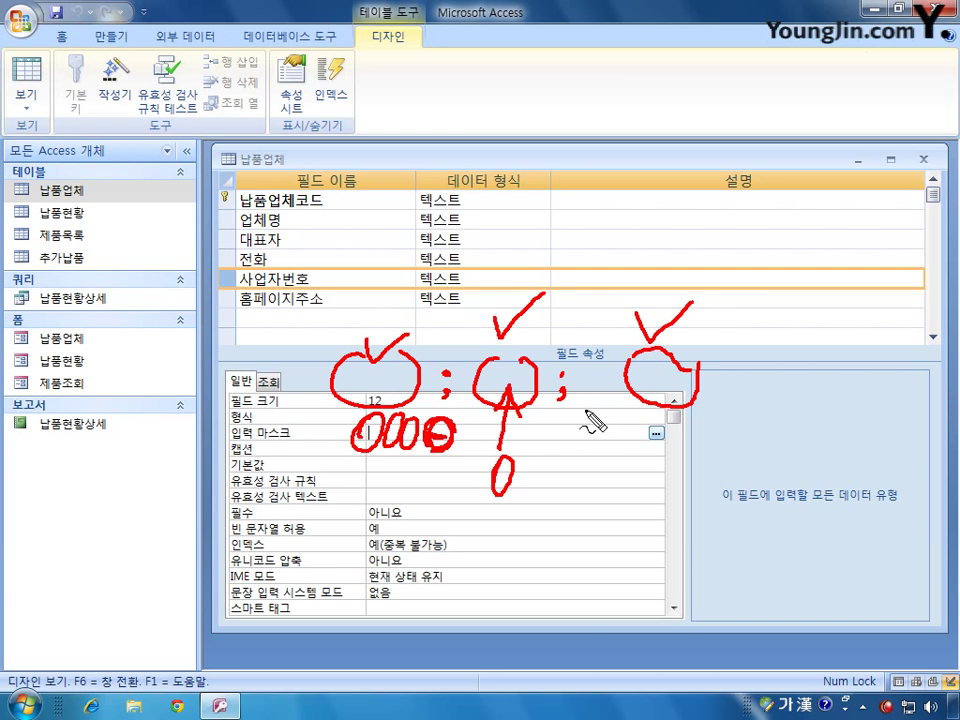
drag(582, 409, 605, 407)
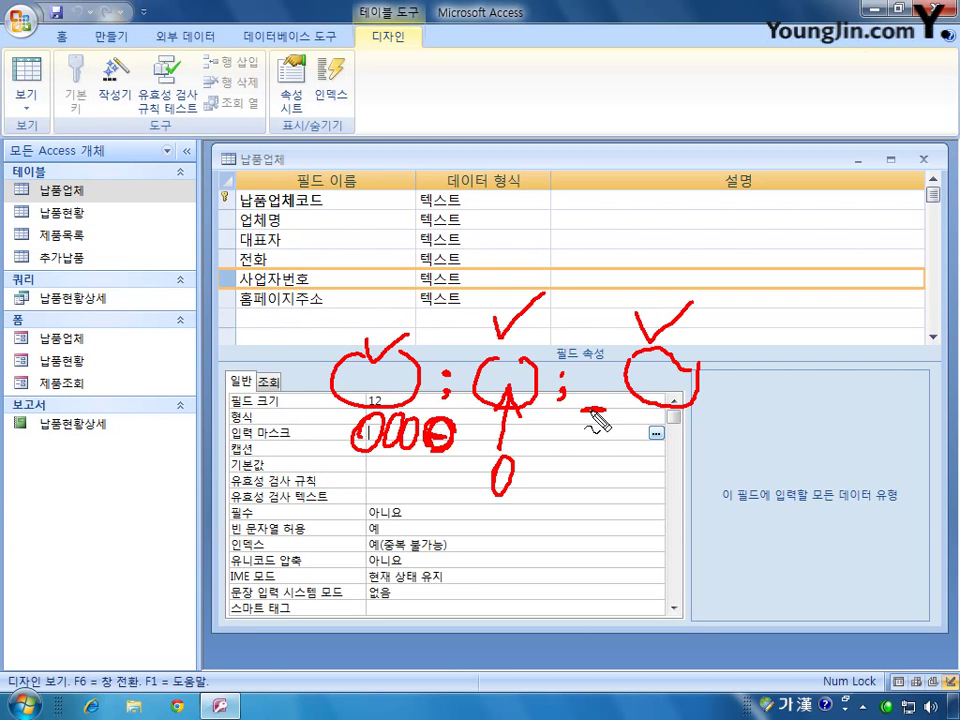
mouse_move(600, 408)
mouse_down()
mouse_move(668, 408)
mouse_move(672, 390)
mouse_move(722, 409)
mouse_move(770, 409)
mouse_move(800, 393)
mouse_move(862, 412)
mouse_up()
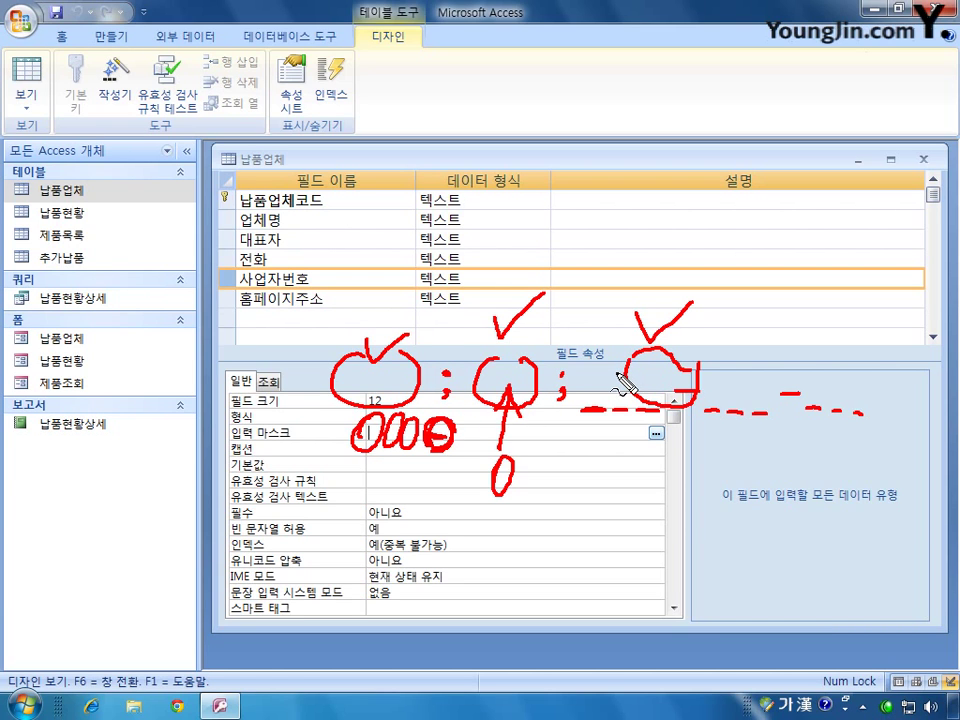
key(Escape)
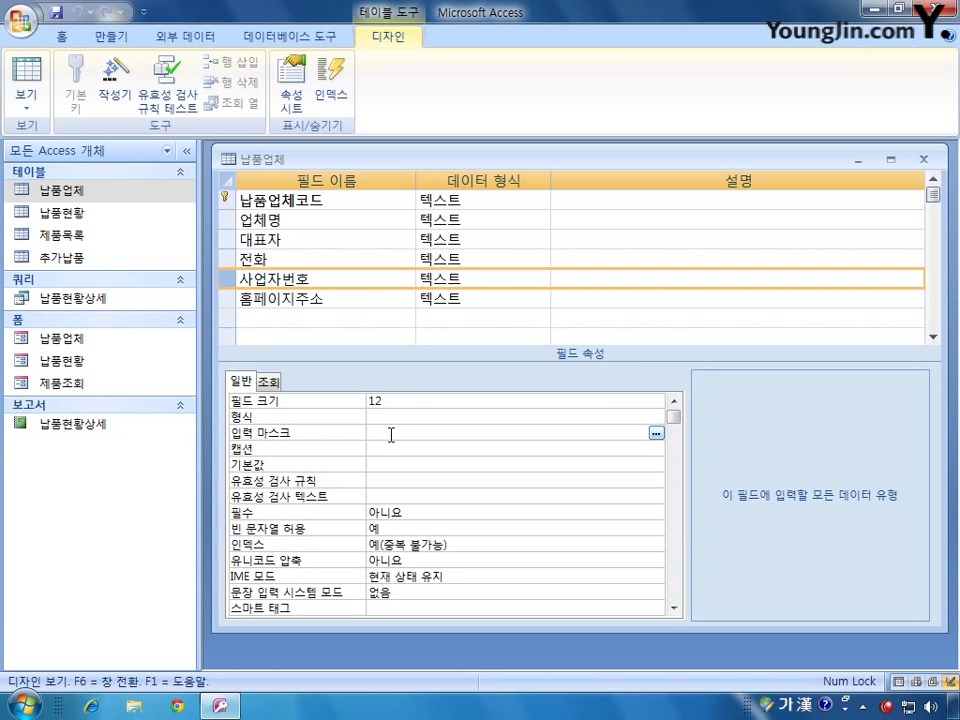
text(000-00-0000)
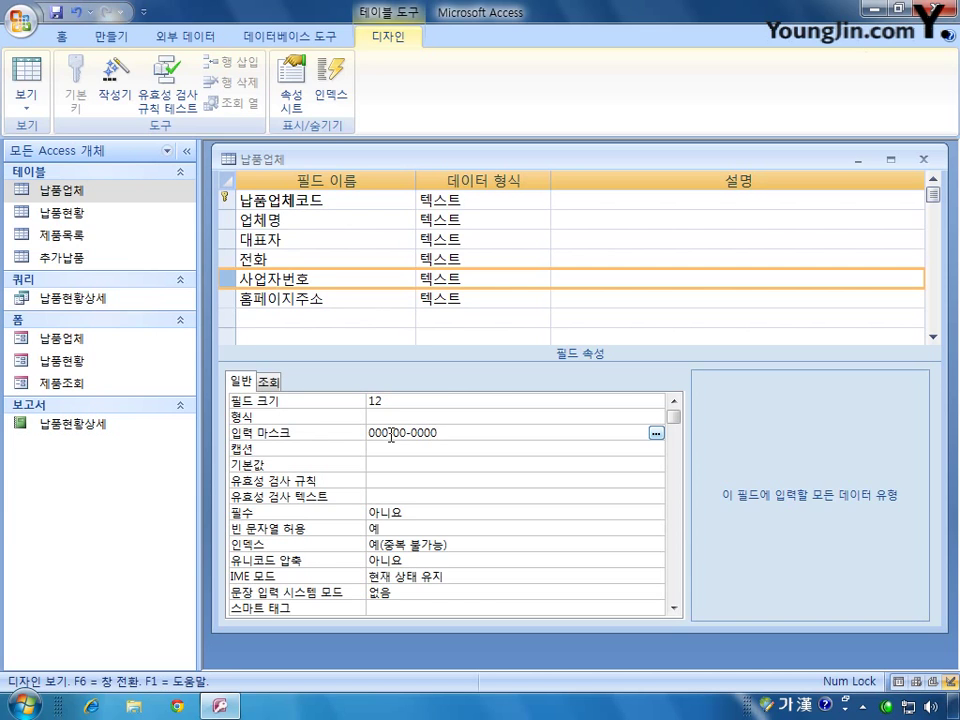
text(0;)
text(0;0;_)
click(439, 447)
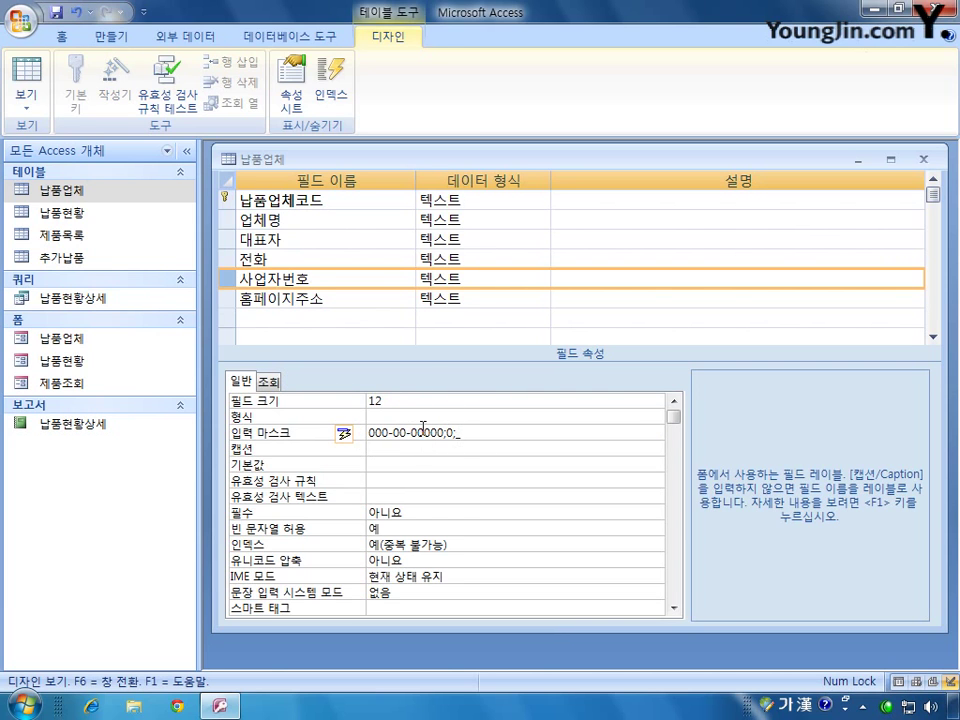
- Insert the ₩ escape character before the first hyphen of the 사업자번호 input mask
click(386, 433)
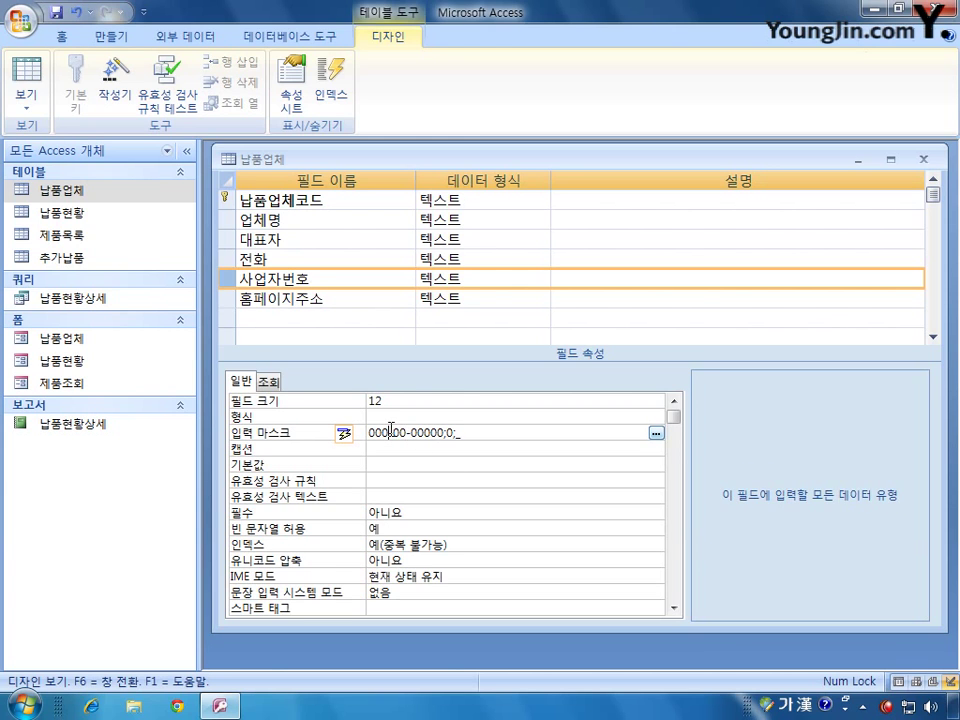
drag(388, 433, 394, 433)
text(\)
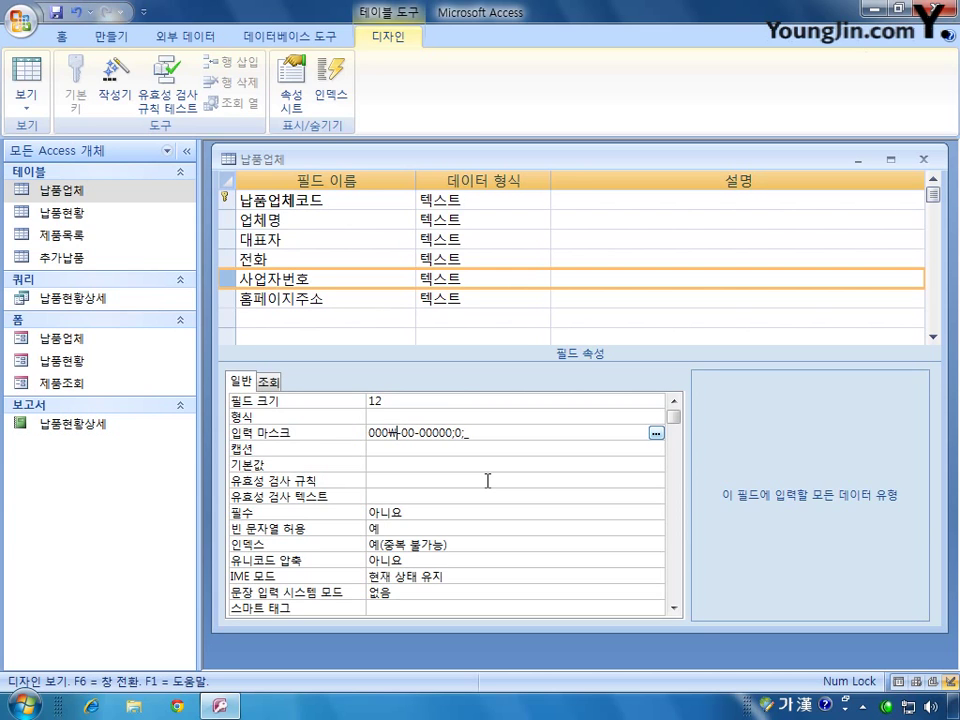
- Insert the ₩ escape character before the second hyphen of the 사업자번호 input mask
key(Right)
key(Right)
key(Right)
key(Right)
text(\)
- Set the data type of the 홈페이지주소 field to 하이퍼링크 and close the 납품업체 table, saving its design
click(285, 298)
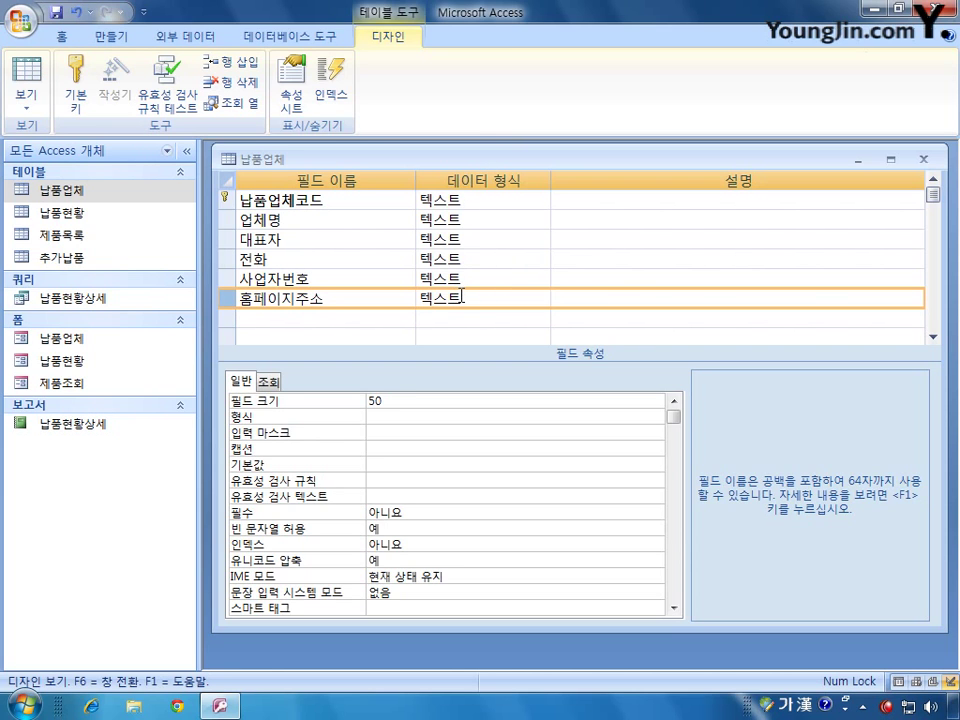
click(540, 297)
click(543, 297)
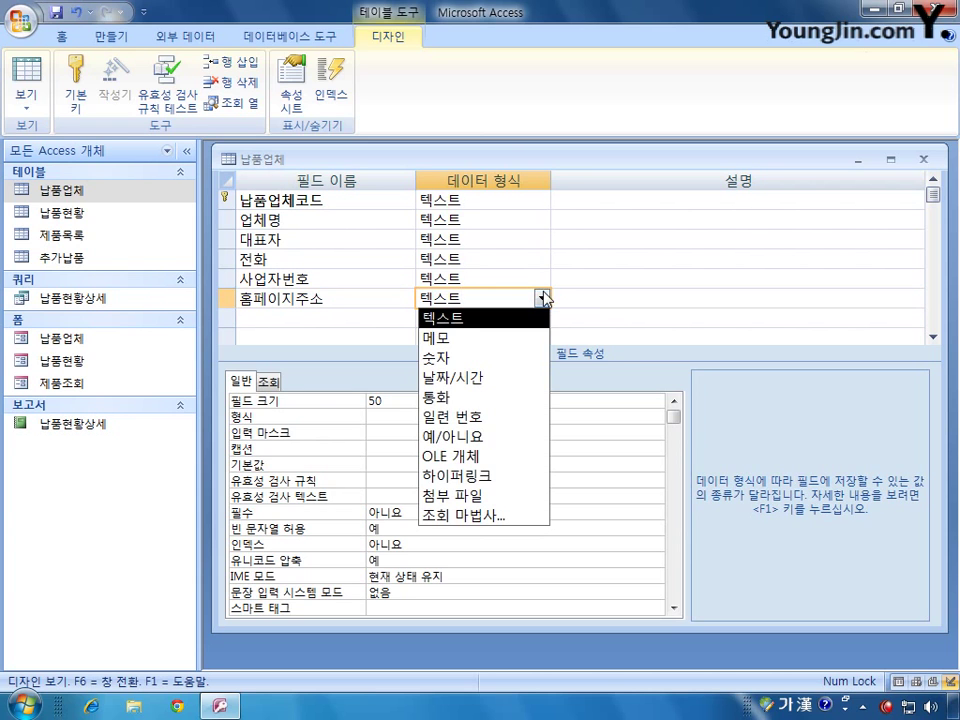
click(460, 476)
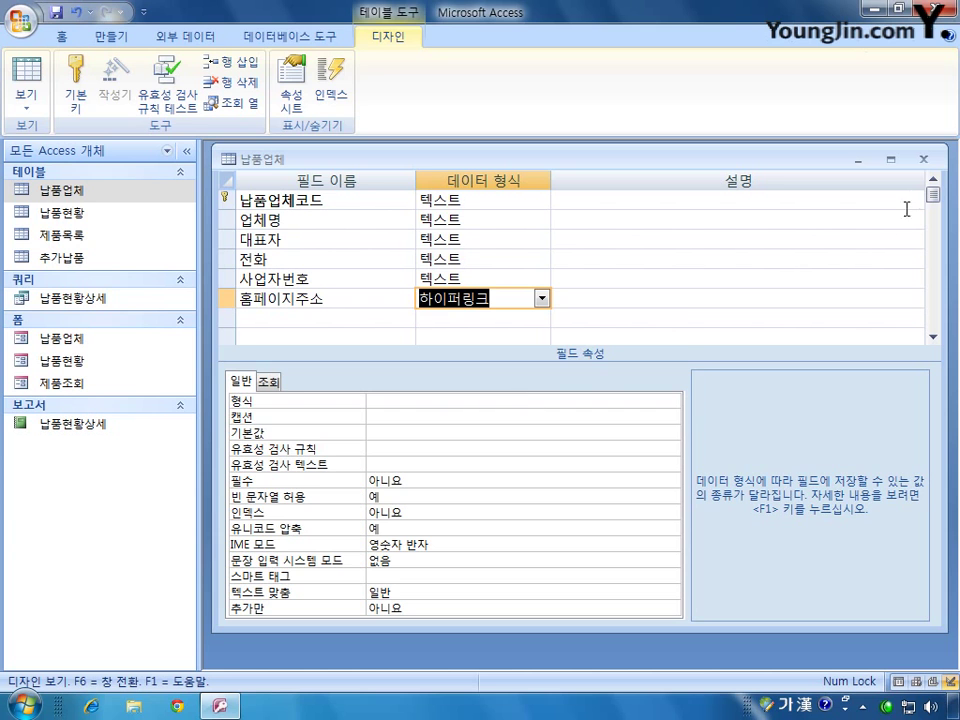
click(924, 159)
click(385, 401)
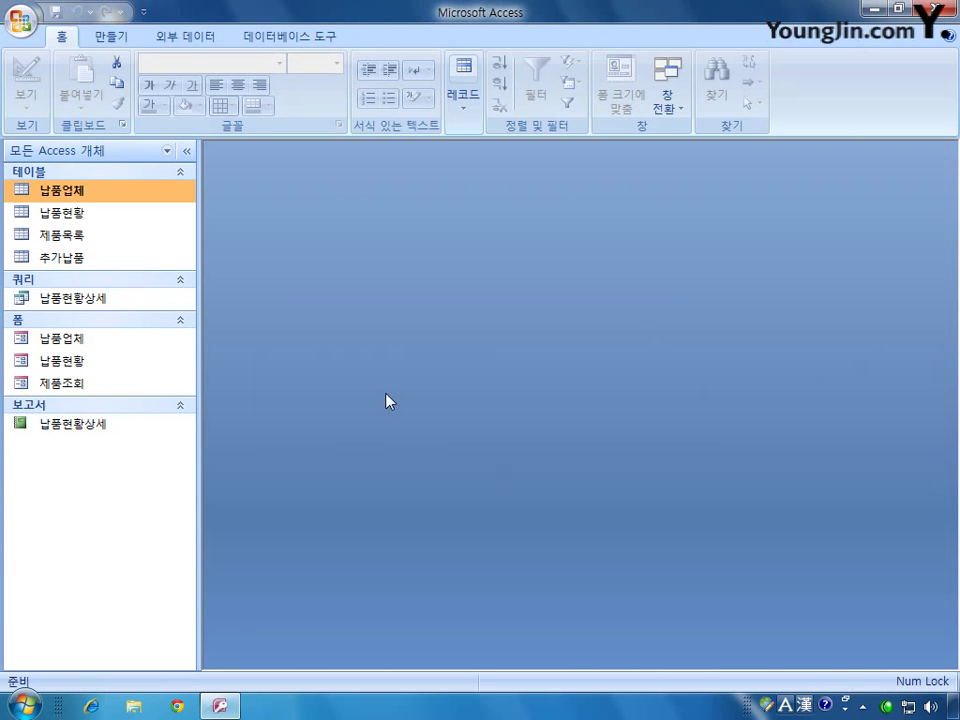
- Open the 납품업체 table's datasheet, check the 사업자번호 input mask in the new record row, and close it
double_click(62, 190)
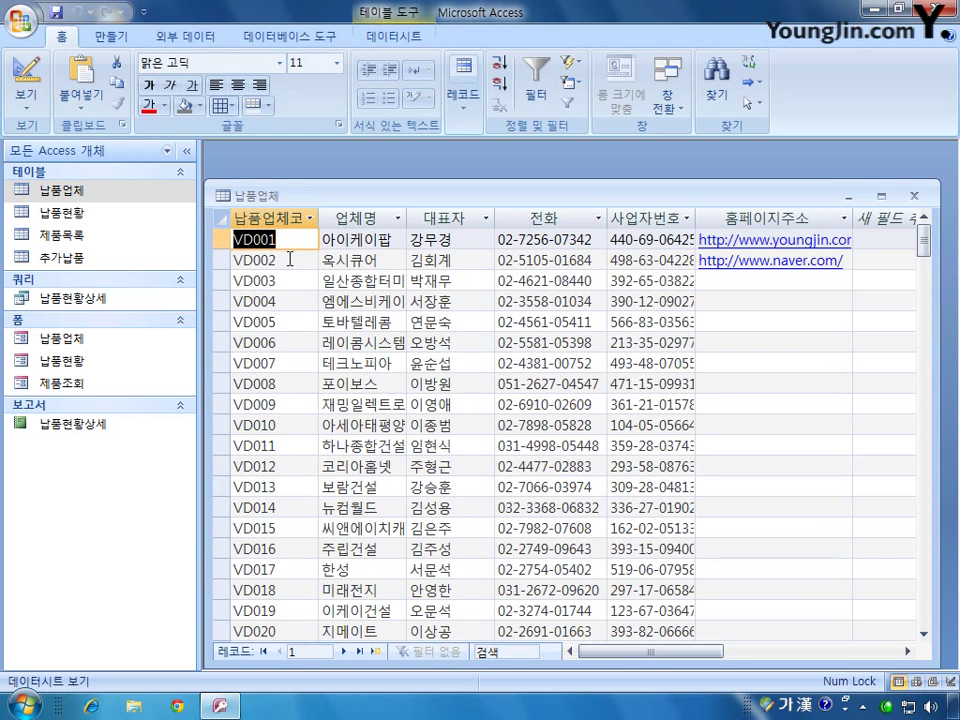
scroll(729, 418, down, 4)
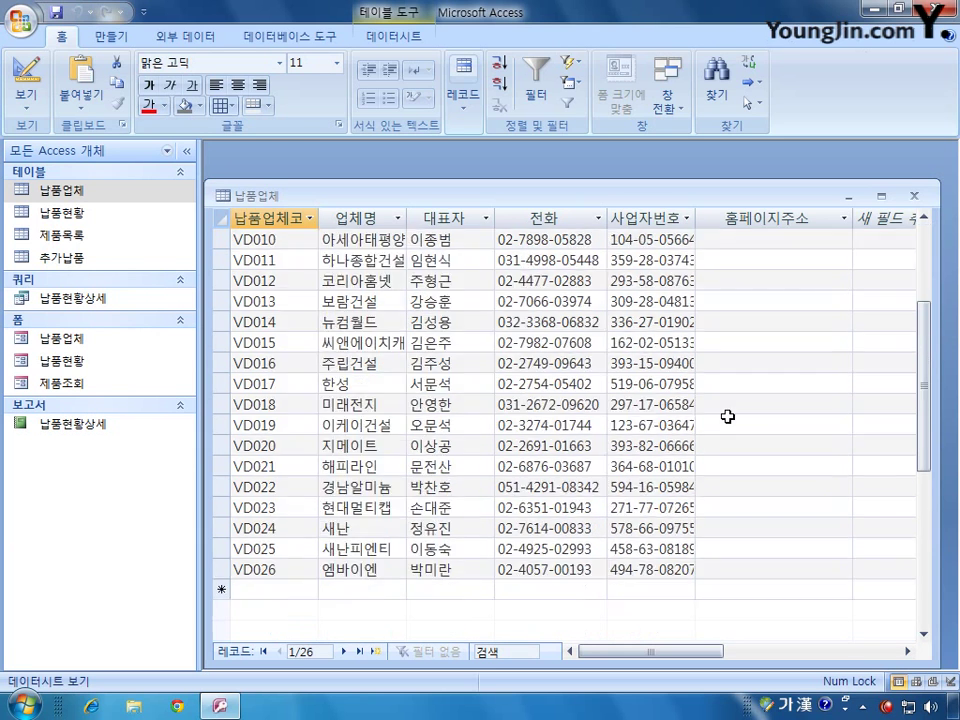
click(617, 527)
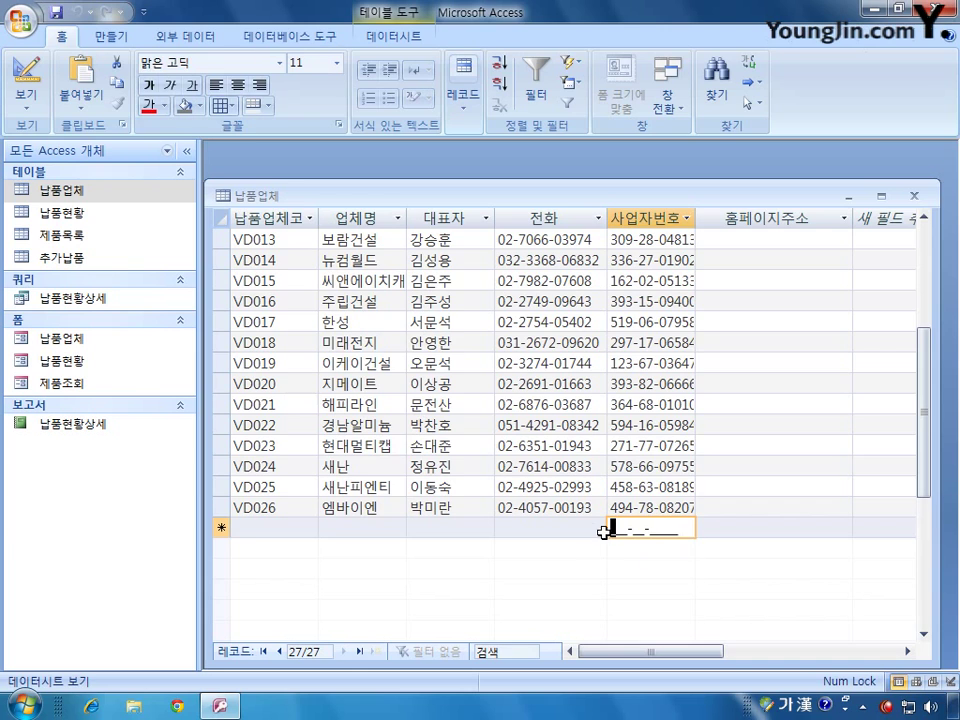
click(914, 196)
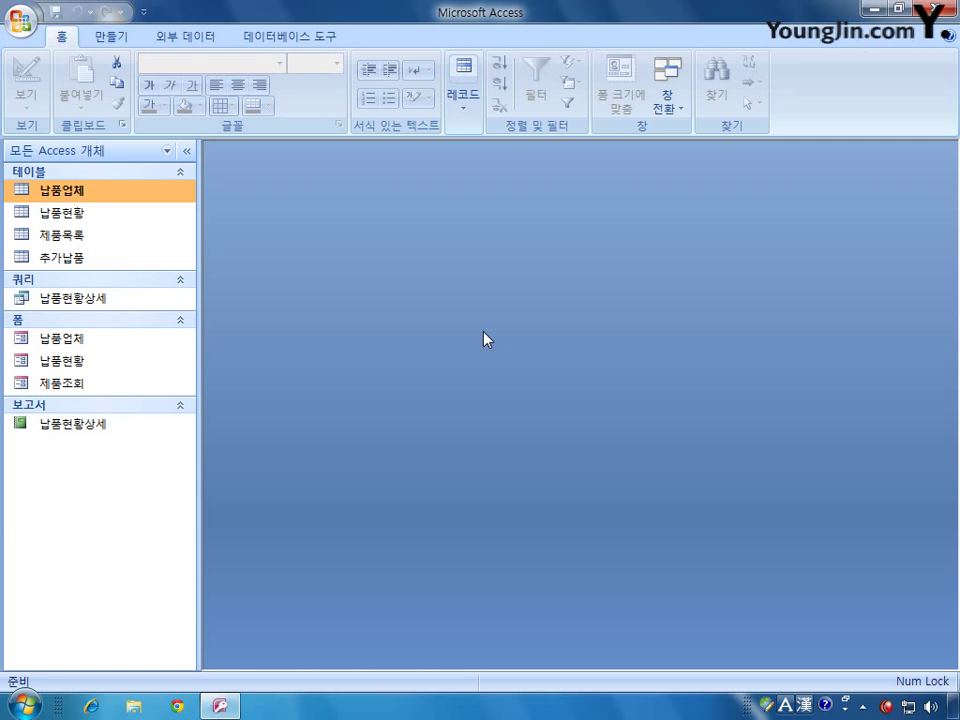
- Create a new query in design view based on the 추가납품 table
click(118, 38)
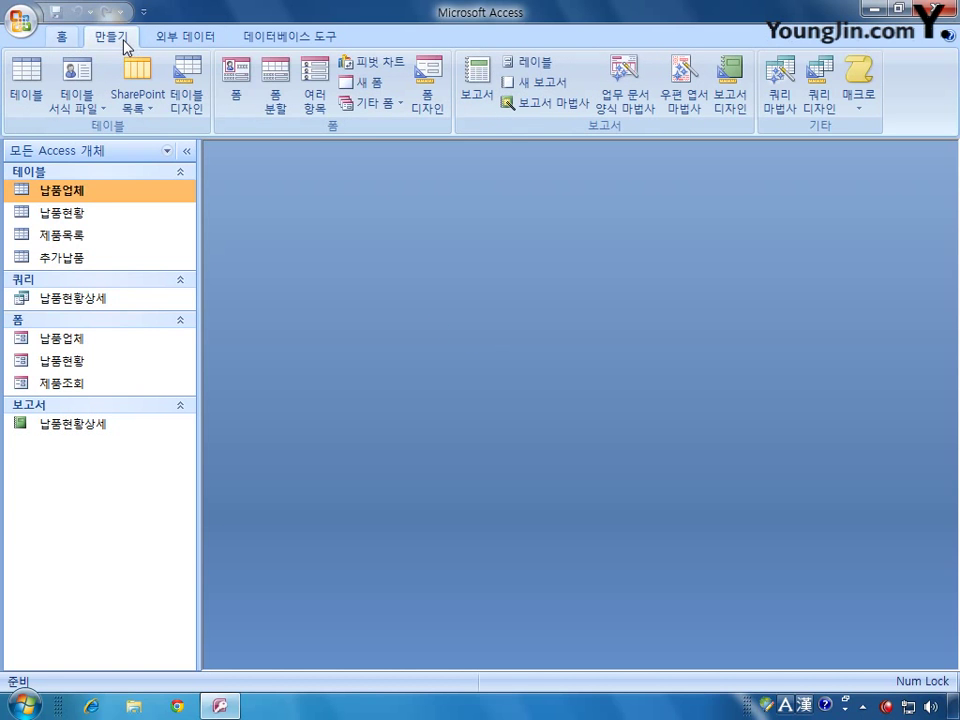
click(820, 85)
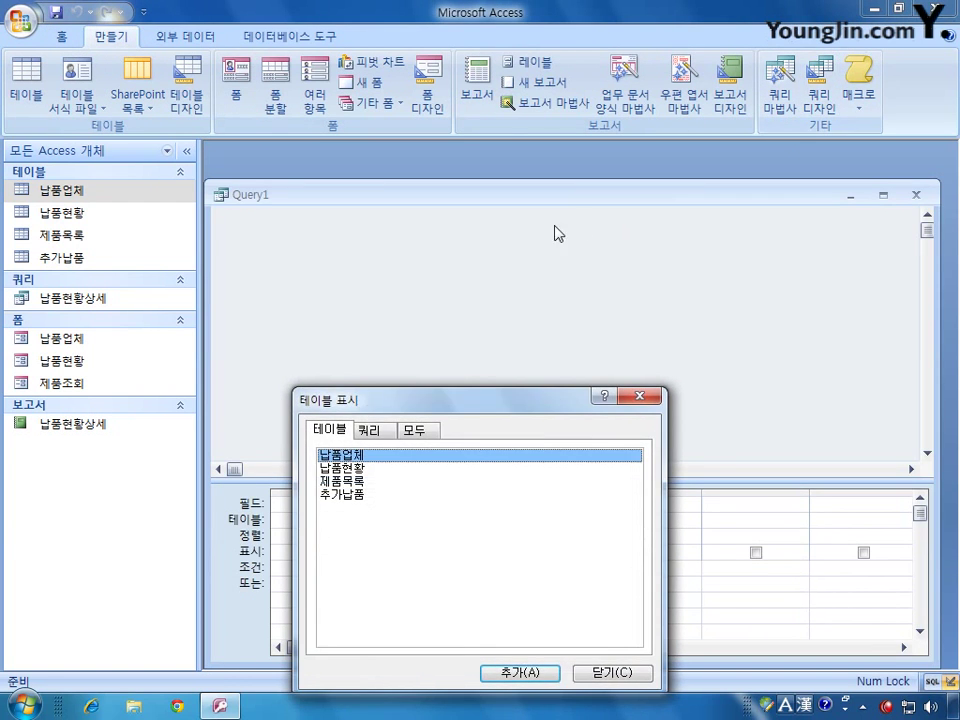
drag(446, 403, 519, 280)
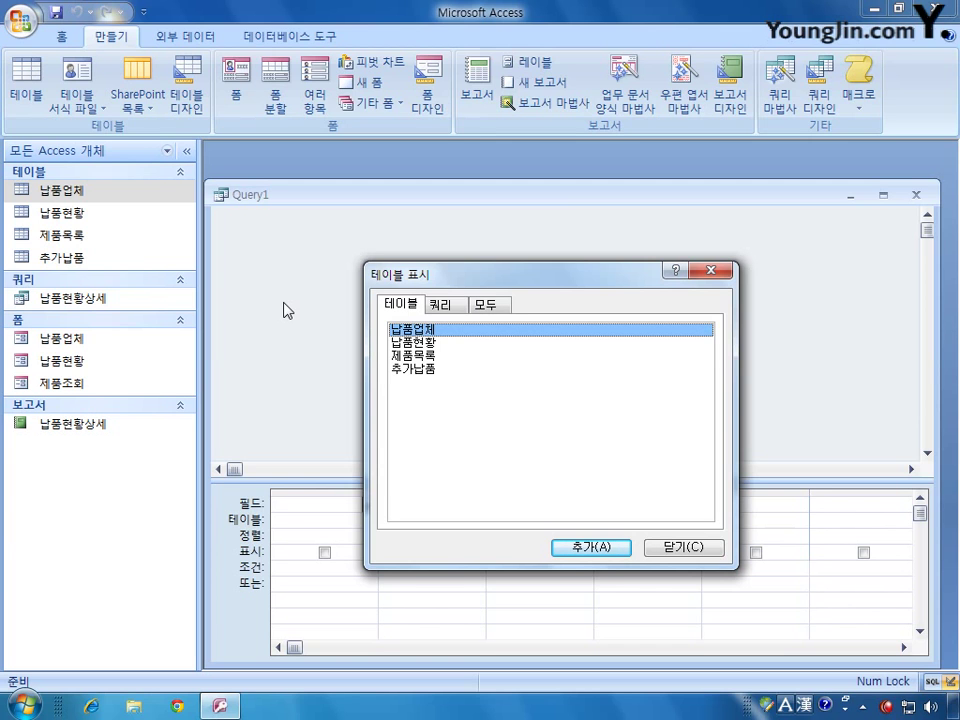
click(418, 370)
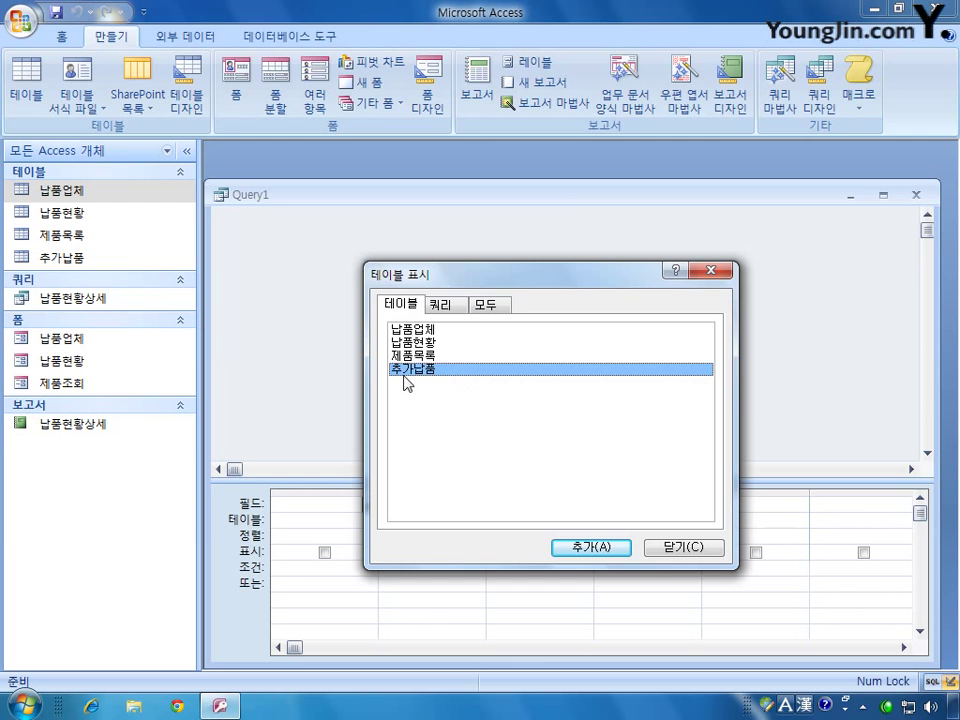
click(592, 547)
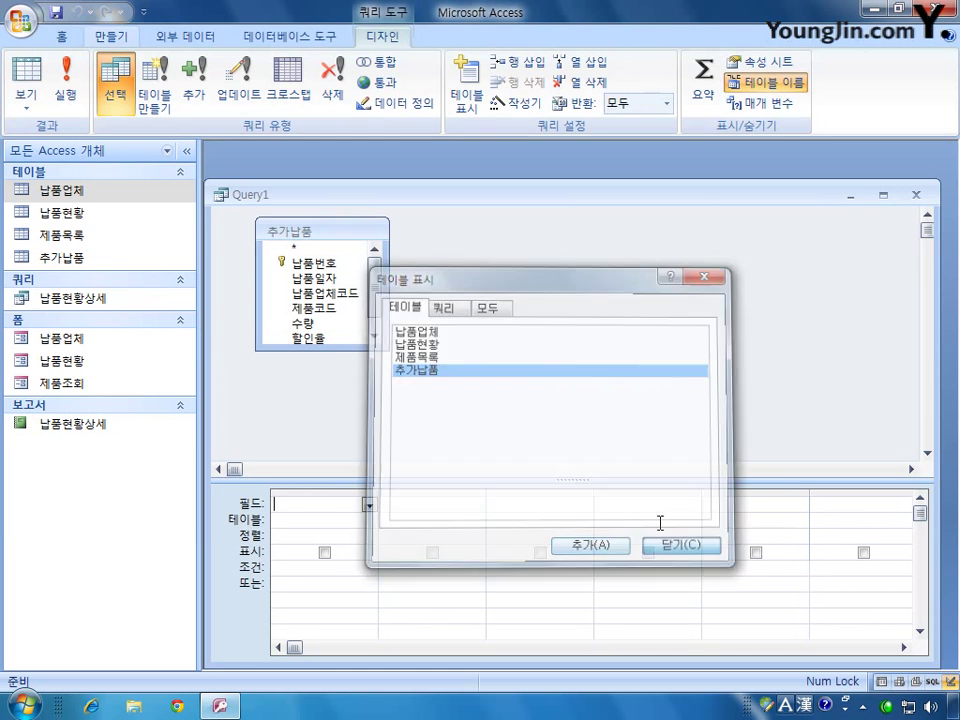
click(680, 547)
- Add the 납품일자, 납품업체코드, 제품코드, 수량 and 할인율 fields of 추가납품 to the query grid
mouse_move(360, 349)
mouse_down()
mouse_move(346, 371)
mouse_move(360, 373)
mouse_up()
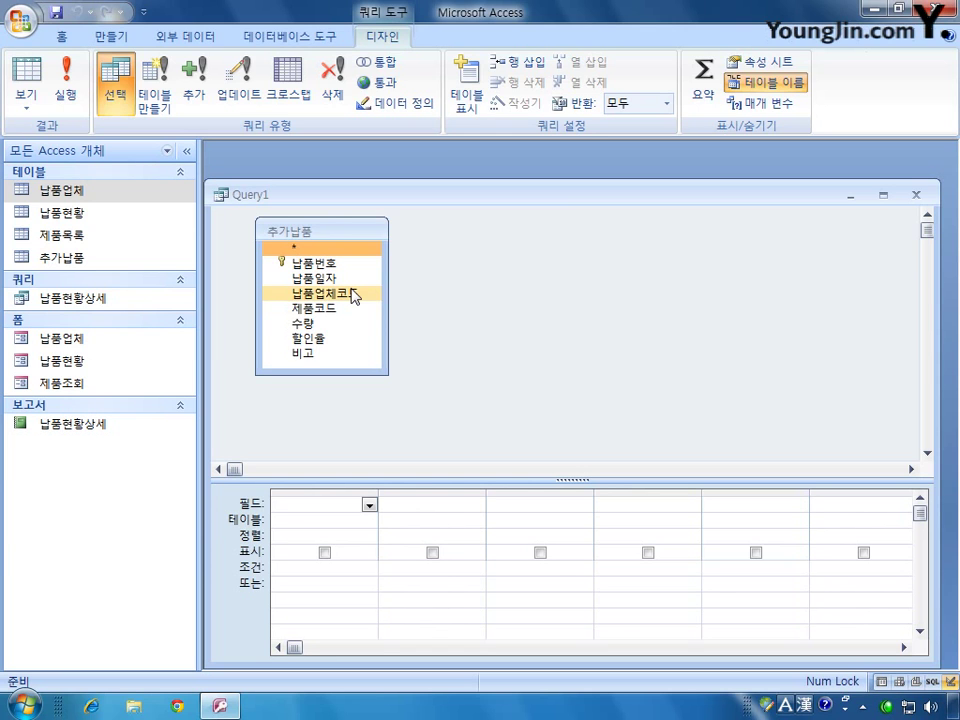
click(298, 262)
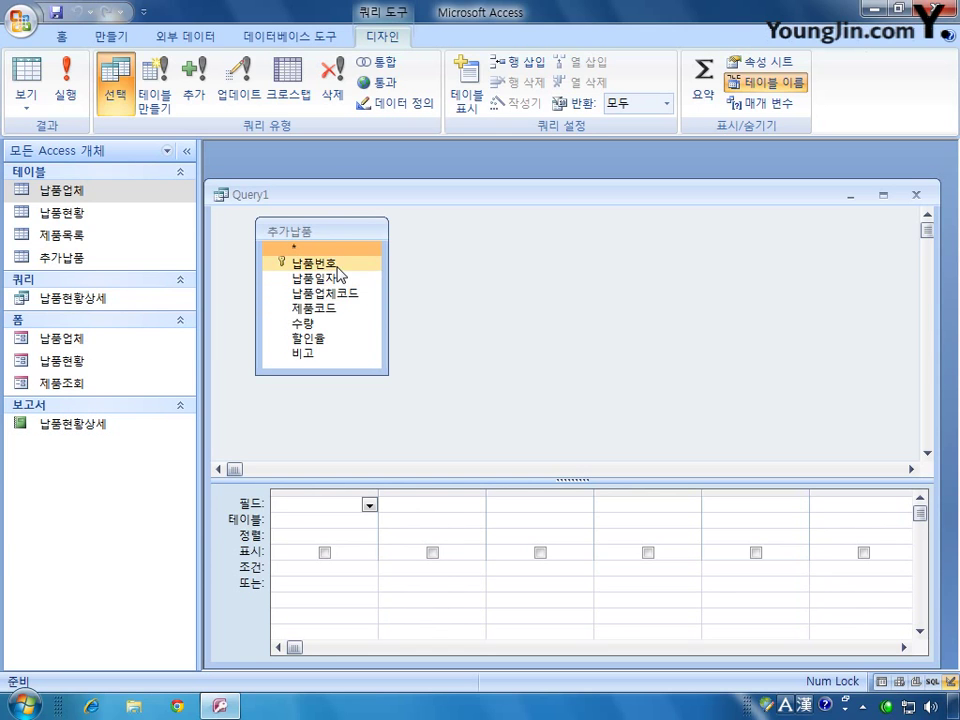
click(330, 353)
double_click(325, 292)
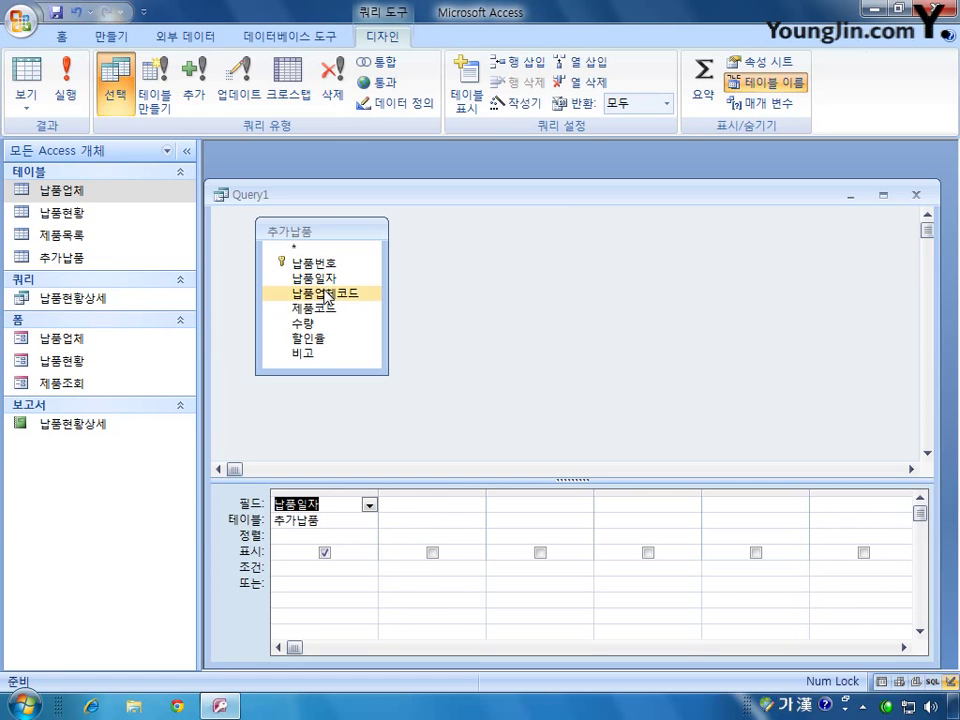
double_click(315, 307)
click(315, 323)
double_click(315, 323)
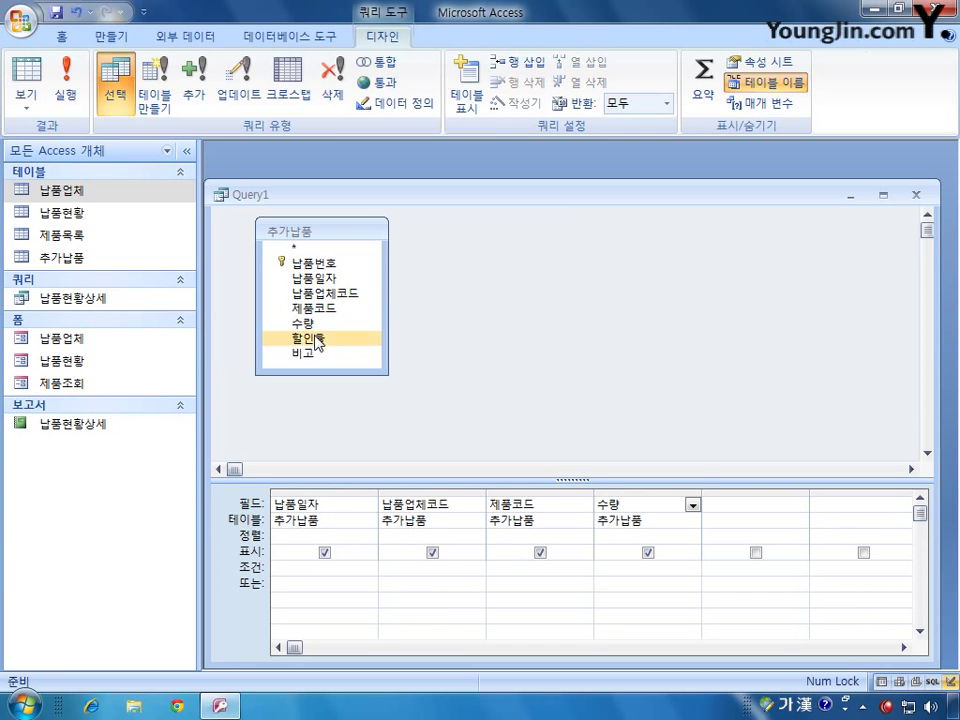
double_click(318, 338)
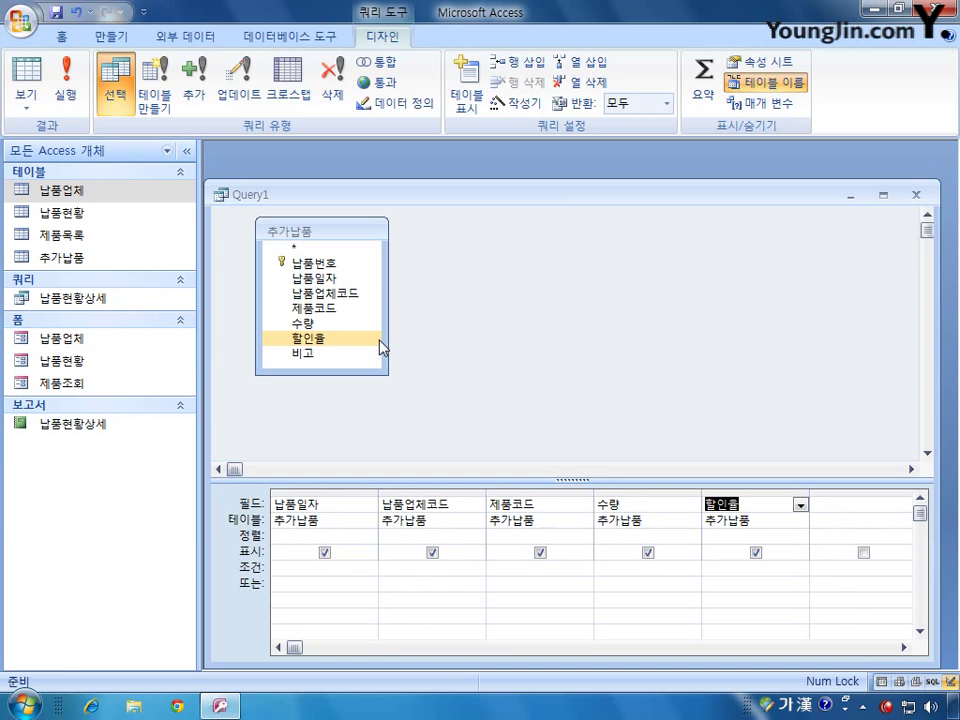
- Change the query into an append query that adds records to the 납품현황 table in the current database
right_click(486, 293)
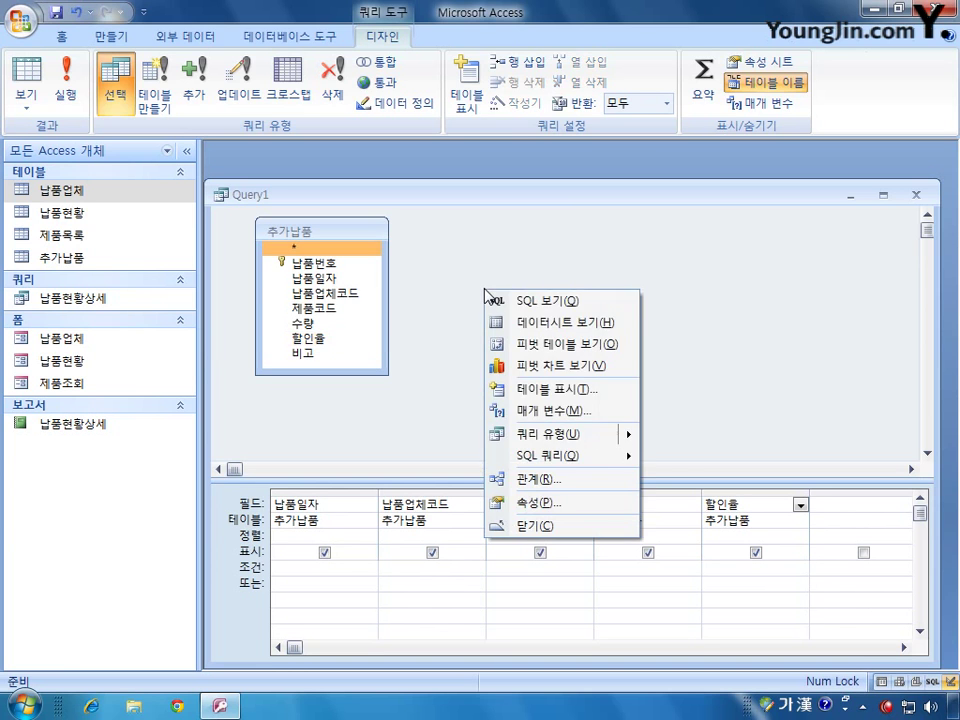
mouse_move(631, 443)
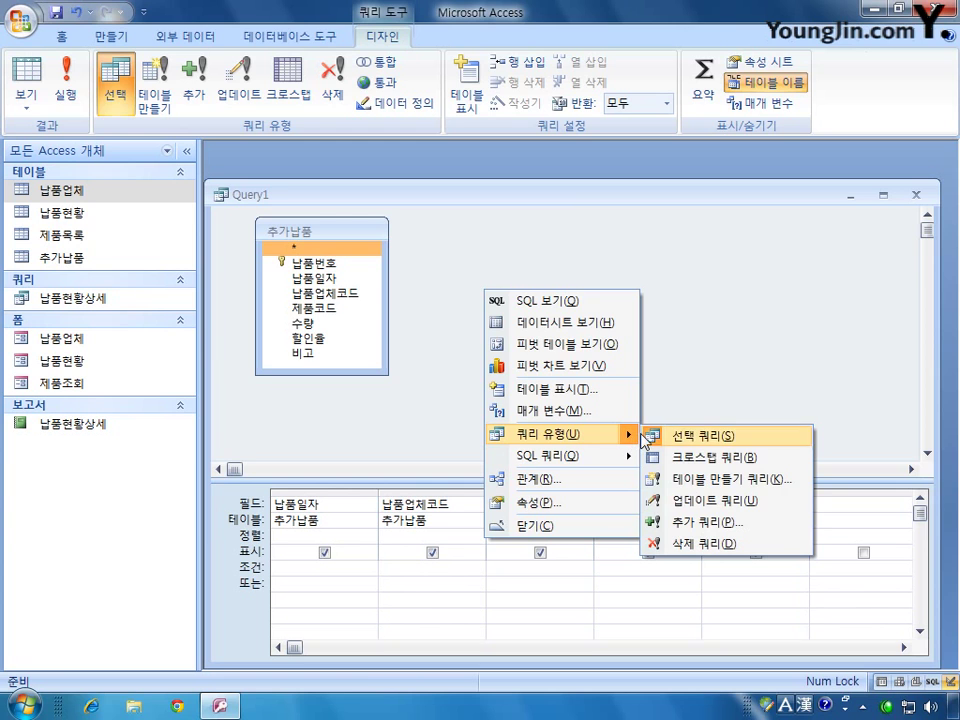
click(693, 522)
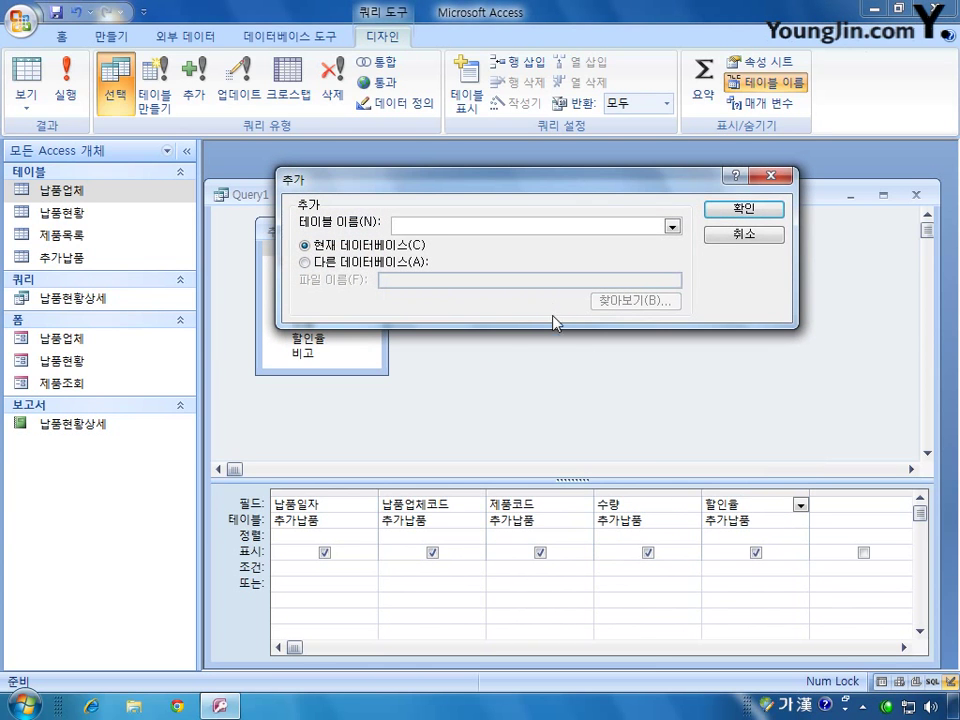
click(674, 229)
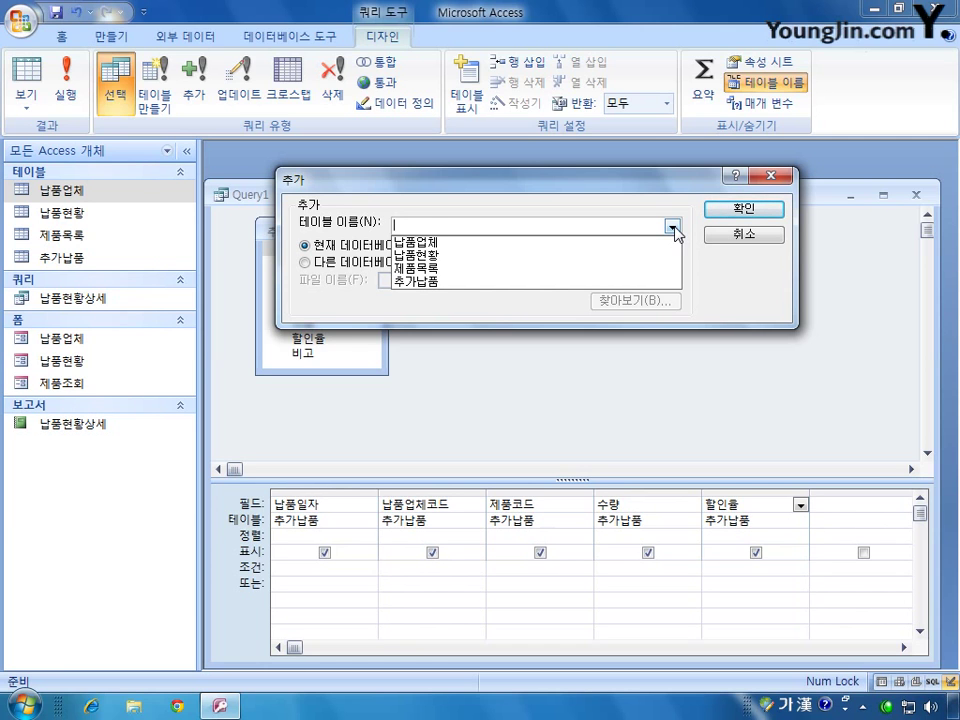
click(640, 256)
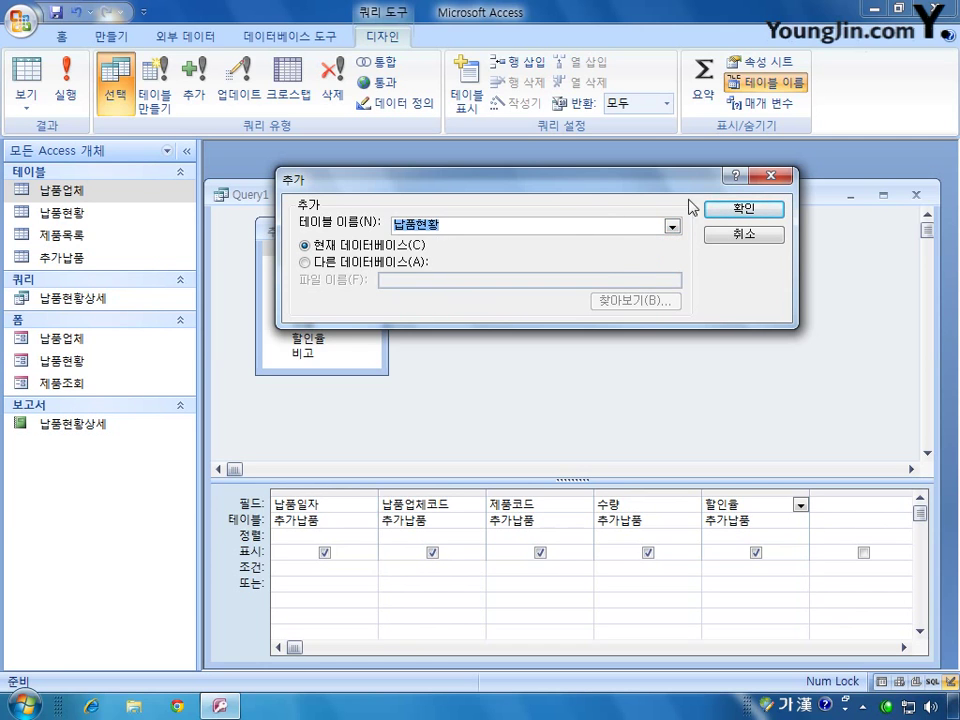
click(729, 211)
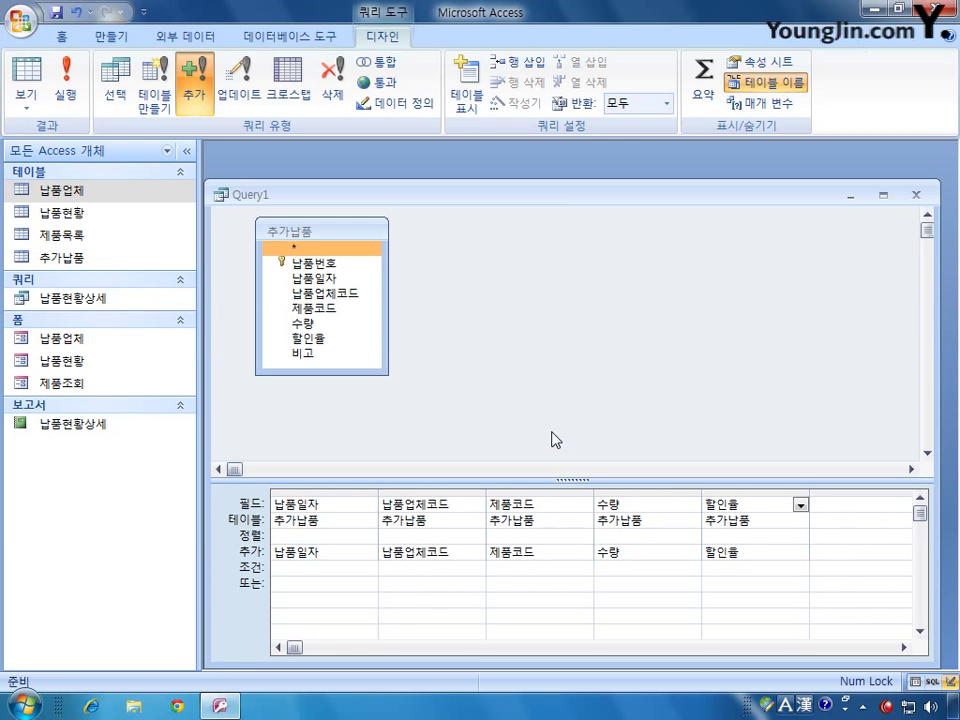
- Widen the 납품일자 column in the query grid and enter >=2009-01-01 as its criterion
click(290, 570)
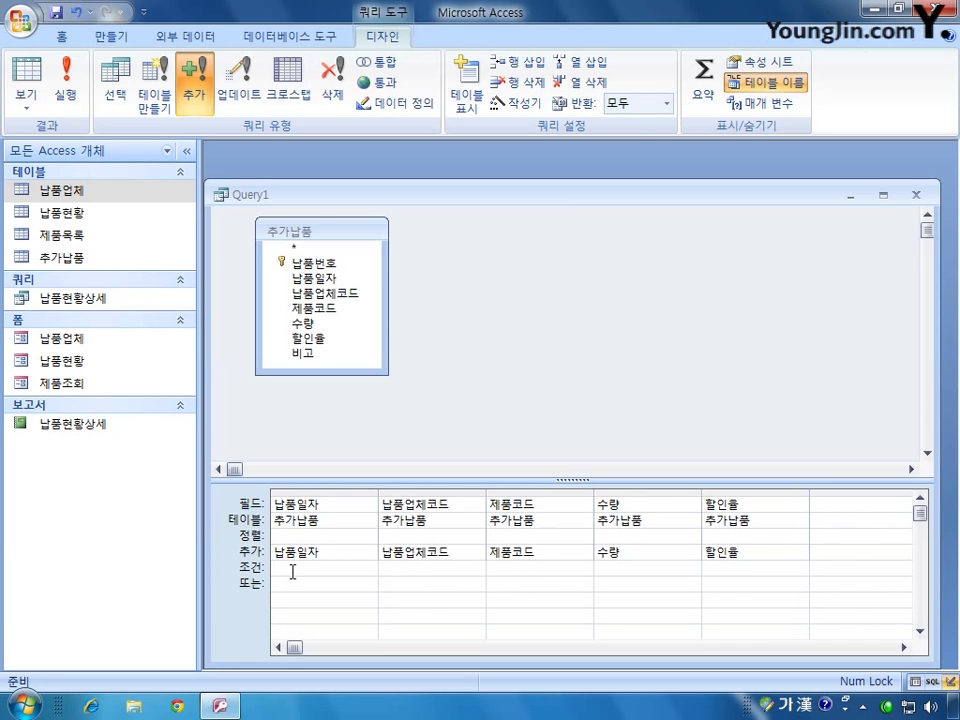
drag(379, 497, 493, 503)
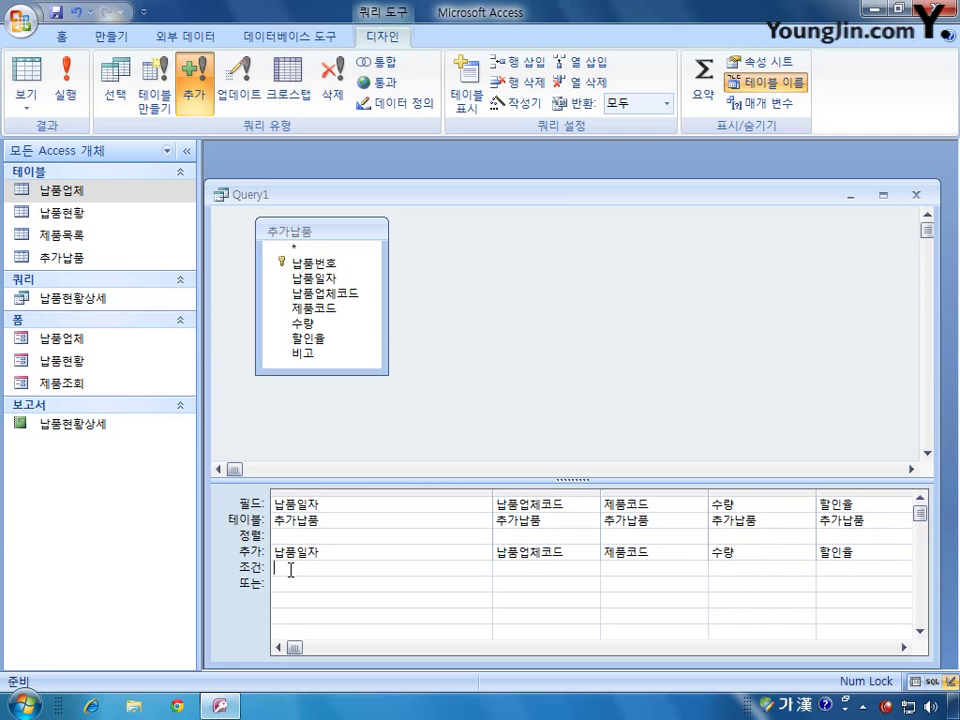
text(>=)
text(2009-0)
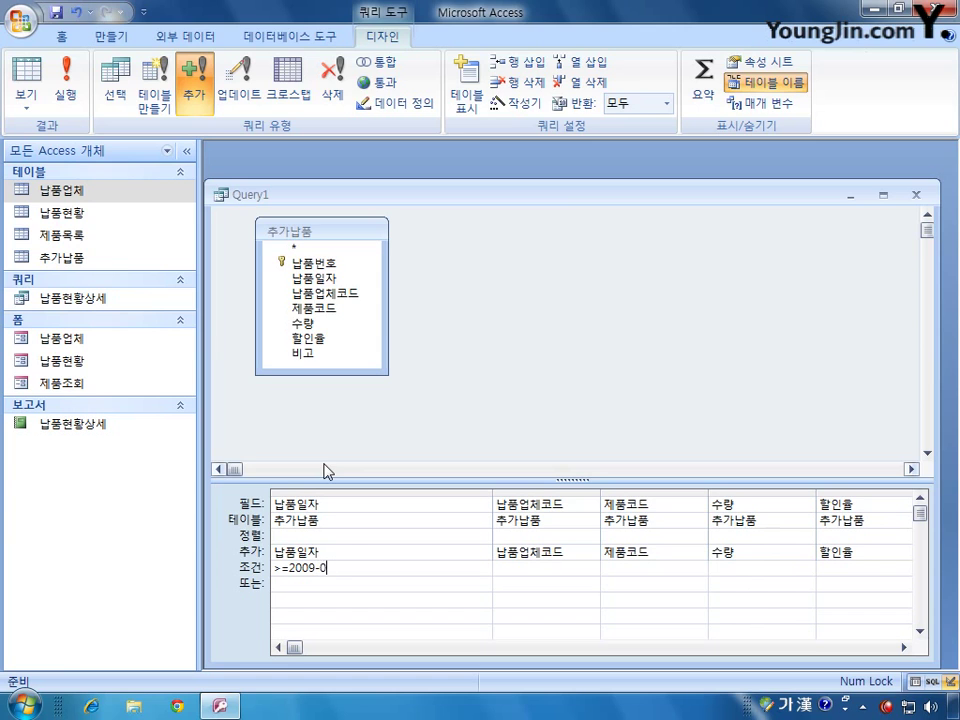
text(1-01)
- Enclose the date in the 납품일자 criterion in # signs, making it >=#2009-01-01#
click(290, 570)
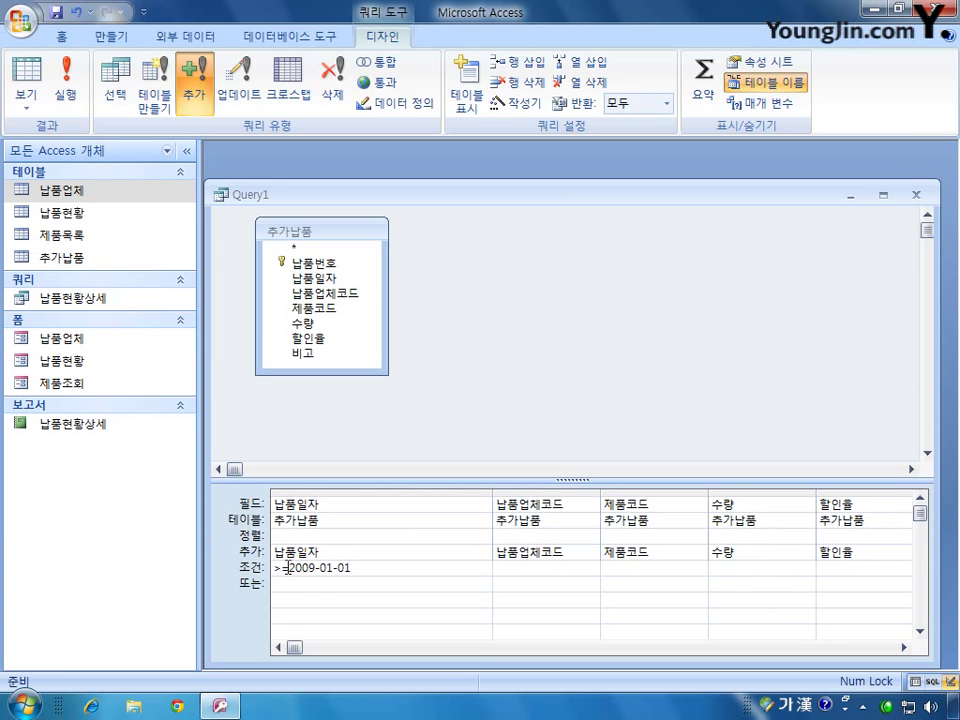
drag(289, 568, 352, 568)
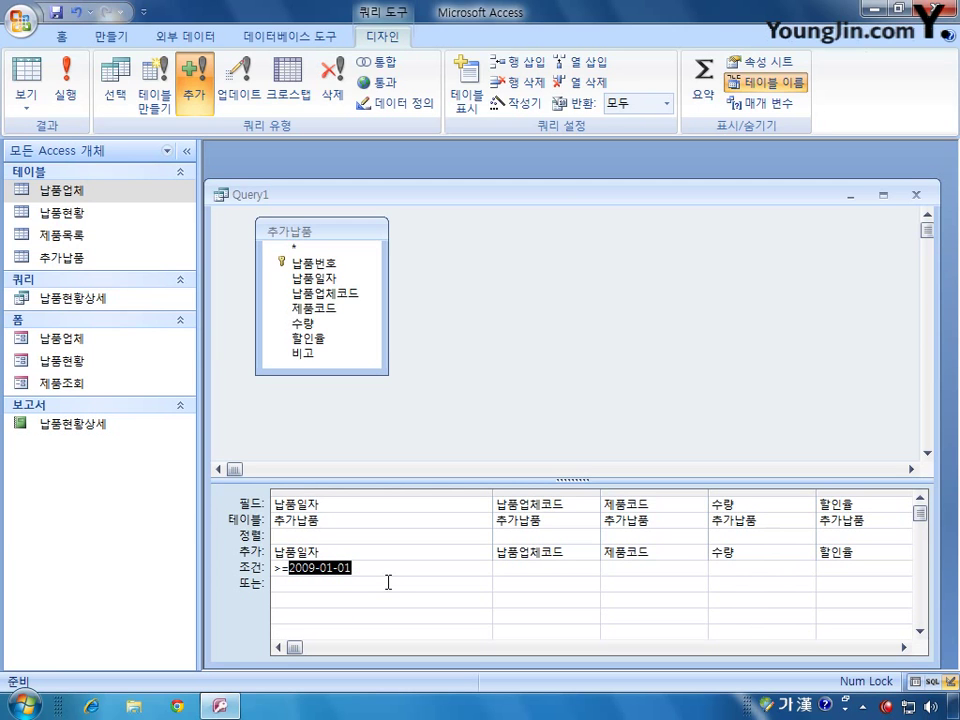
click(346, 586)
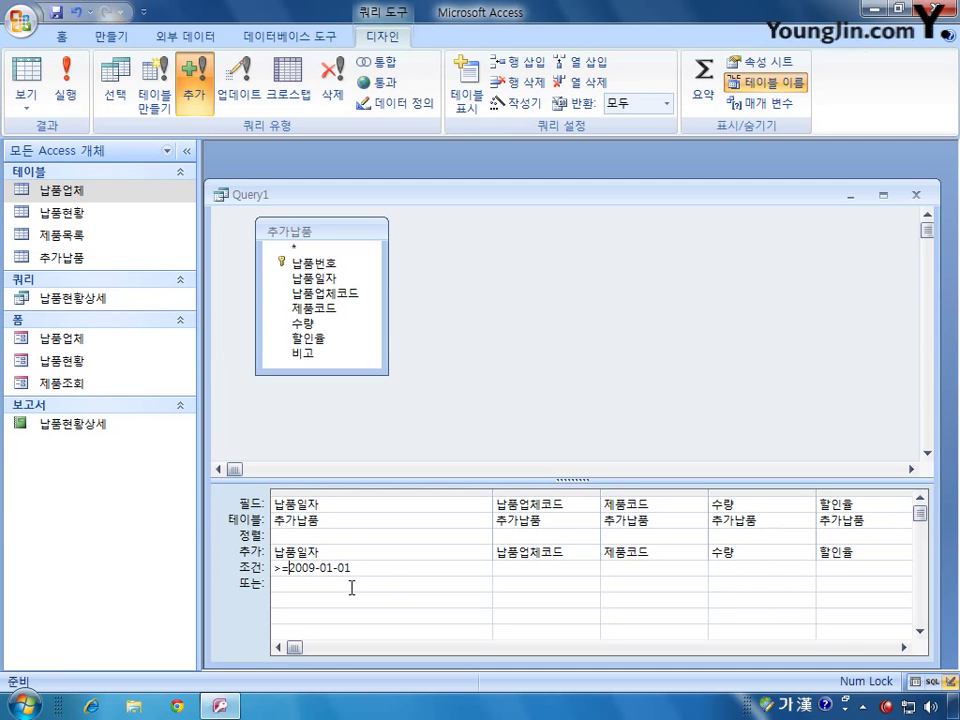
text(#)
click(380, 568)
text(#)
- Close the append query and save it under the name 2009년도납품추가
click(915, 194)
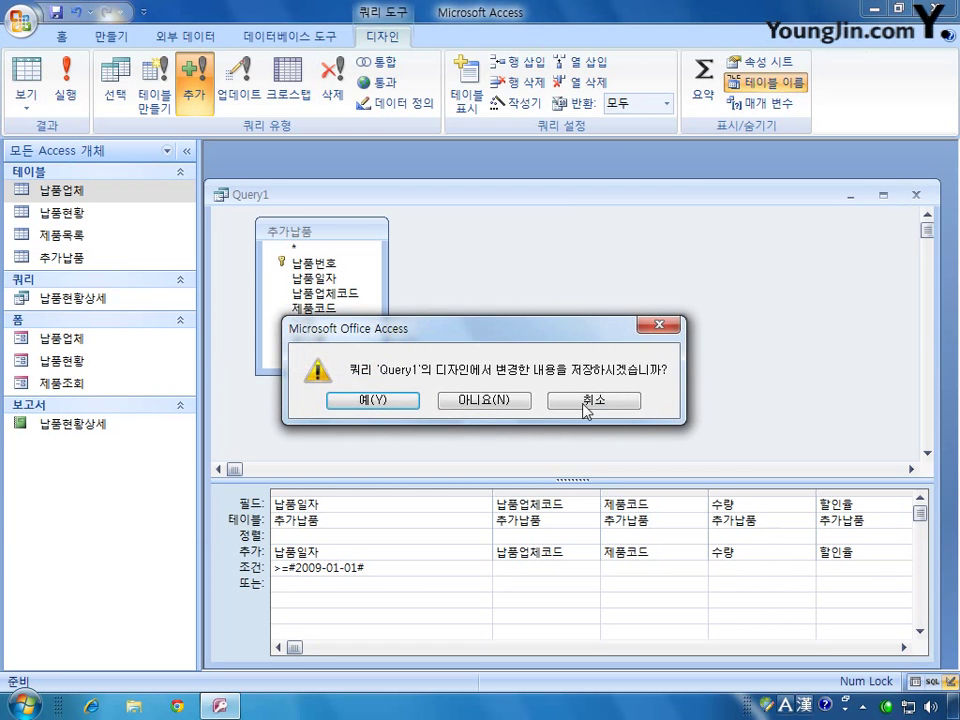
click(381, 400)
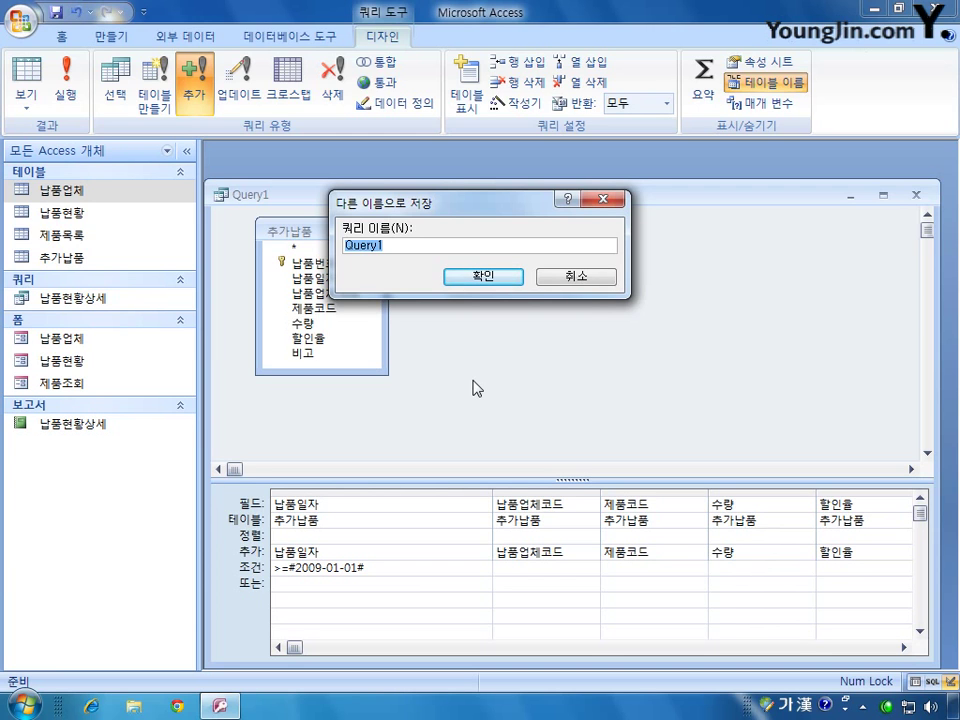
text(2009년도납프)
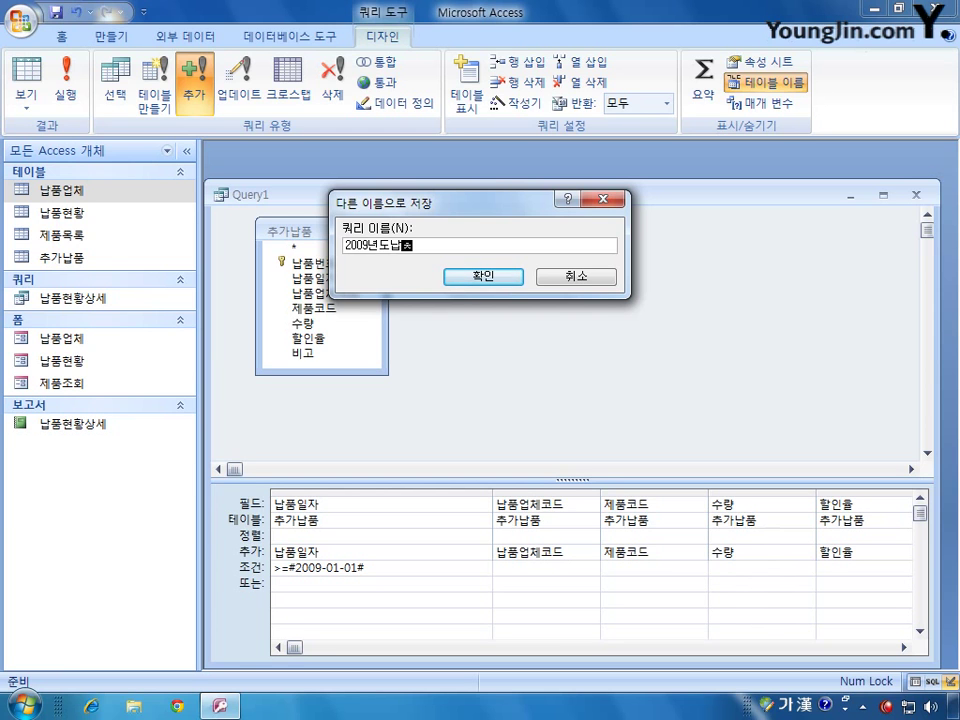
text(추가)
key(Return)
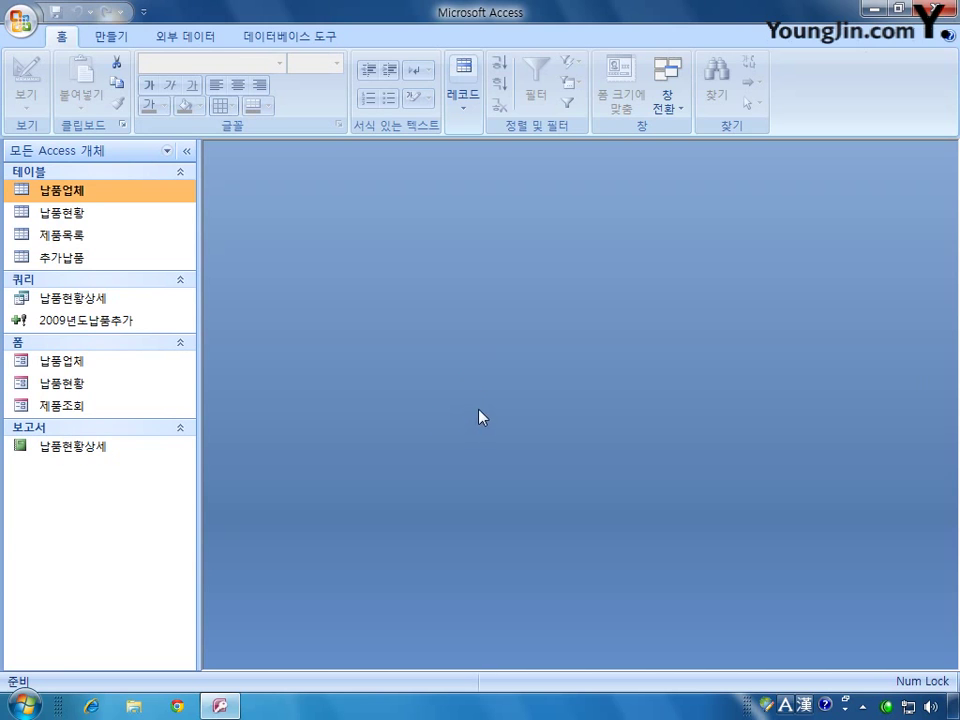
double_click(96, 322)
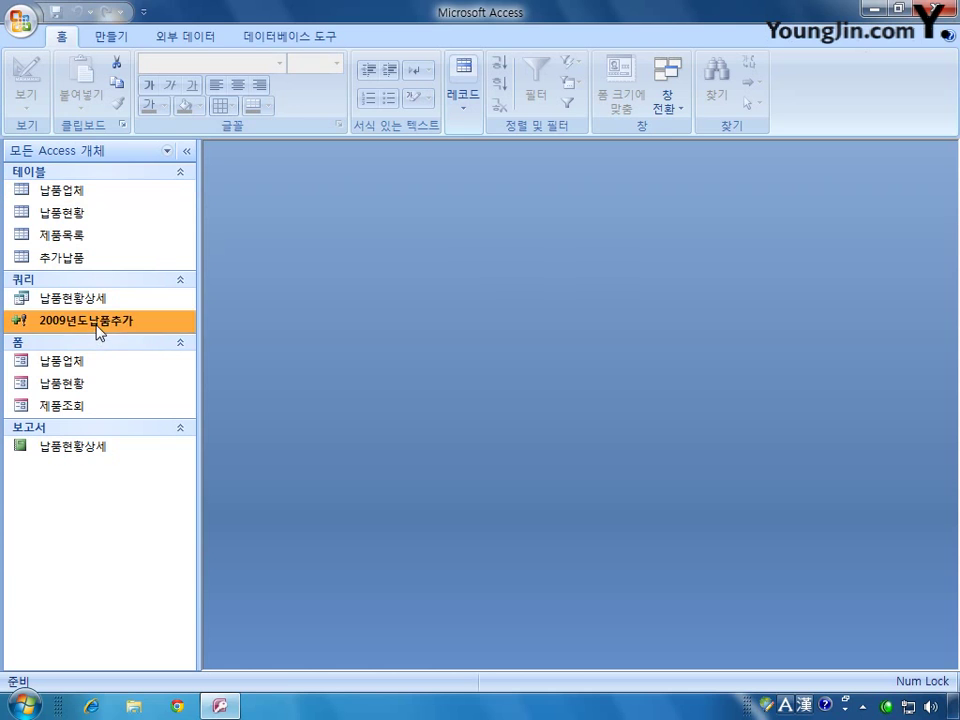
click(373, 429)
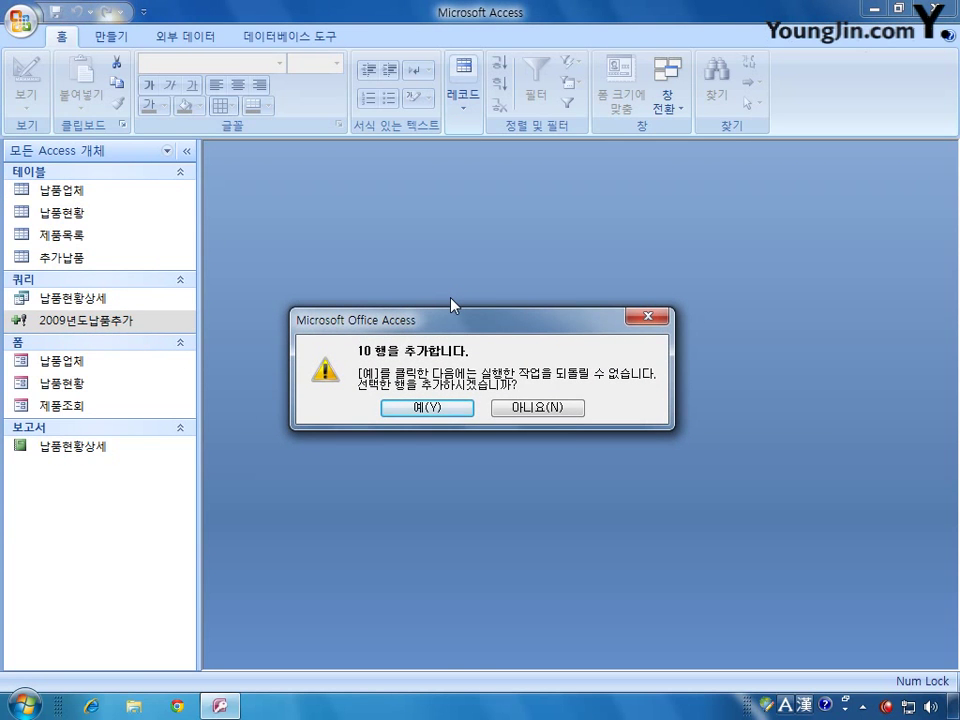
click(648, 317)
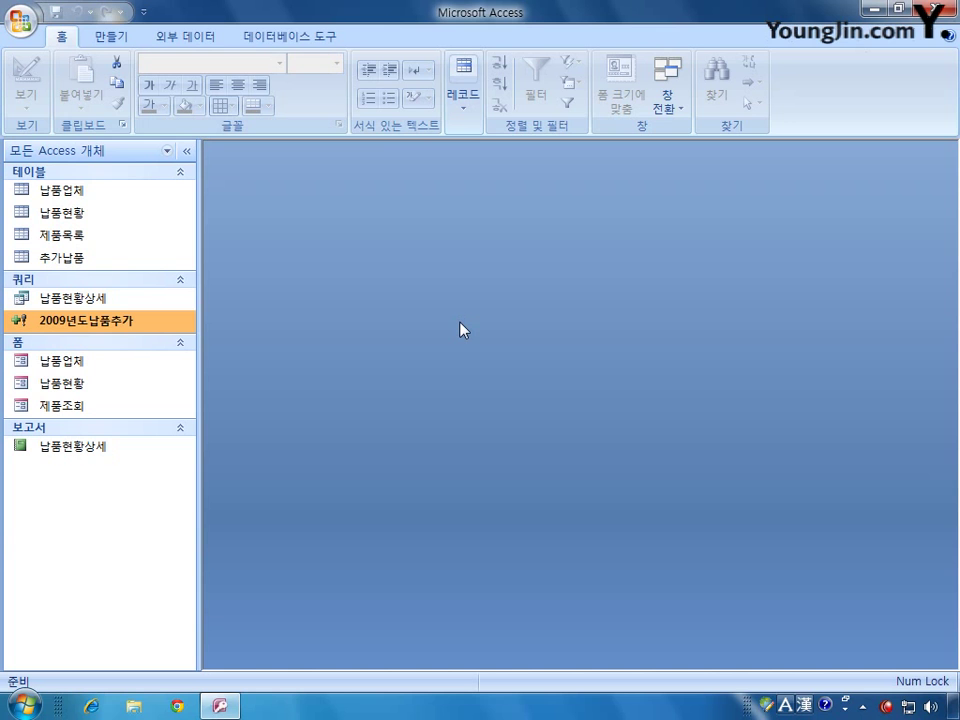
- Examine the records dated 2009 in the 추가납품 table, then close the table
double_click(99, 258)
drag(453, 204, 457, 177)
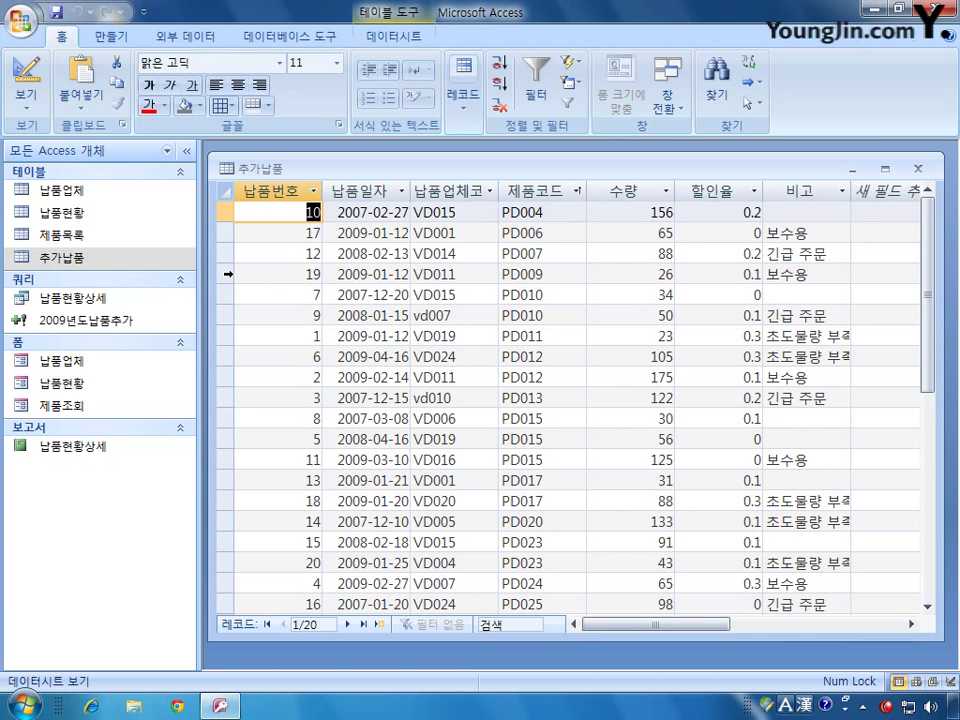
click(228, 273)
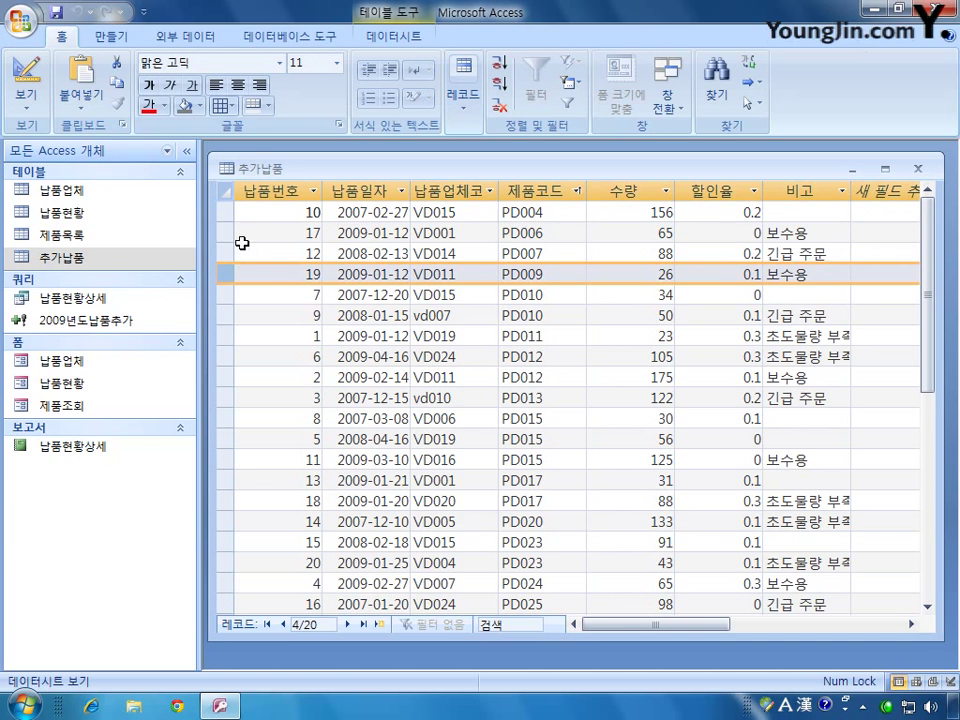
click(229, 233)
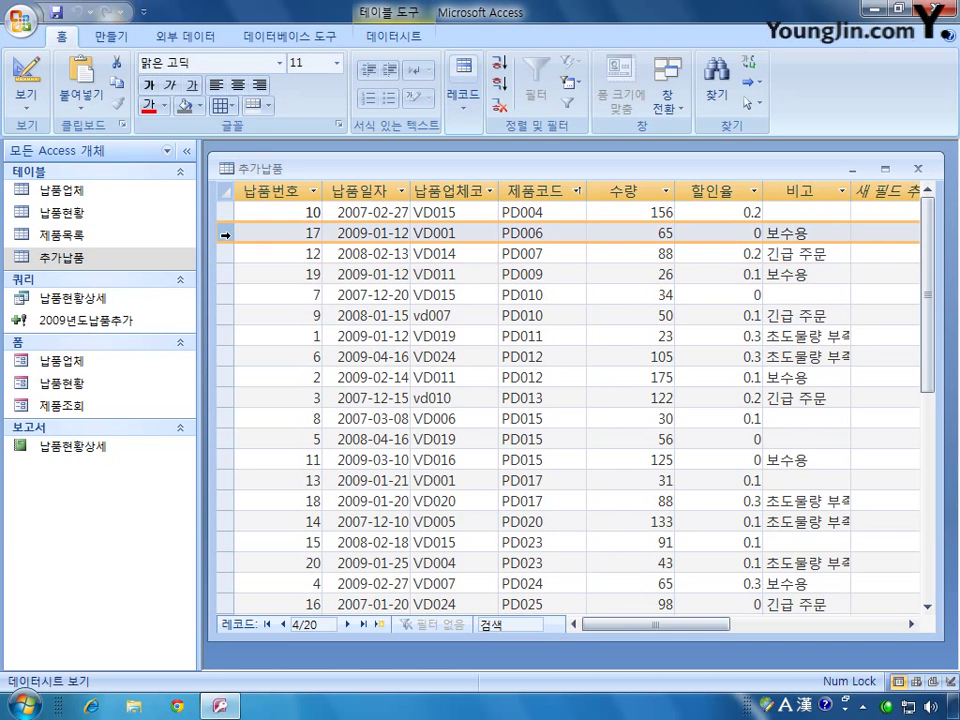
click(224, 274)
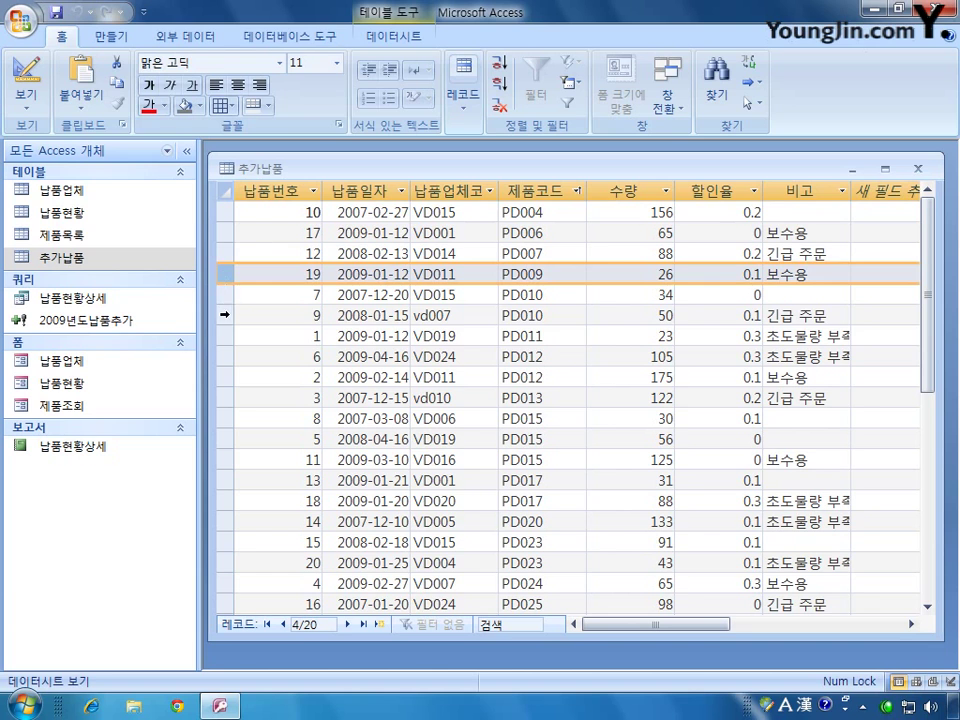
click(224, 334)
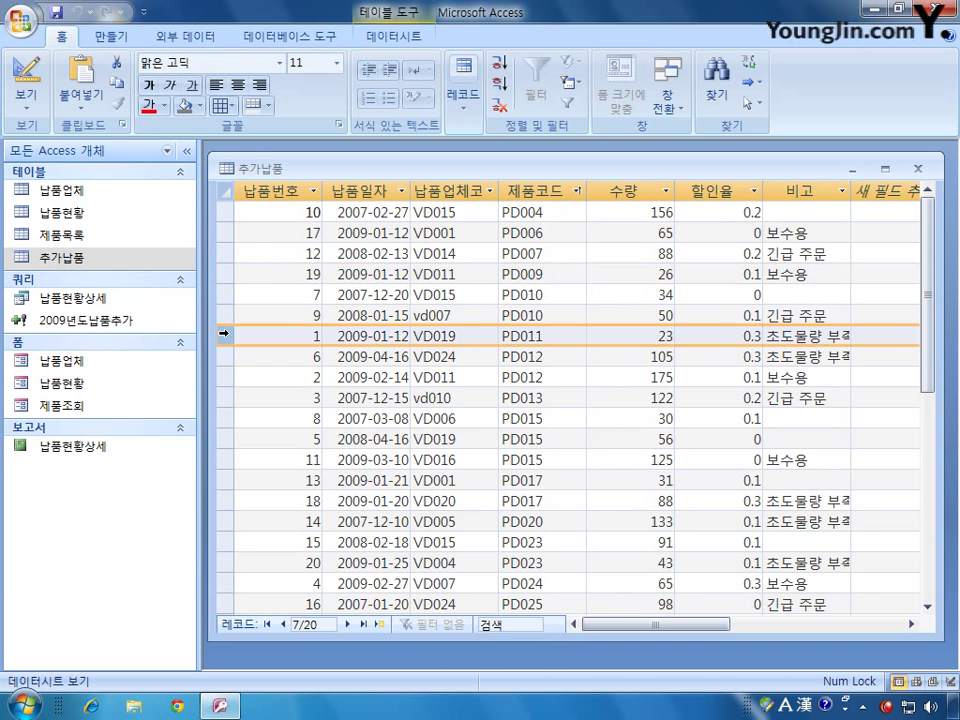
click(224, 377)
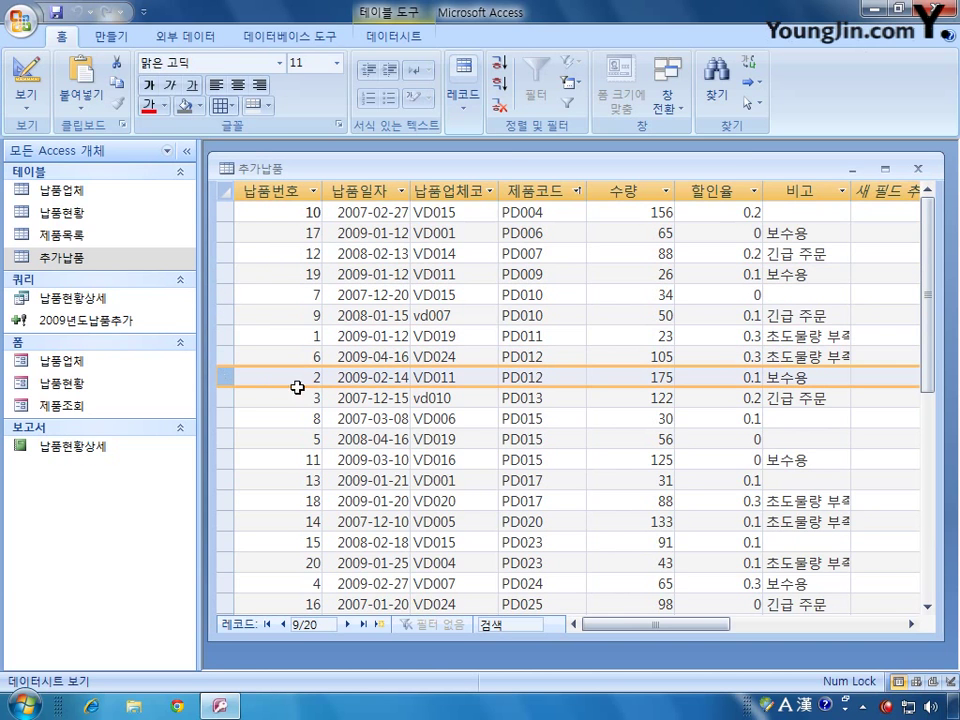
click(917, 168)
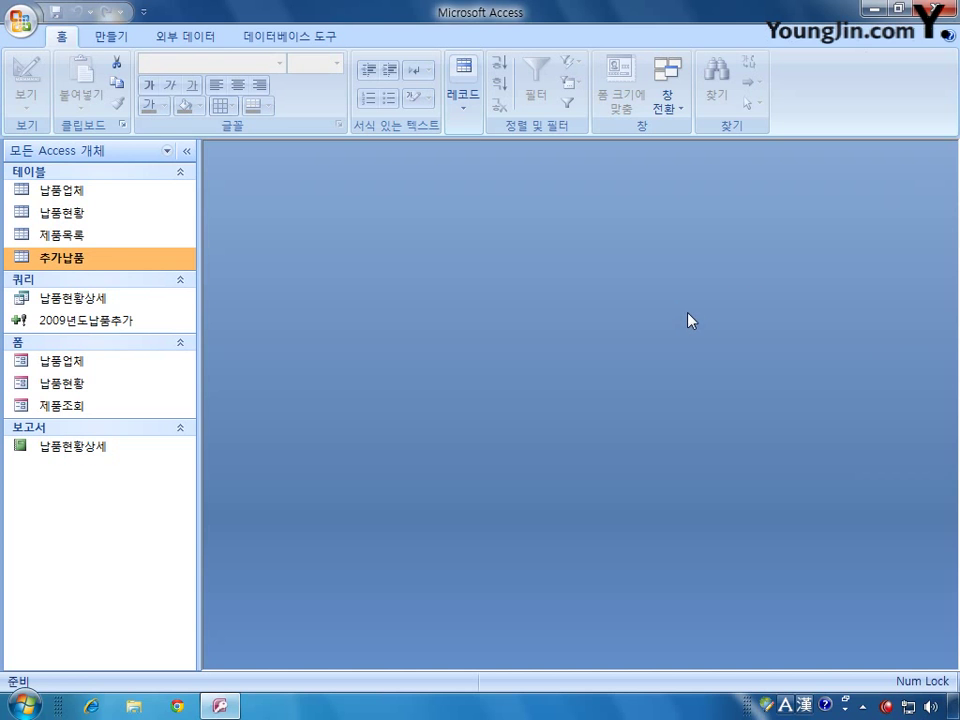
- Run the 2009년도납품추가 append query and confirm adding the rows to the 납품현황 table
double_click(86, 322)
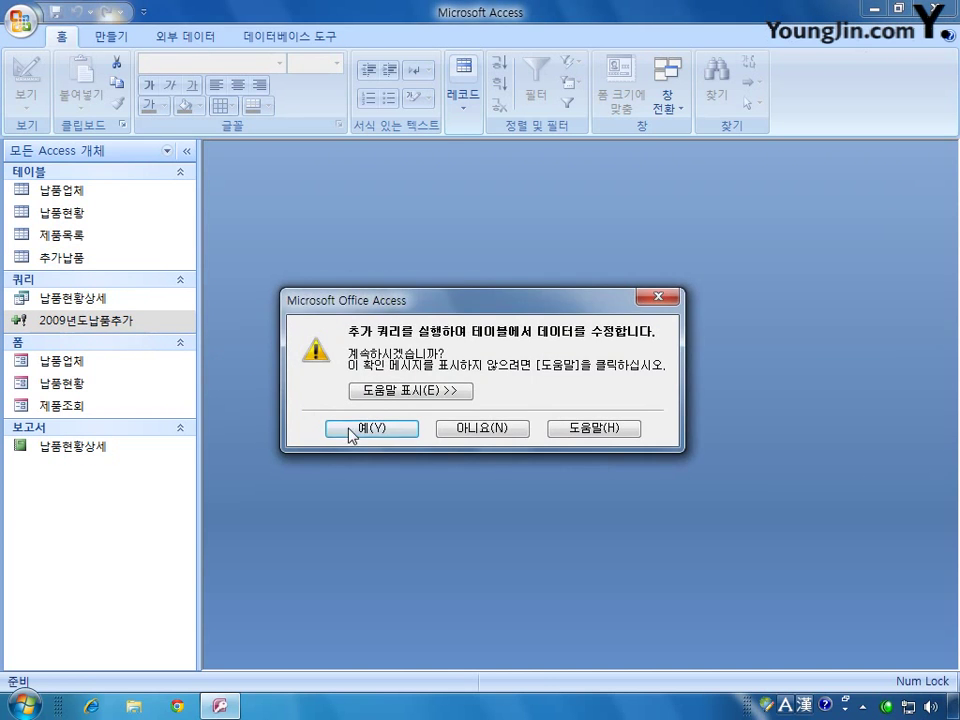
click(354, 433)
click(440, 411)
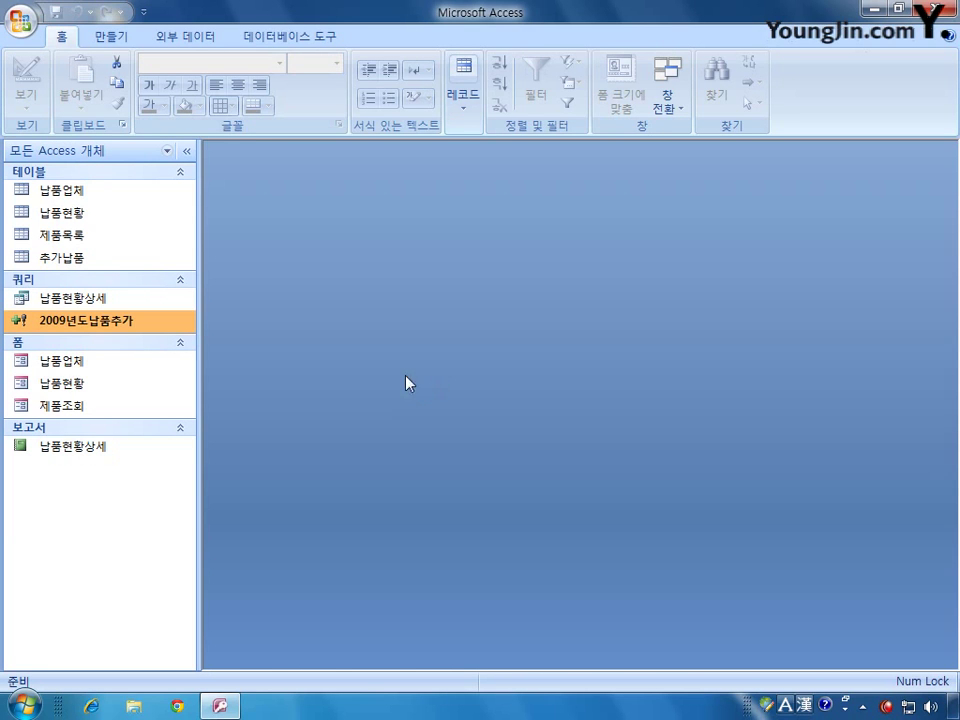
- Open the database's Relationships window and resize and reposition it so the whole window fits in the workspace
click(285, 37)
click(262, 84)
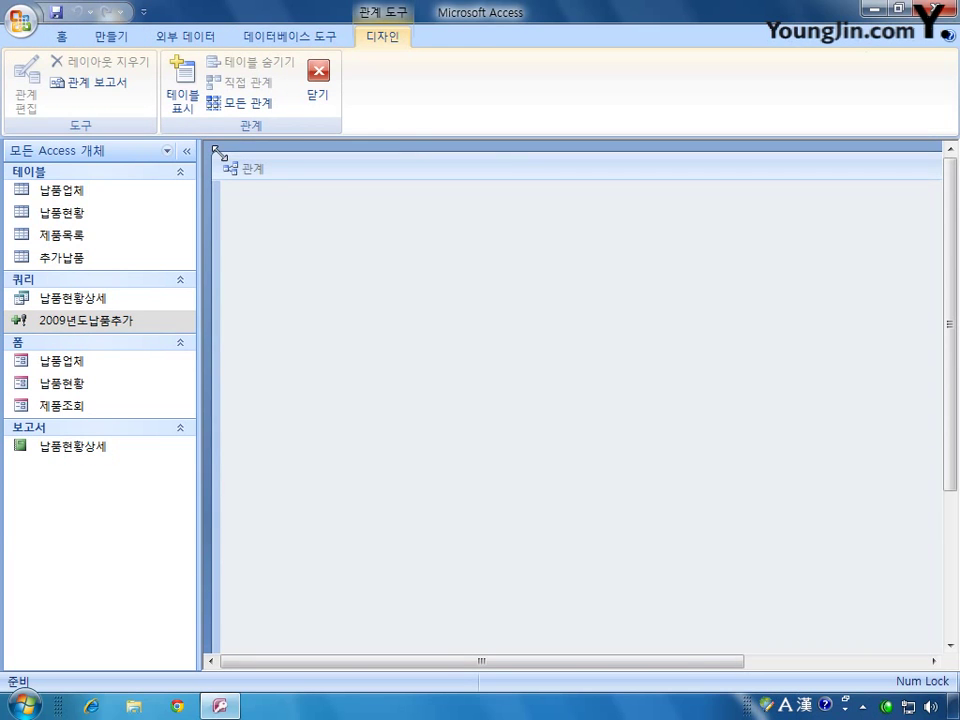
drag(220, 158, 478, 307)
drag(574, 321, 328, 184)
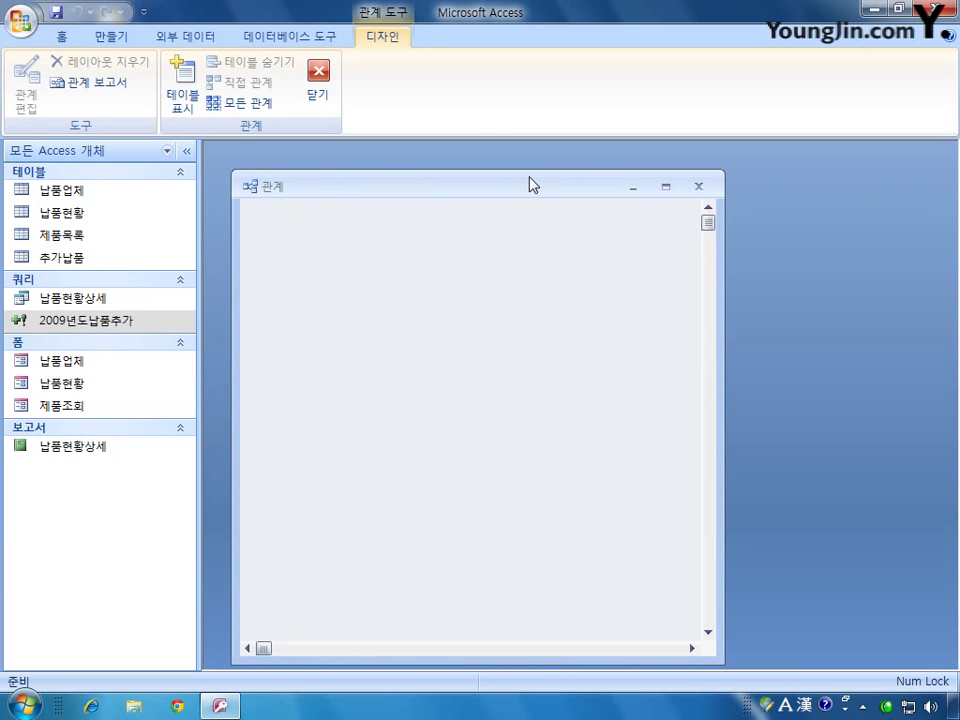
drag(536, 172, 536, 205)
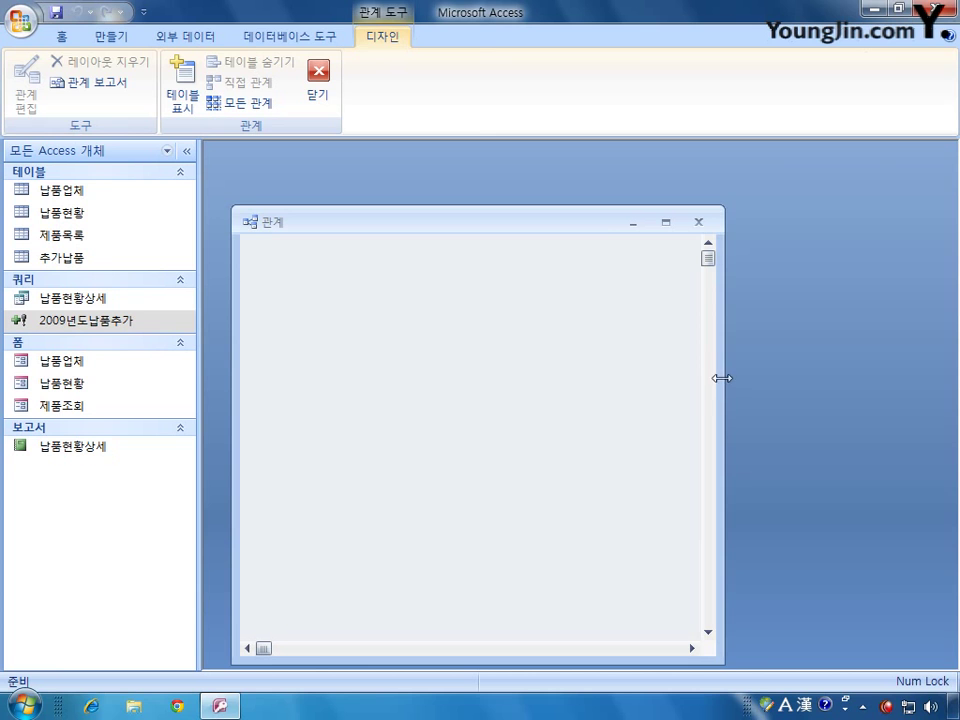
drag(720, 377, 884, 377)
drag(660, 230, 656, 178)
- Add the 납품현황, 납품업체 and 제품목록 tables to the relationship diagram
right_click(540, 223)
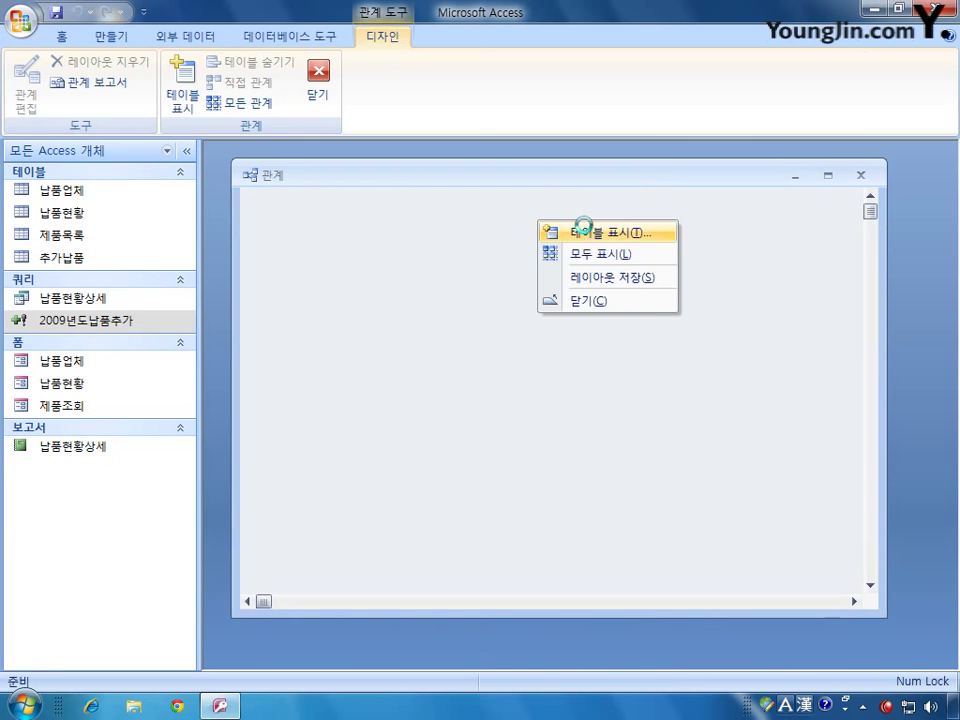
click(585, 231)
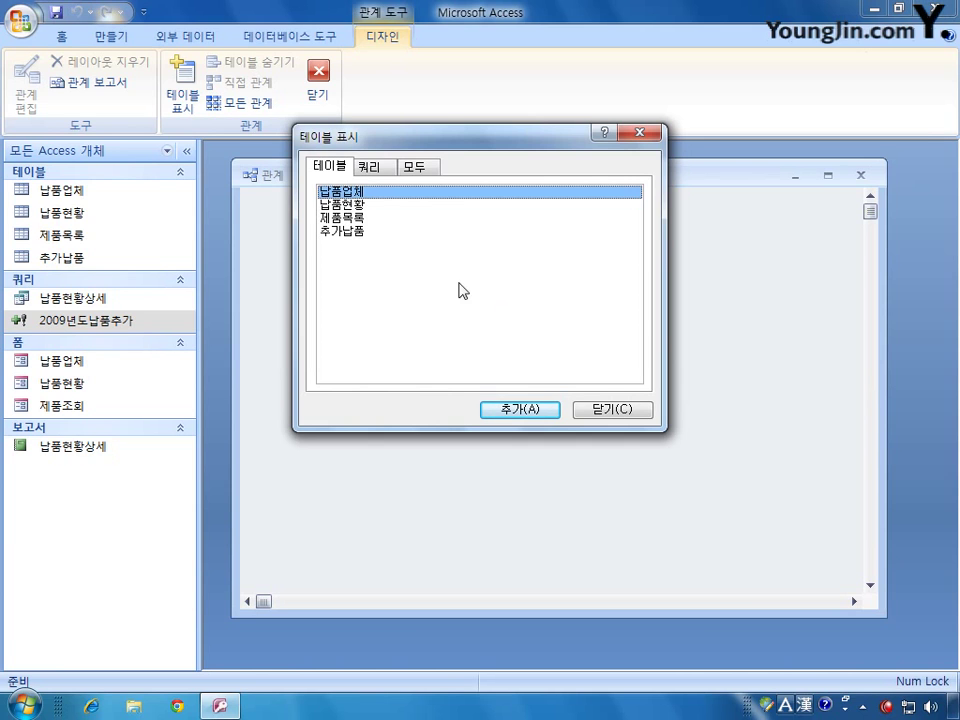
click(361, 205)
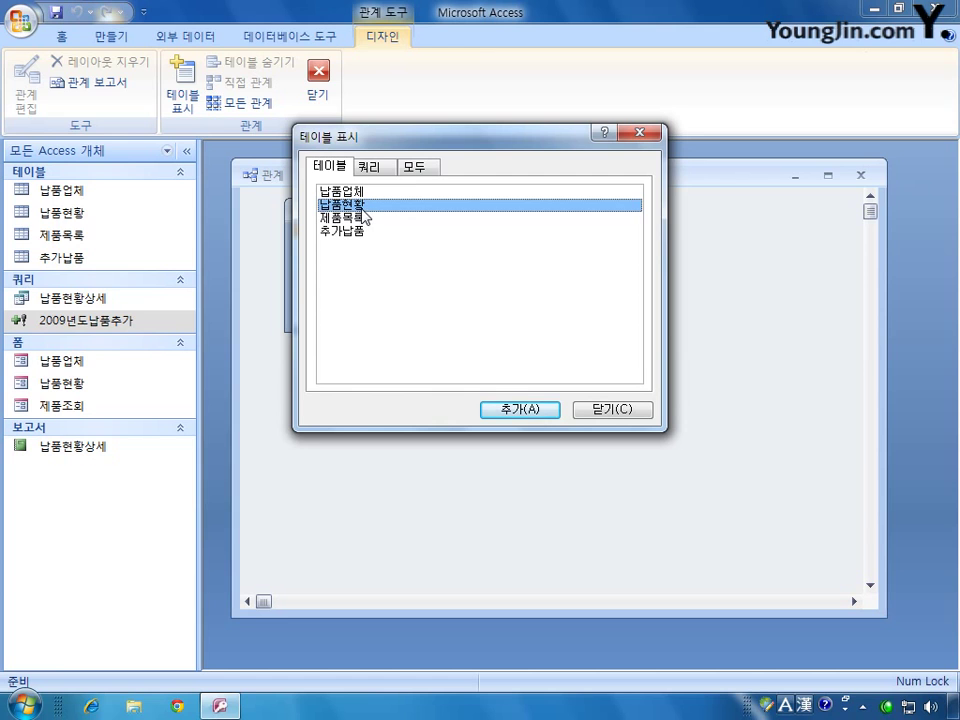
click(362, 194)
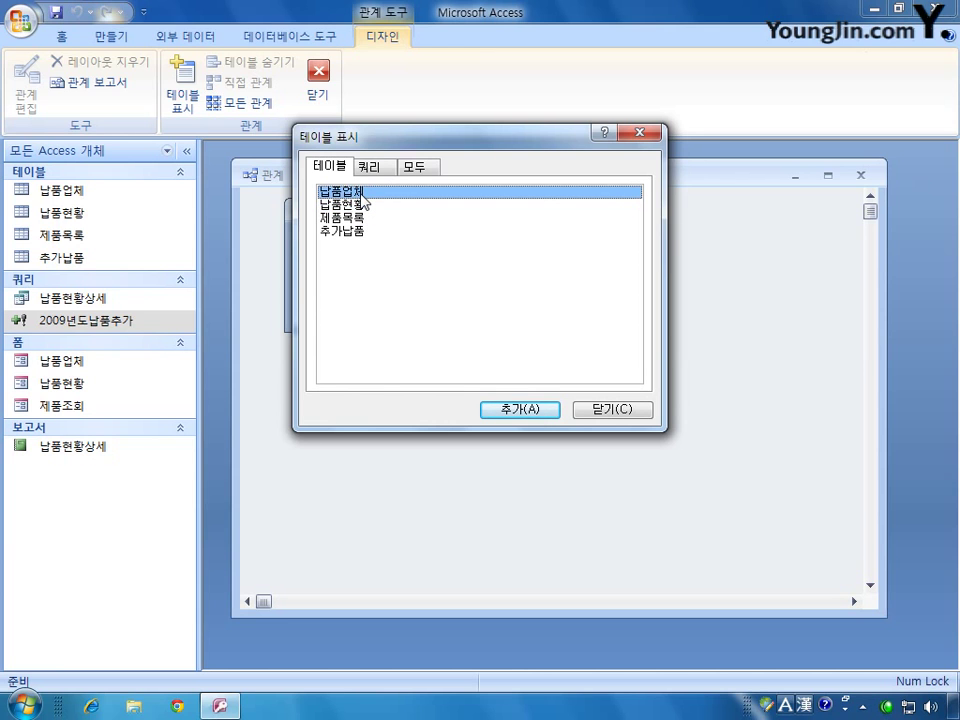
double_click(362, 217)
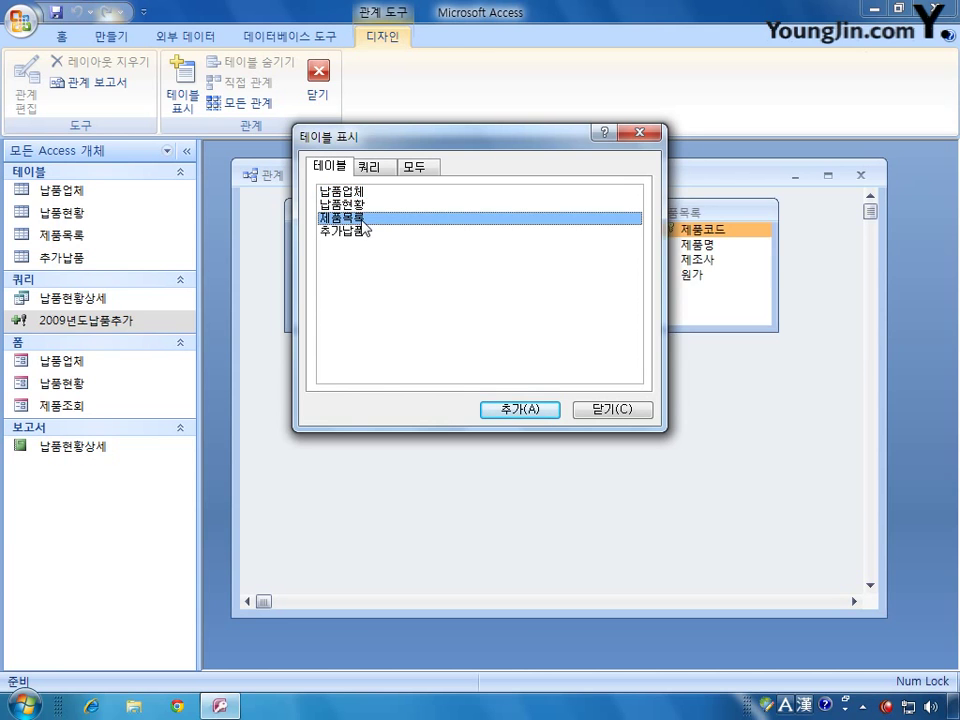
click(612, 409)
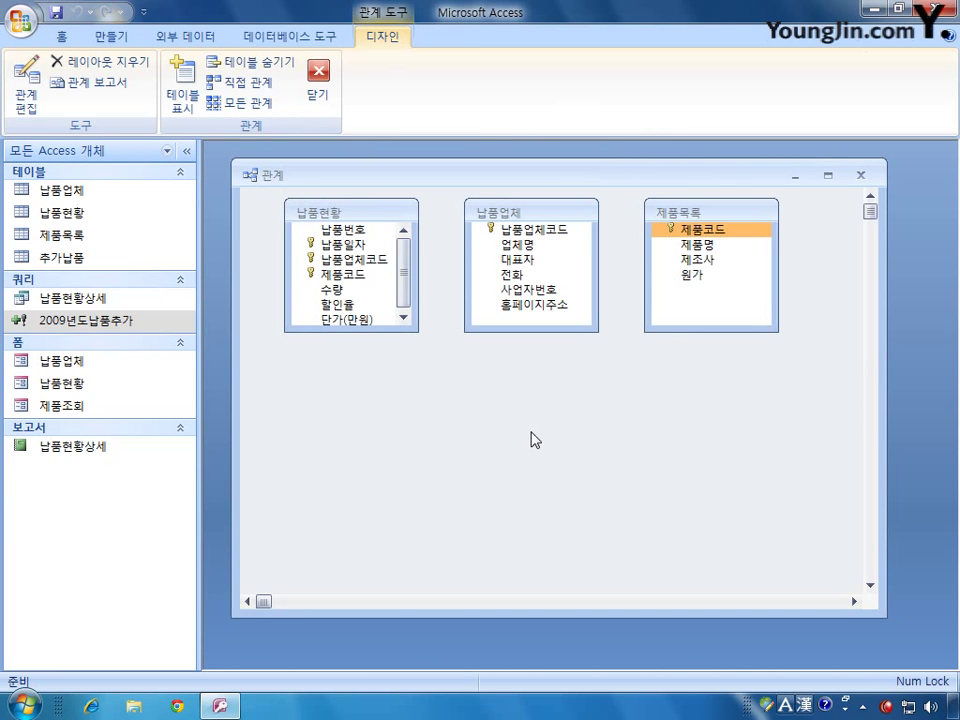
- Lengthen the 납품현황 field list to fit all its fields and arrange it between 납품업체 and 제품목록
drag(377, 332, 376, 359)
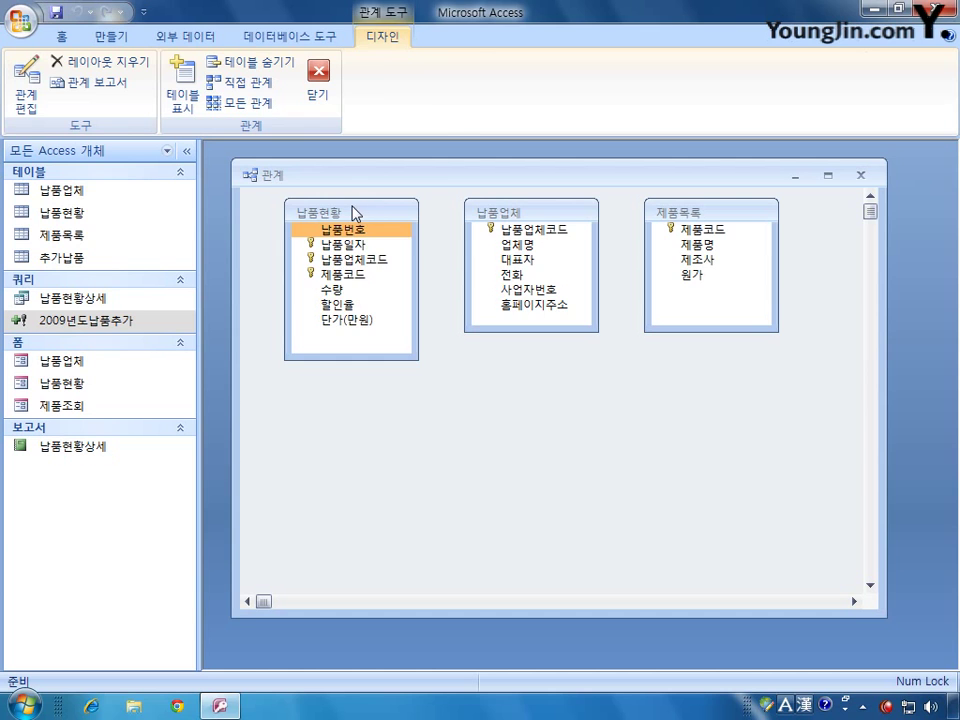
drag(363, 213, 558, 272)
drag(535, 213, 379, 214)
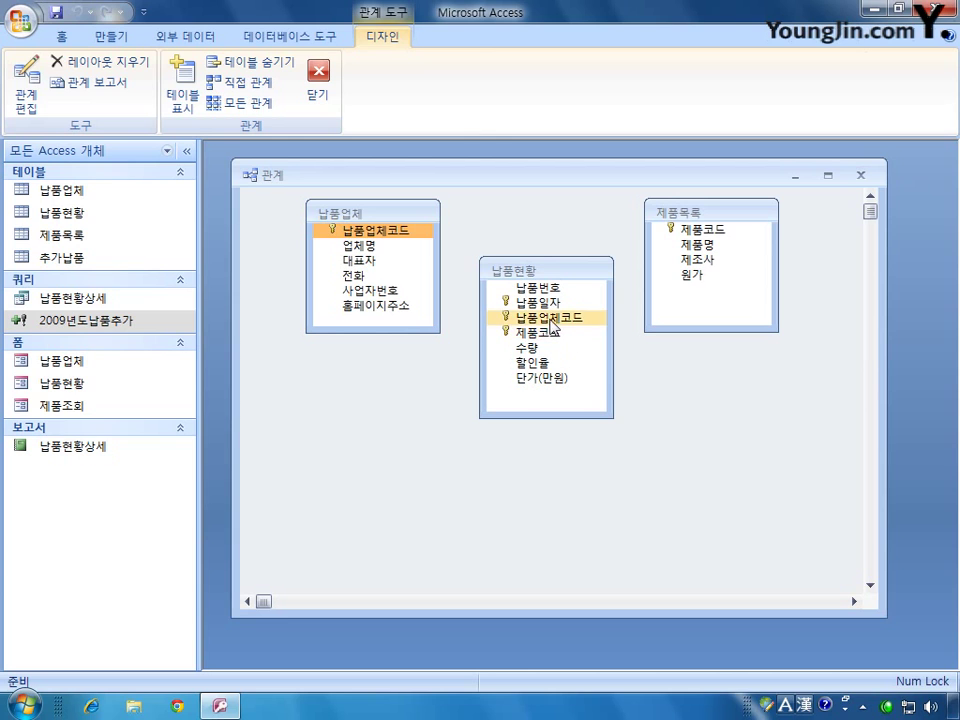
- Relate 납품업체 to 납품현황 on 납품업체코드, enforcing referential integrity and cascading updates to related fields
click(537, 320)
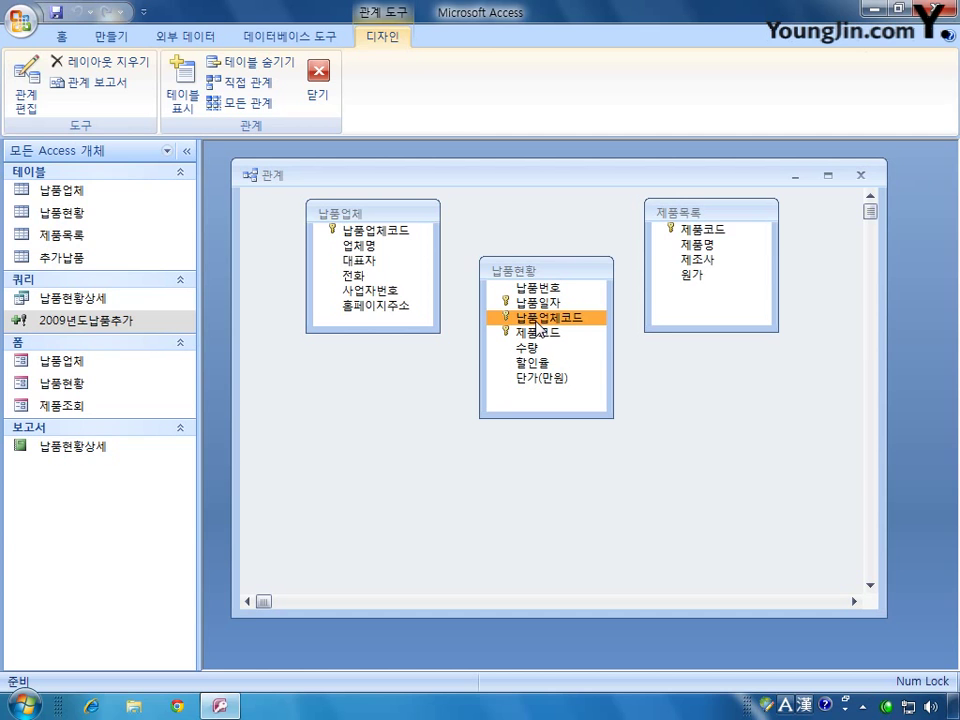
drag(538, 330, 499, 314)
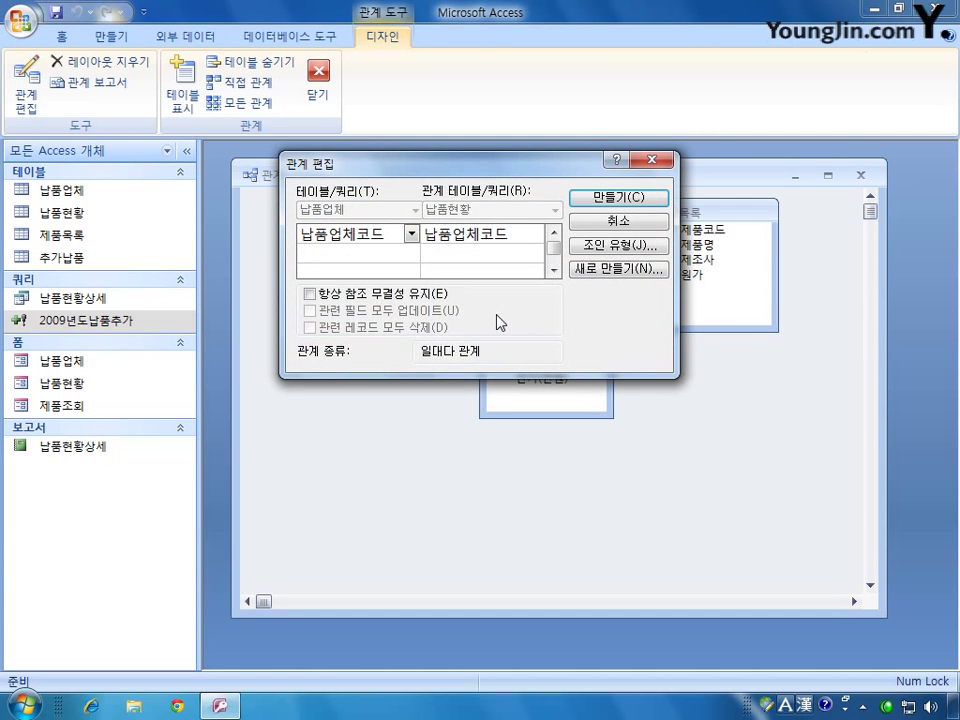
click(355, 294)
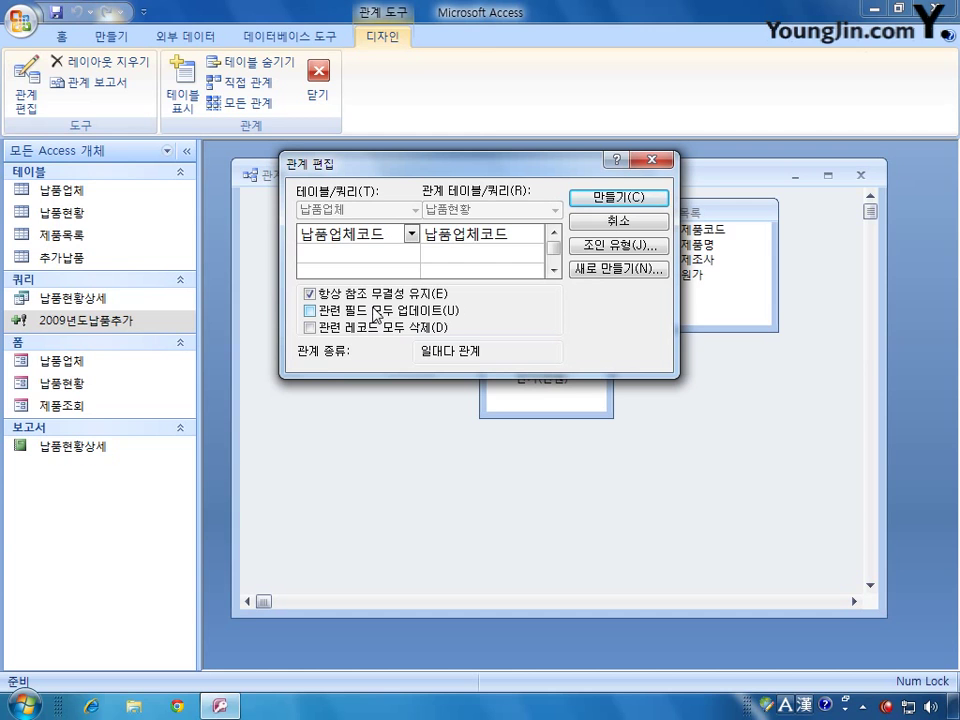
click(375, 312)
click(617, 197)
click(574, 318)
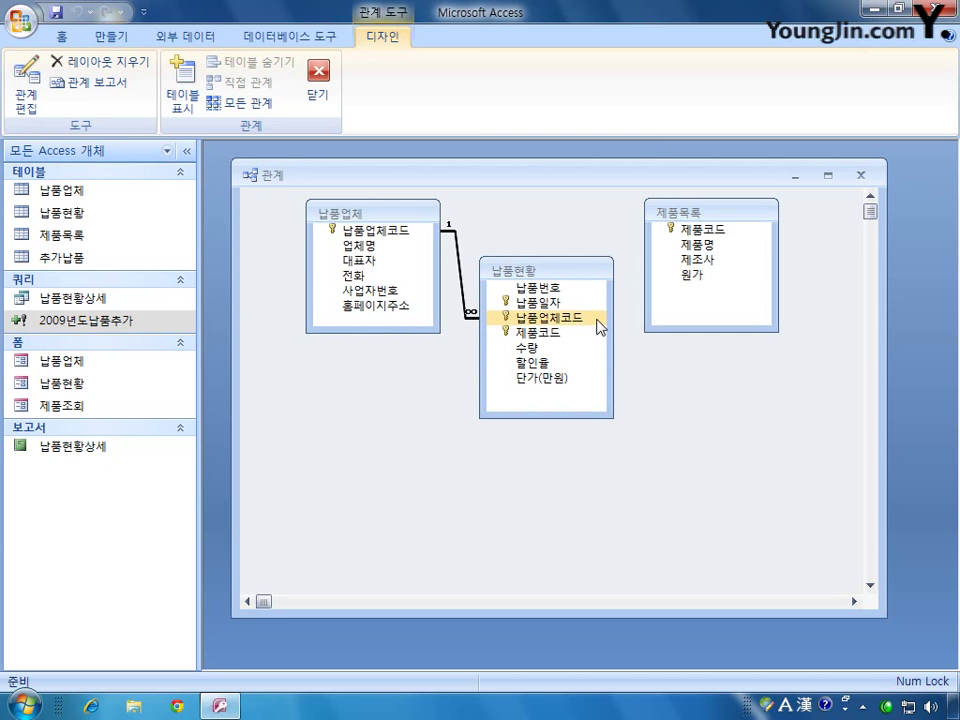
click(574, 290)
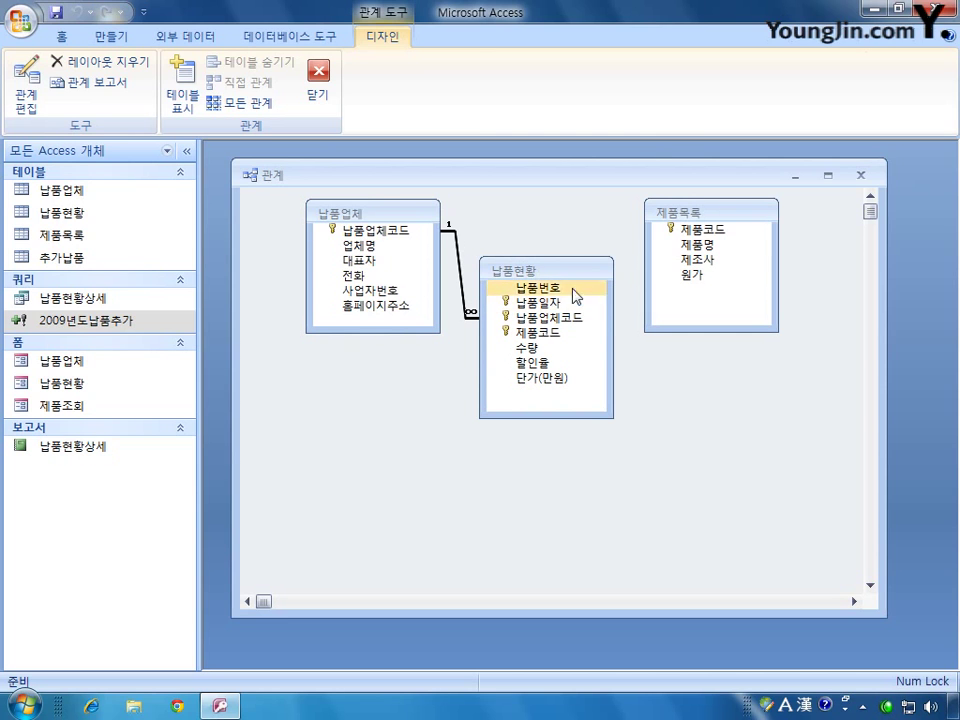
- Relate 제품목록 to 납품현황 on 제품코드, enforcing referential integrity and cascading updates to related fields
click(546, 334)
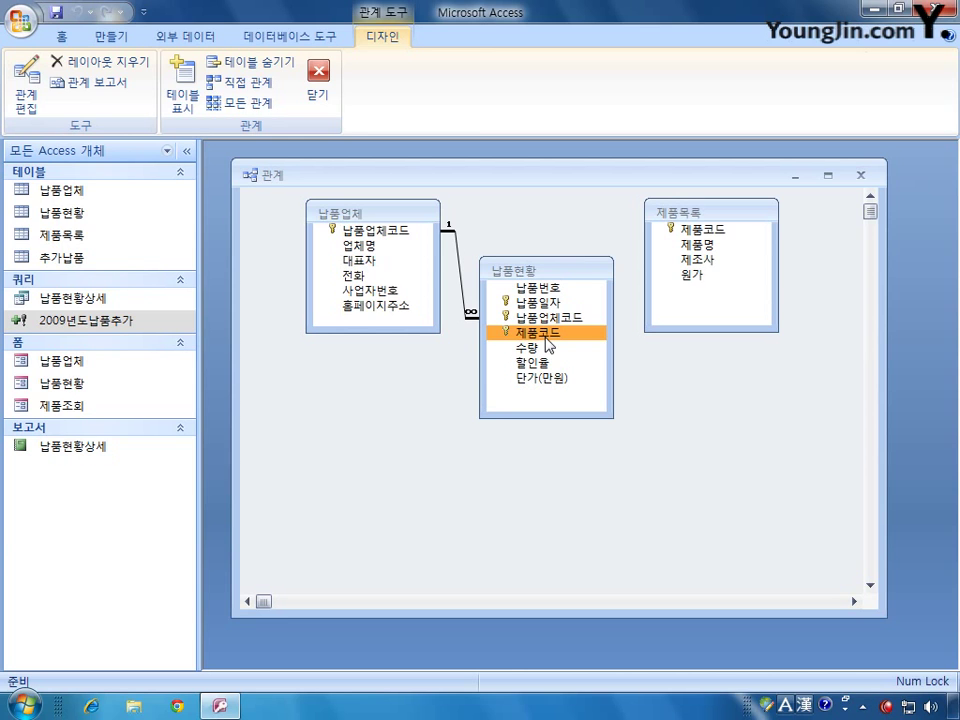
drag(686, 229, 572, 343)
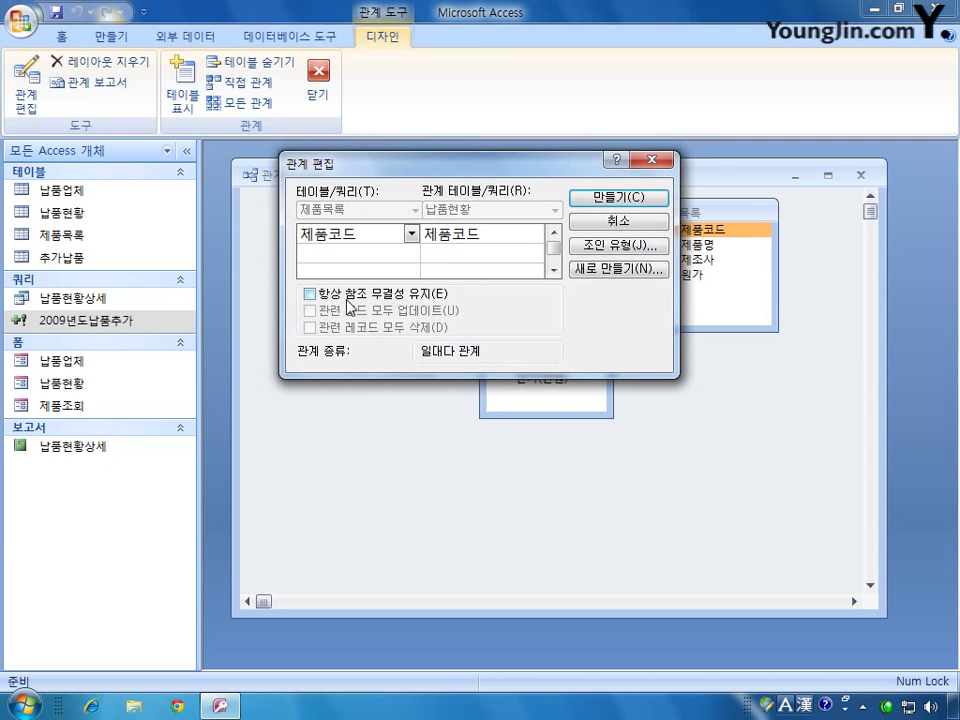
click(347, 299)
click(350, 308)
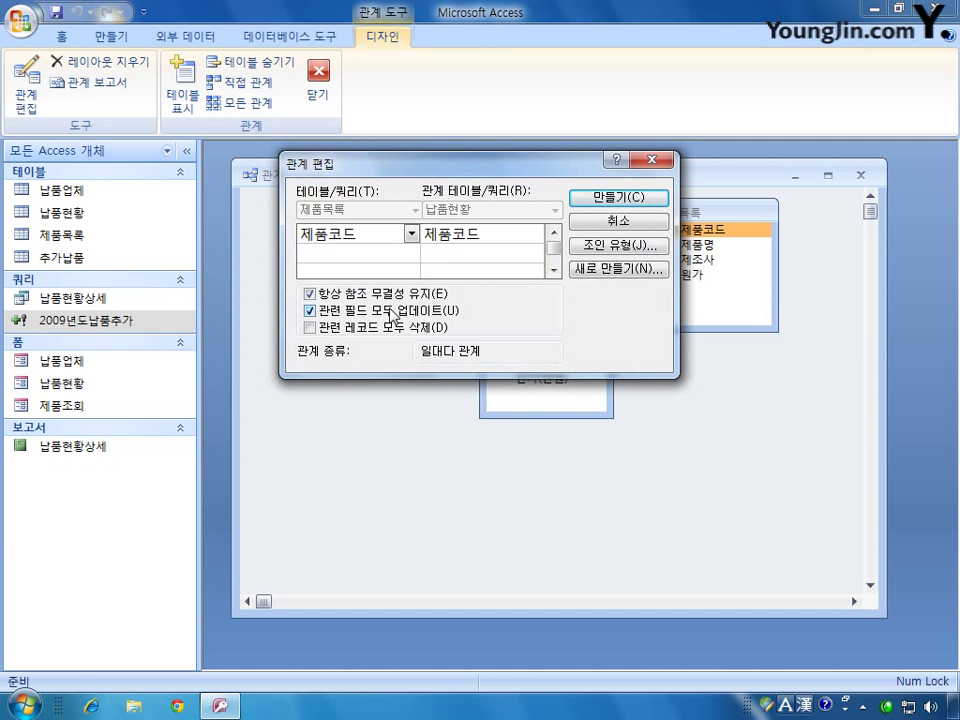
click(618, 198)
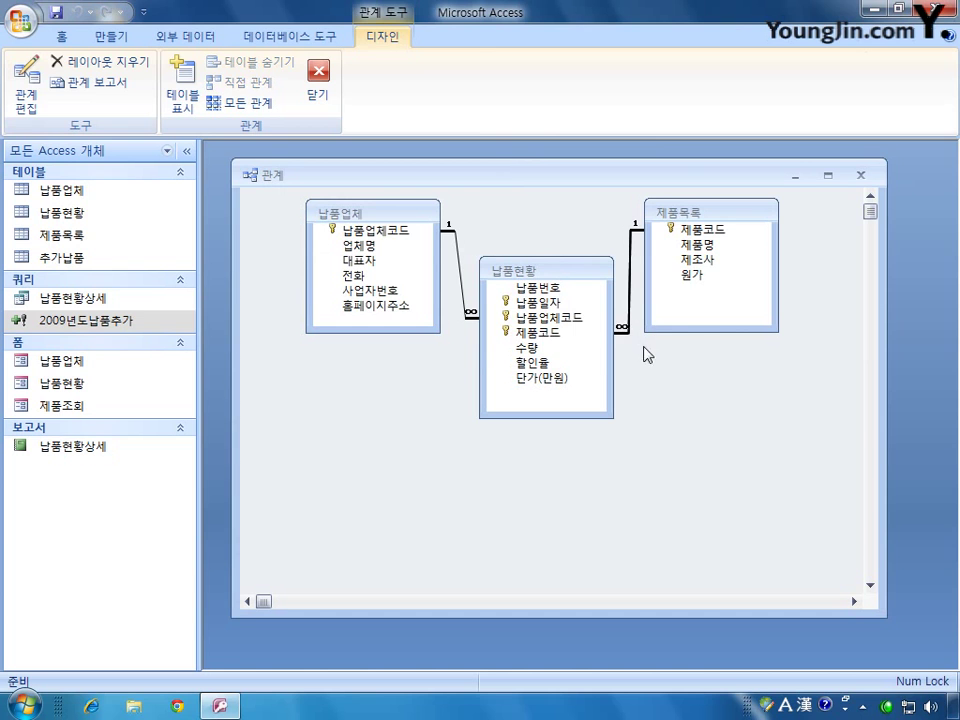
- Close the Relationships window and save its layout changes
click(858, 179)
click(394, 406)
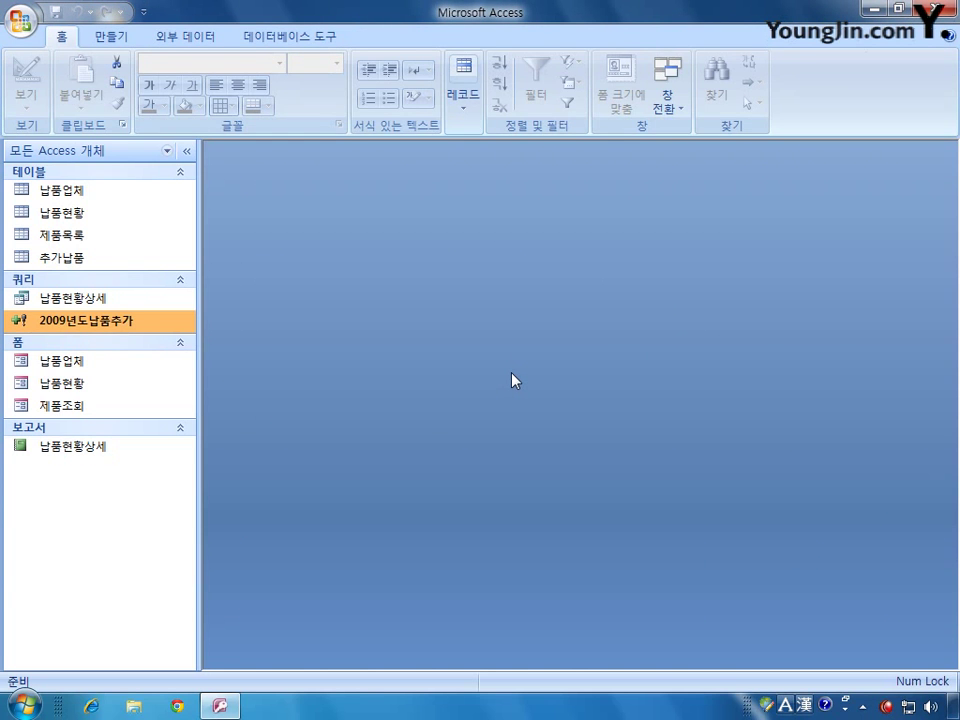
click(534, 418)
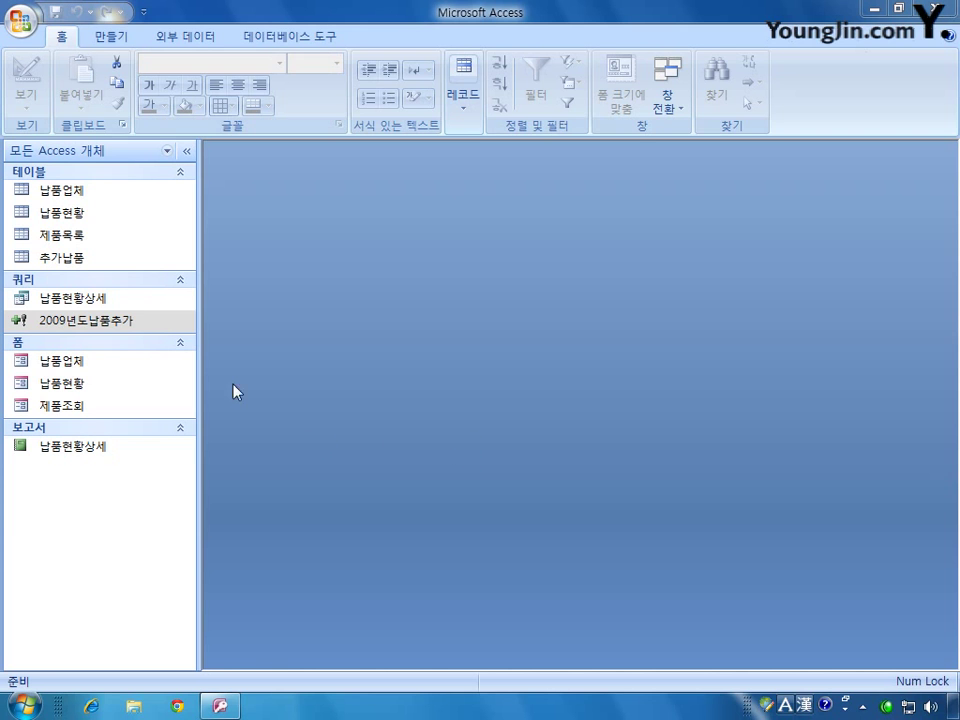
- Open the 제품조회 form in Design view
right_click(84, 406)
click(150, 466)
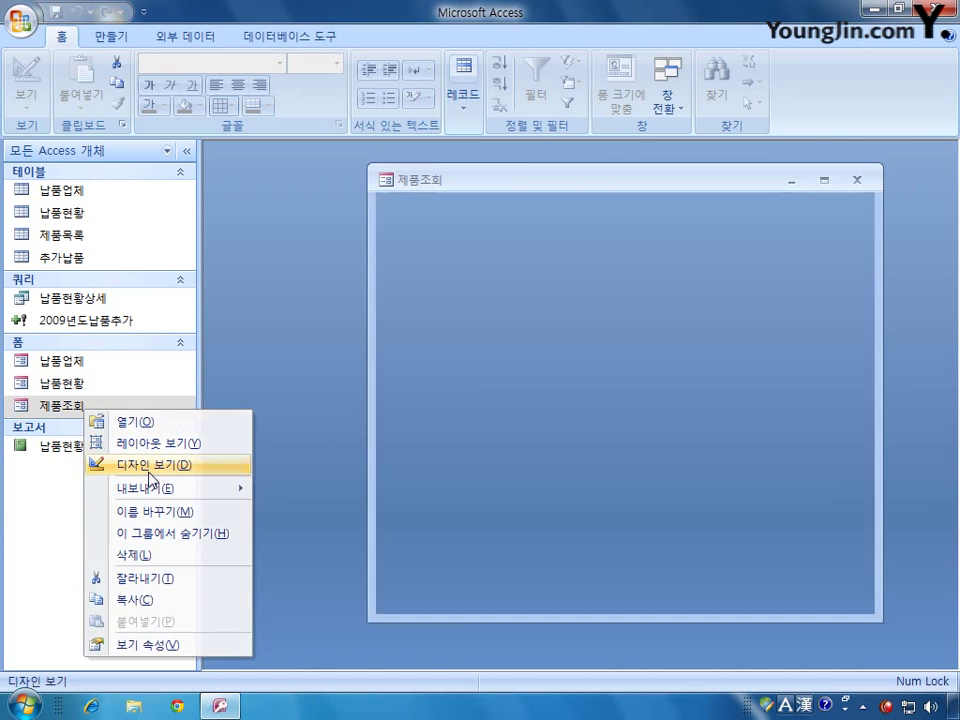
- Reposition and enlarge the 제품조회 form's design window until its footer section shows
drag(608, 188, 479, 172)
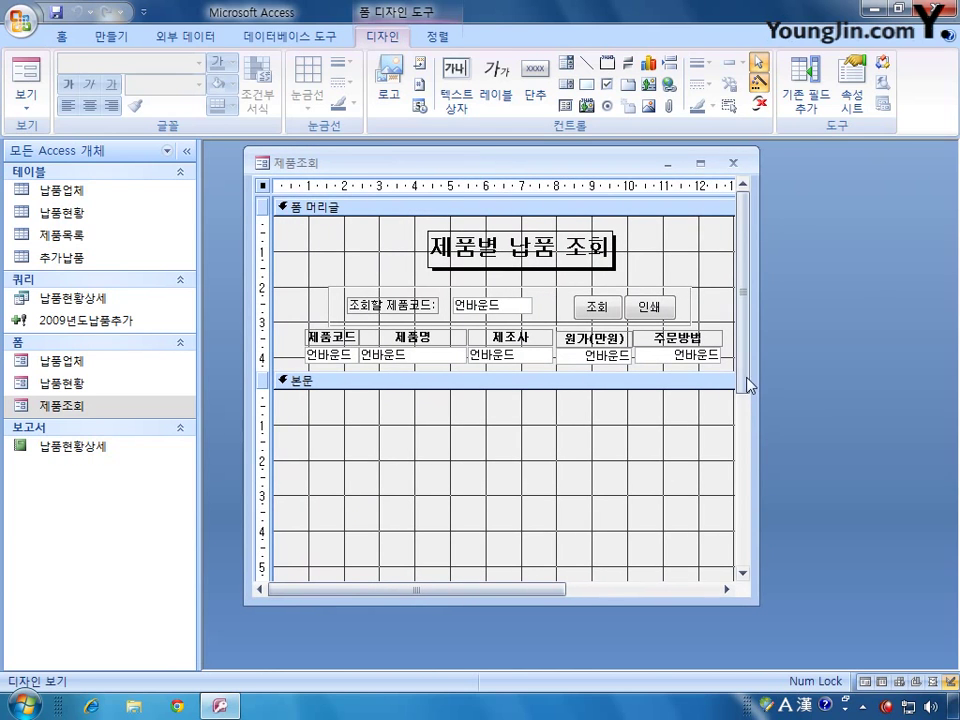
drag(748, 385, 780, 426)
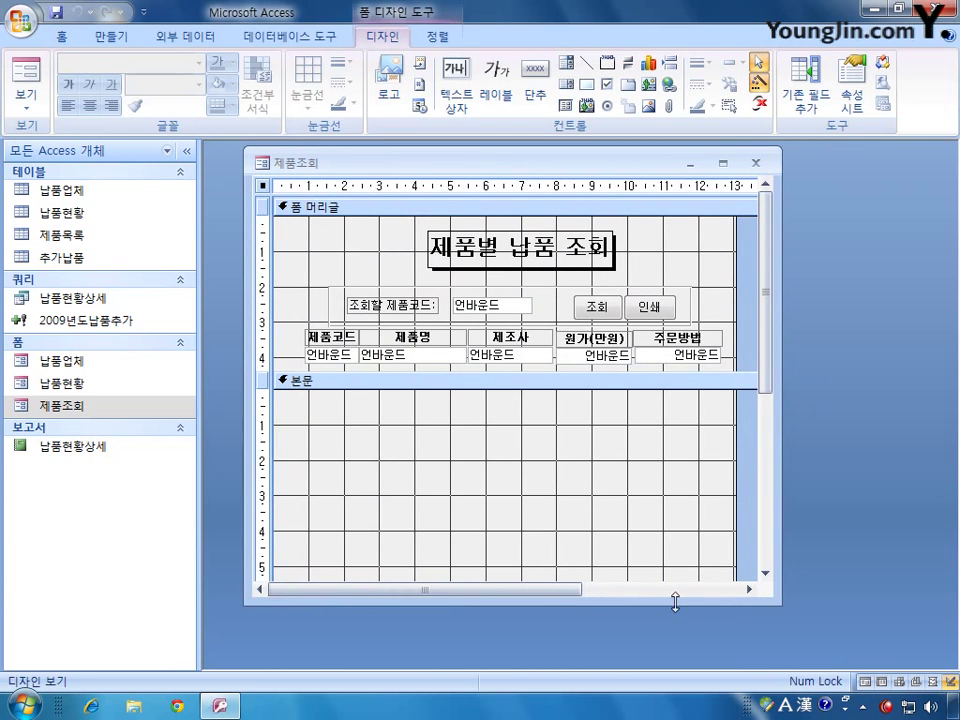
drag(675, 602, 669, 668)
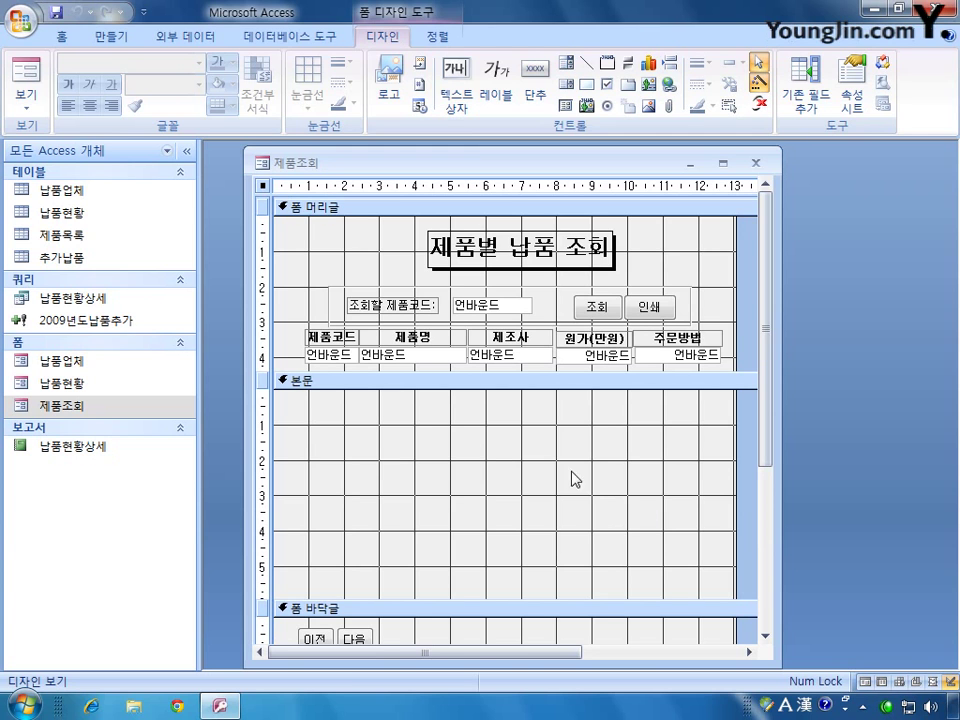
- Open the form's property sheet at its data properties and select the 레코드 원본 property
double_click(262, 186)
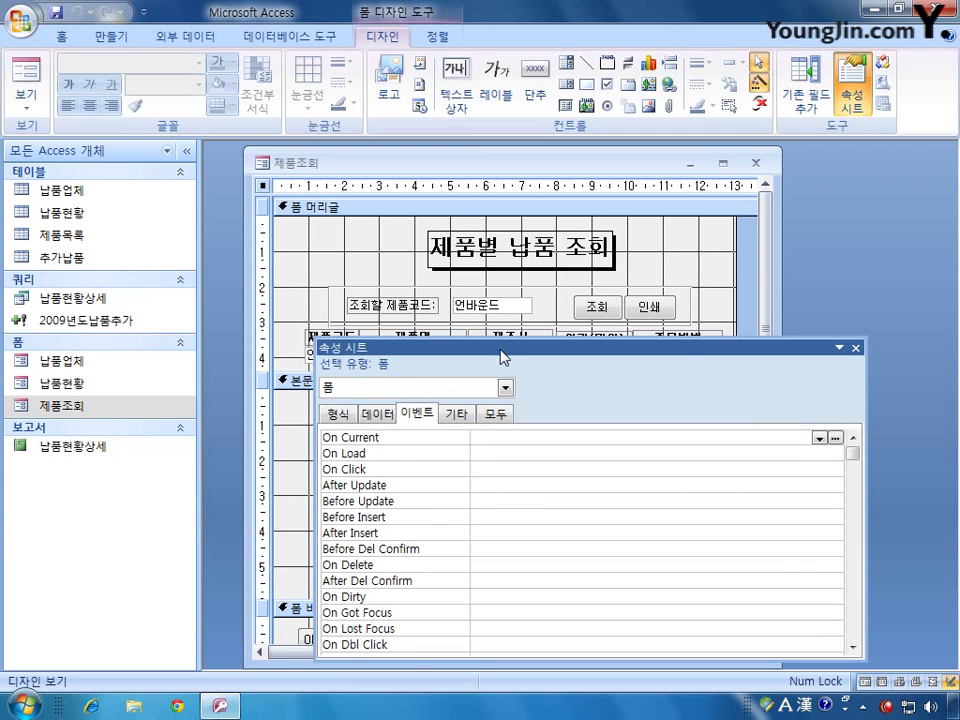
drag(503, 350, 493, 277)
click(490, 340)
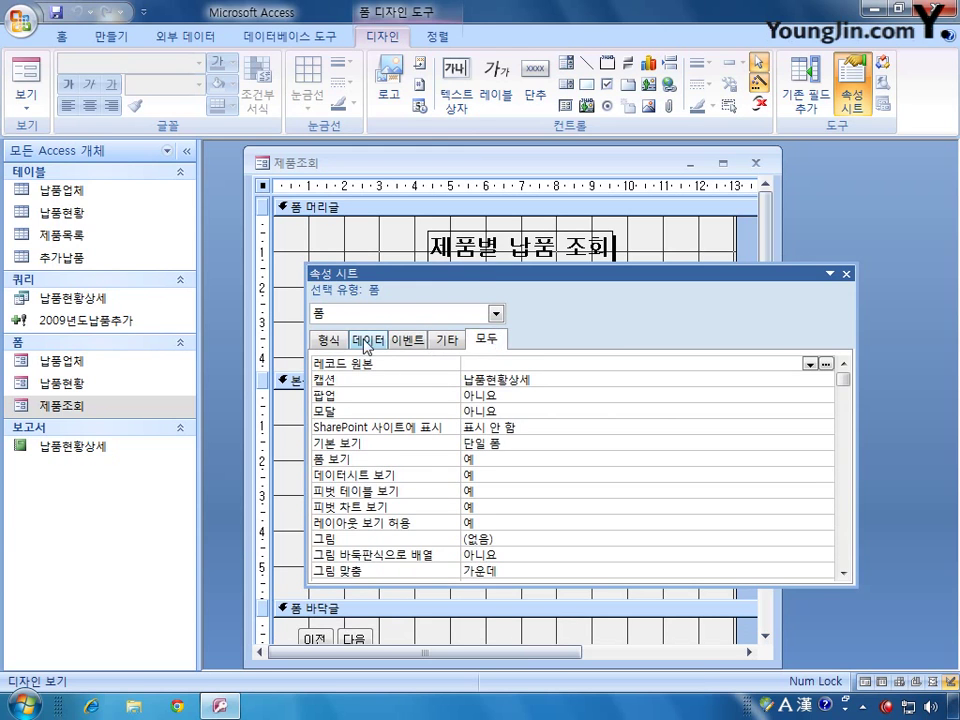
click(366, 340)
click(628, 365)
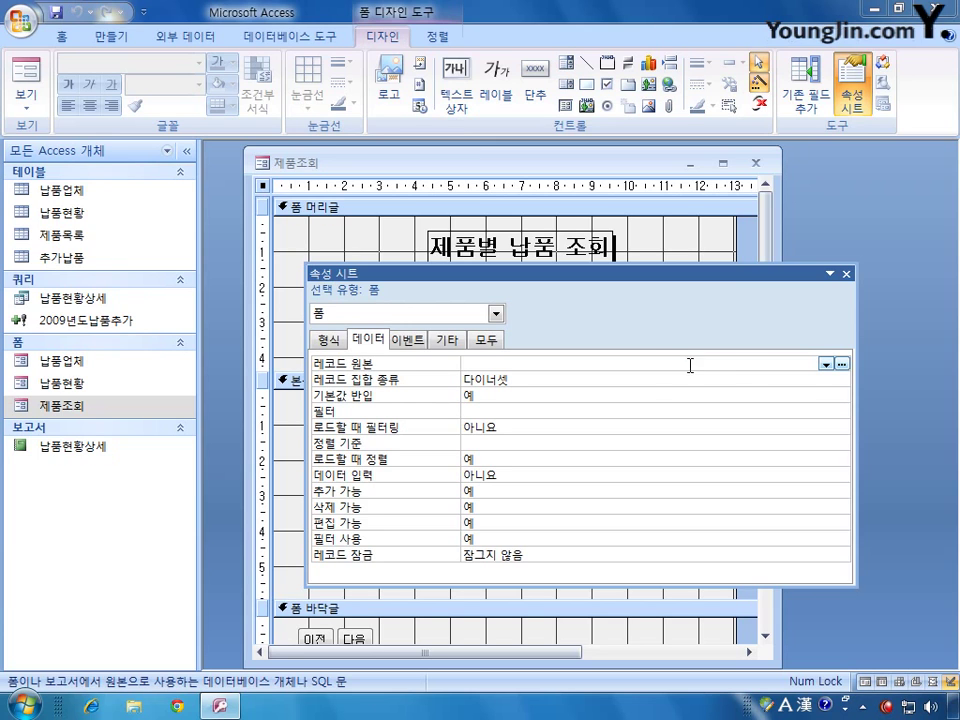
- Open the query builder for the form's record source, add the 제품목록 table, and close the property sheet
click(843, 364)
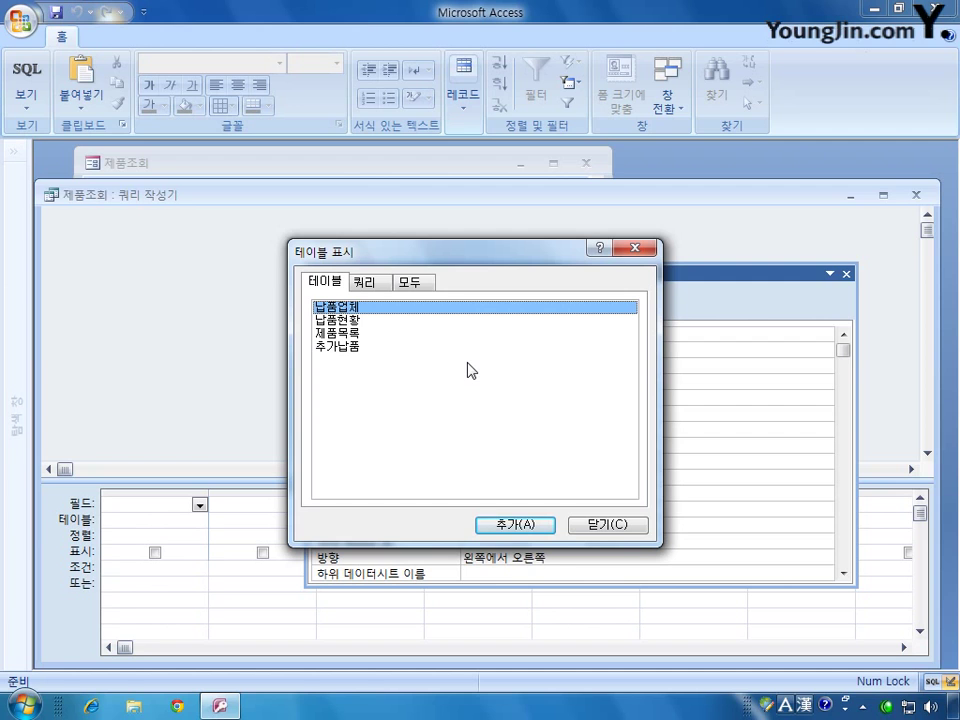
click(364, 334)
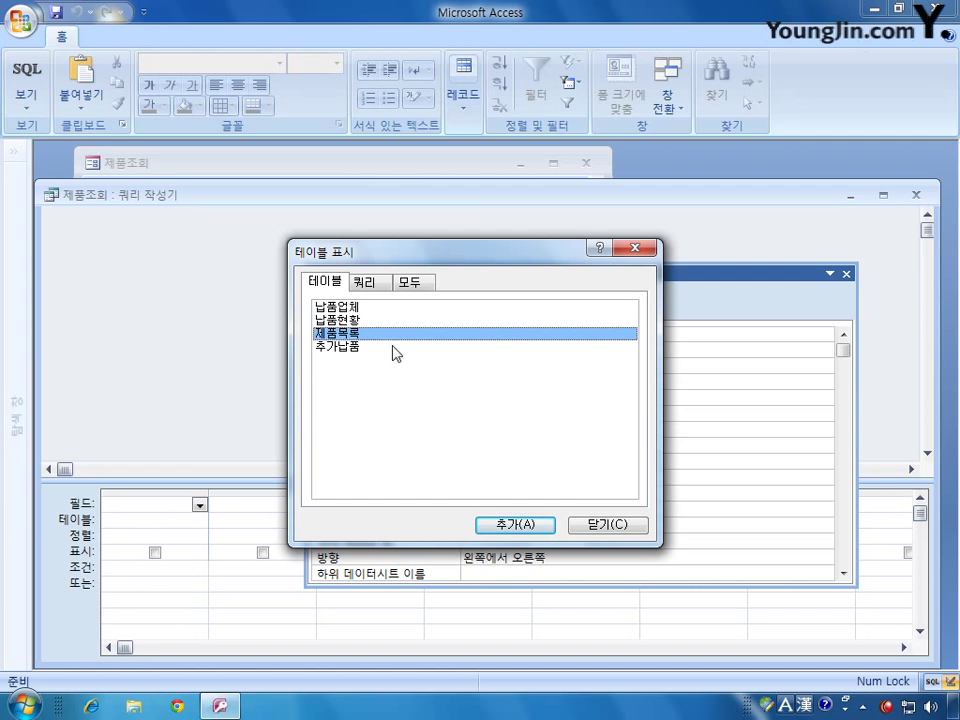
click(484, 522)
click(600, 526)
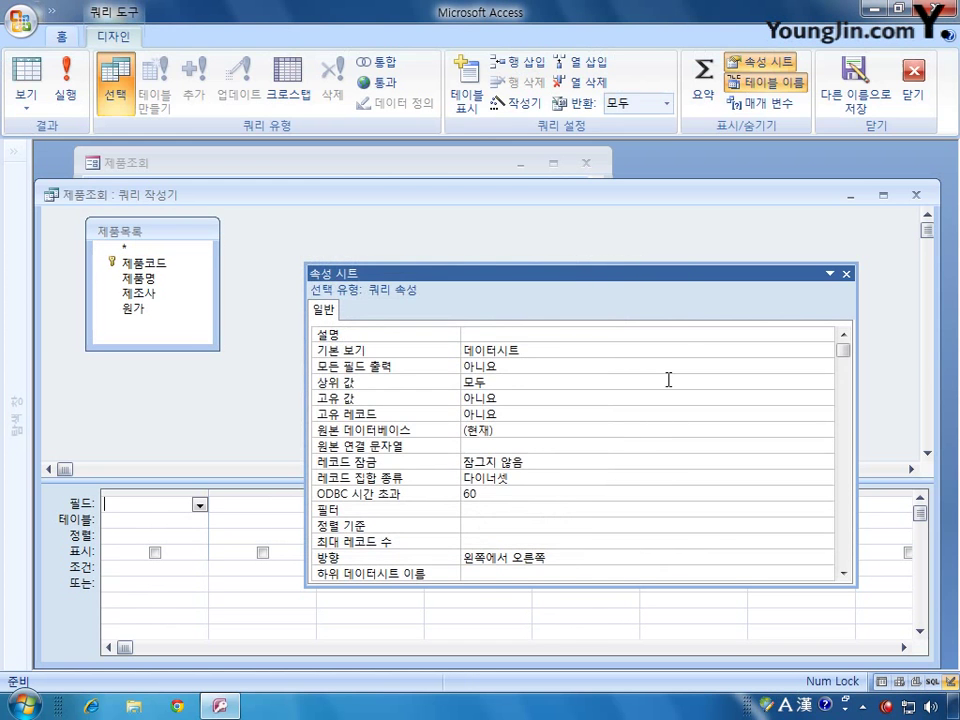
click(846, 275)
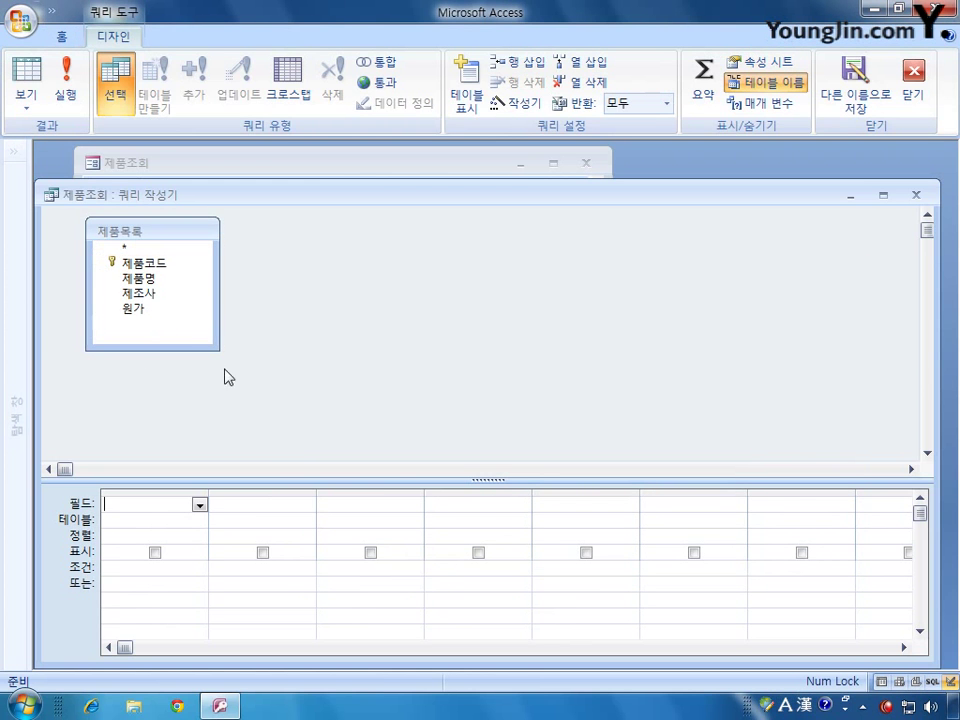
- Add all 제품목록 fields to the query grid plus a hidden 제품명 column sorted 오름차순
click(131, 252)
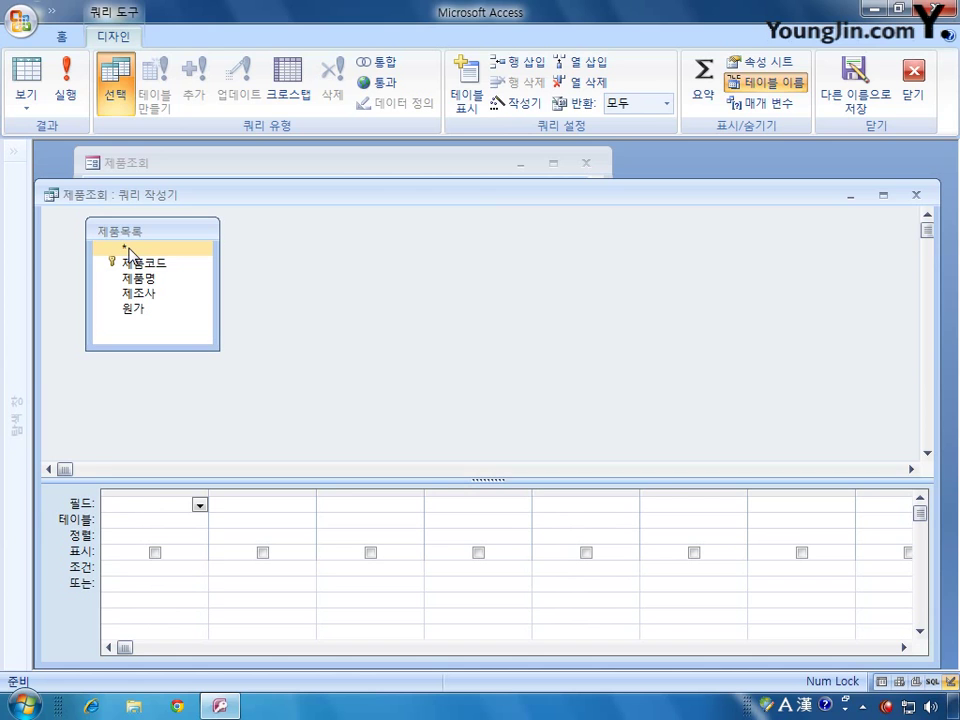
double_click(131, 252)
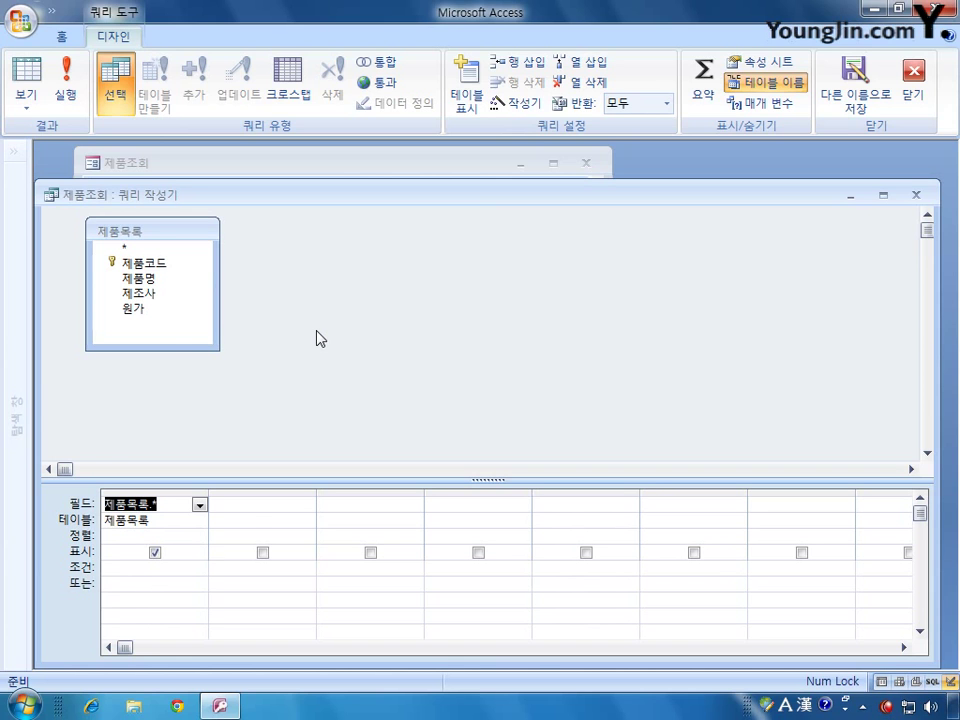
double_click(171, 280)
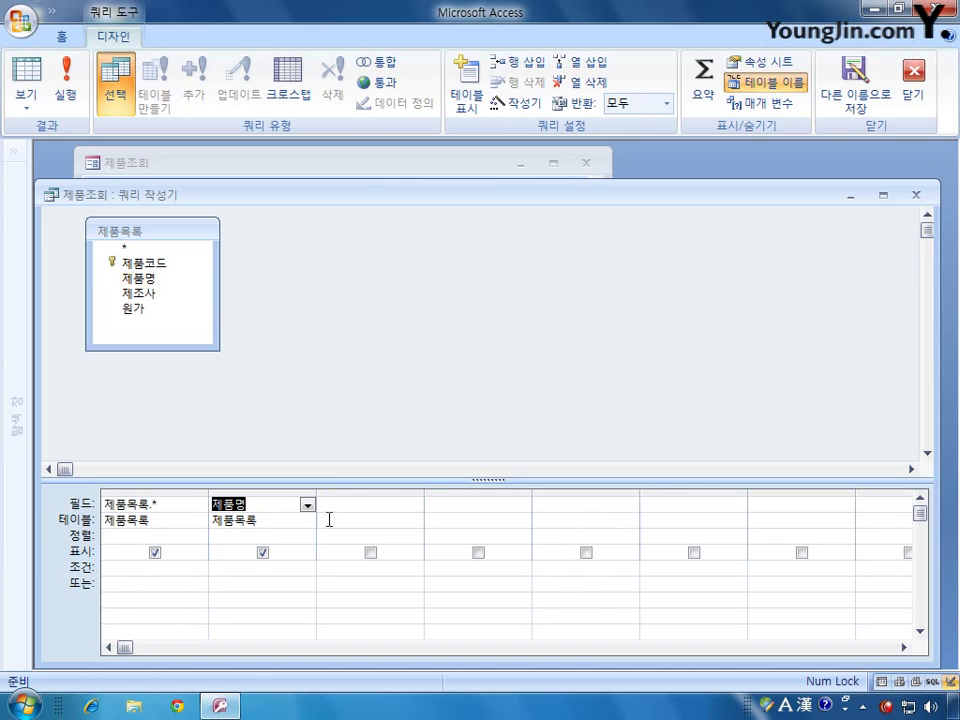
click(276, 537)
click(308, 538)
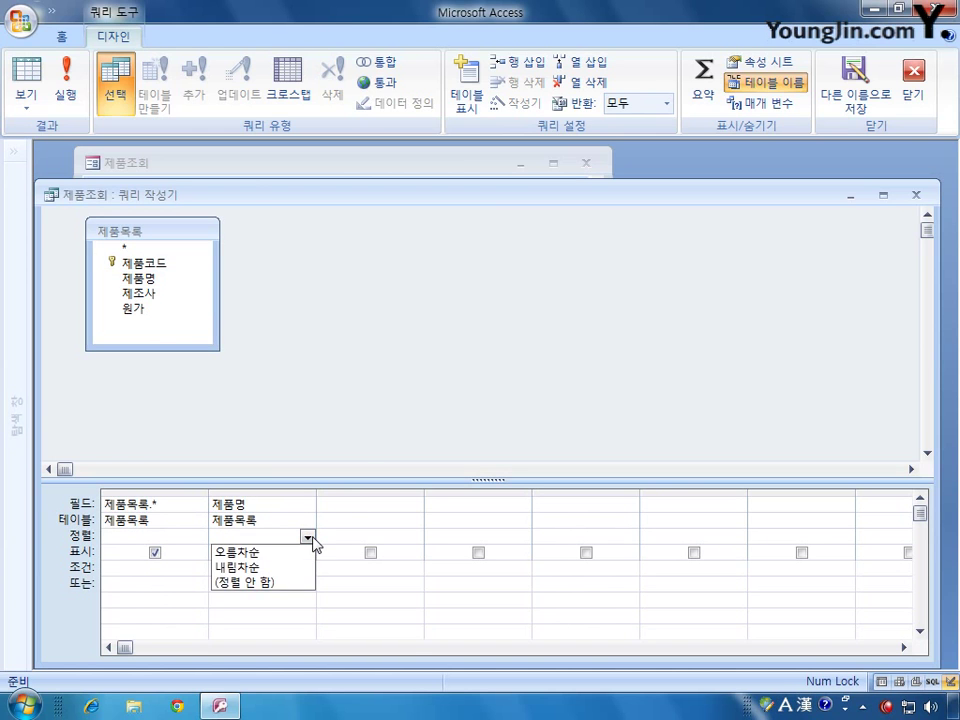
click(300, 551)
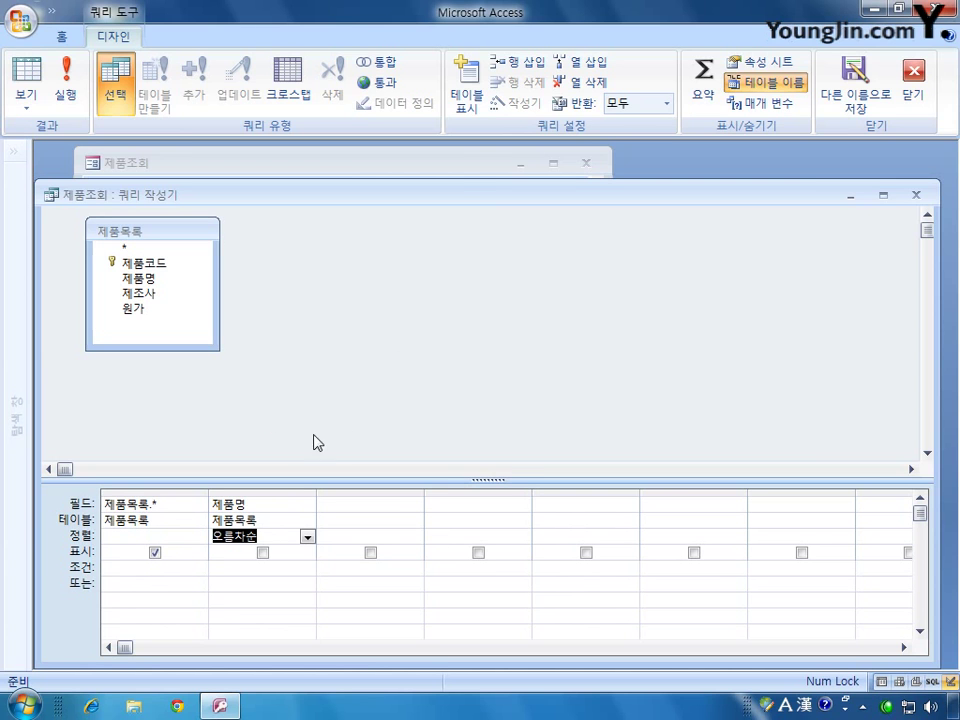
- Examine the SELECT, FROM and ORDER BY clauses of the query in SQL view
right_click(476, 276)
click(512, 290)
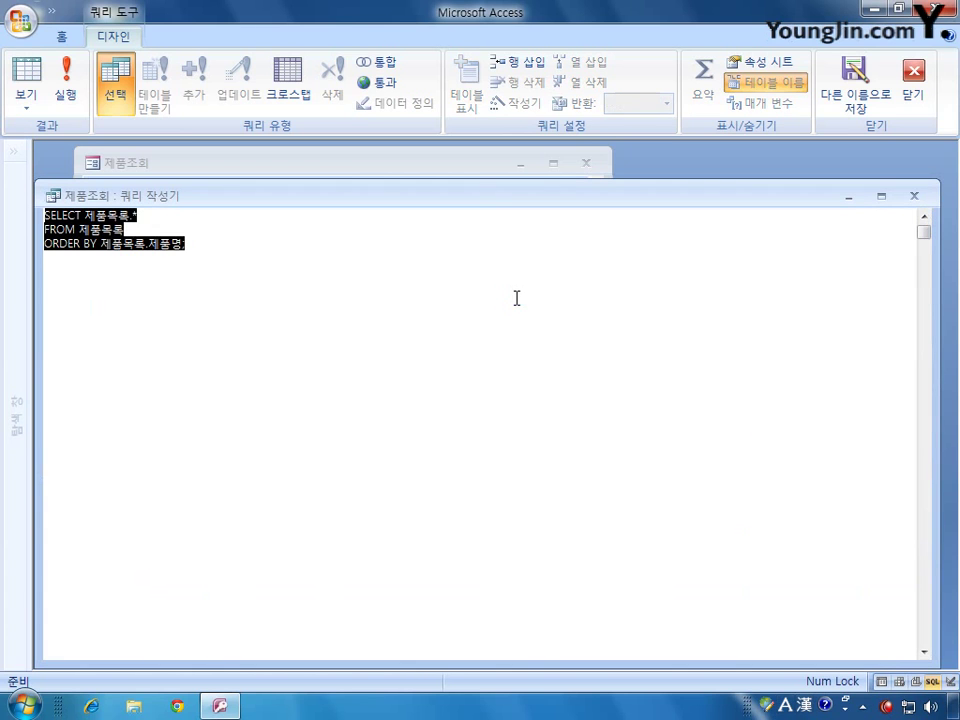
click(148, 214)
drag(124, 229, 52, 231)
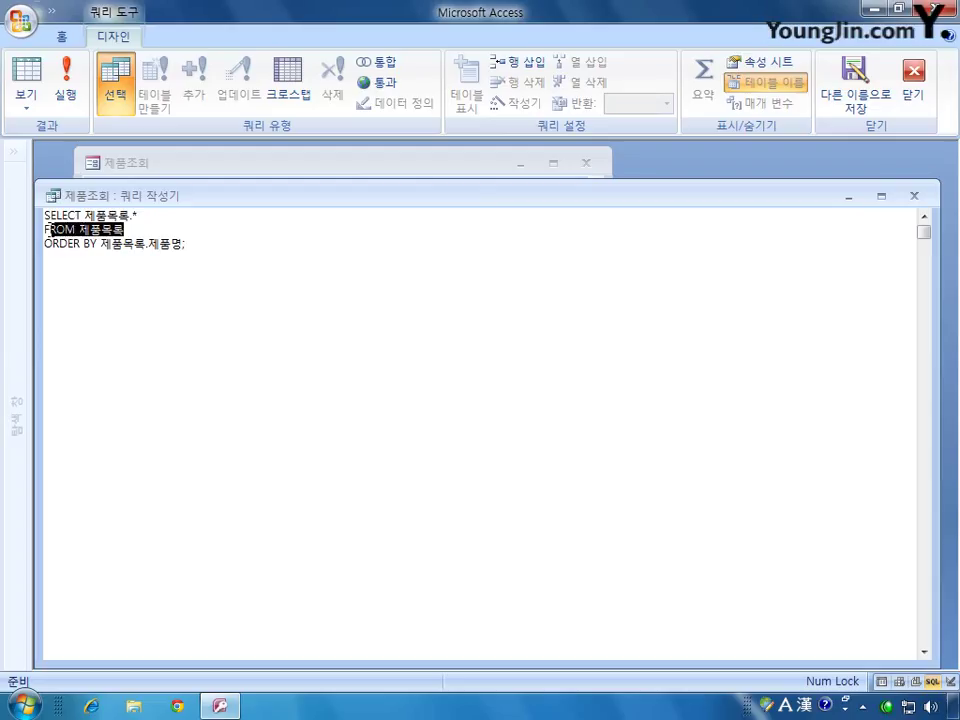
click(137, 215)
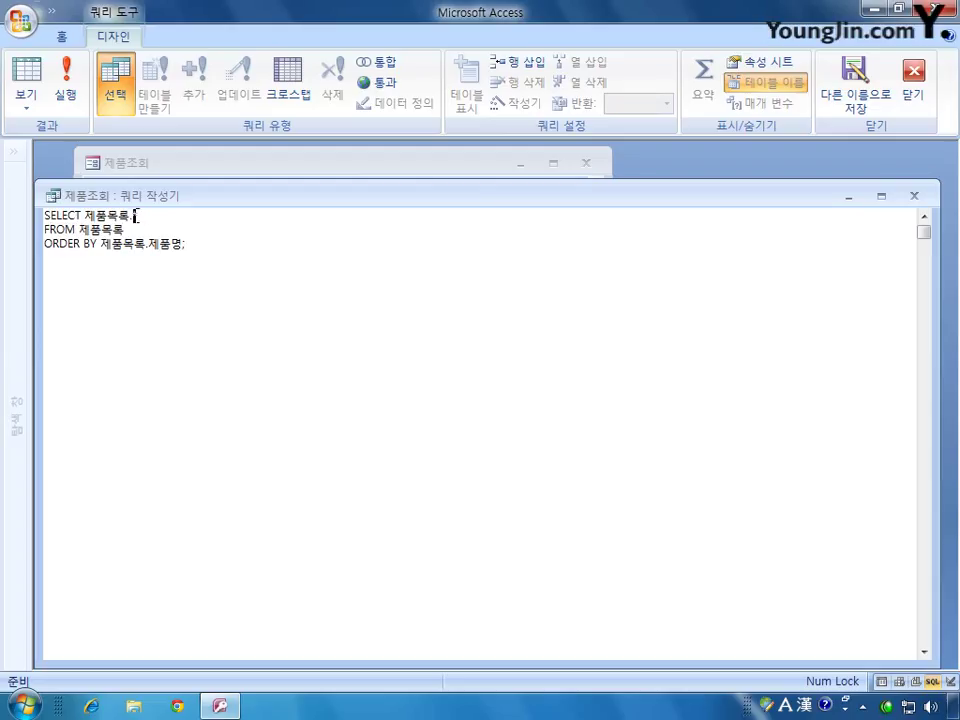
drag(137, 215, 46, 214)
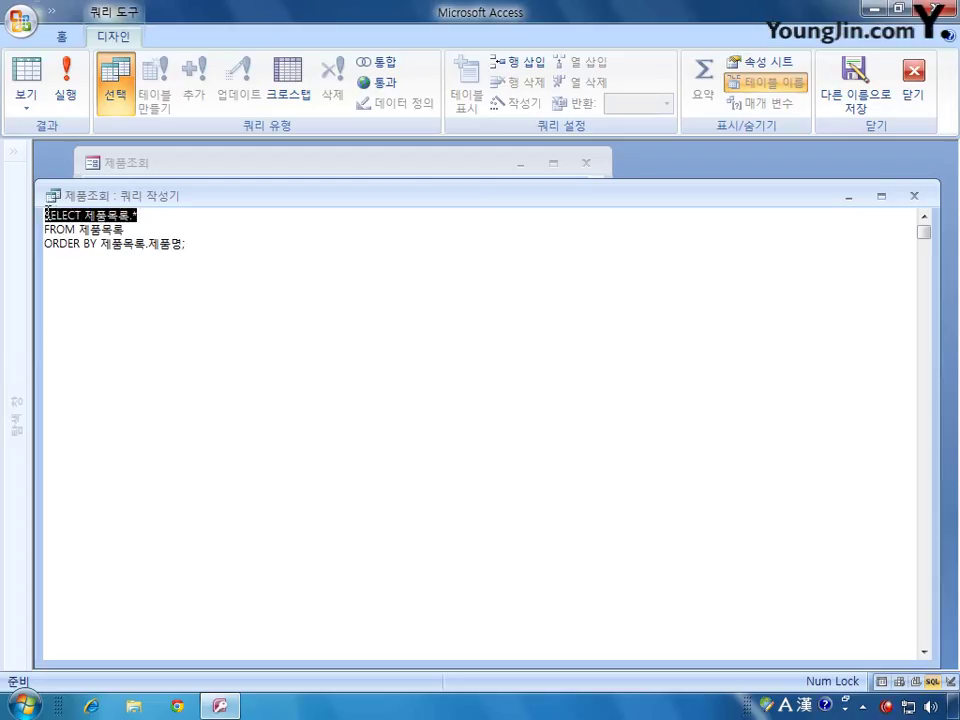
click(148, 244)
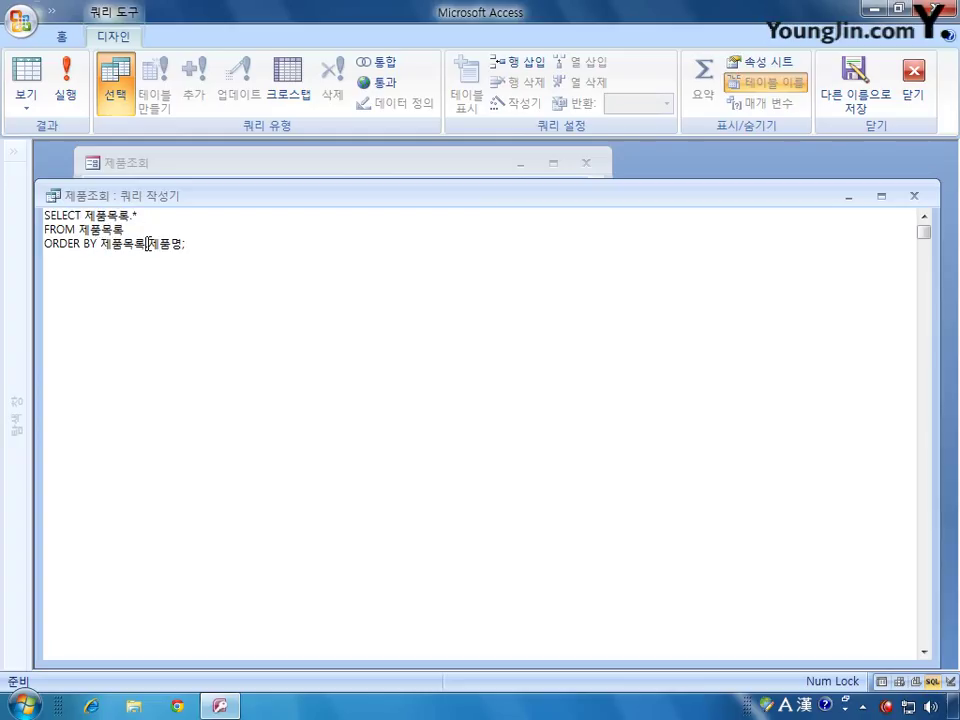
double_click(148, 244)
click(97, 244)
drag(97, 244, 44, 244)
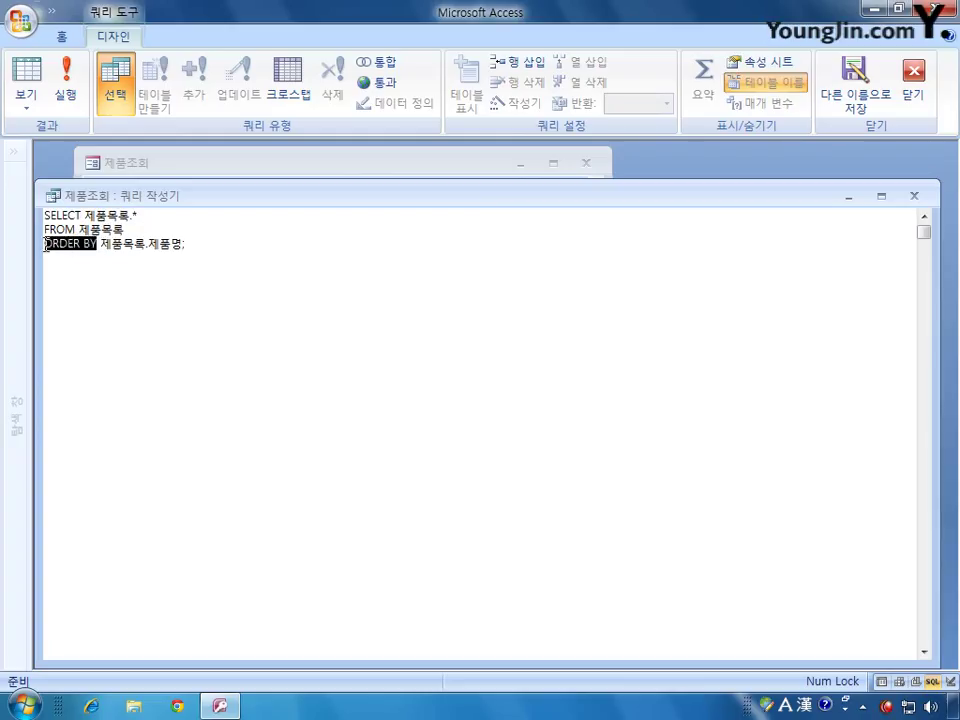
click(183, 243)
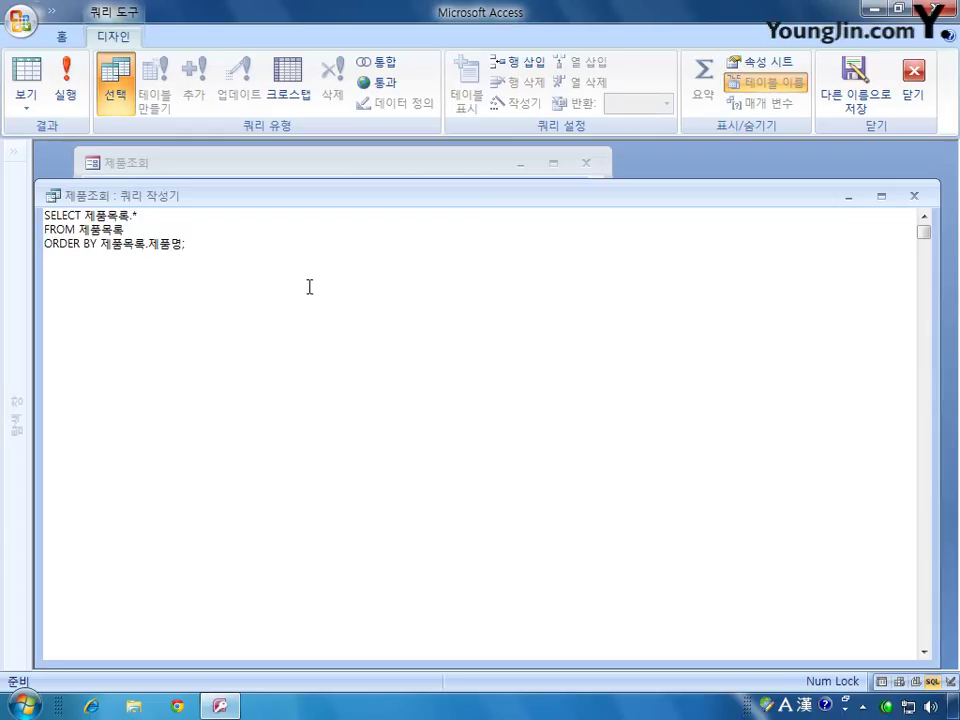
- Delete and re-enter the semicolon that ends the query's SQL statement
key(BackSpace)
drag(101, 244, 186, 244)
click(197, 242)
text(;)
- Return the query to Design view and close the query builder, saving the SQL changes to the record source property
click(26, 100)
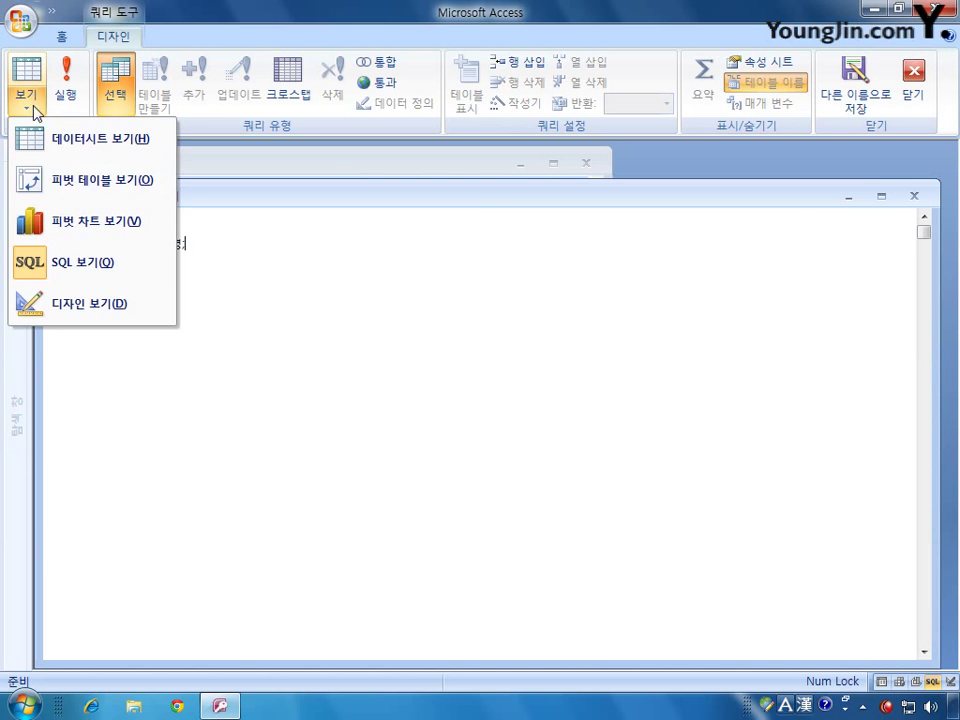
click(77, 291)
click(914, 195)
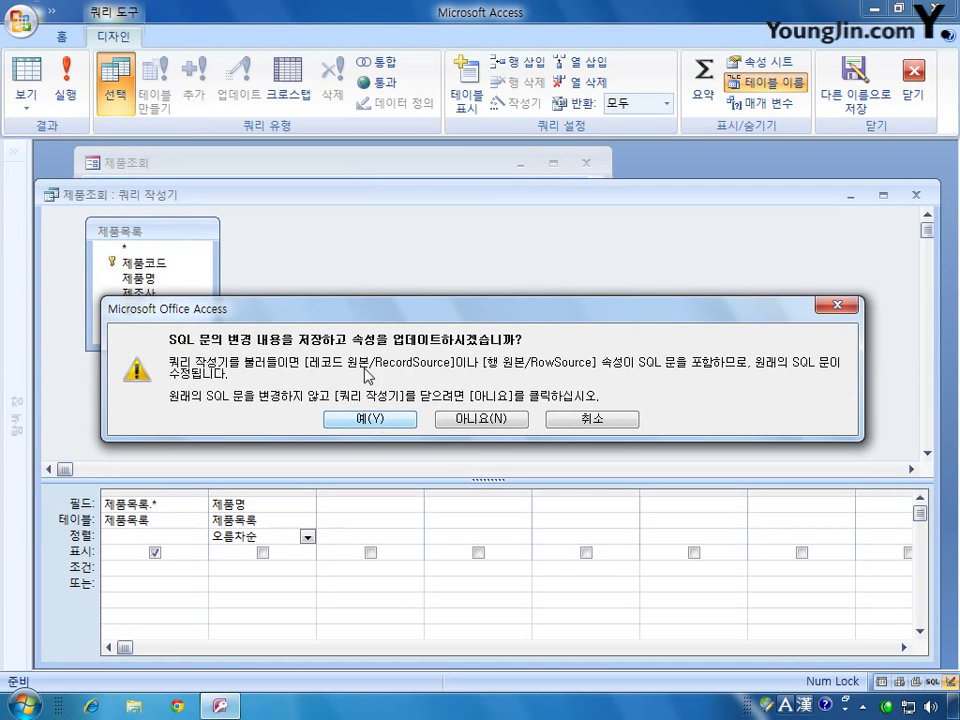
click(374, 420)
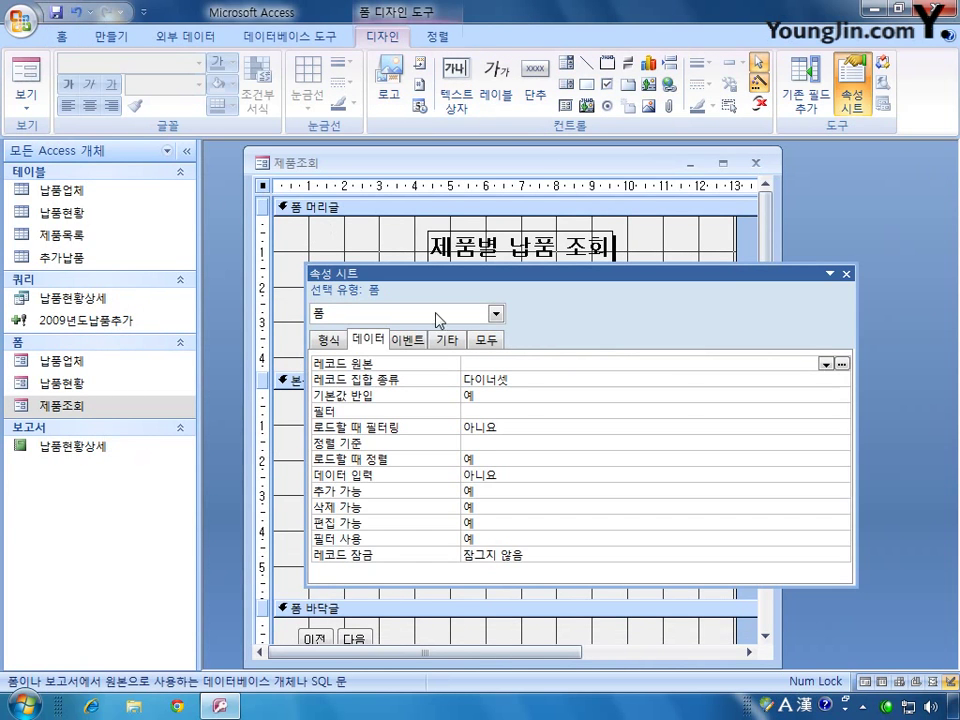
- Reopen the query builder for the form's 레코드 원본 property and add the 제품목록 table
click(581, 363)
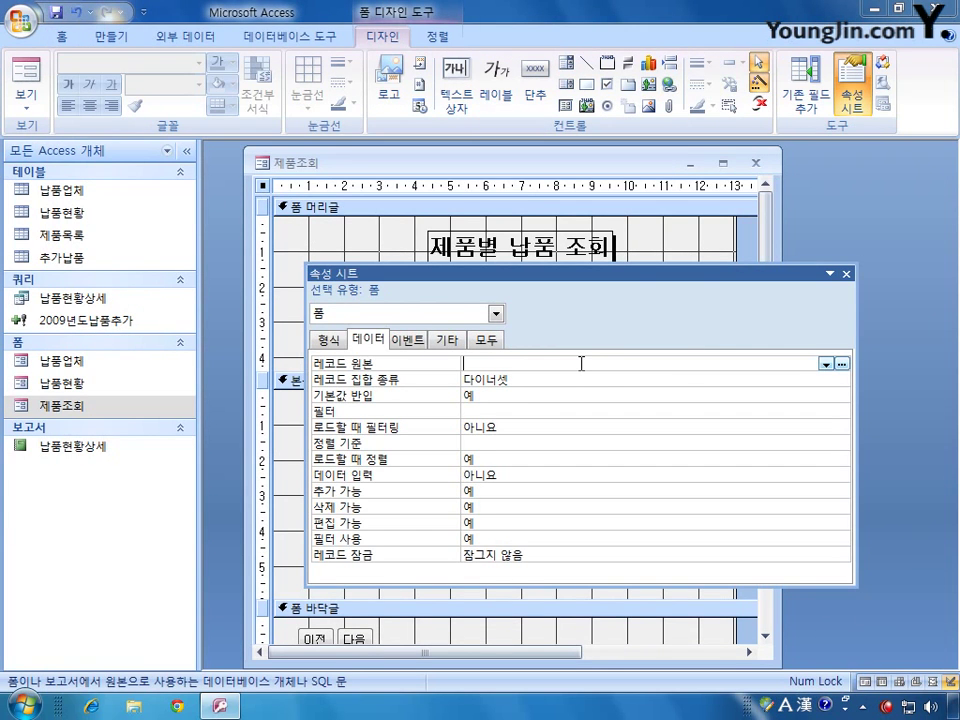
click(842, 363)
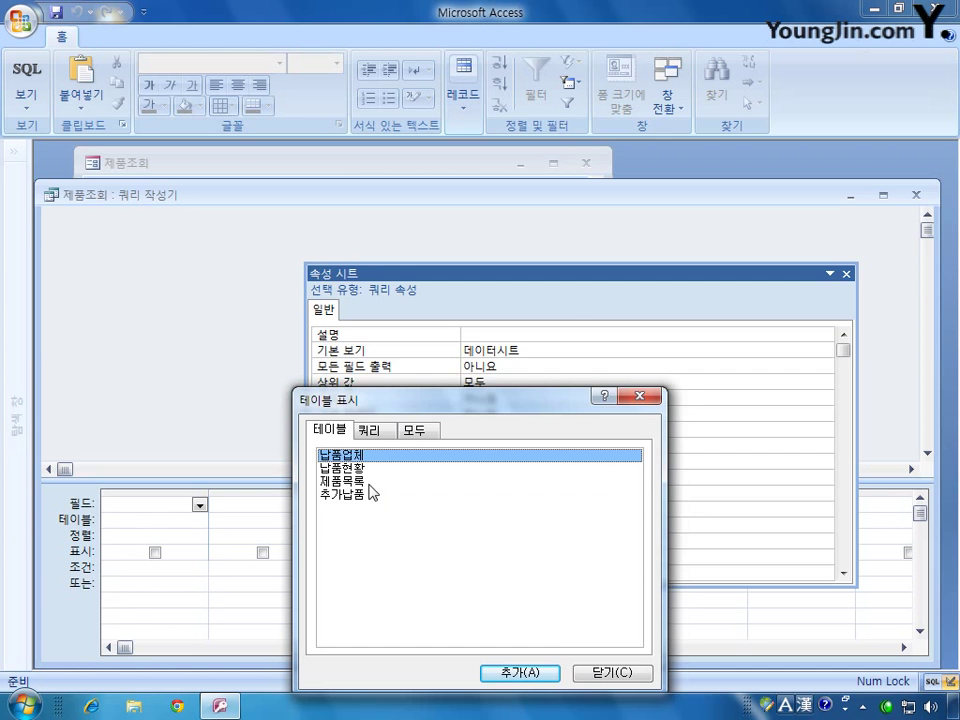
double_click(378, 481)
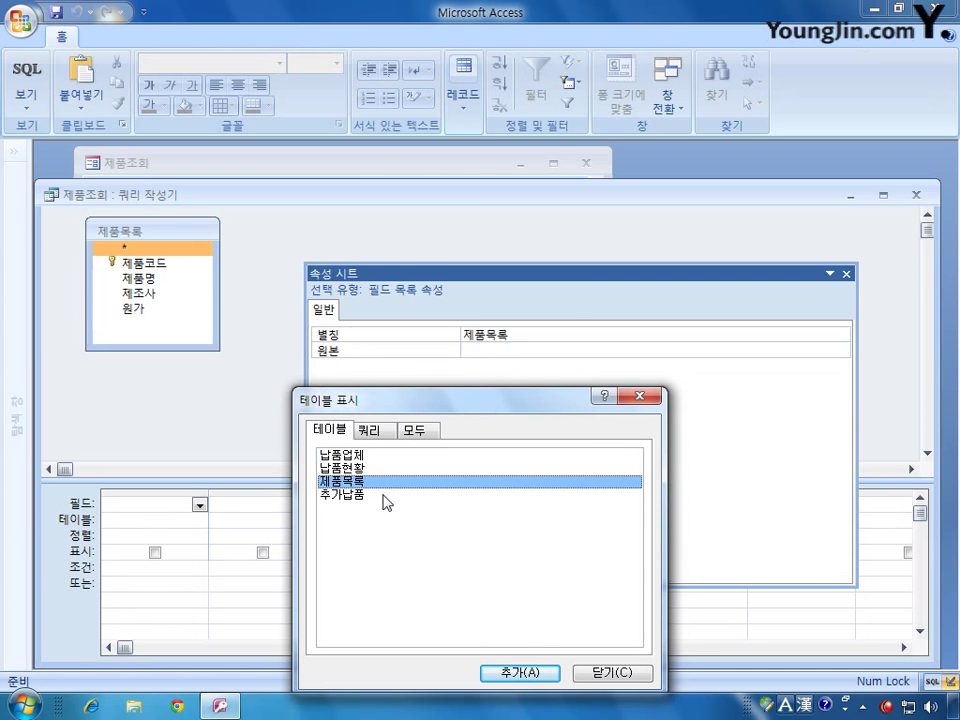
click(592, 673)
- Output all 제품목록 fields sorted 오름차순 by a hidden 제품명 column, and save the query as the form's record source
double_click(150, 252)
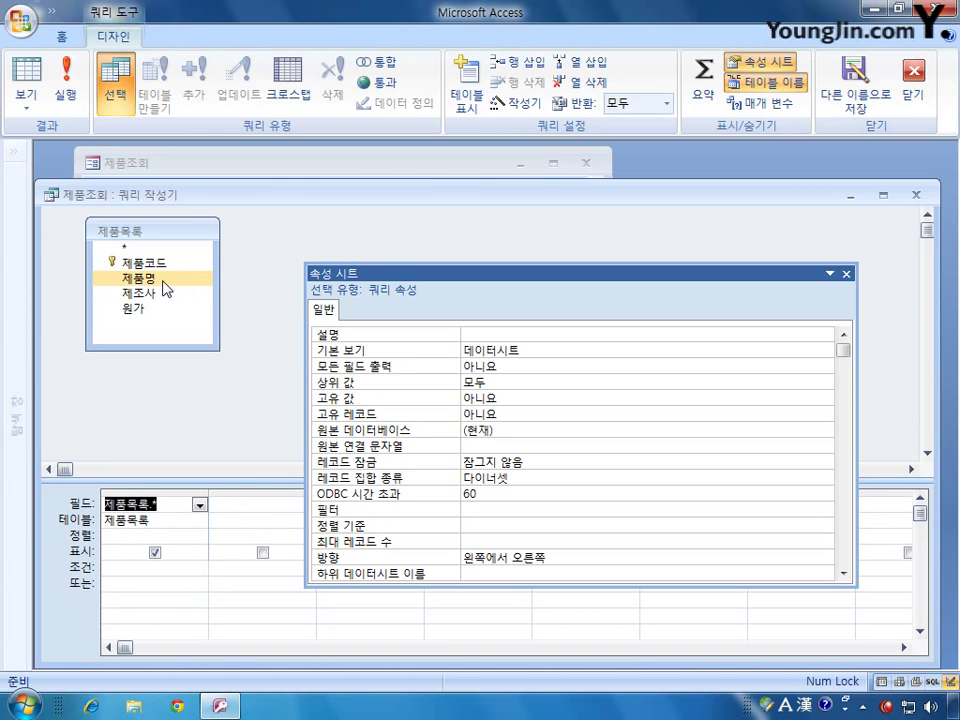
drag(165, 289, 261, 553)
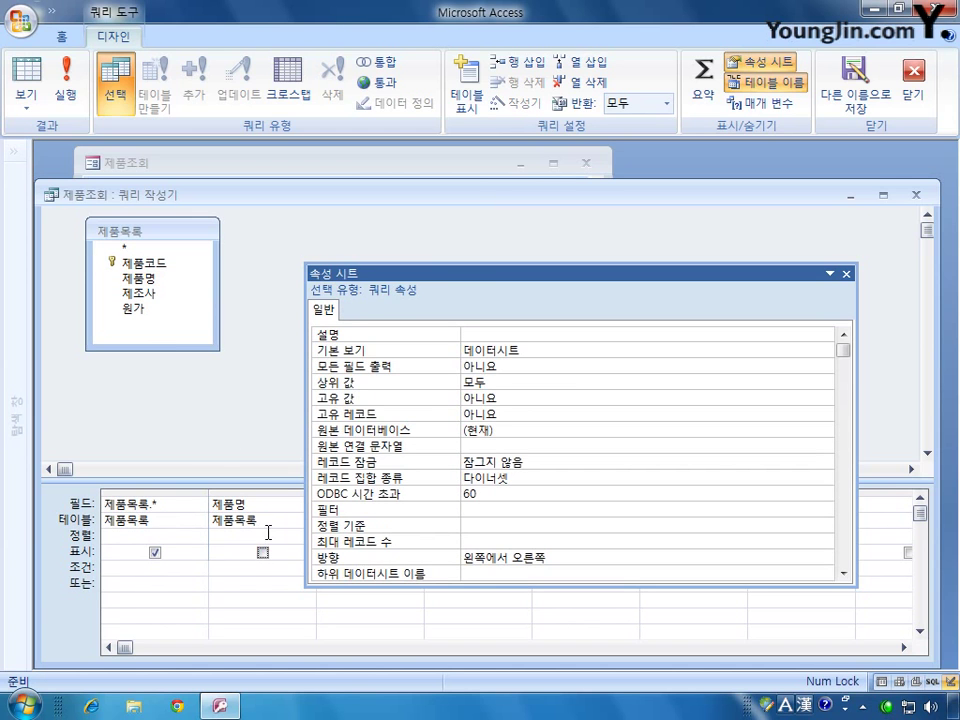
click(268, 534)
click(308, 536)
click(294, 552)
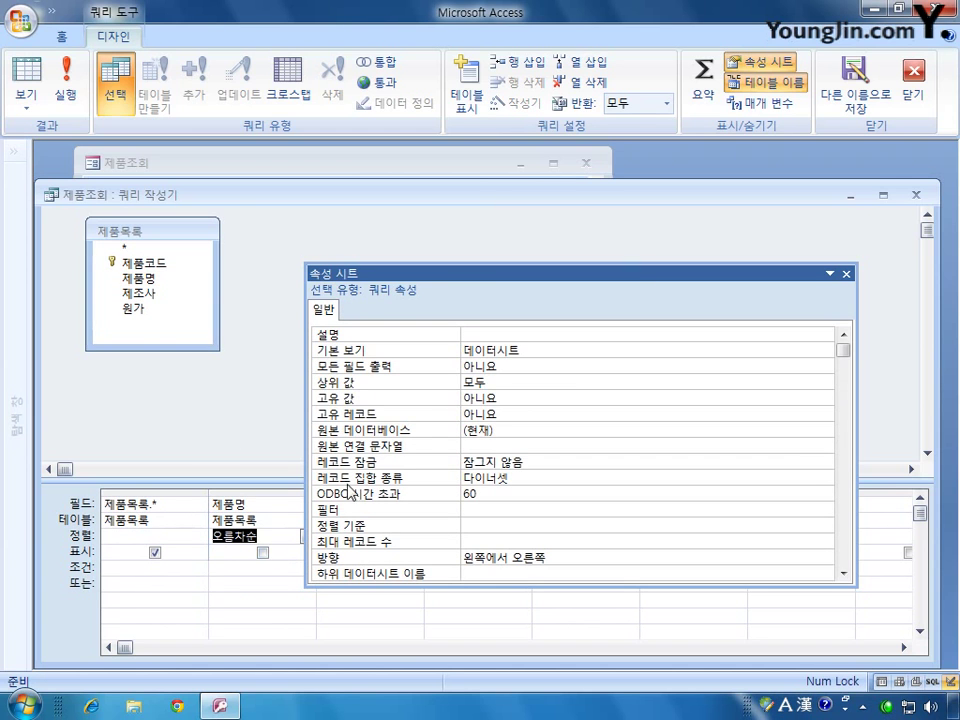
click(915, 195)
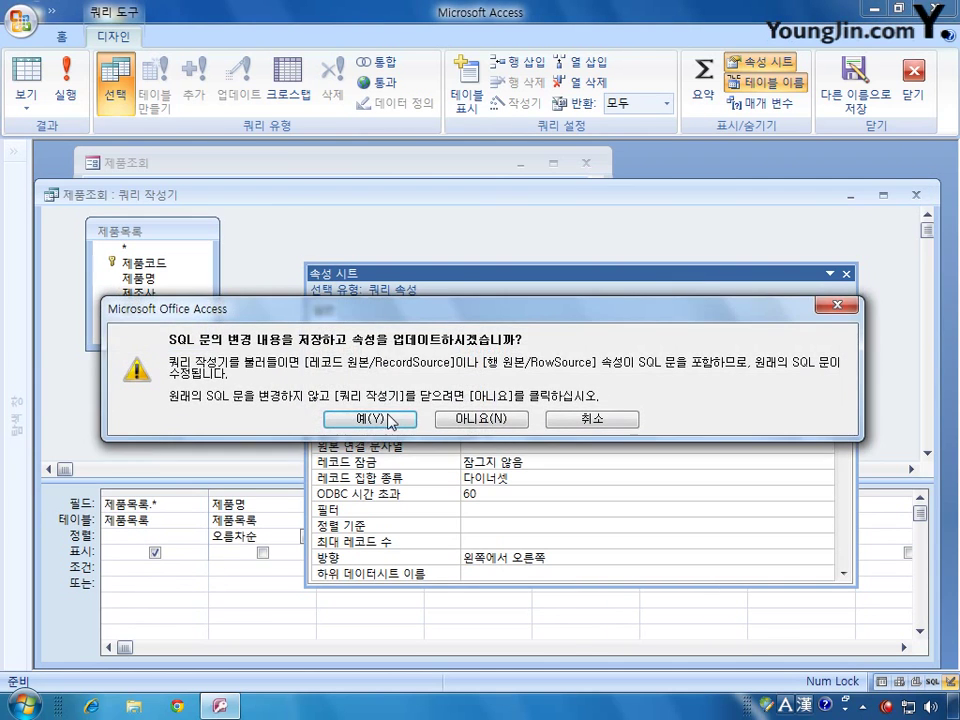
click(370, 419)
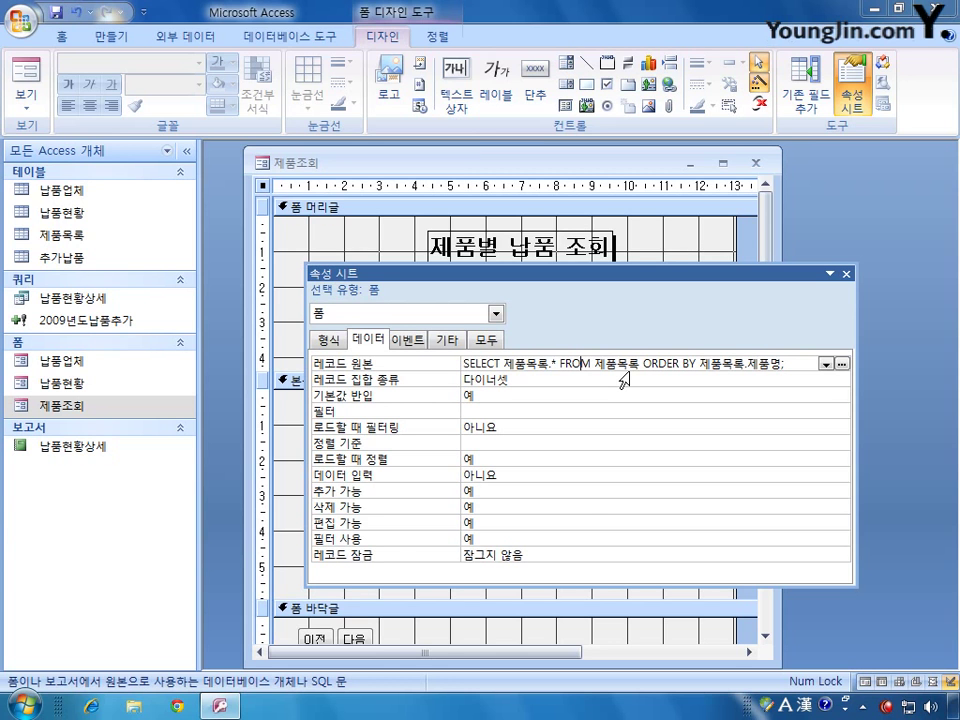
- Check the fields of the 제품목록 table in its datasheet, and close the table
double_click(90, 237)
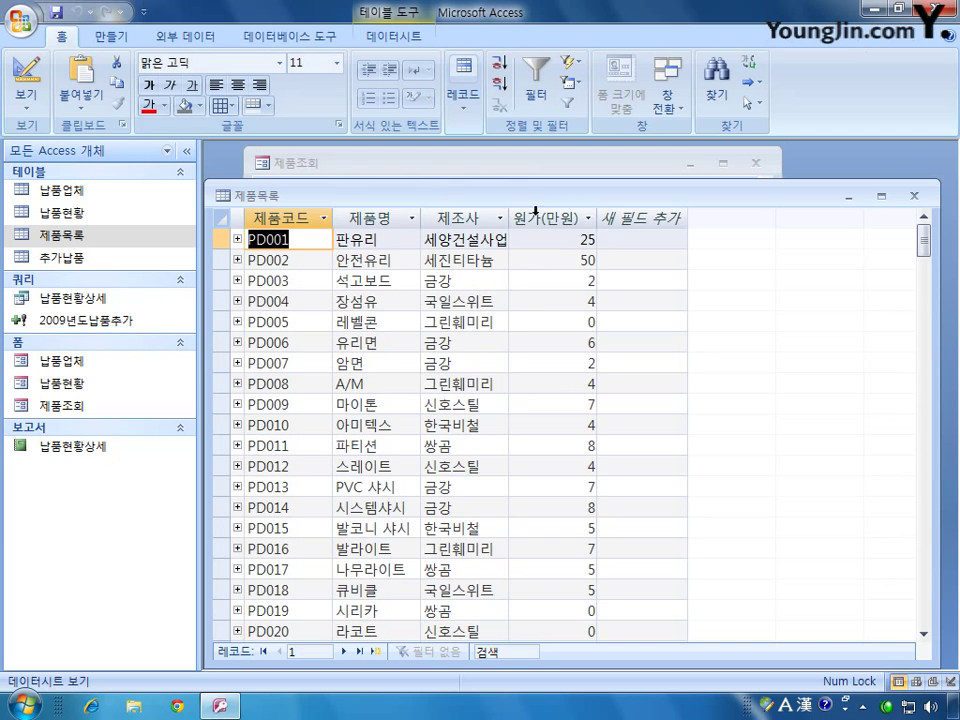
click(913, 196)
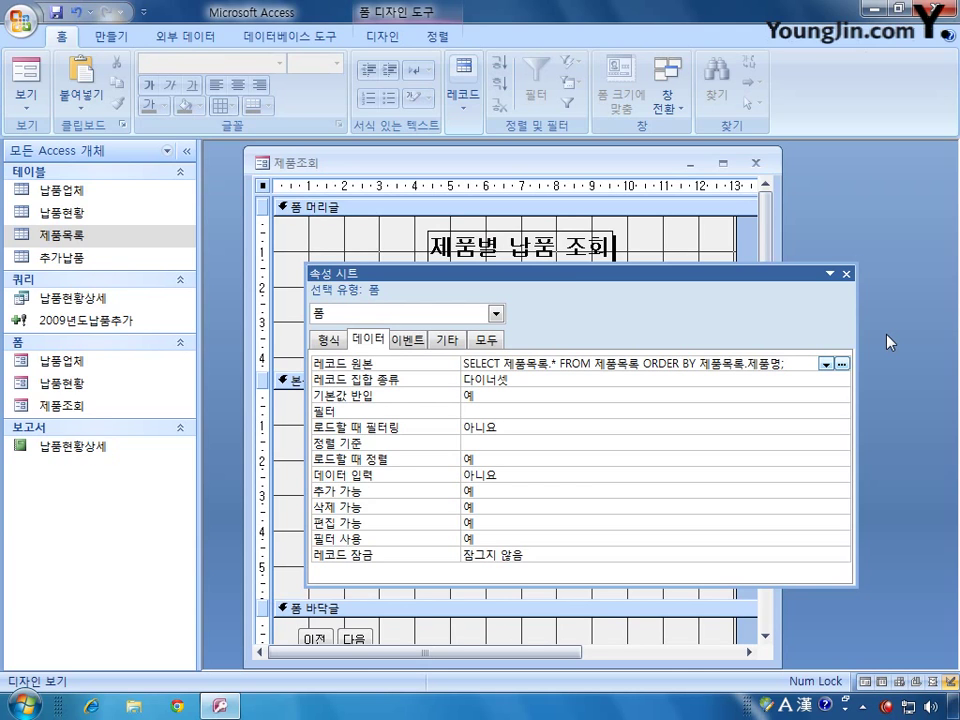
- Bind the Txt제품코드 and Txt제품명 text boxes in the form header to the 제품코드 and 제품명 fields
drag(553, 279, 490, 406)
click(335, 354)
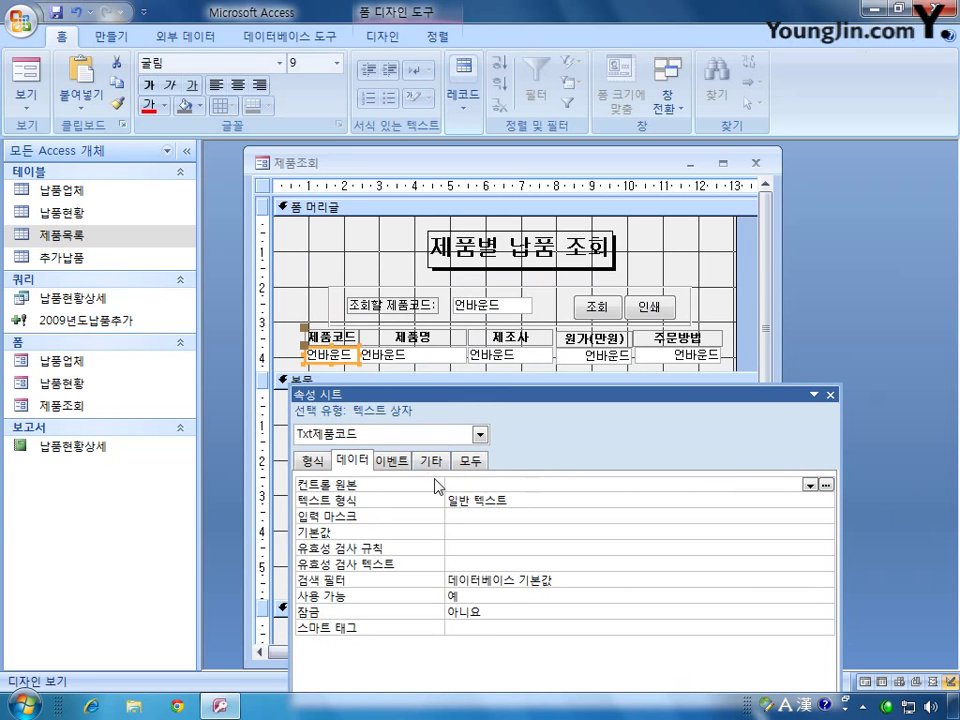
click(472, 486)
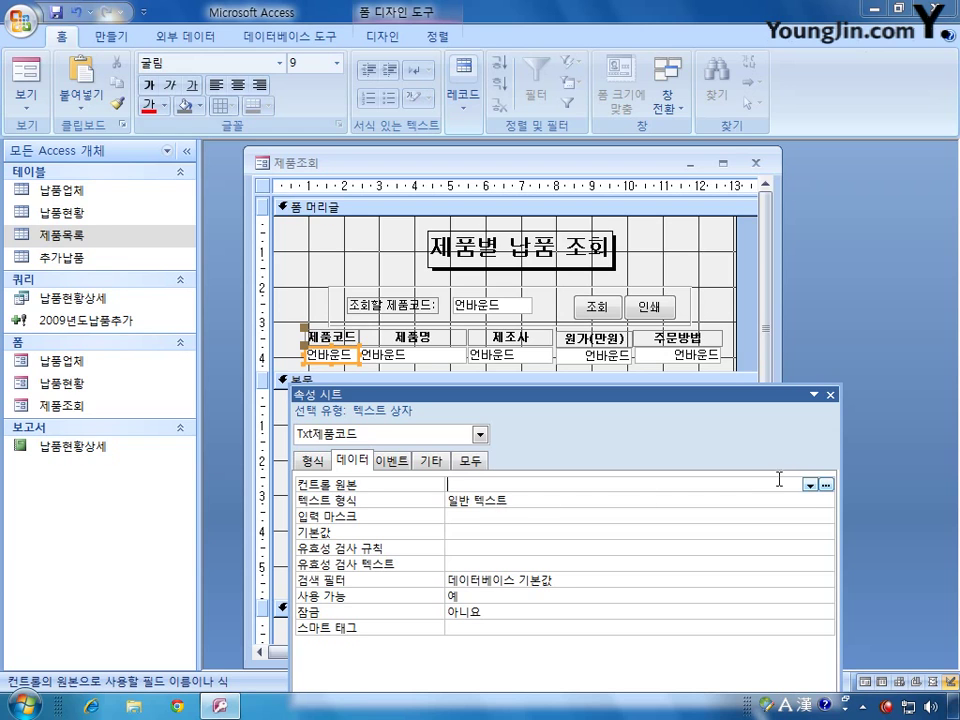
click(810, 484)
click(770, 492)
click(437, 354)
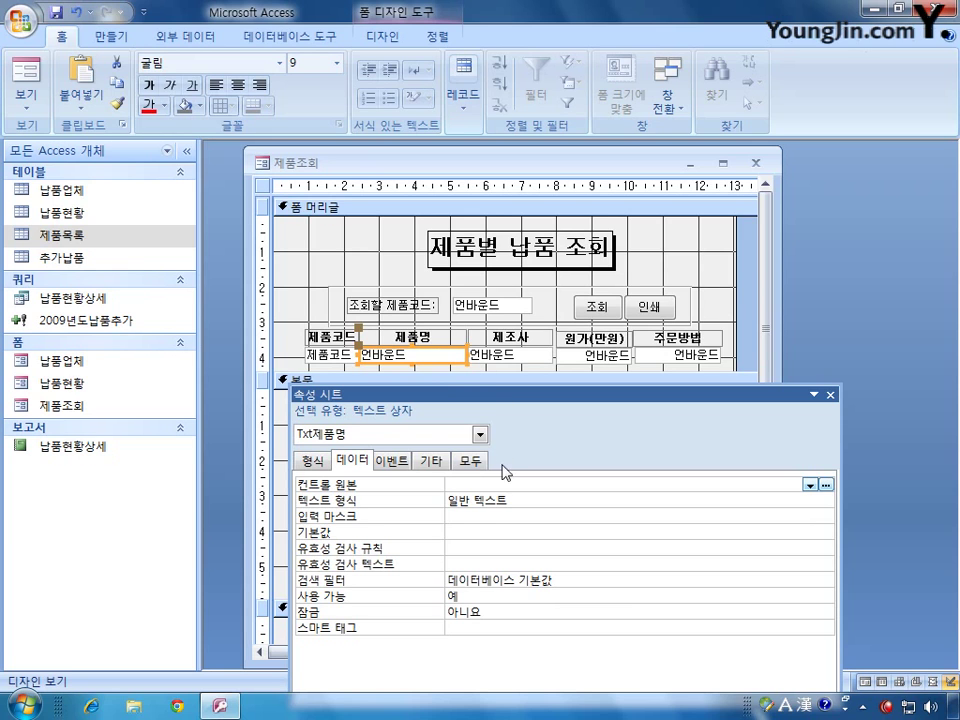
click(810, 484)
click(742, 516)
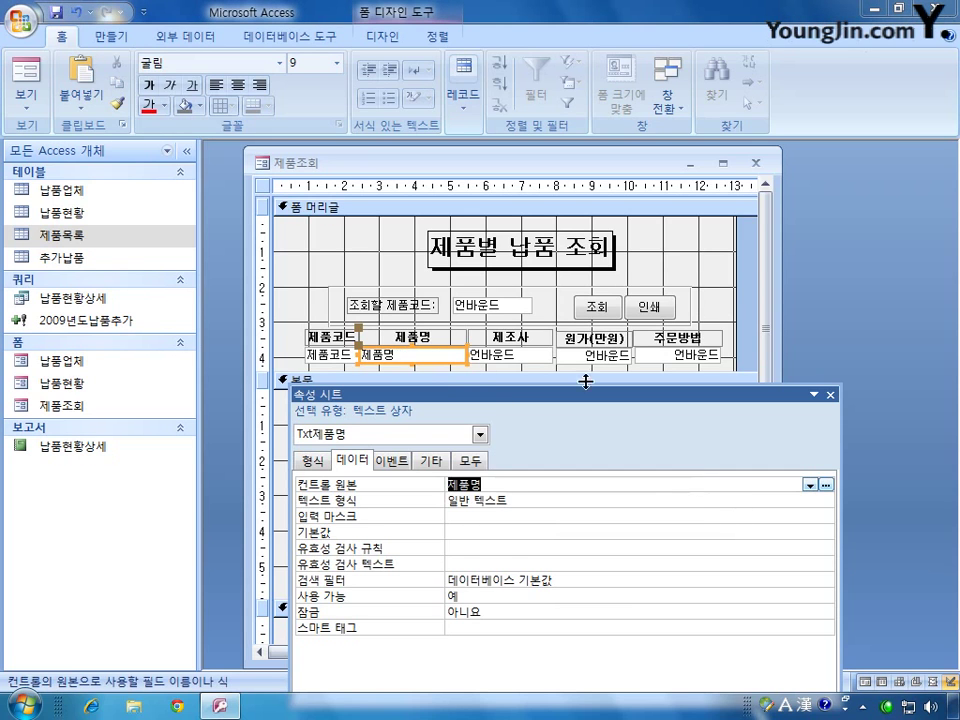
- Set the 컨트롤 원본 of the Txt제조사 text box to 제조사 and of the Txt원가 text box to 원가
click(524, 352)
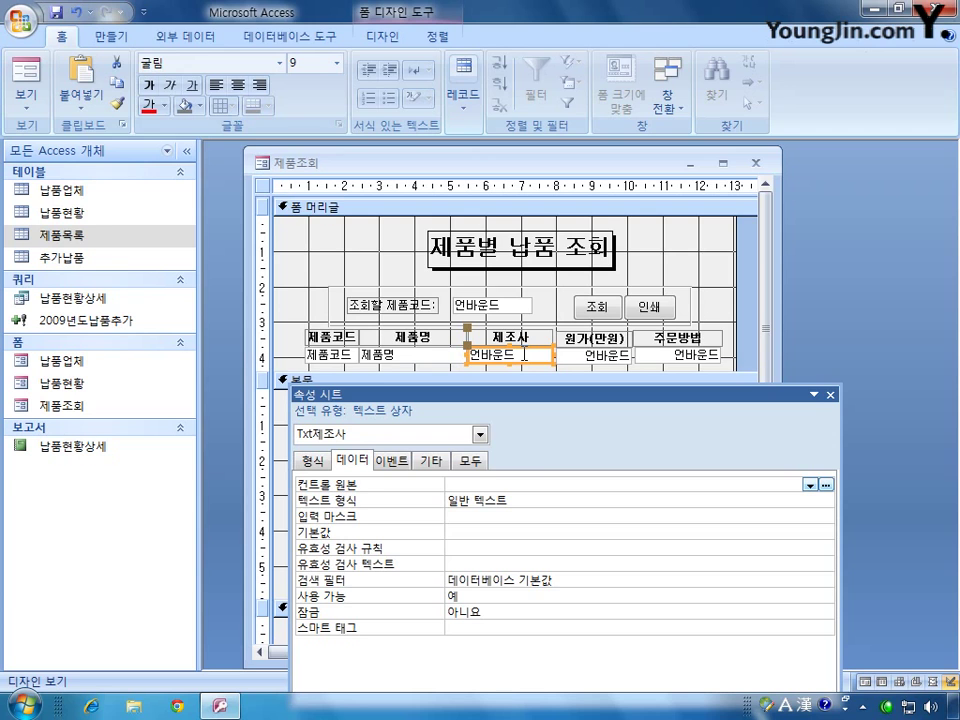
click(746, 484)
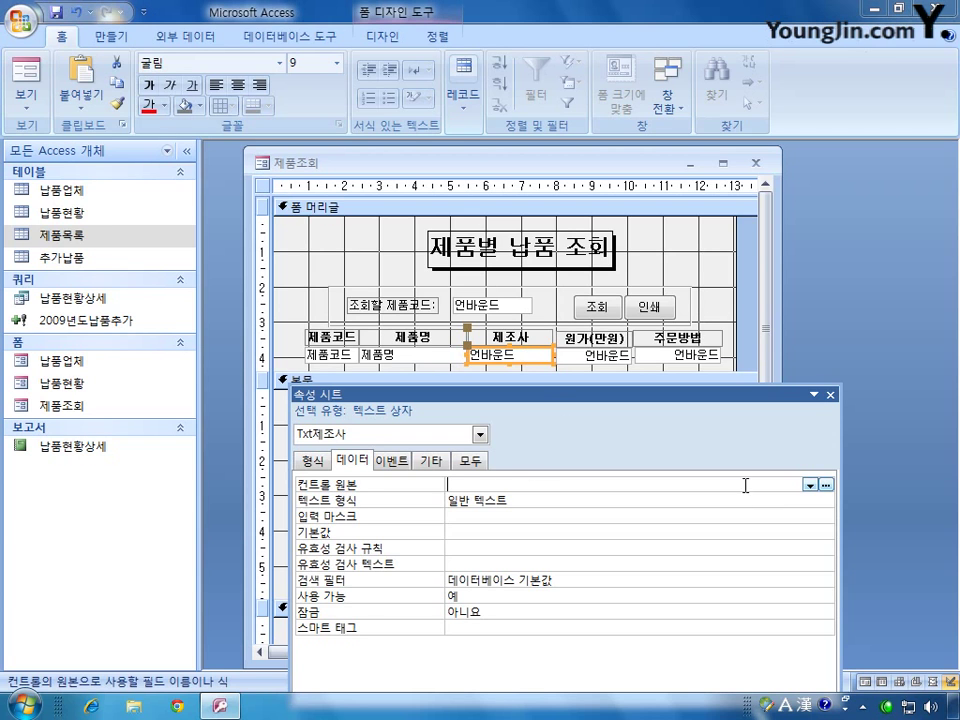
click(812, 485)
click(750, 530)
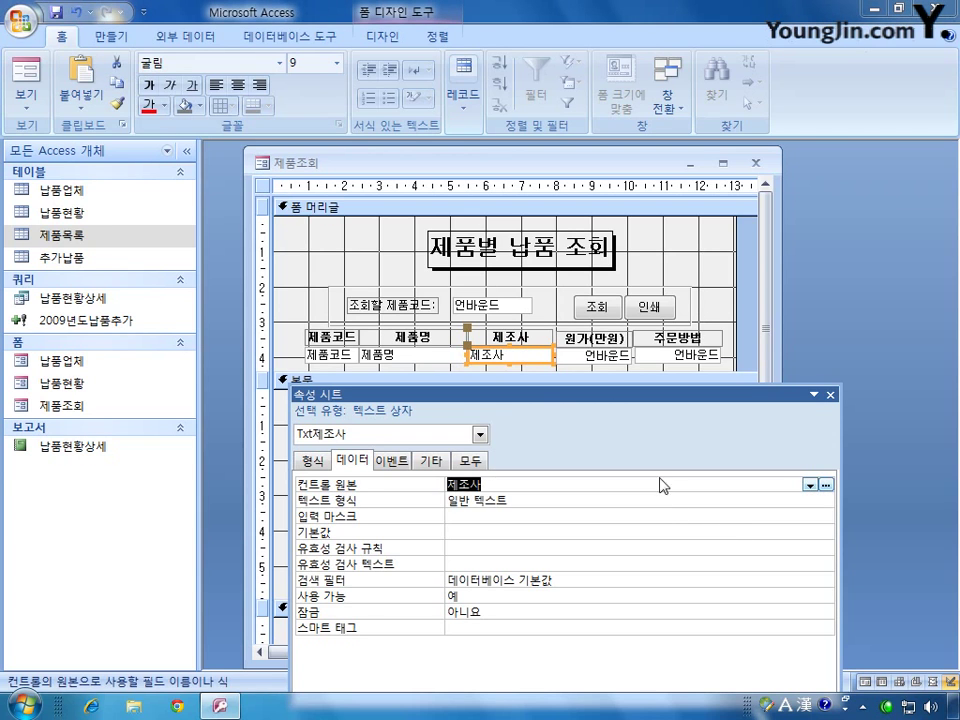
click(597, 356)
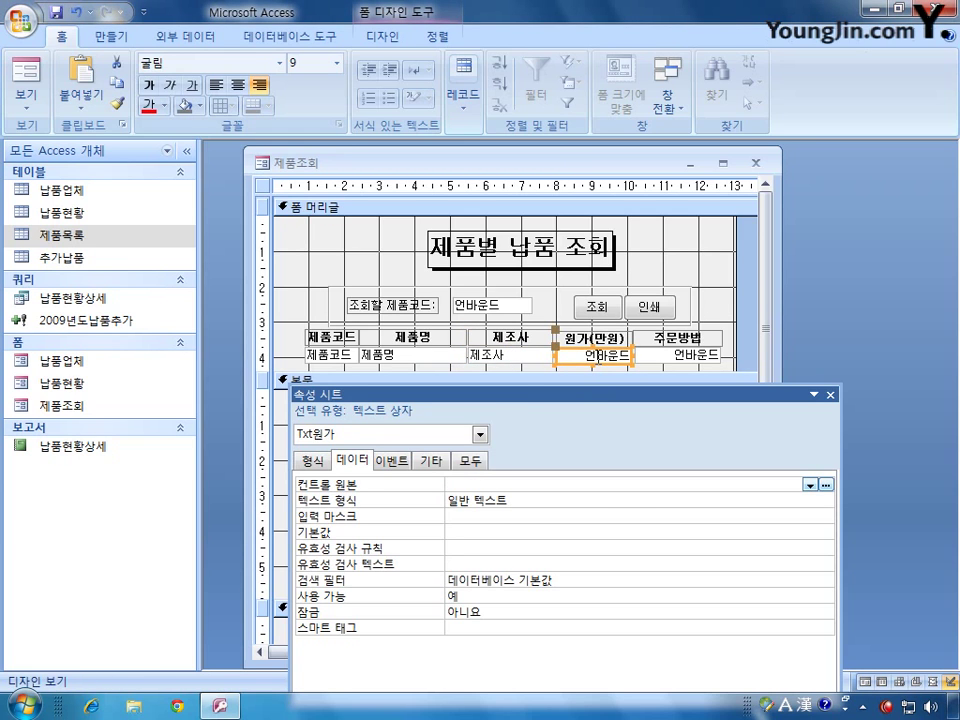
click(760, 485)
click(812, 485)
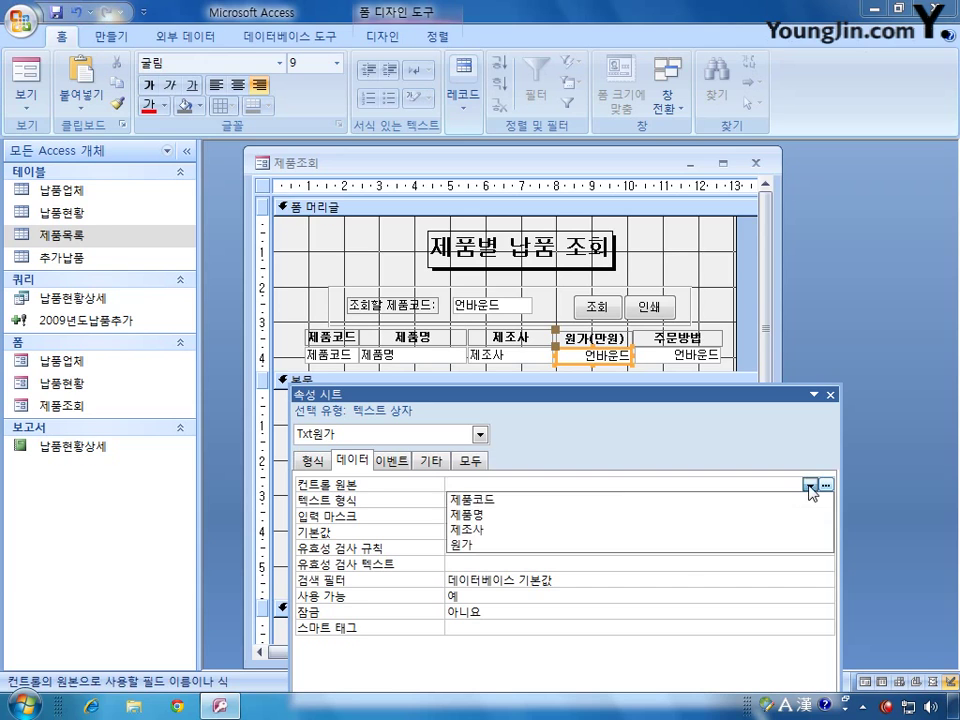
click(689, 545)
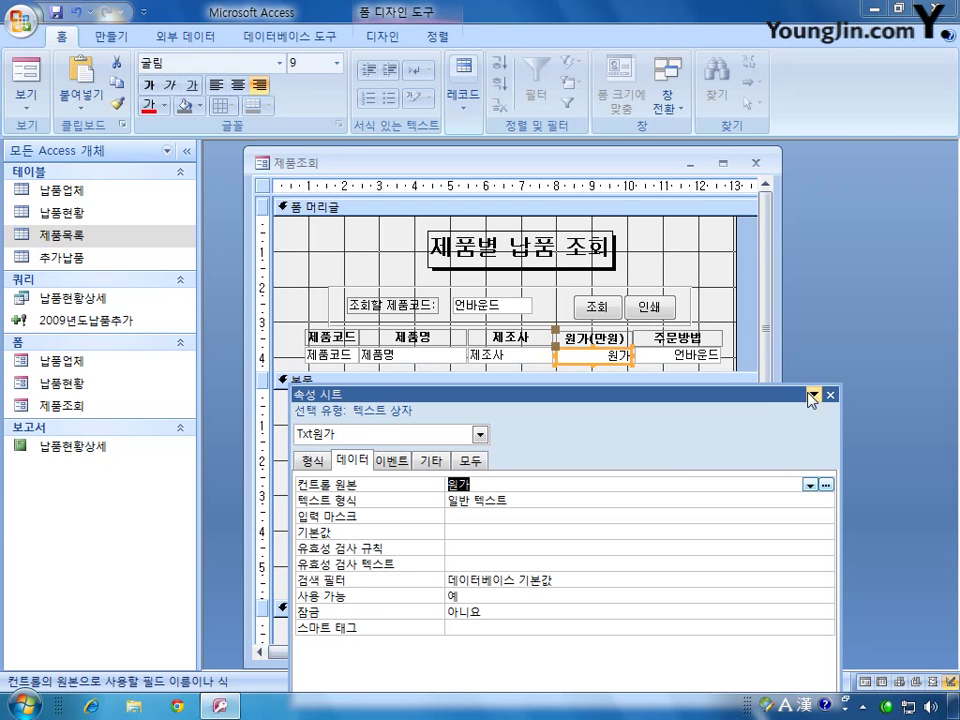
- Check the bound text boxes in Form view, and return the form to Design view
drag(827, 392, 776, 352)
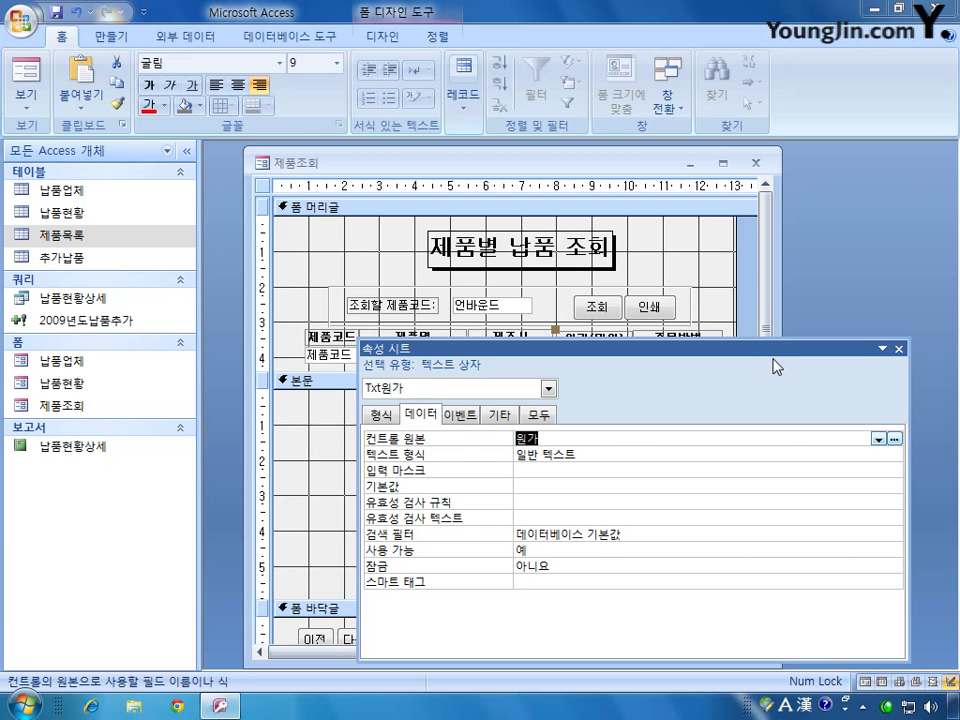
click(507, 165)
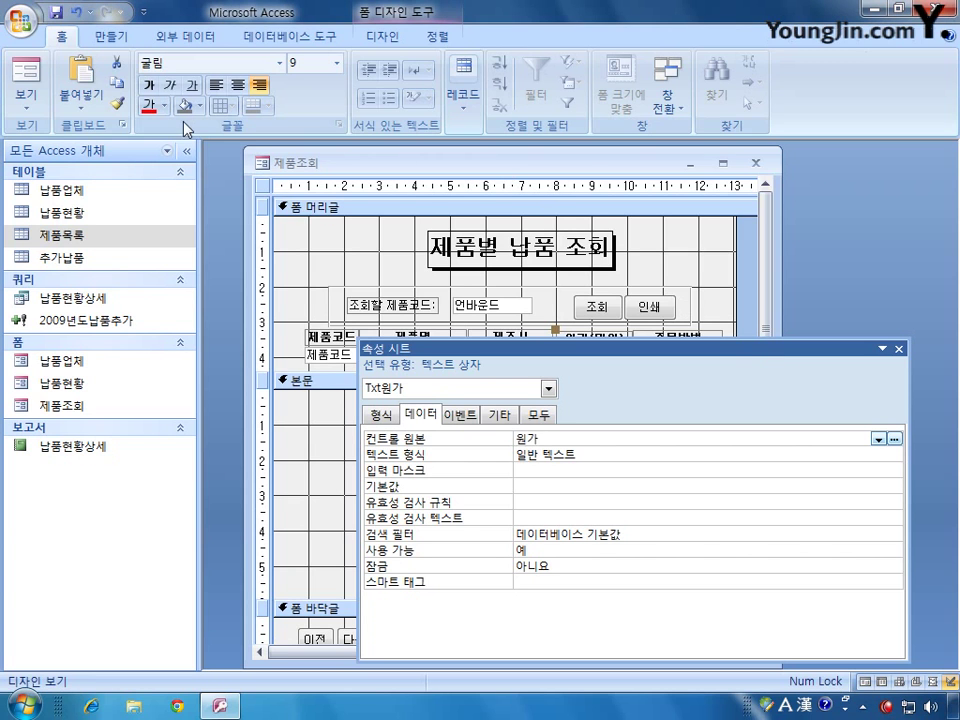
click(36, 70)
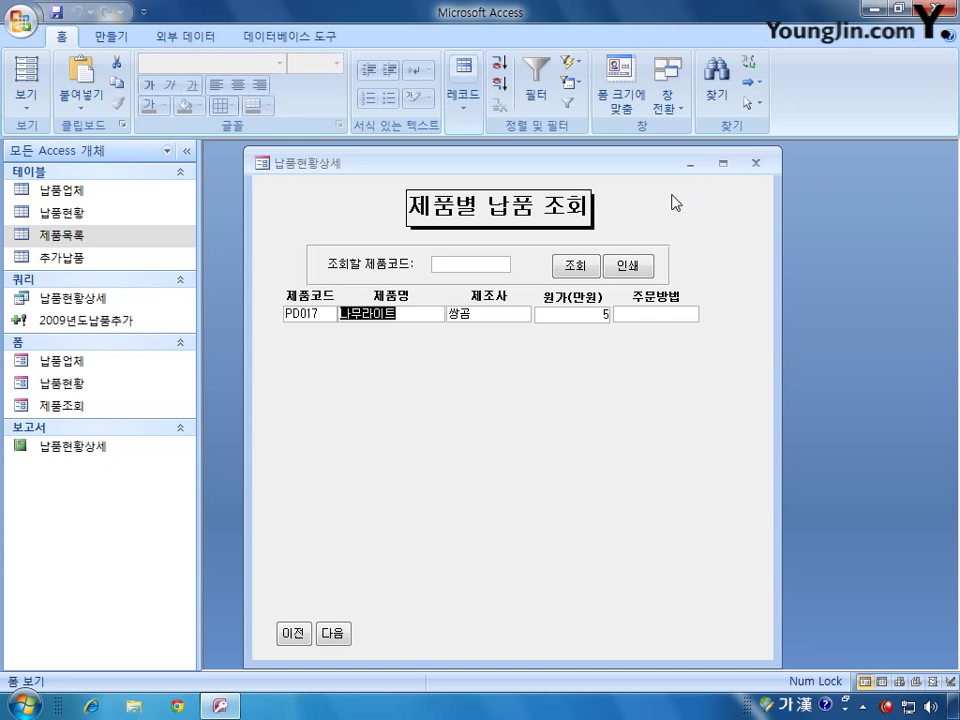
click(26, 92)
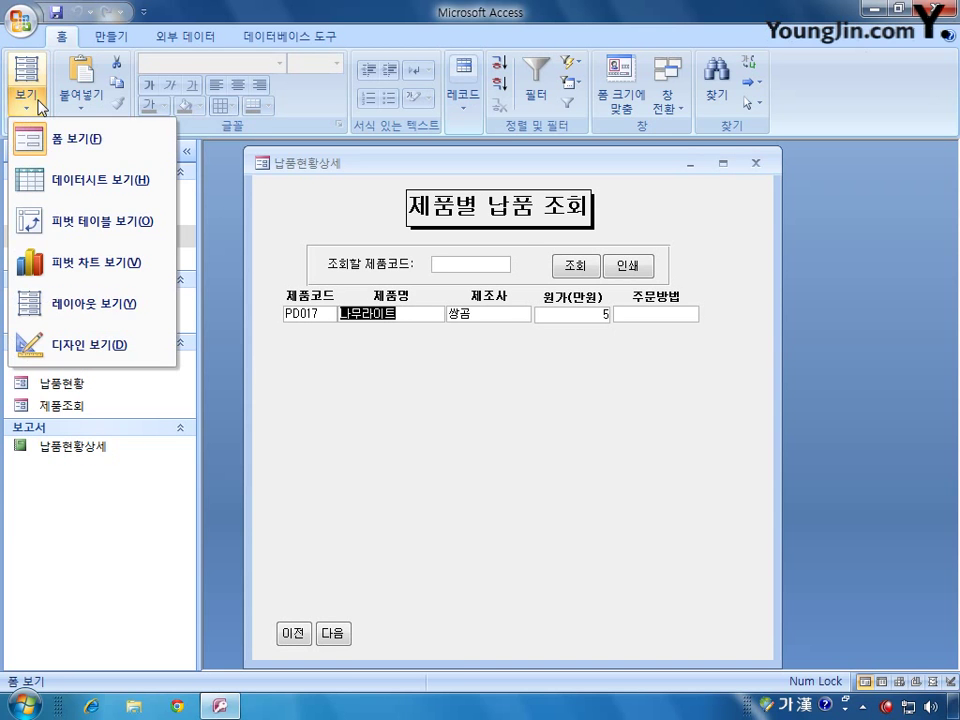
click(86, 344)
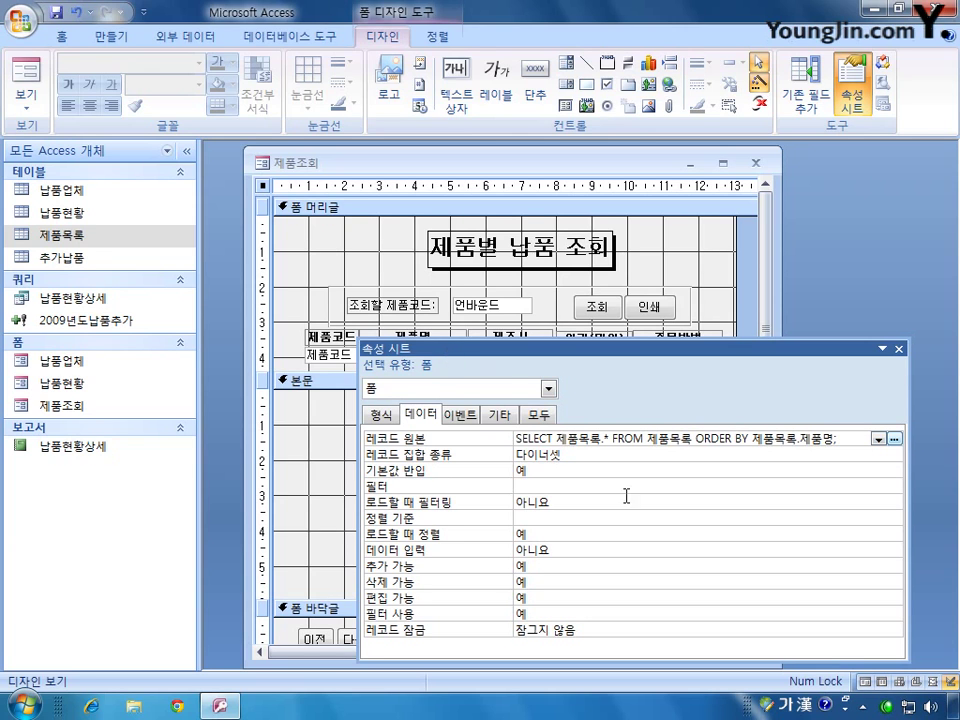
- Set the form's 최소화/최대화 단추 property to 최소화 단추만
drag(495, 346, 480, 298)
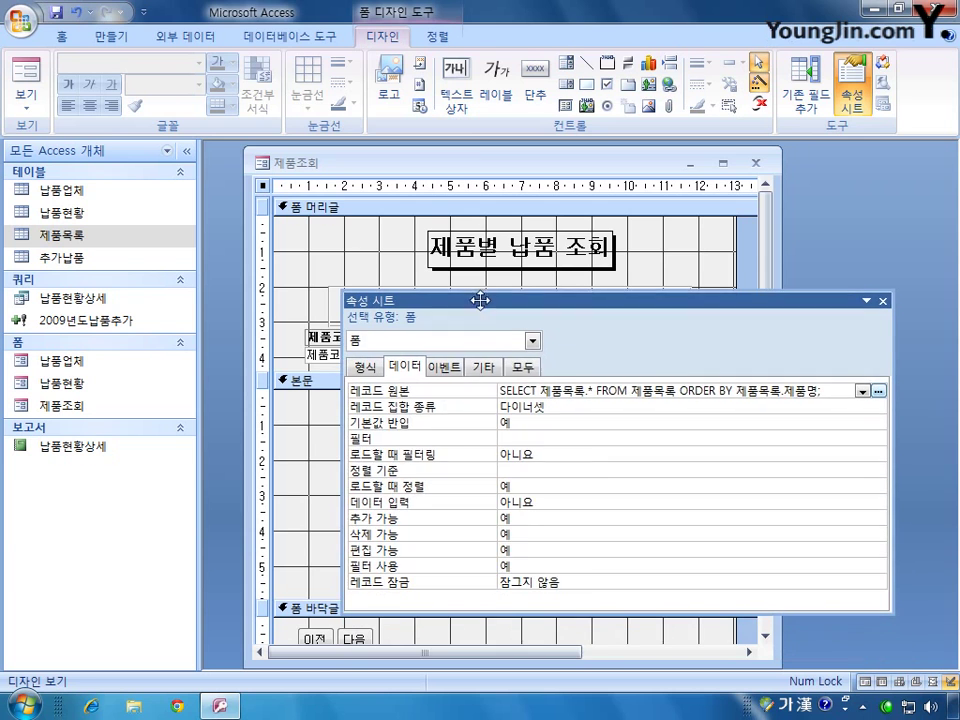
click(522, 370)
drag(879, 403, 880, 437)
click(560, 549)
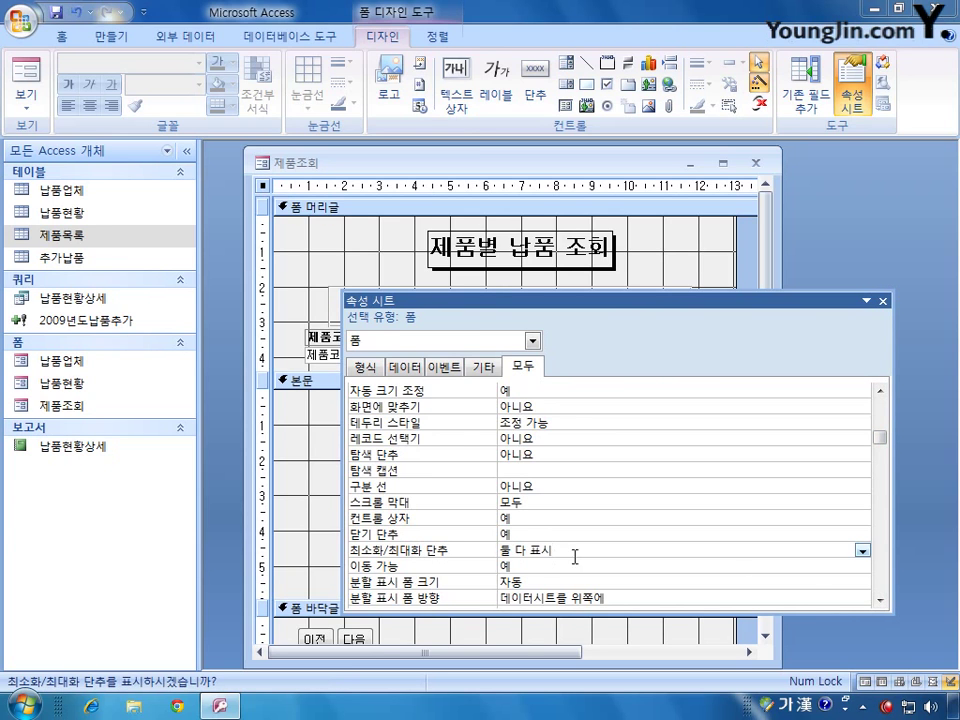
click(861, 550)
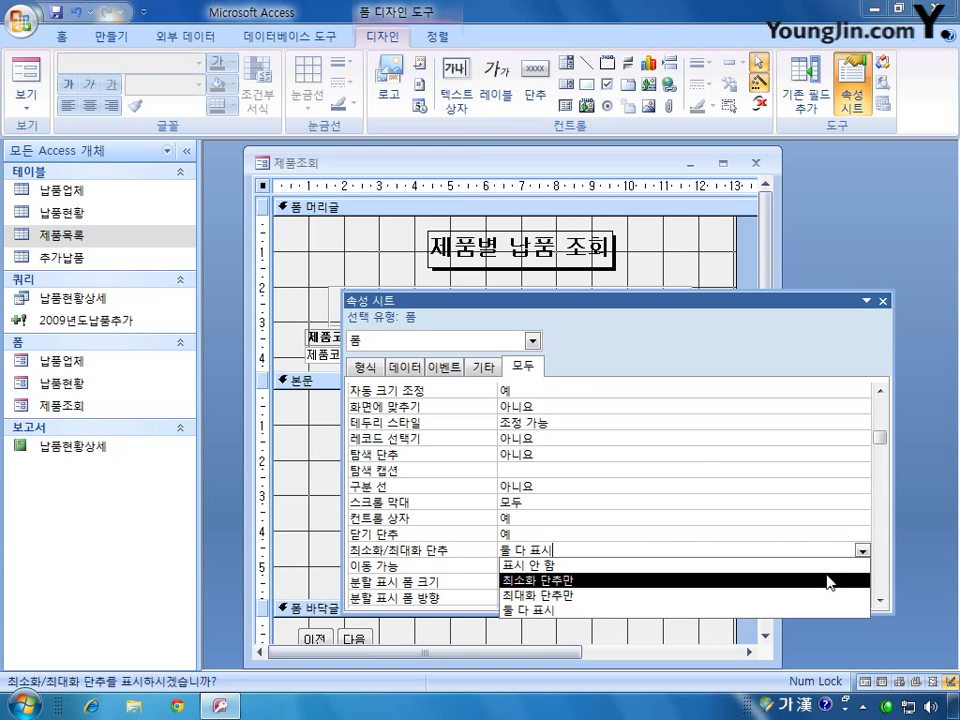
click(828, 580)
- Check the form window's title bar buttons in Form view, and return to Design view
click(24, 68)
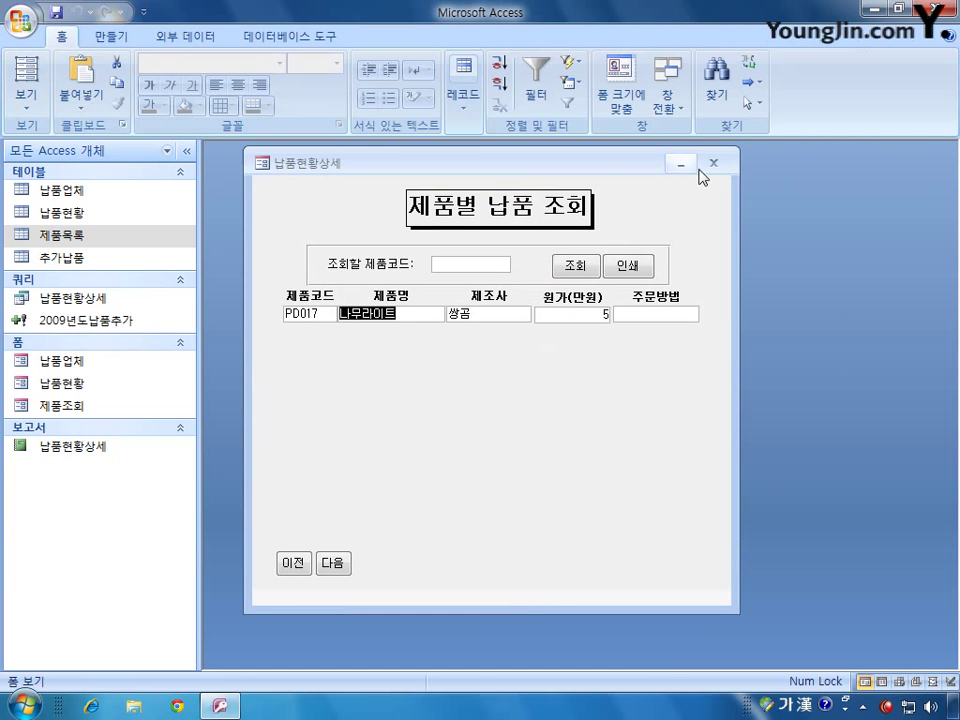
click(27, 100)
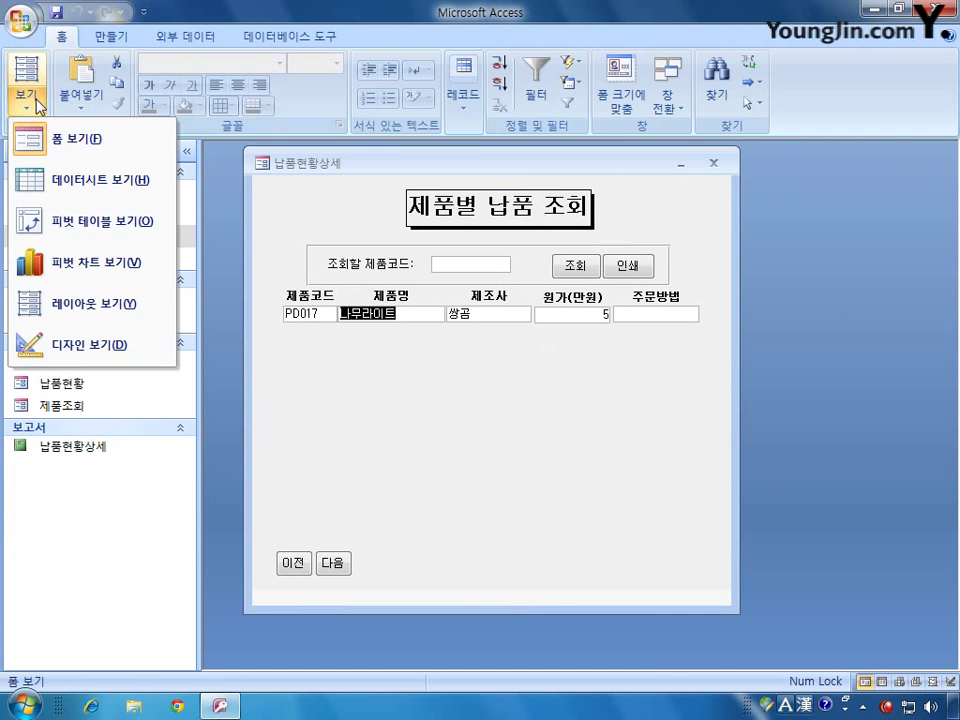
click(88, 345)
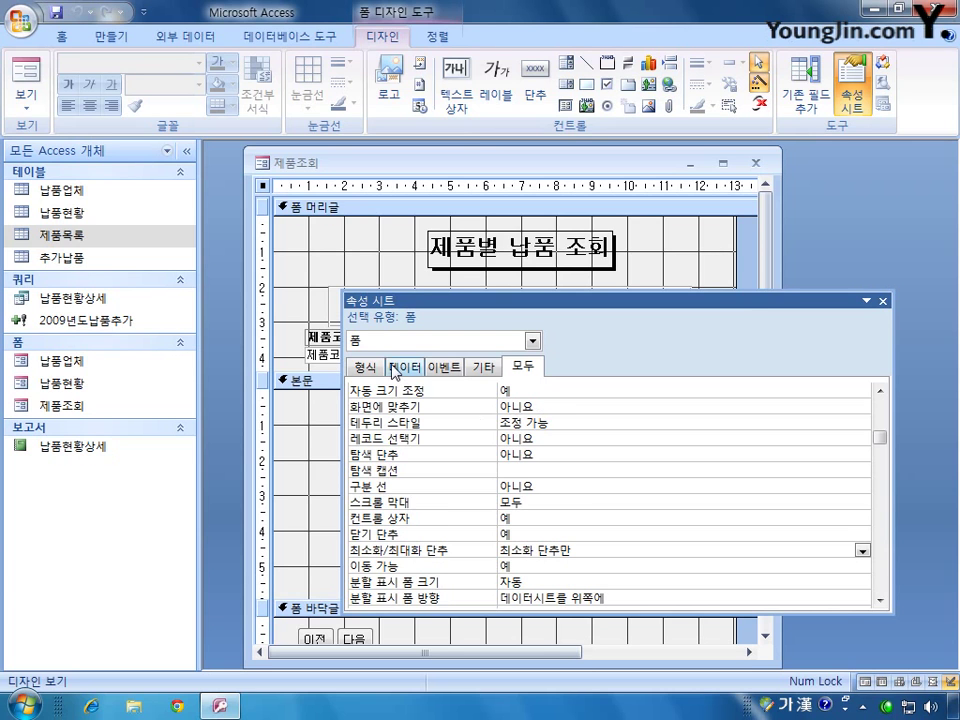
- Open the form's tab order for the 폼 머리글 section and move Txt조회코드 to first place
click(882, 300)
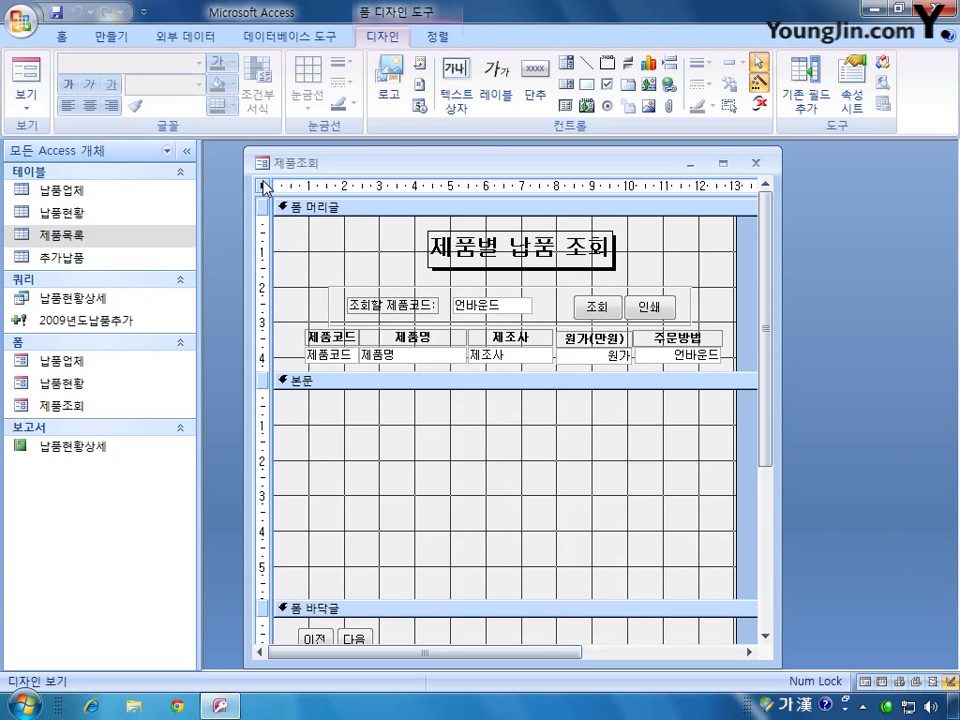
right_click(262, 186)
click(343, 346)
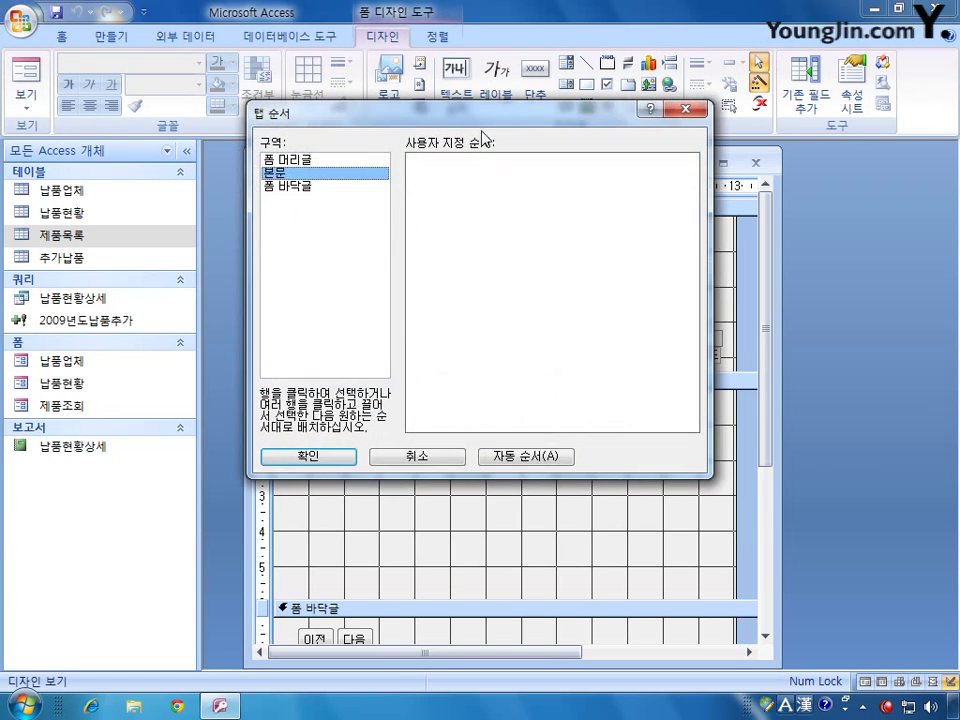
drag(480, 130, 629, 284)
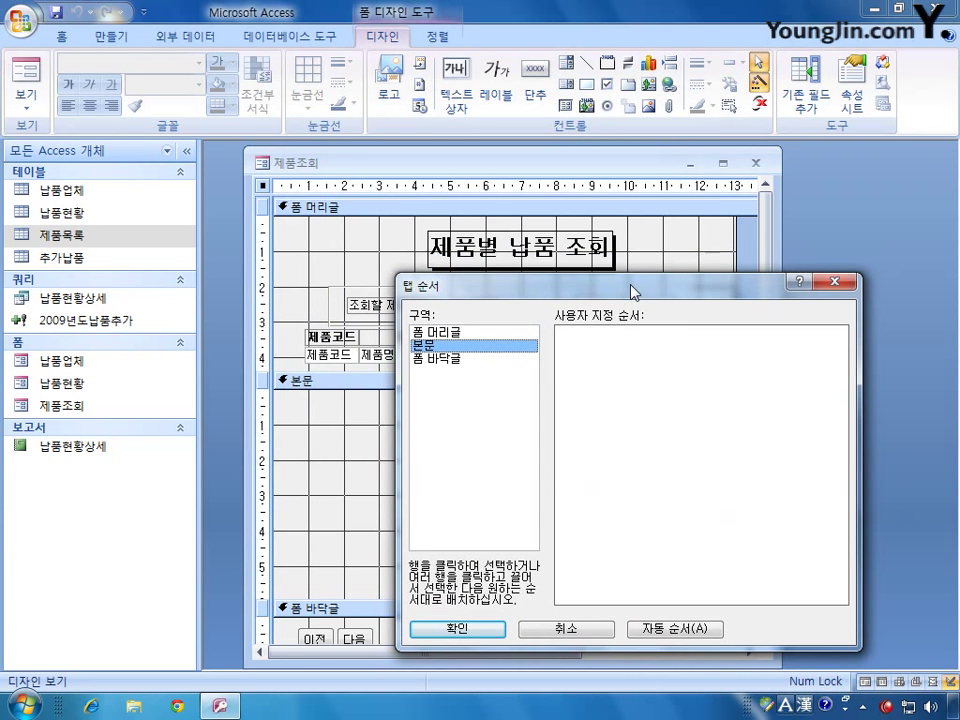
click(440, 332)
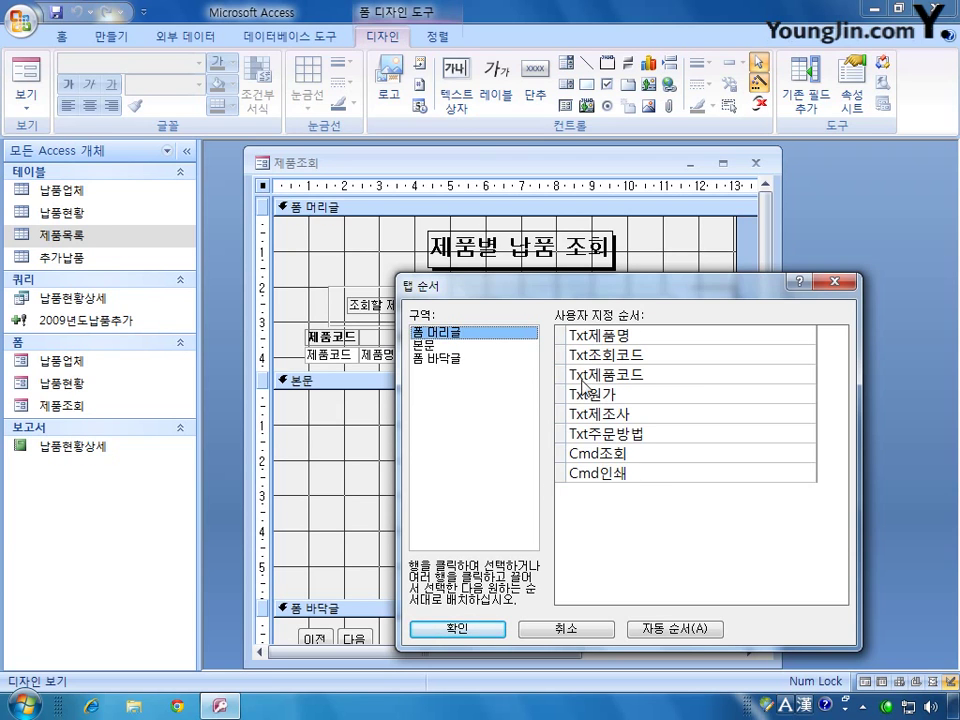
click(561, 355)
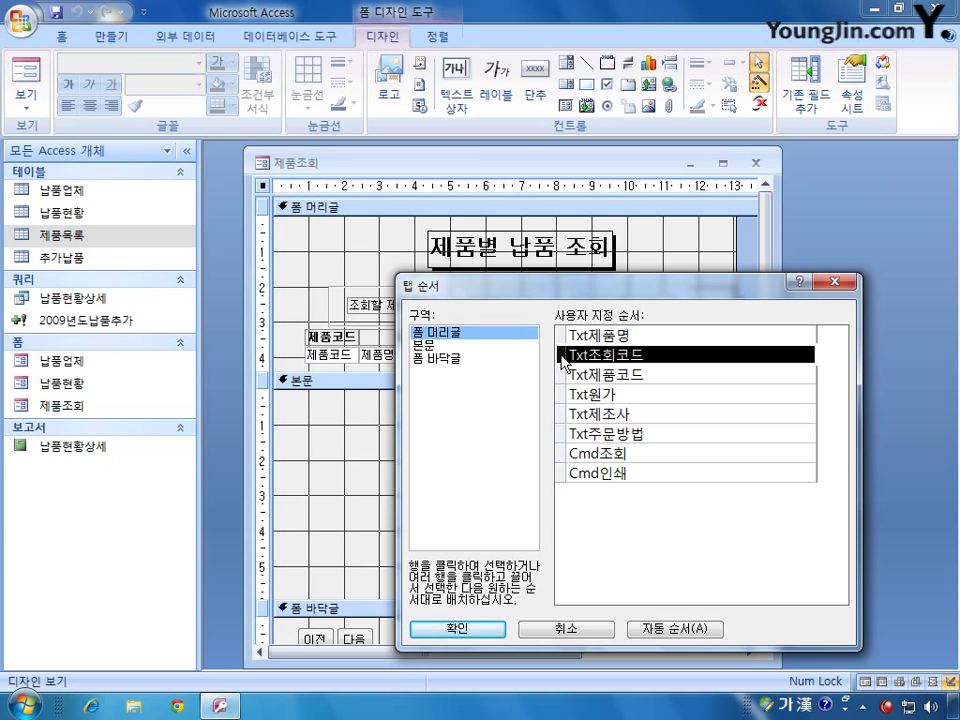
drag(563, 366, 563, 335)
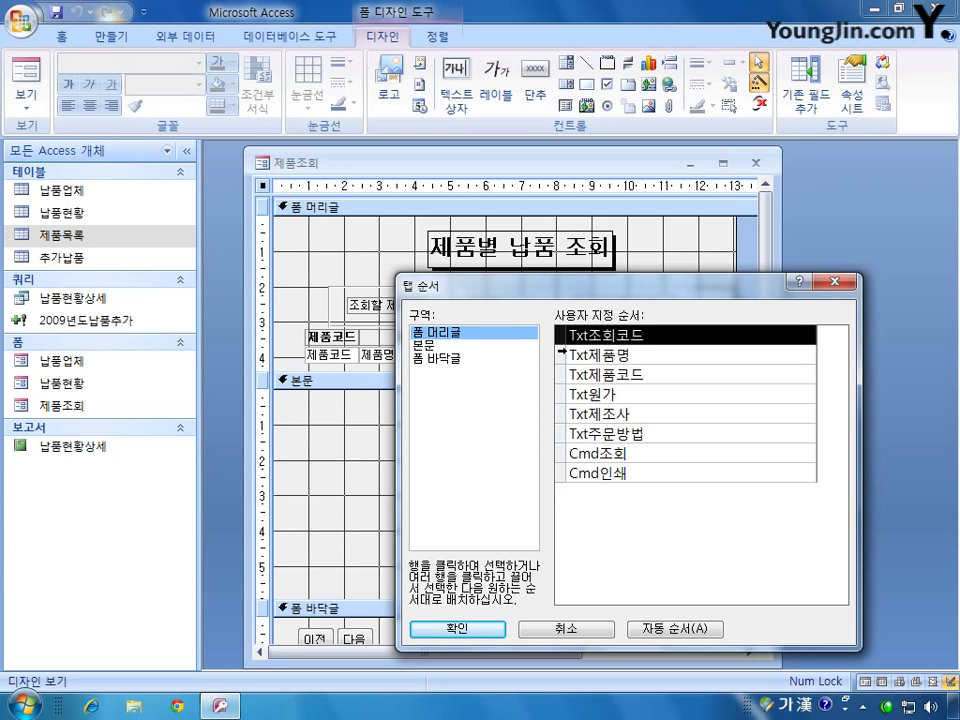
- Move Cmd조회 and Cmd인쇄 to second and third place in the header's tab order
click(560, 452)
drag(562, 452, 560, 364)
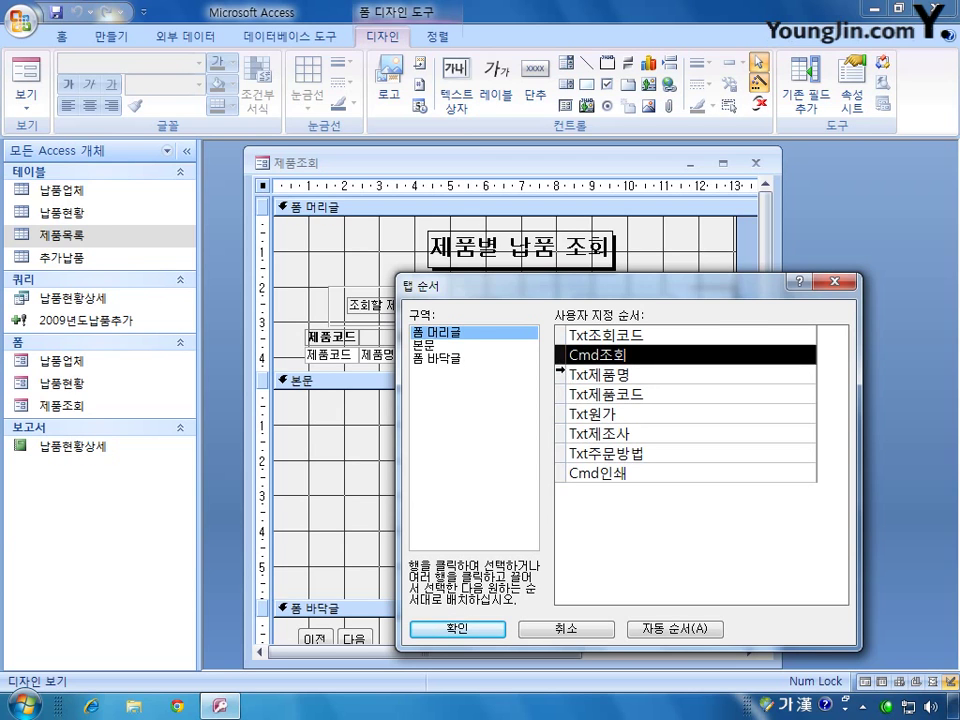
click(560, 477)
drag(560, 477, 563, 383)
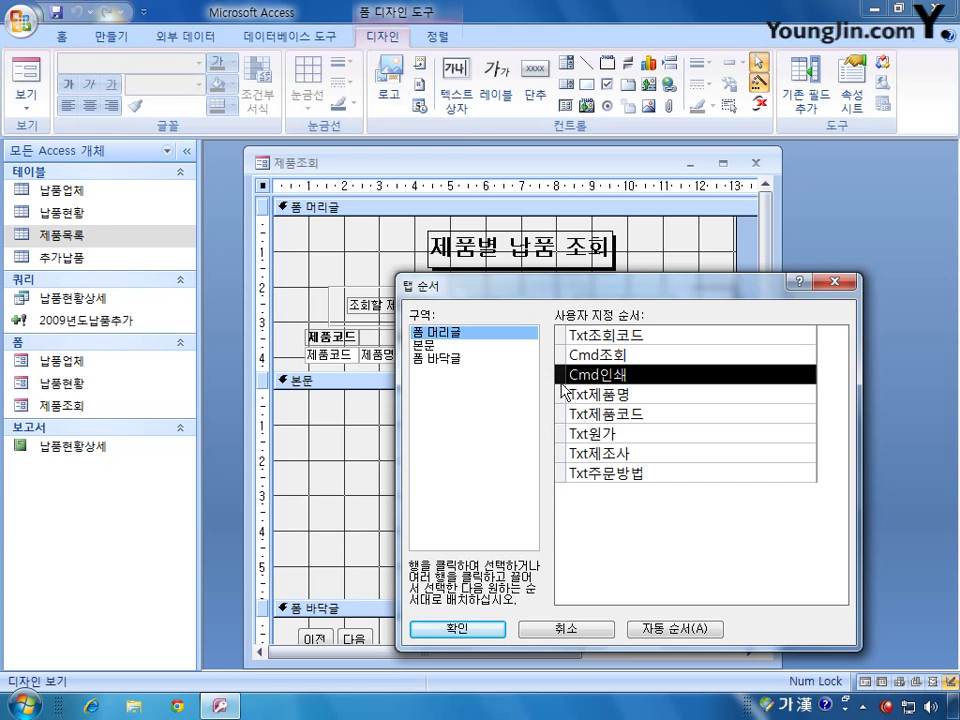
- Move Txt제품코드 ahead of Txt제품명 and Txt제조사 ahead of Txt원가, and apply the tab order
click(561, 413)
drag(561, 413, 562, 386)
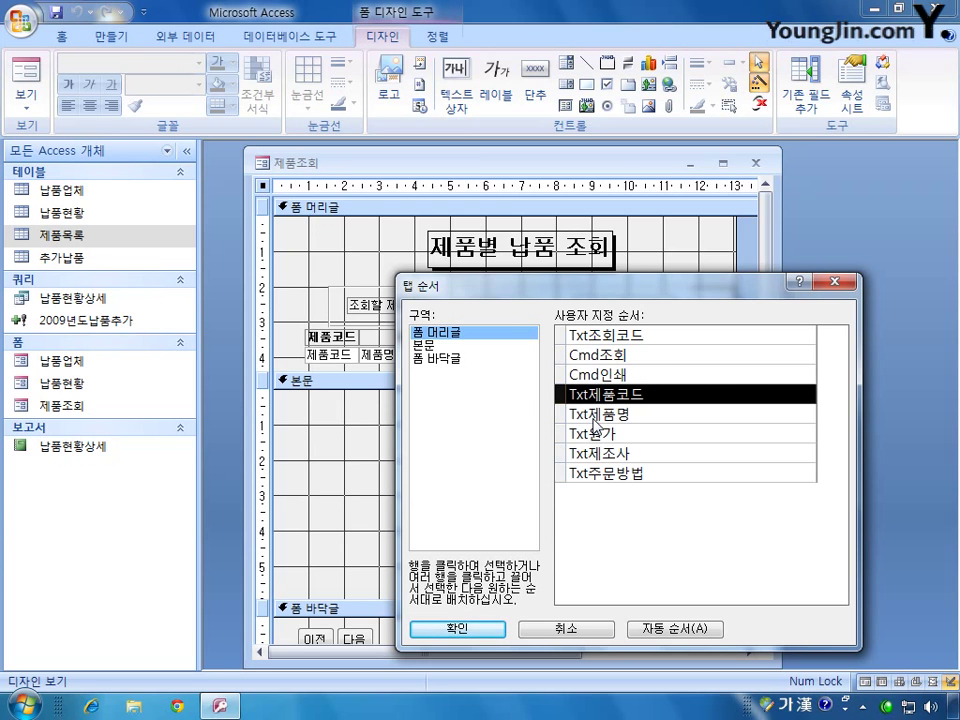
click(559, 415)
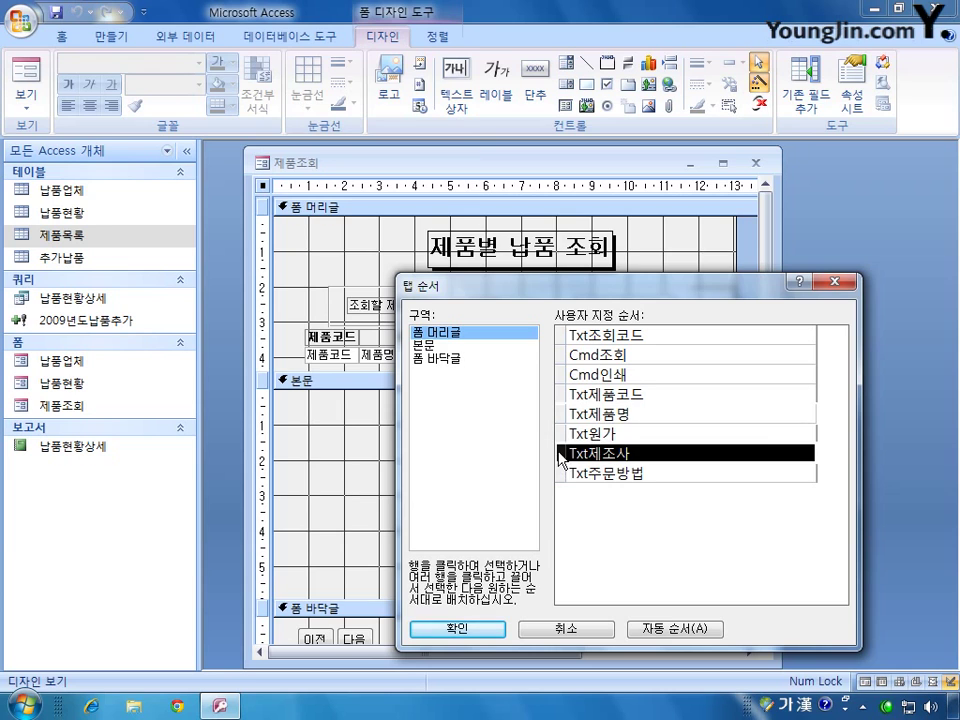
drag(561, 453, 581, 437)
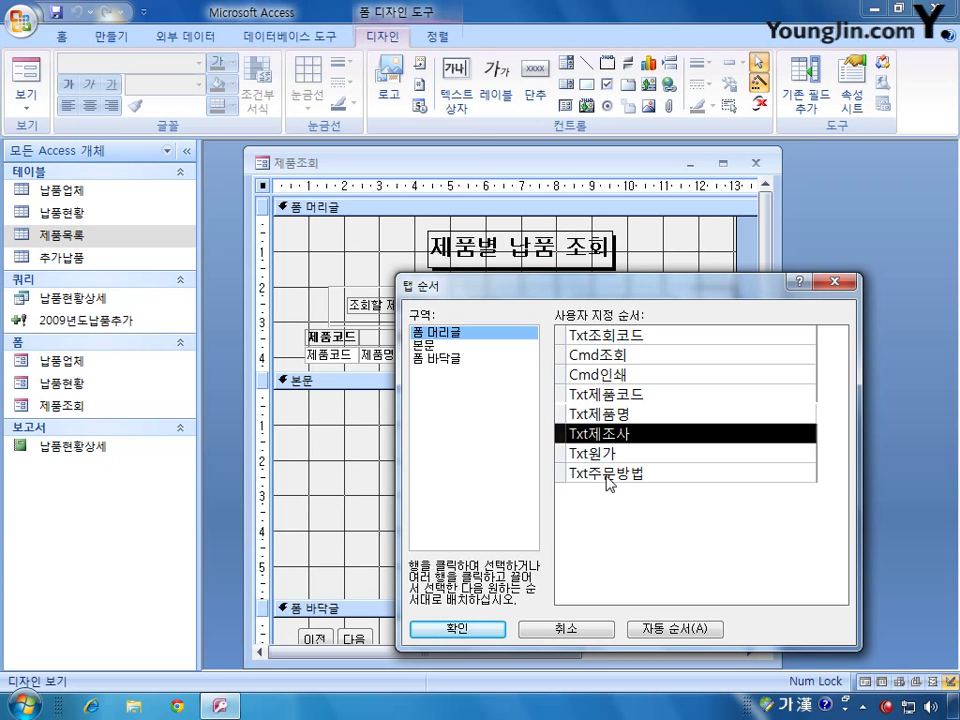
click(490, 628)
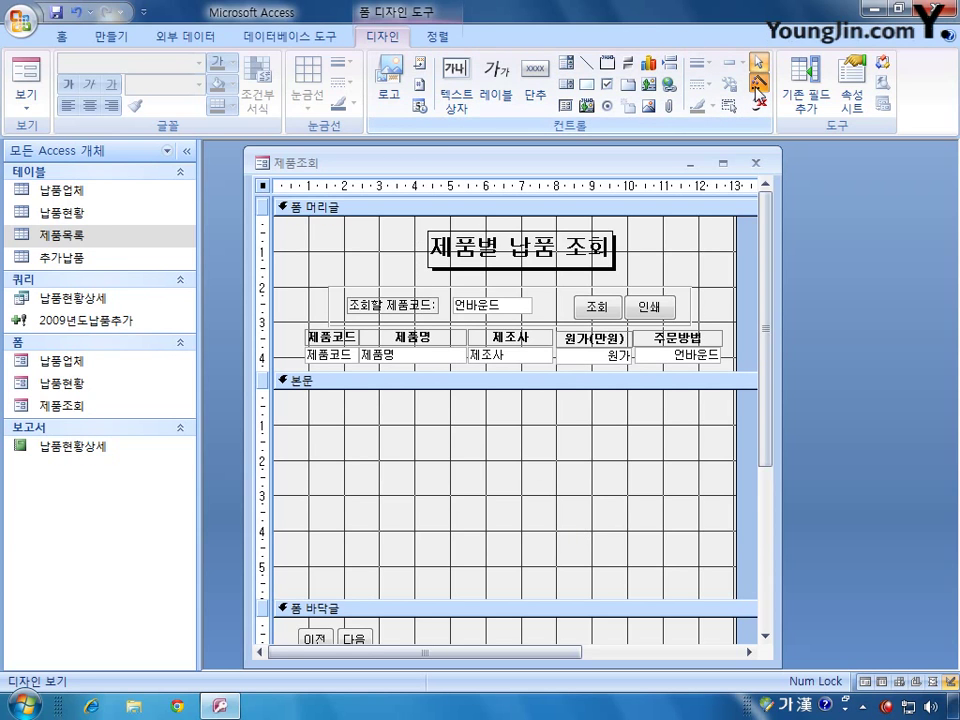
- Draw a subform about 11 cm wide and 5 cm high in the 본문 section, using the existing 납품현황 form
click(568, 105)
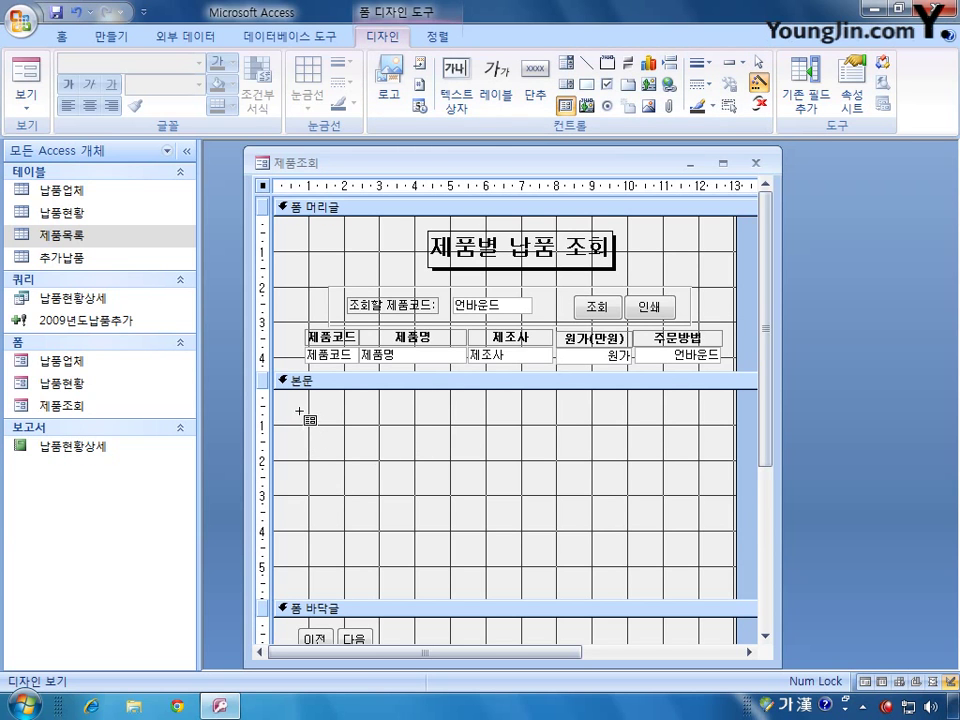
drag(298, 410, 703, 585)
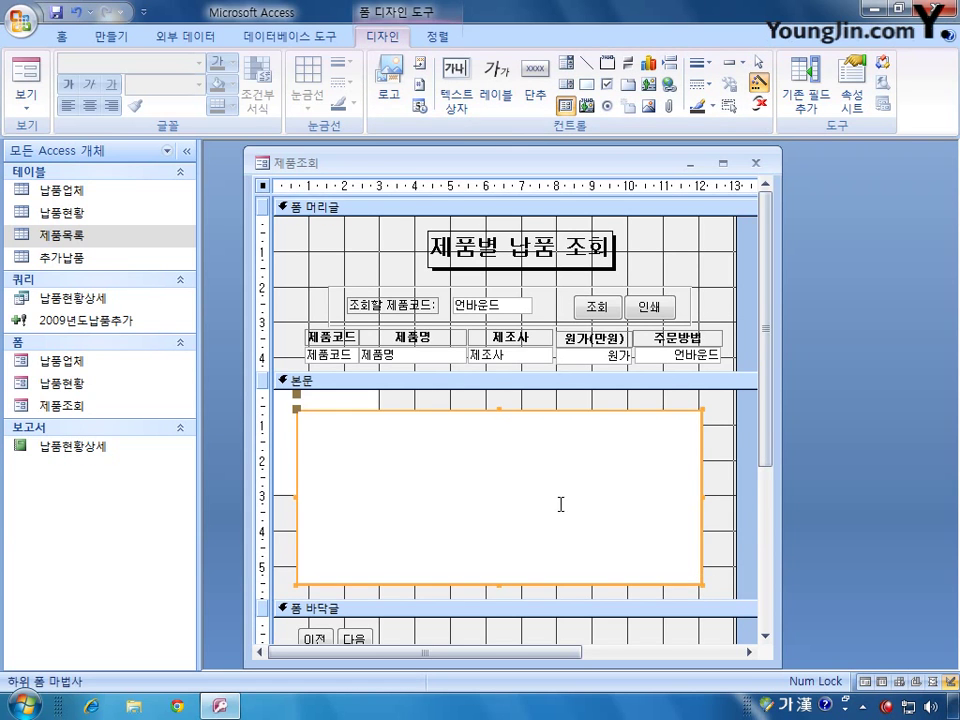
click(460, 257)
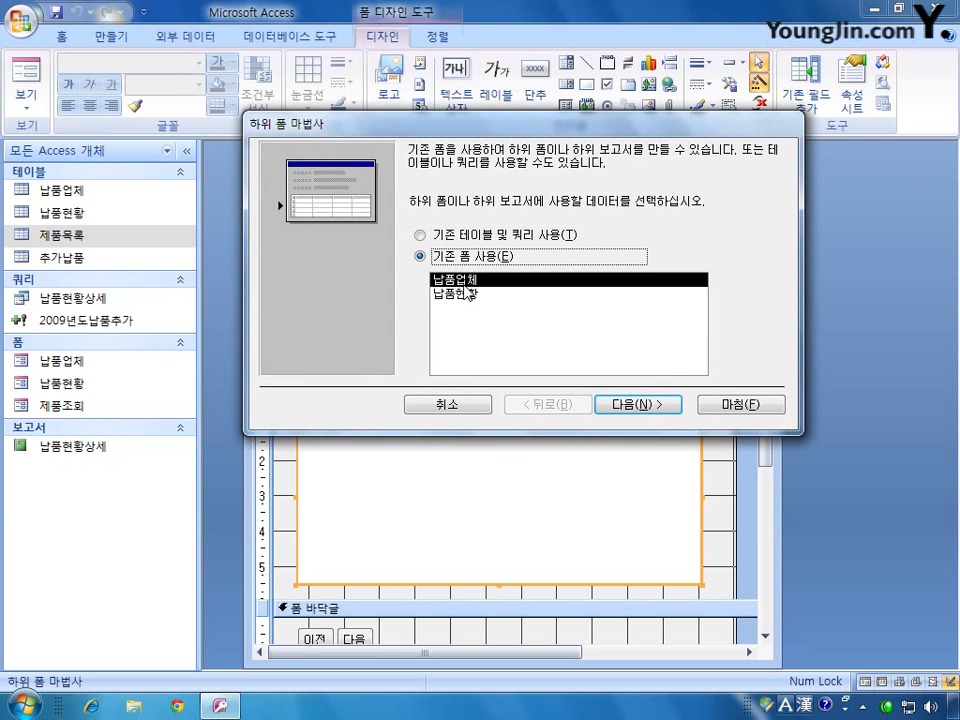
click(465, 294)
click(643, 412)
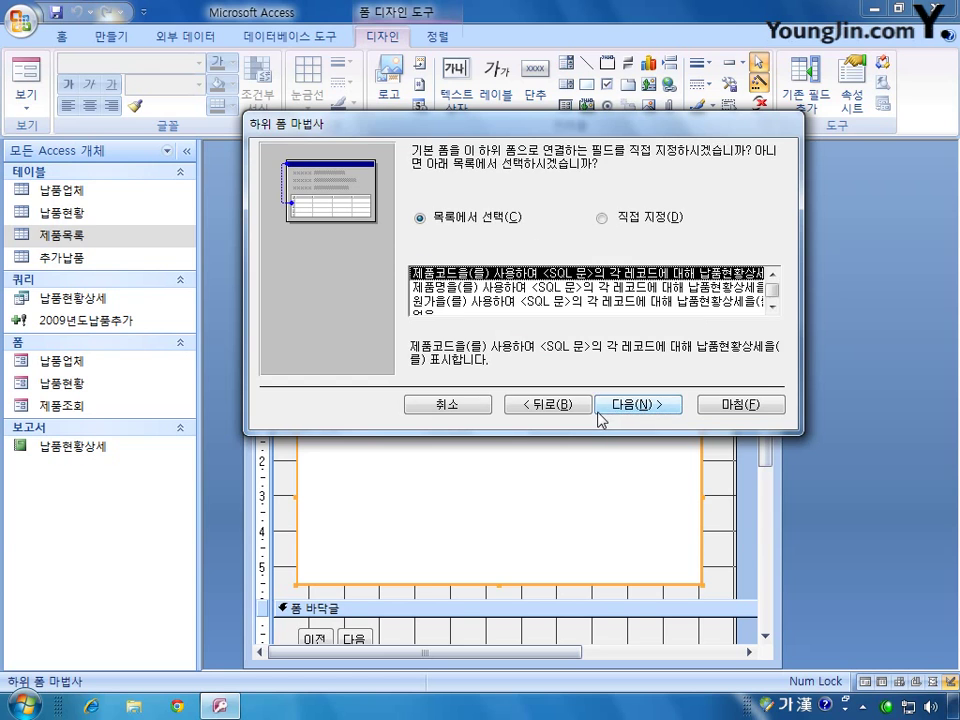
- Define the link fields manually, matching 제품코드 in the main form to 제품코드 in the subform
click(601, 217)
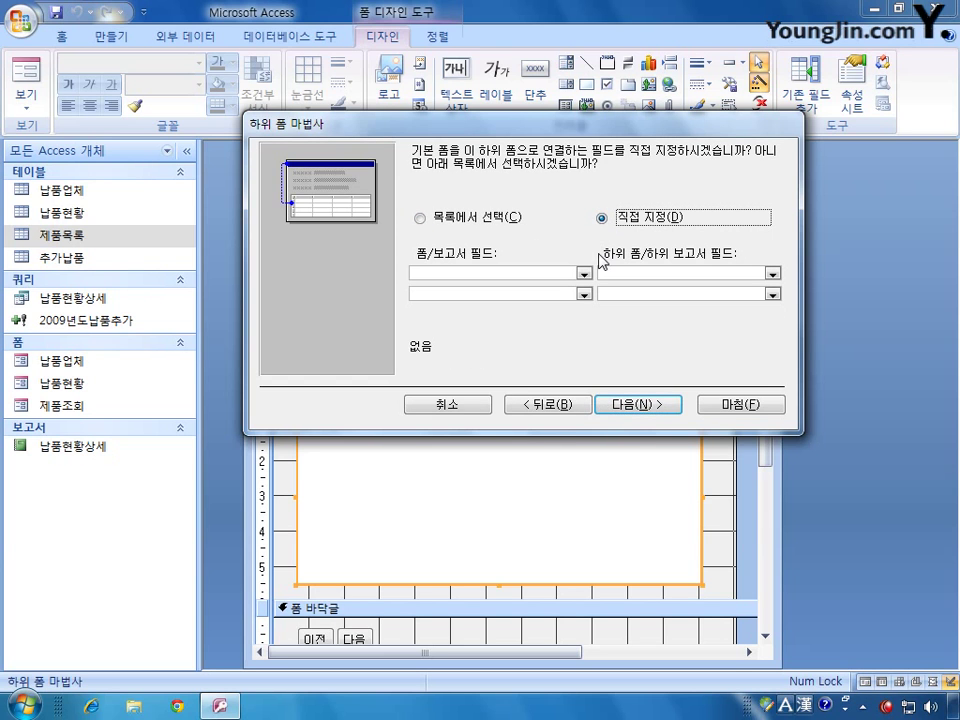
click(584, 273)
click(566, 298)
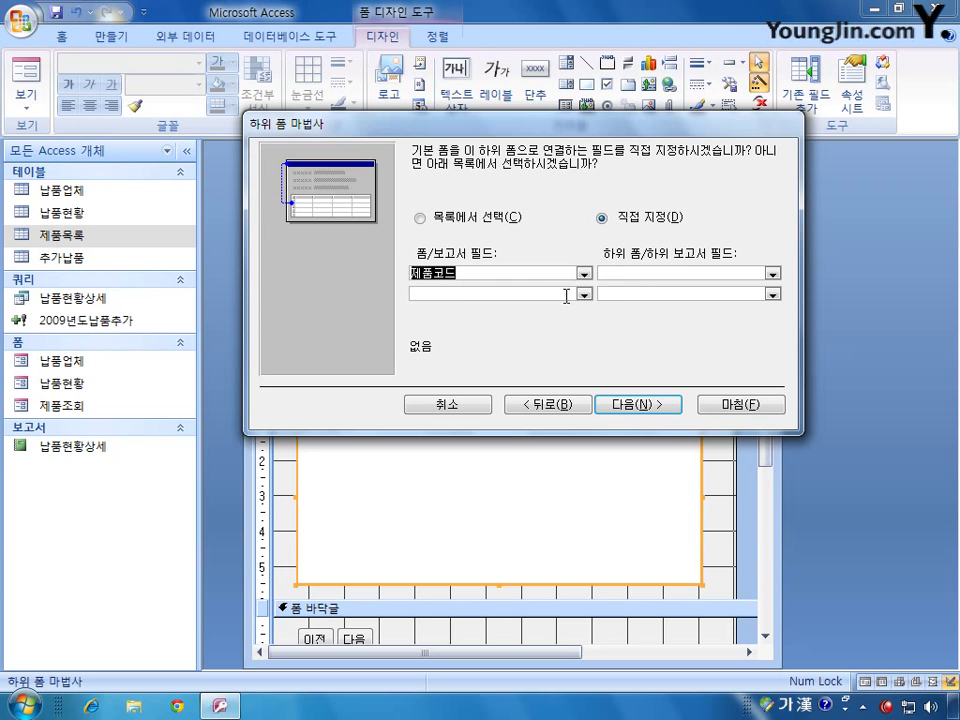
click(772, 274)
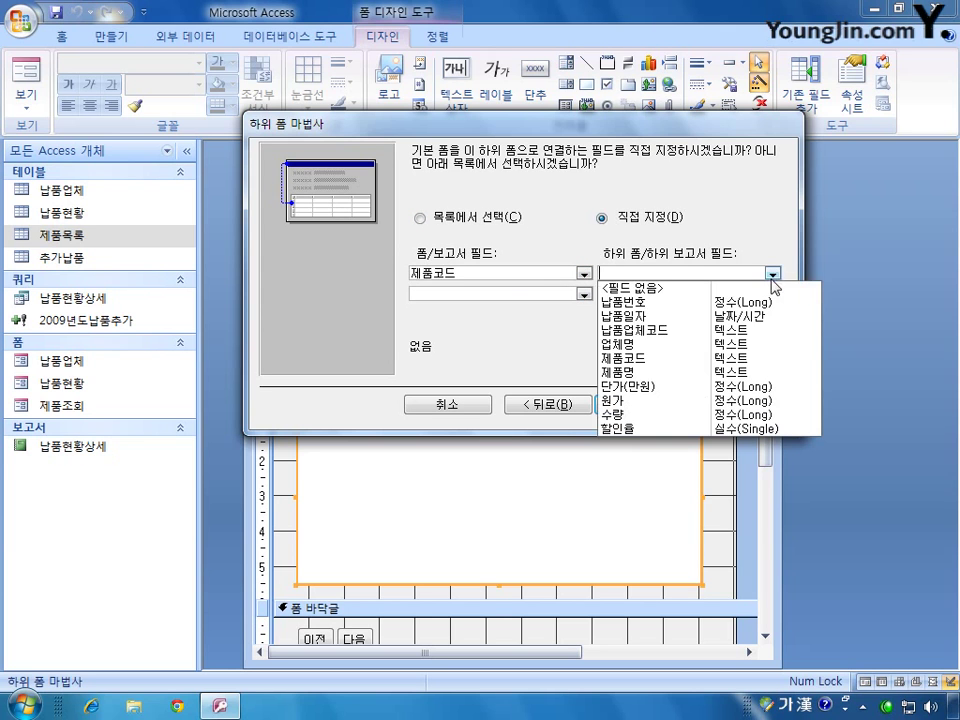
click(707, 357)
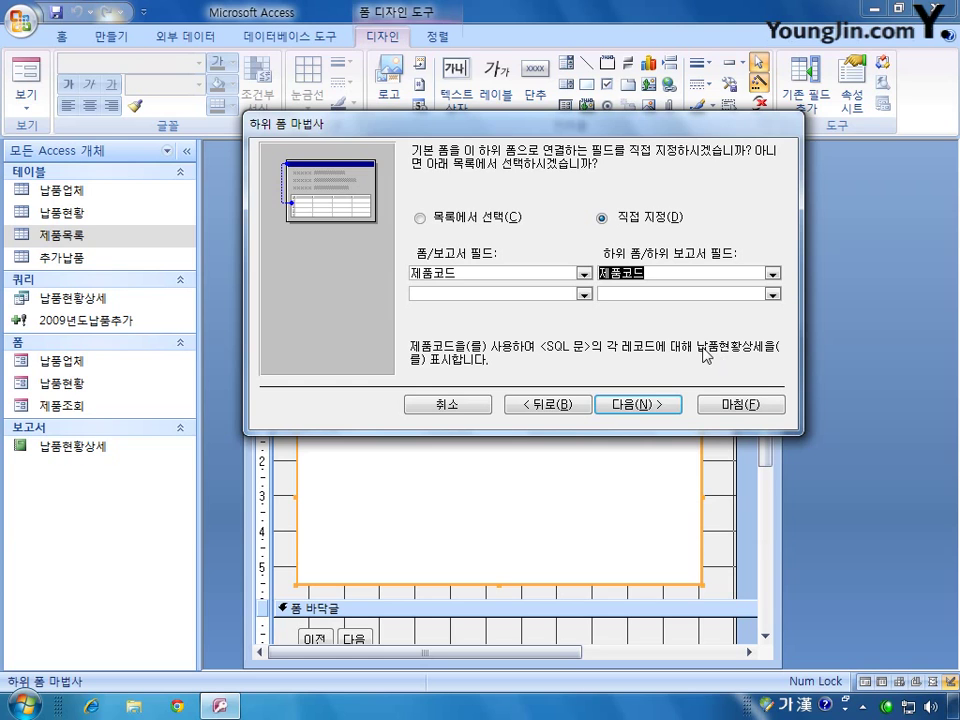
- Name the subform 납품현황상세 and finish the wizard
click(632, 406)
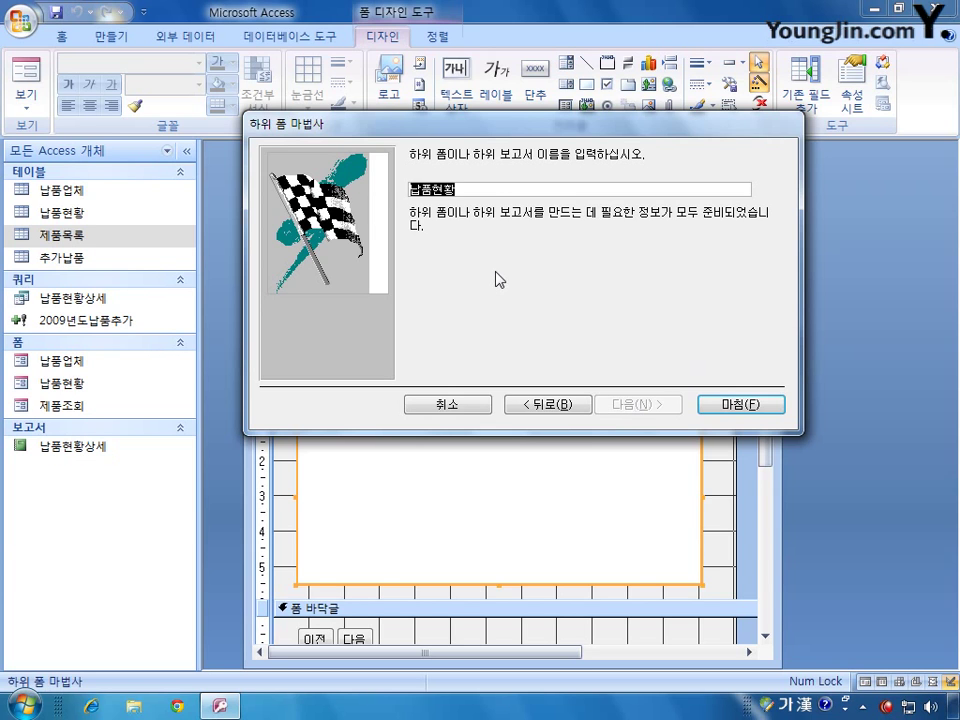
click(486, 190)
text(상세)
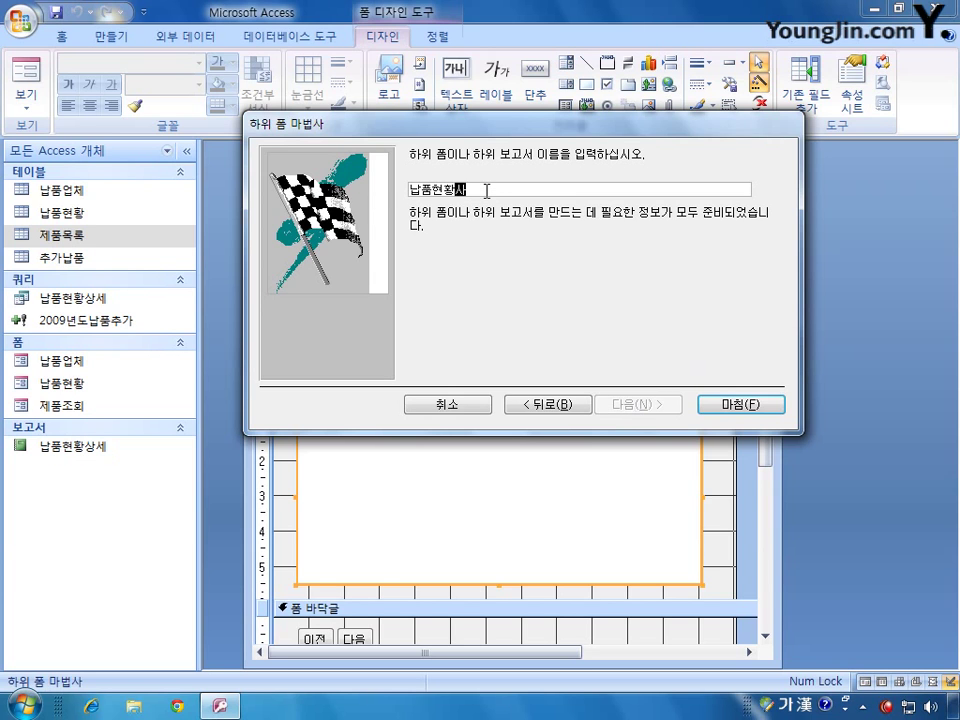
click(745, 404)
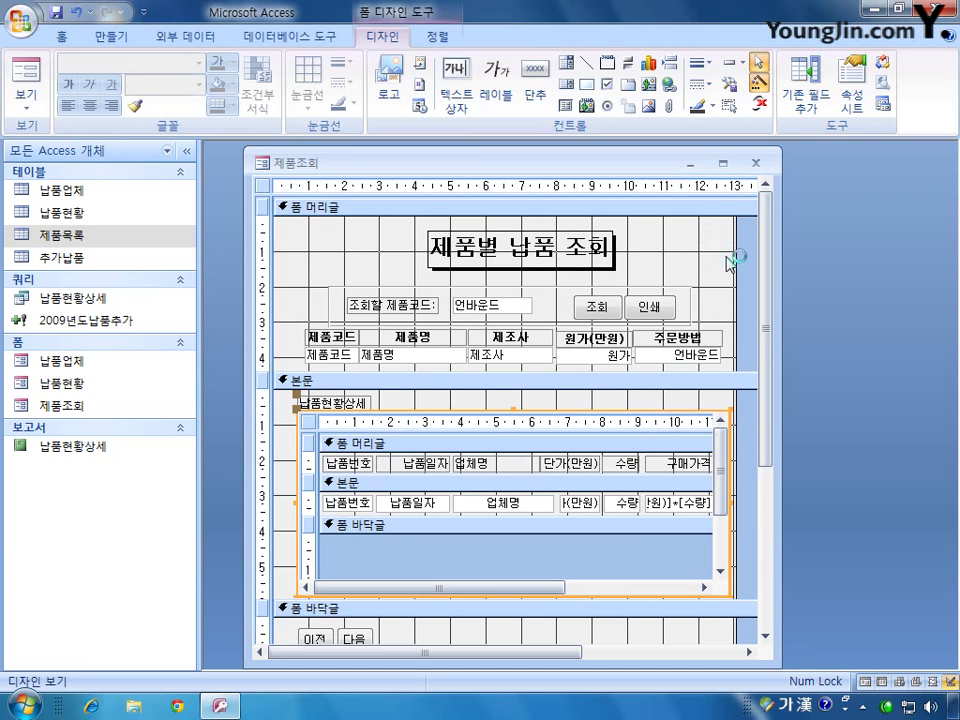
- Close the 제품조회 form with its changes saved, and reopen it in Design view
click(762, 166)
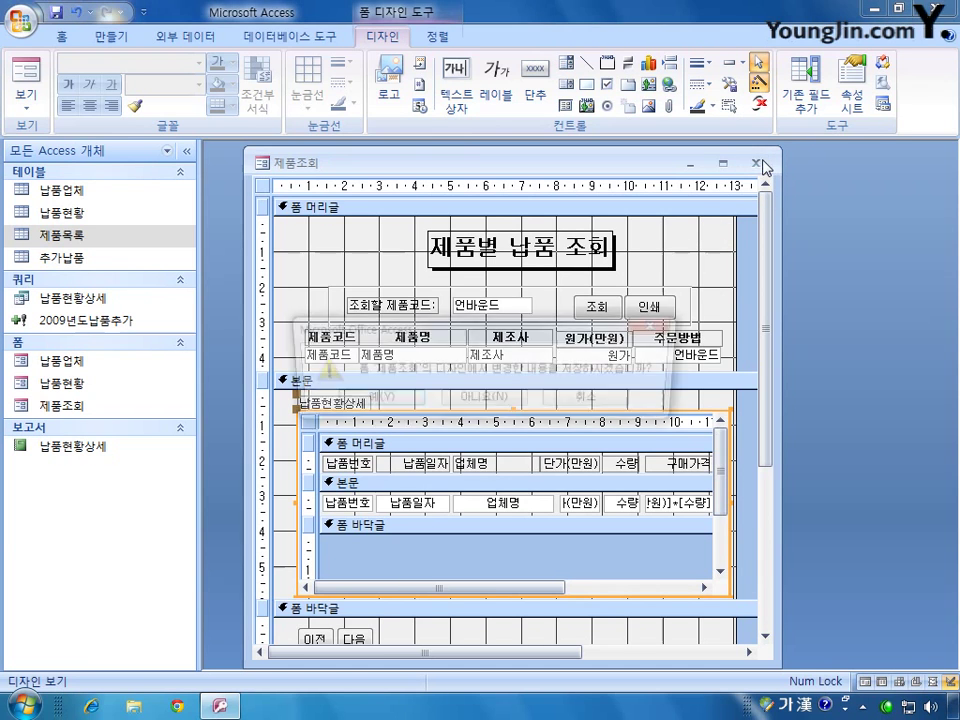
click(317, 396)
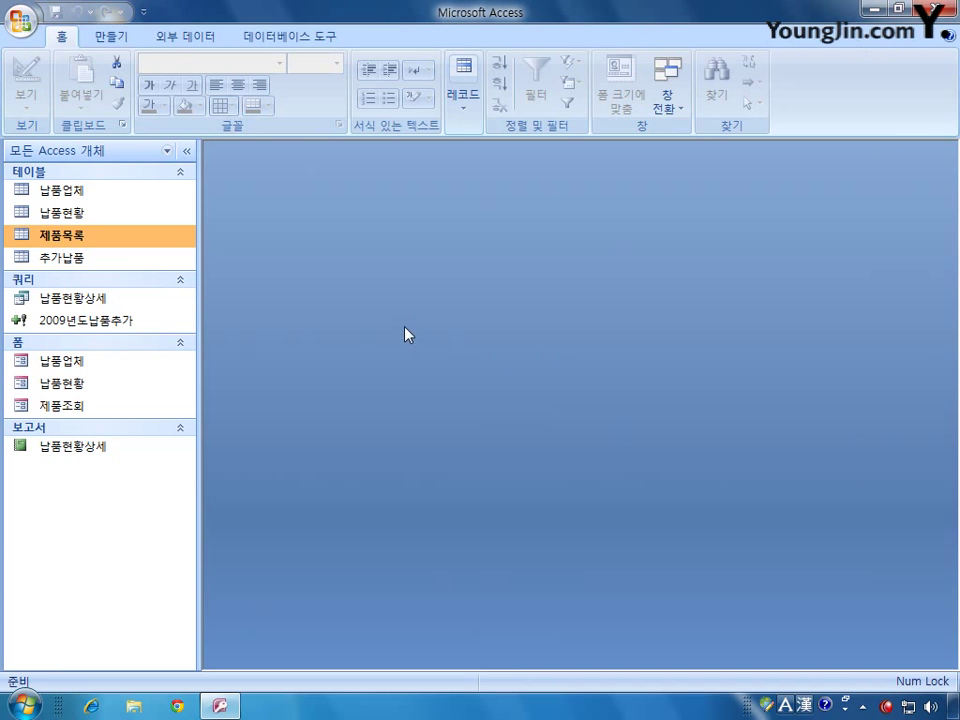
right_click(82, 411)
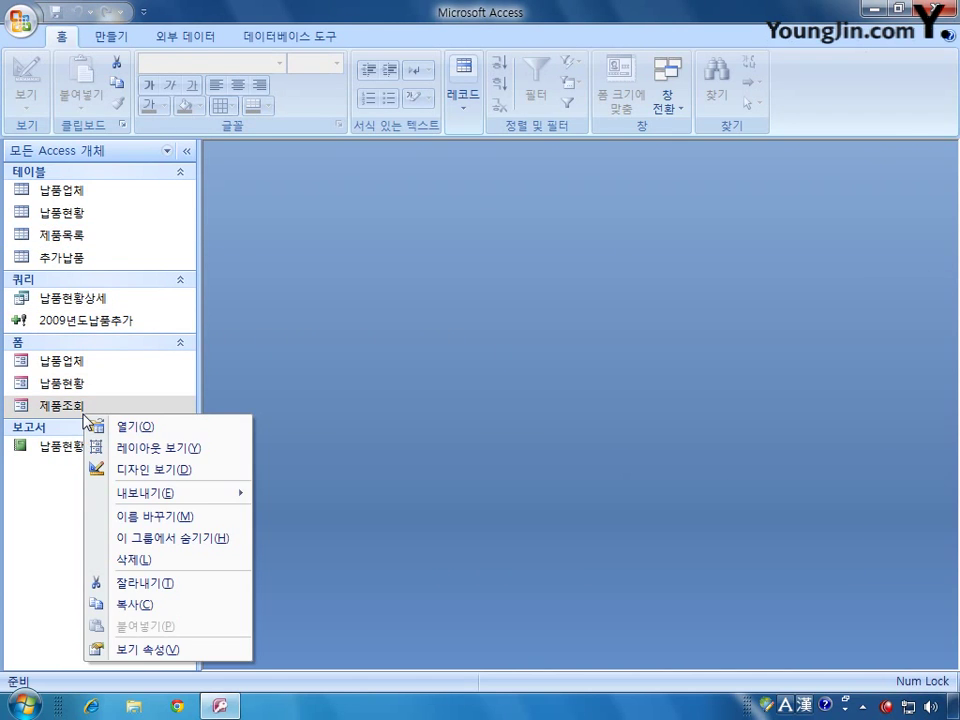
click(143, 470)
drag(529, 165, 545, 161)
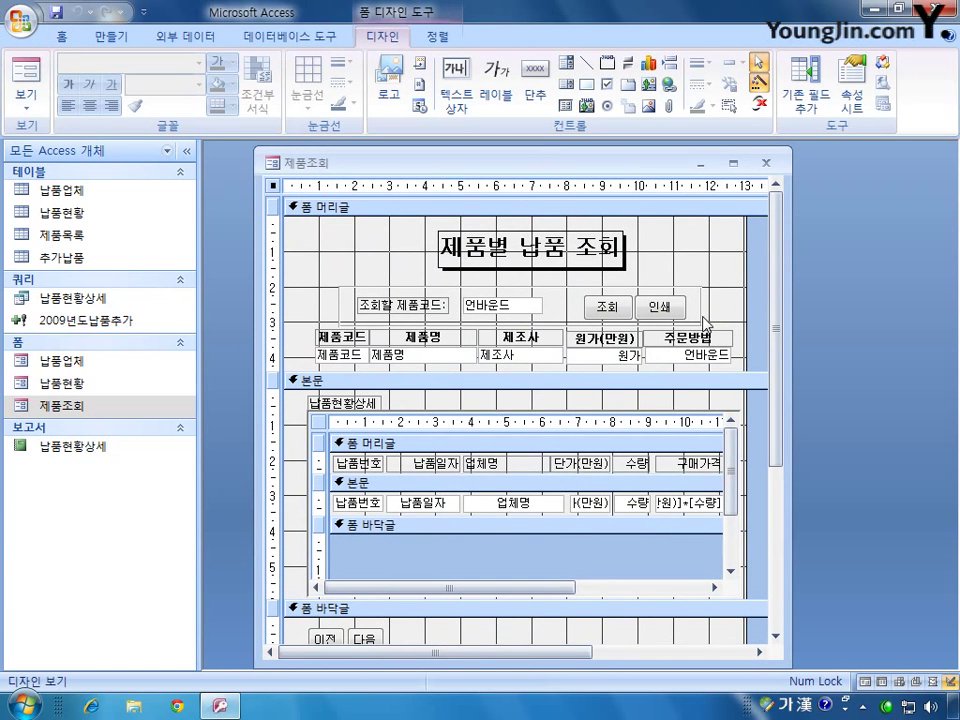
- With control wizards off, draw a command button about 1.8 cm by 0.6 cm in the right part of the 폼 바닥글 section
drag(778, 393, 777, 523)
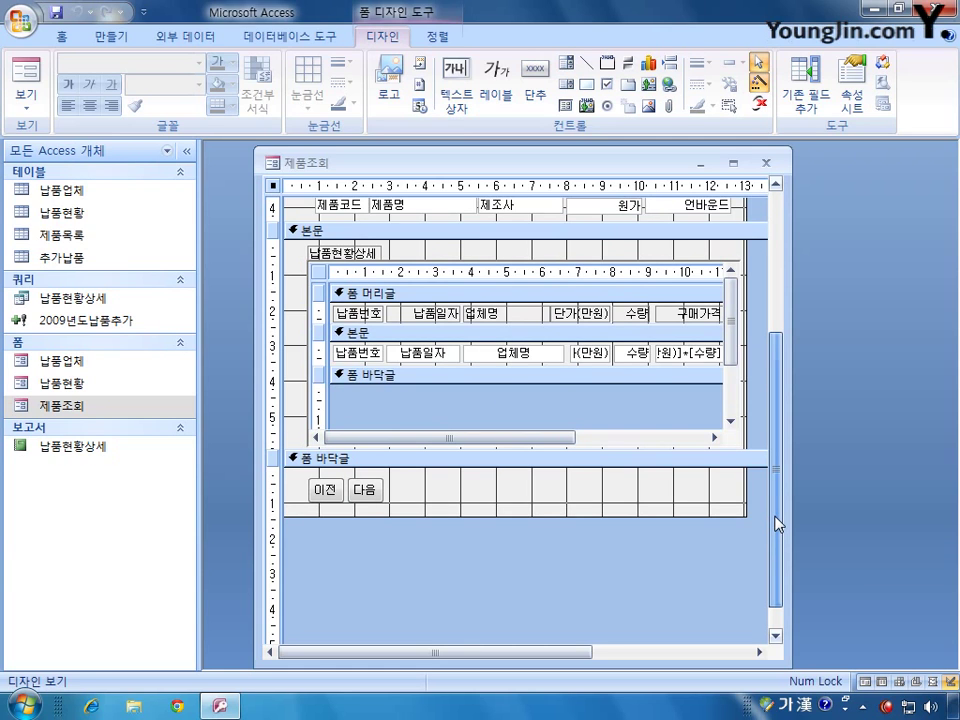
drag(777, 523, 780, 476)
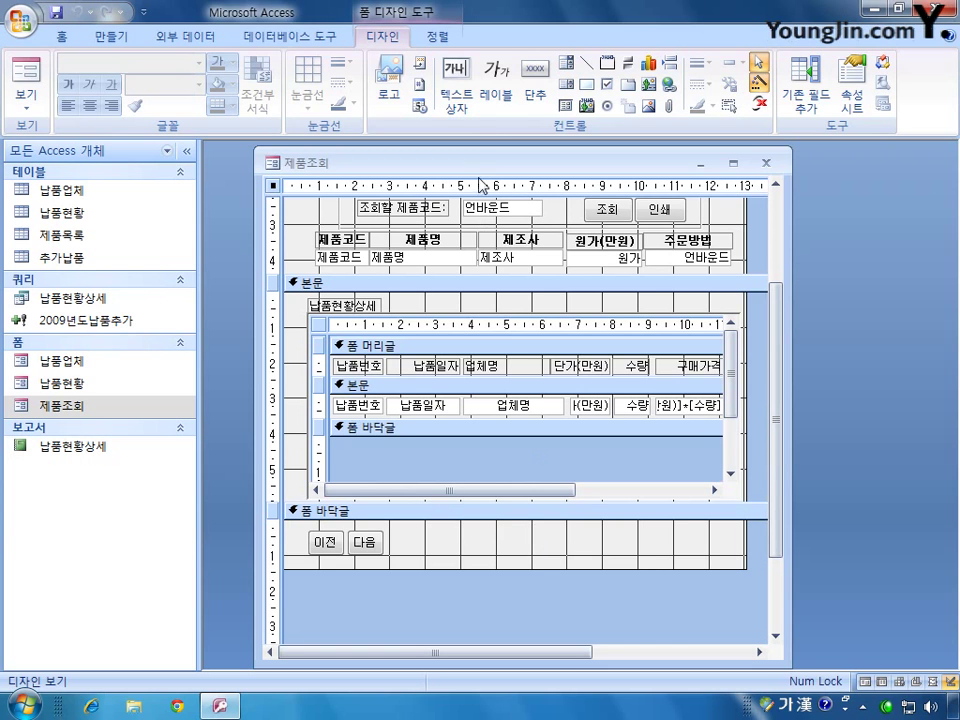
click(537, 82)
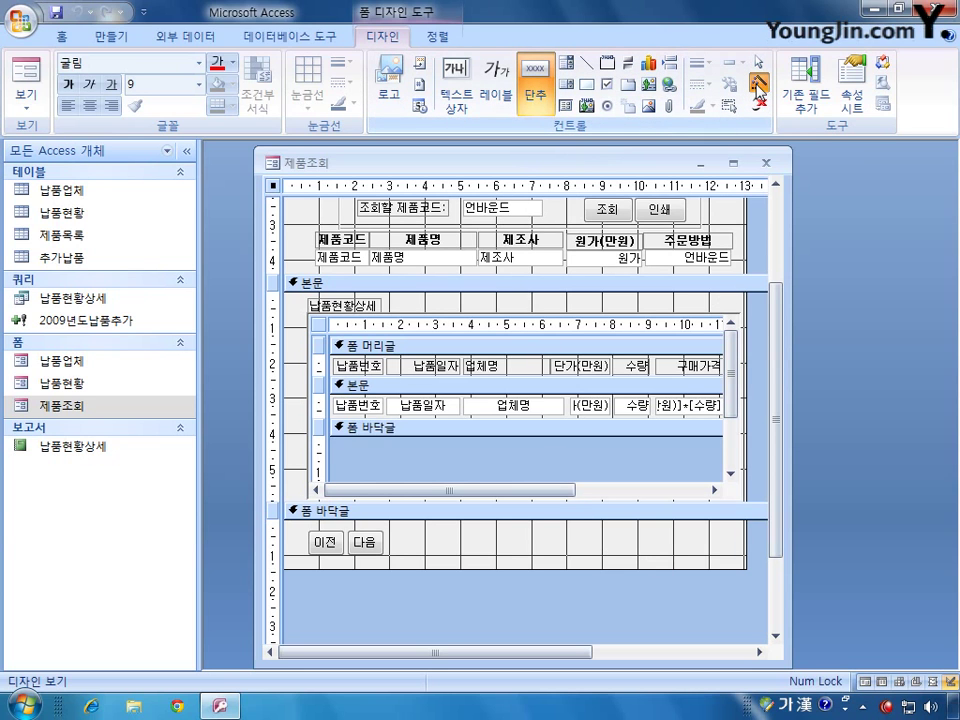
click(758, 88)
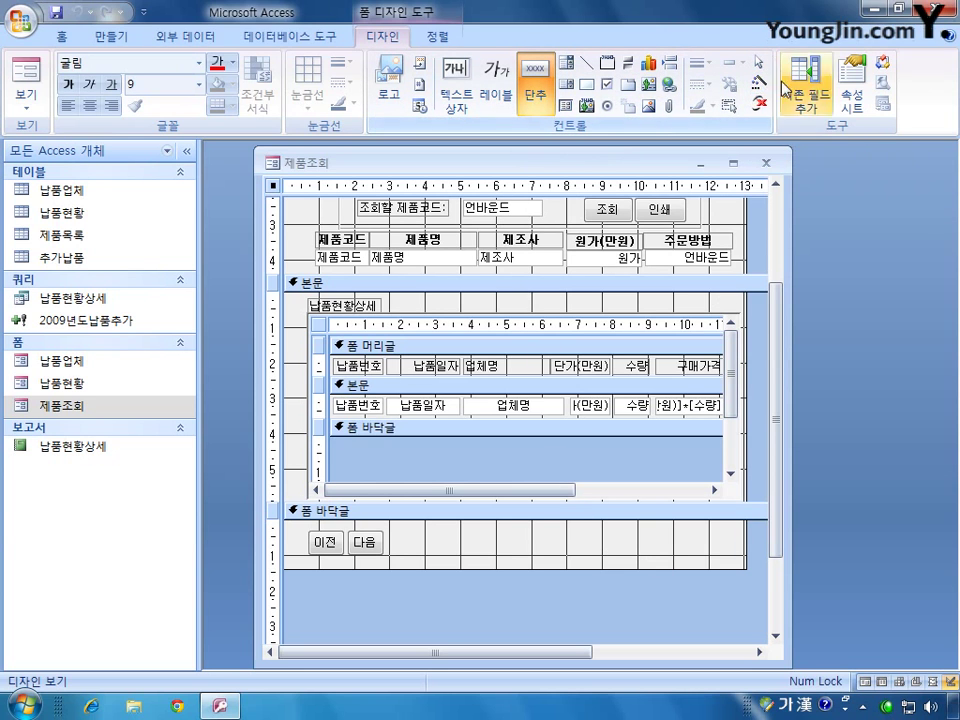
drag(623, 532, 688, 556)
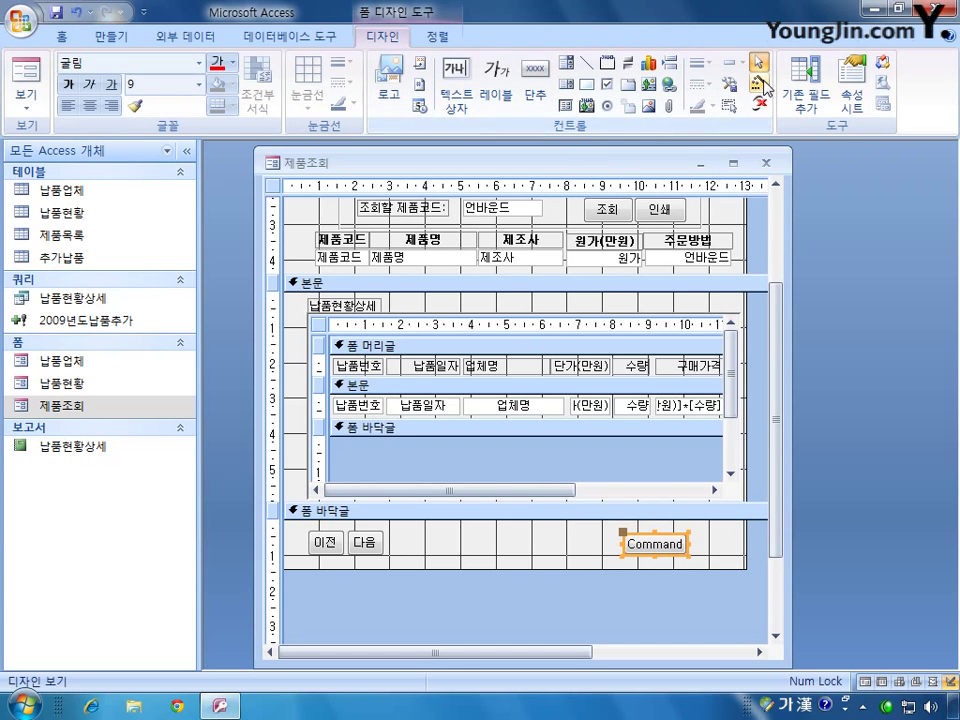
- Set the new command button's name to Cmd닫기 and its caption to 닫기
double_click(673, 537)
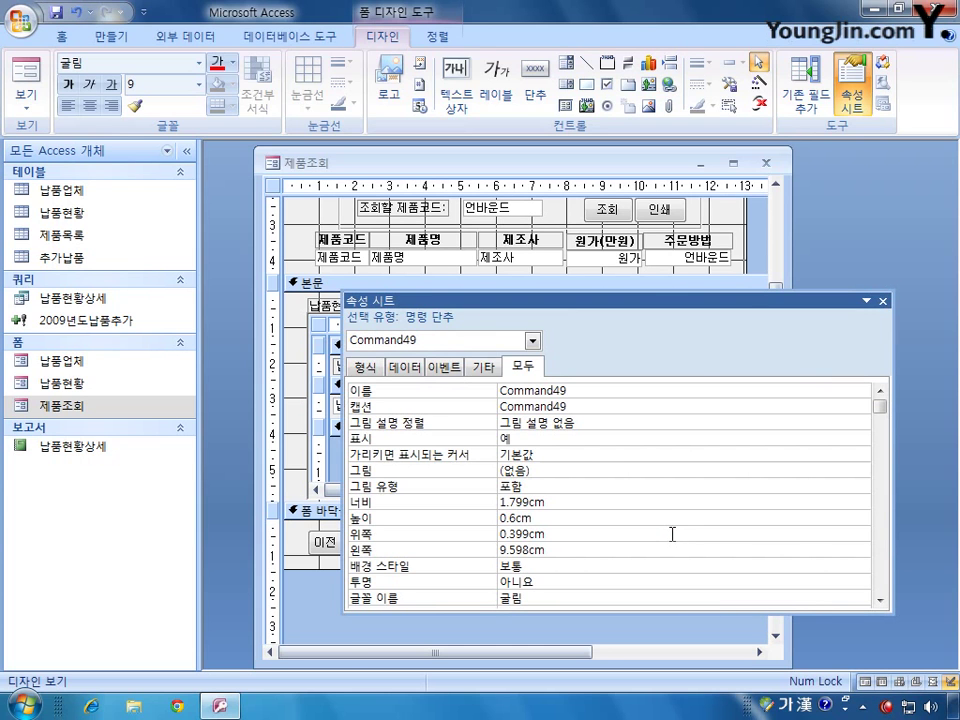
click(581, 394)
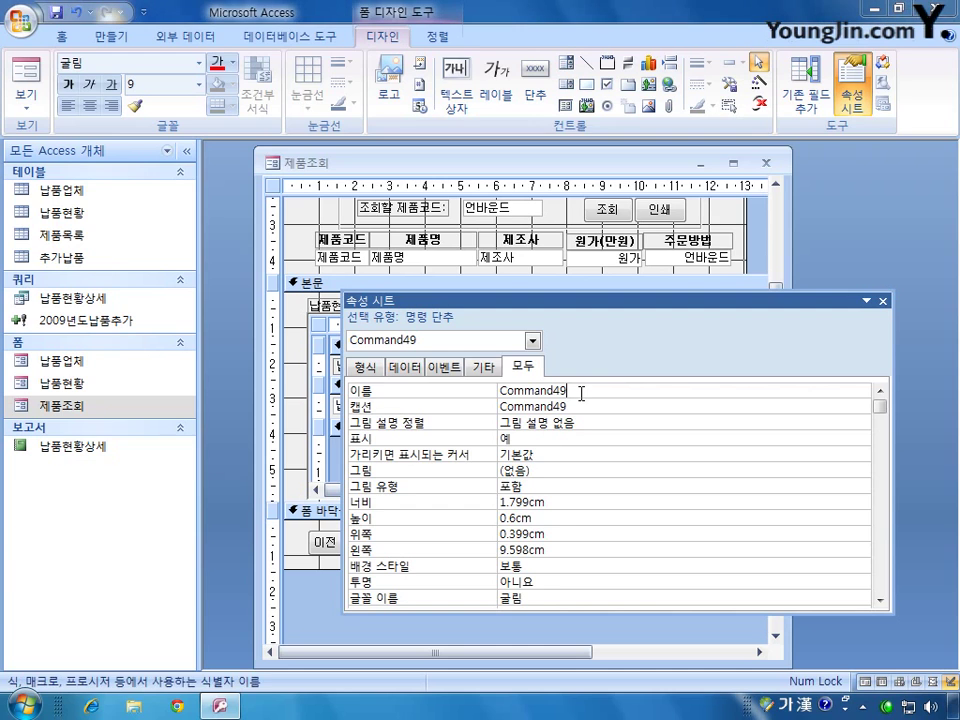
click(468, 393)
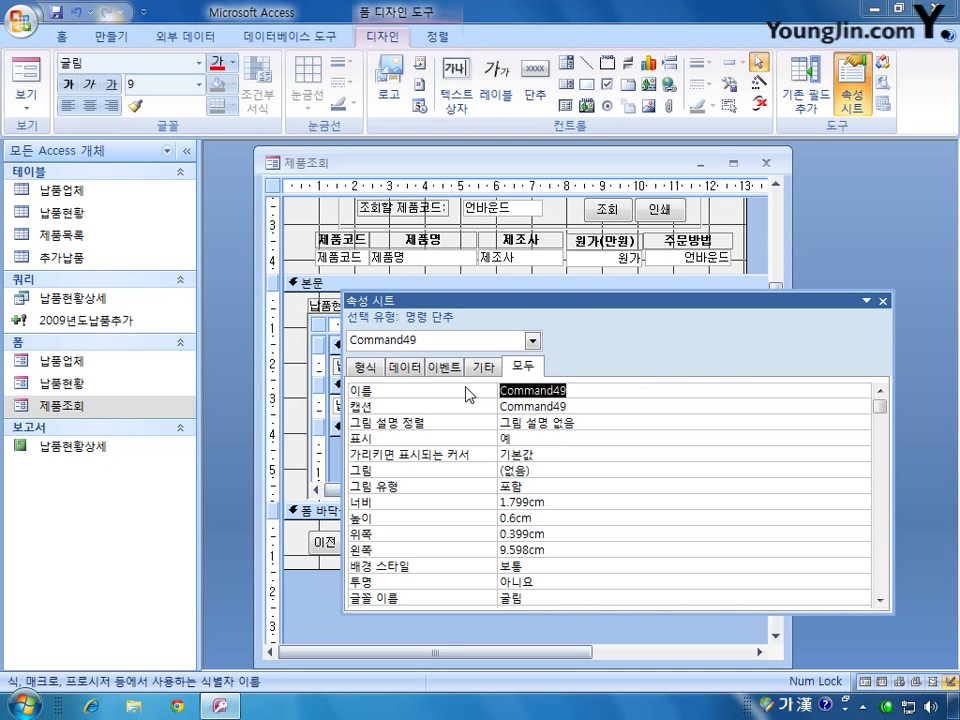
text(ㅁ)
key(BackSpace)
key(Hangul)
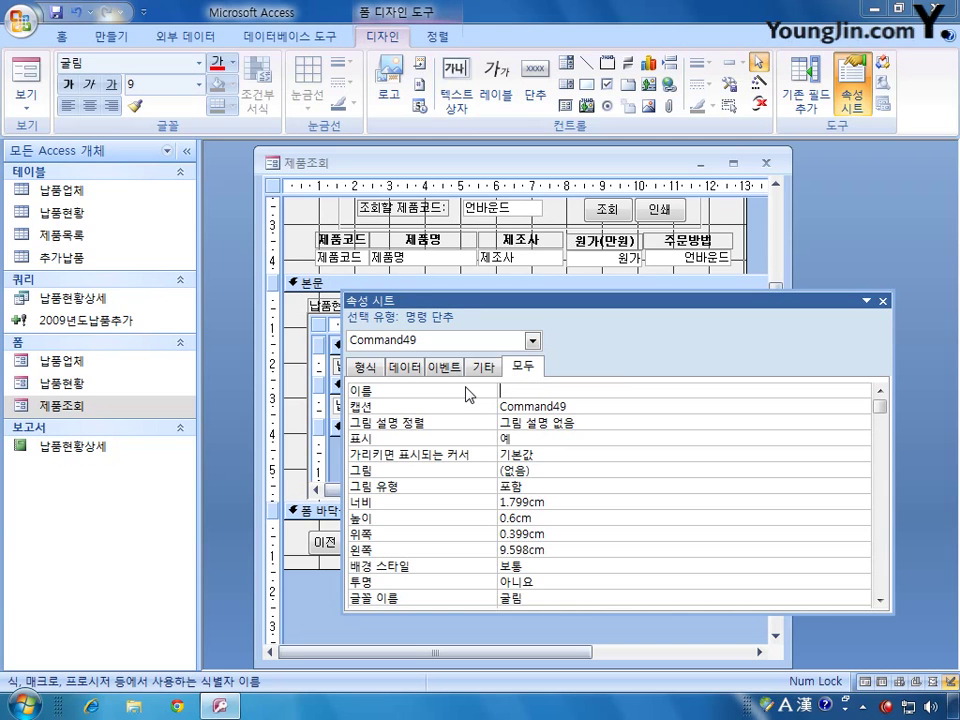
text(Cmd)
key(Hangul)
text(닫기)
key(Return)
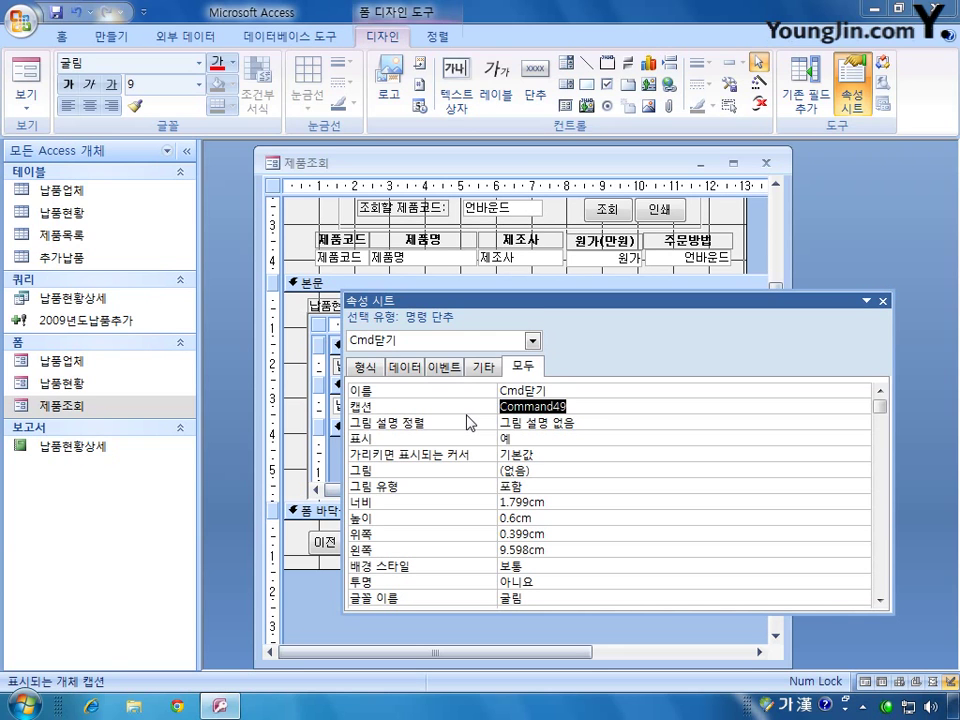
text(닫기)
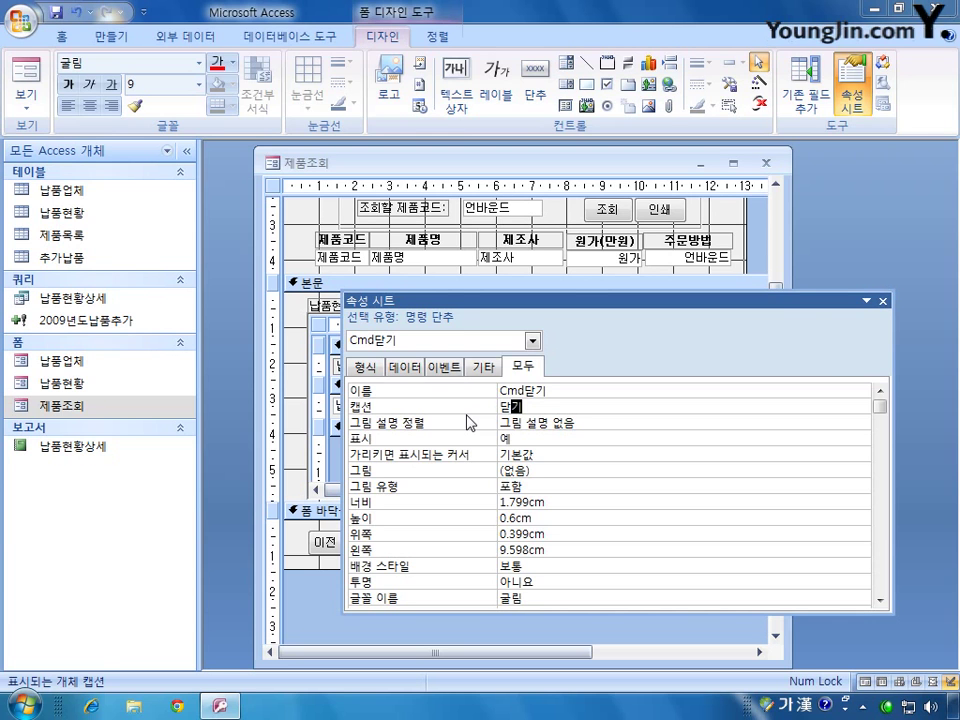
click(882, 301)
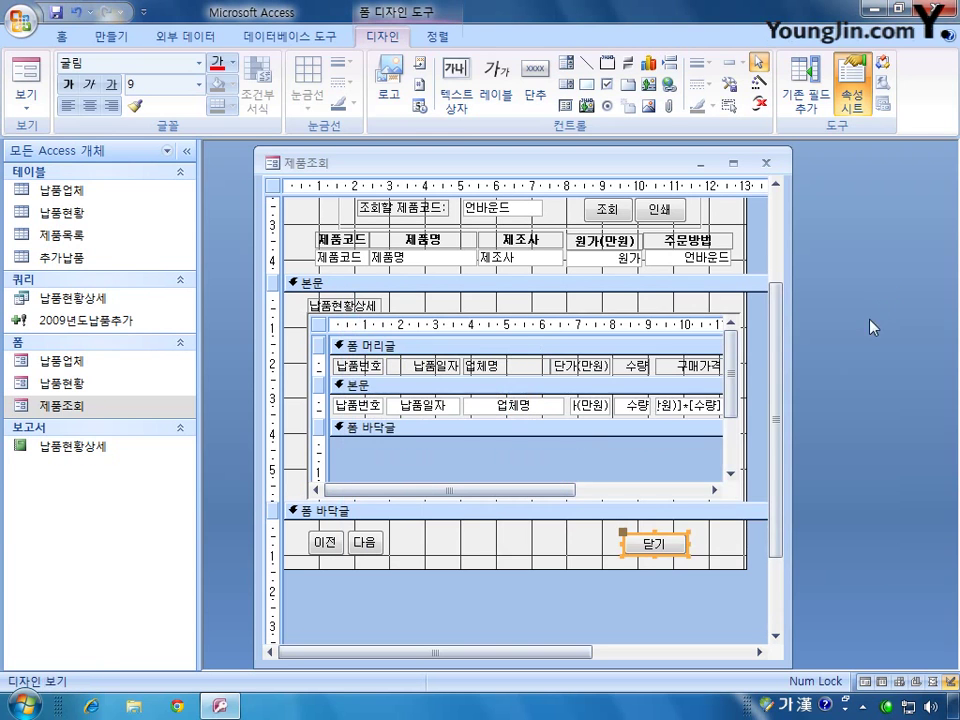
- Assign an event procedure to the Cmd닫기 button's On Click event and open its code
double_click(641, 536)
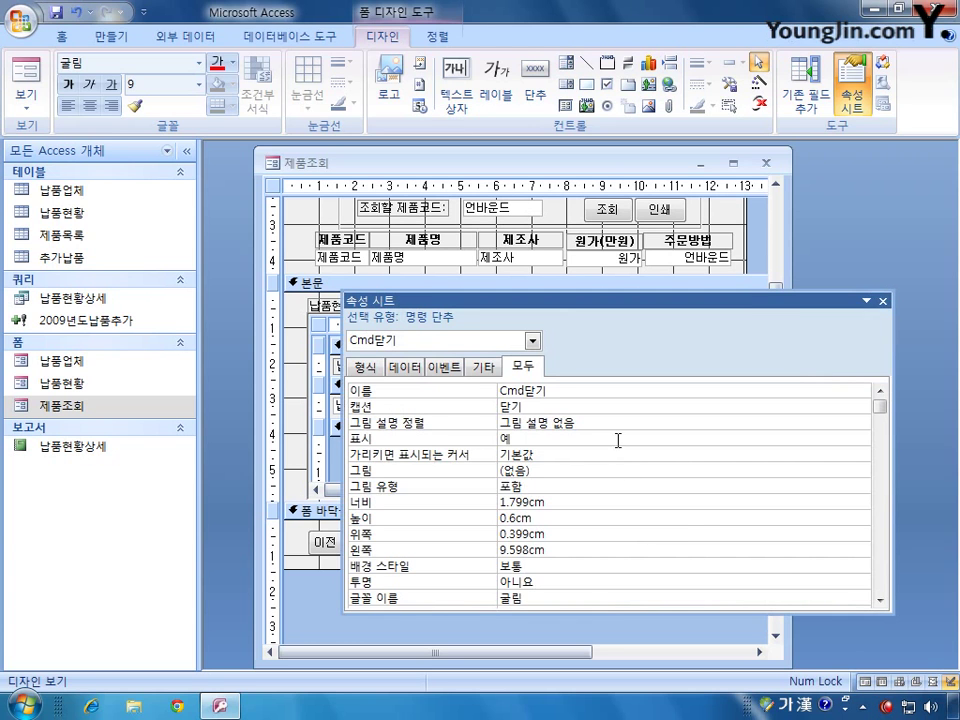
click(445, 366)
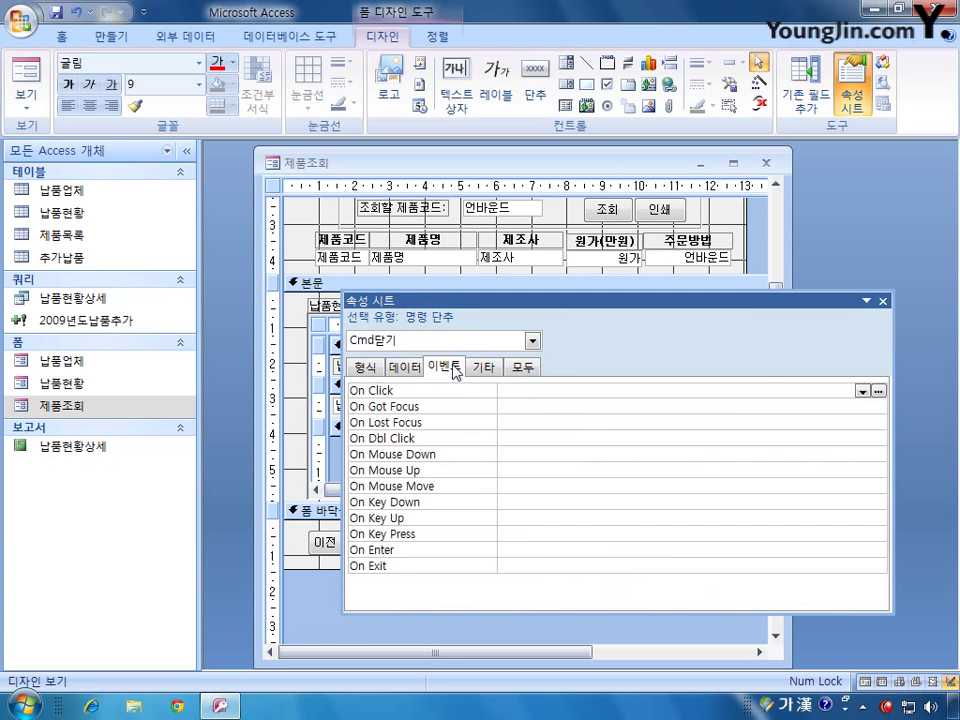
click(861, 391)
click(835, 405)
click(877, 390)
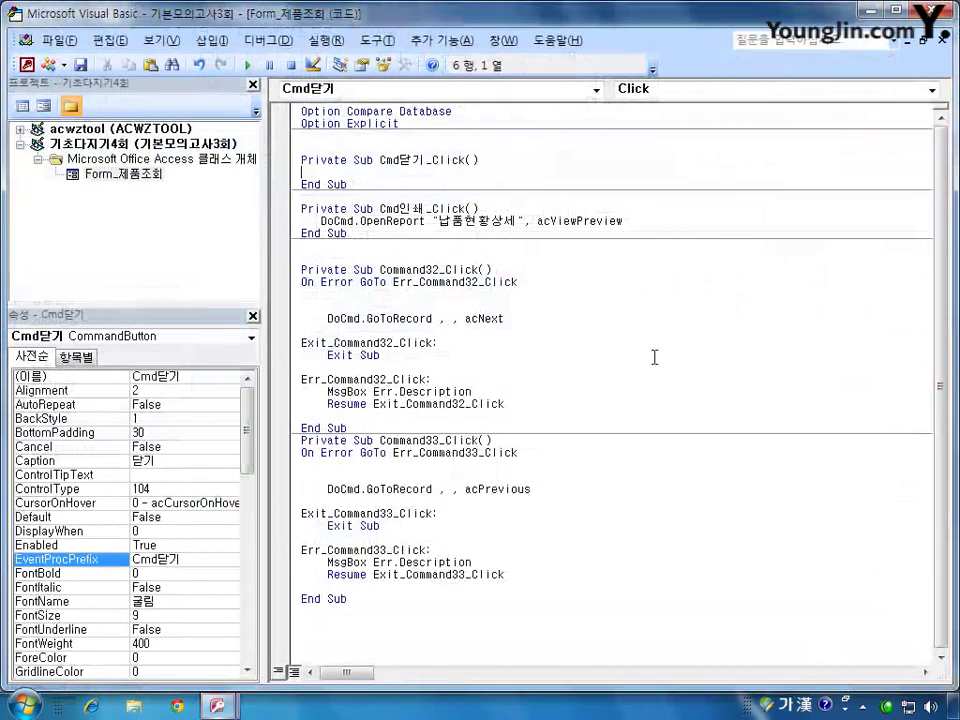
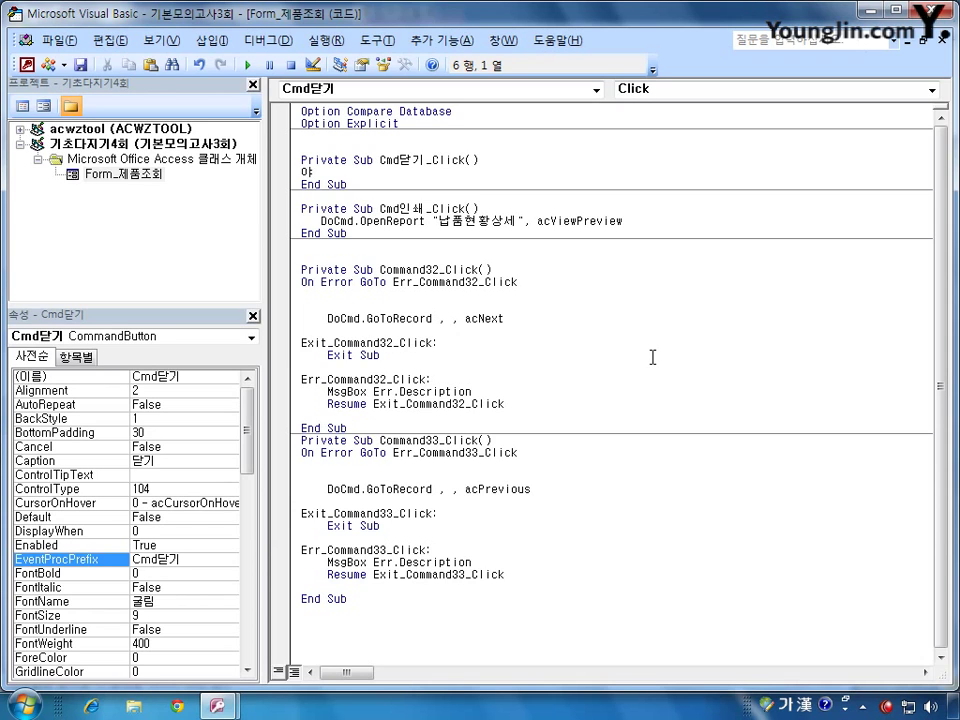
- Declare the variable a with Dim in the Cmd닫기_Click procedure
text(dim a)
key(BackSpace)
key(Return)
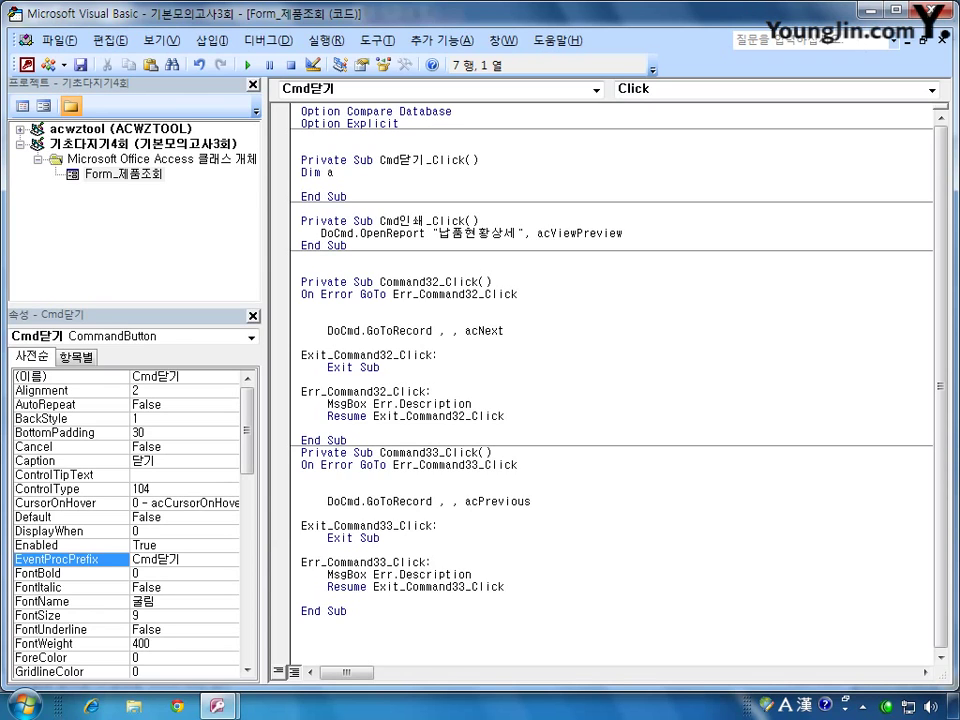
- Below the Dim line in Cmd닫기_Click, start assigning a MsgBox call to a with the prompt "현재 폼을 닫을까요?"
text(a=)
text(msgbox(")
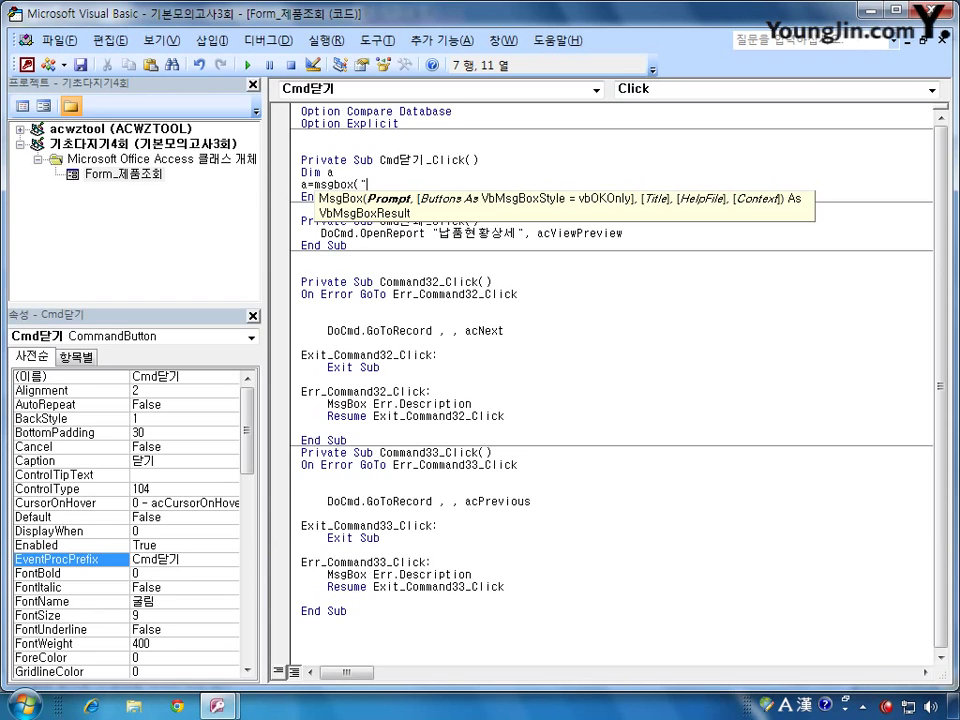
text(pul)
key(BackSpace)
key(BackSpace)
key(BackSpace)
text(종현재 폼을 닫)
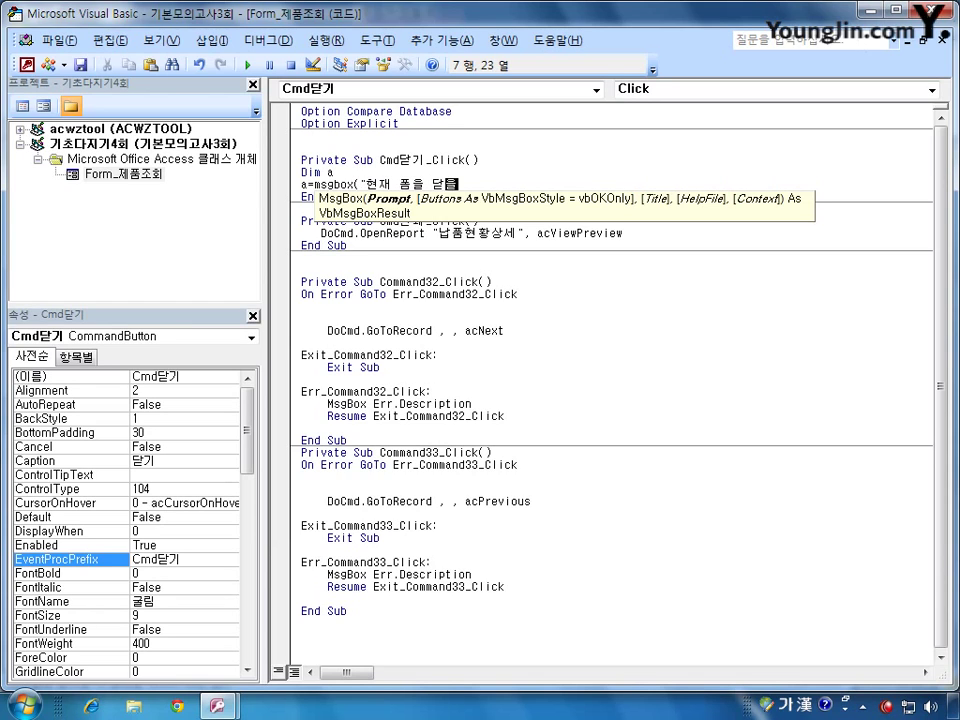
text(을까요?",)
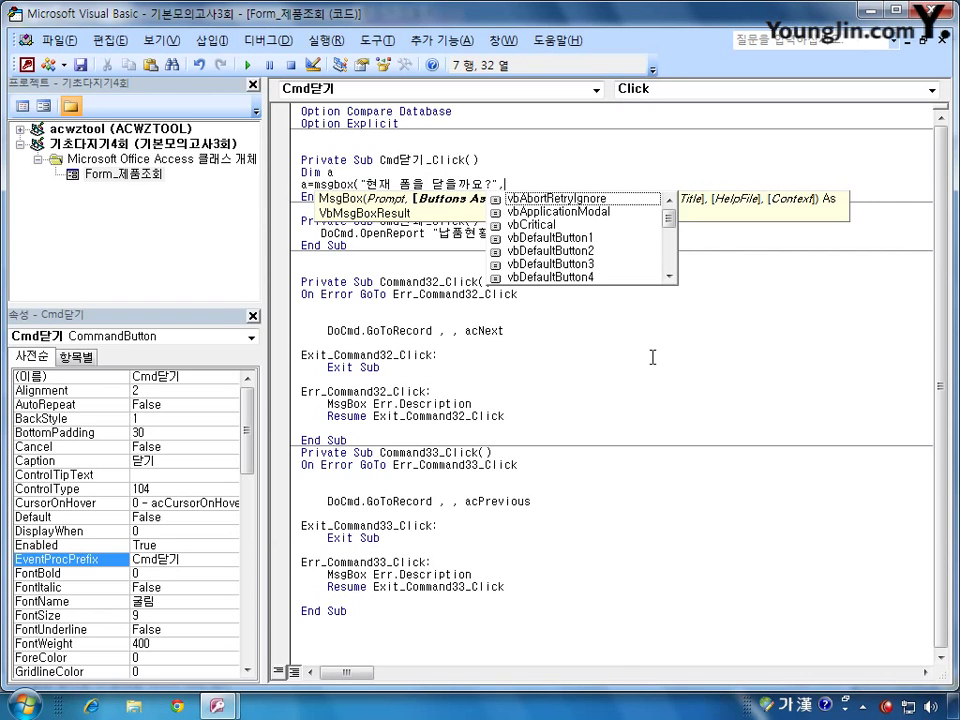
- Set the MsgBox call's Buttons argument to the vbQuestion icon constant
key(Down)
key(Down)
key(Down)
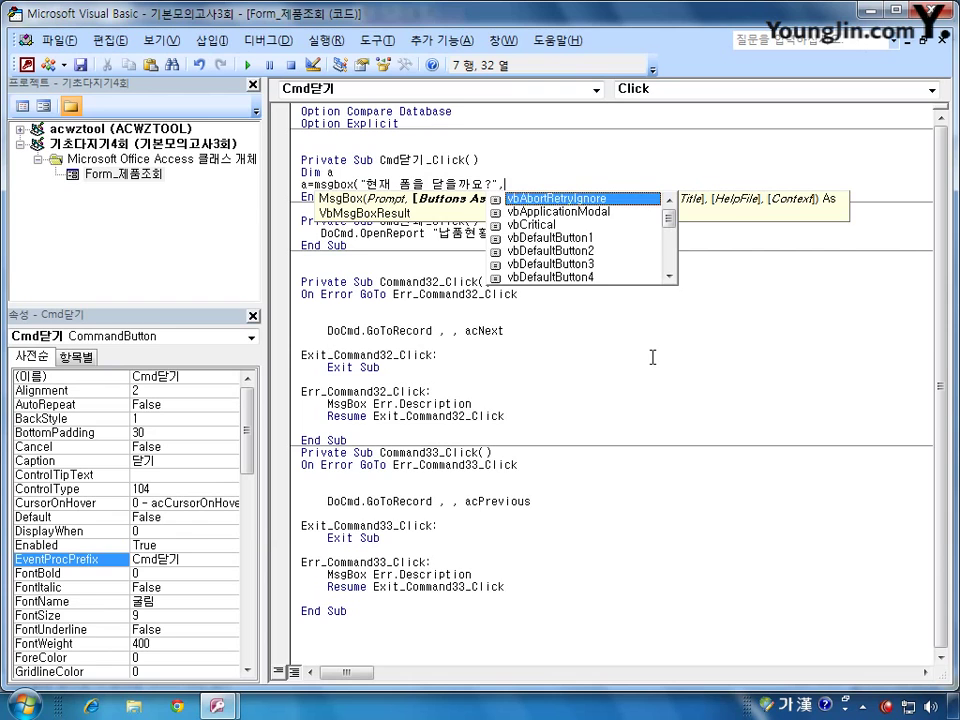
key(Down)
key(Down)
key(Down)
key(Down)
key(Down)
key(Down)
key(Down)
key(Down)
key(Down)
key(Down)
key(Down)
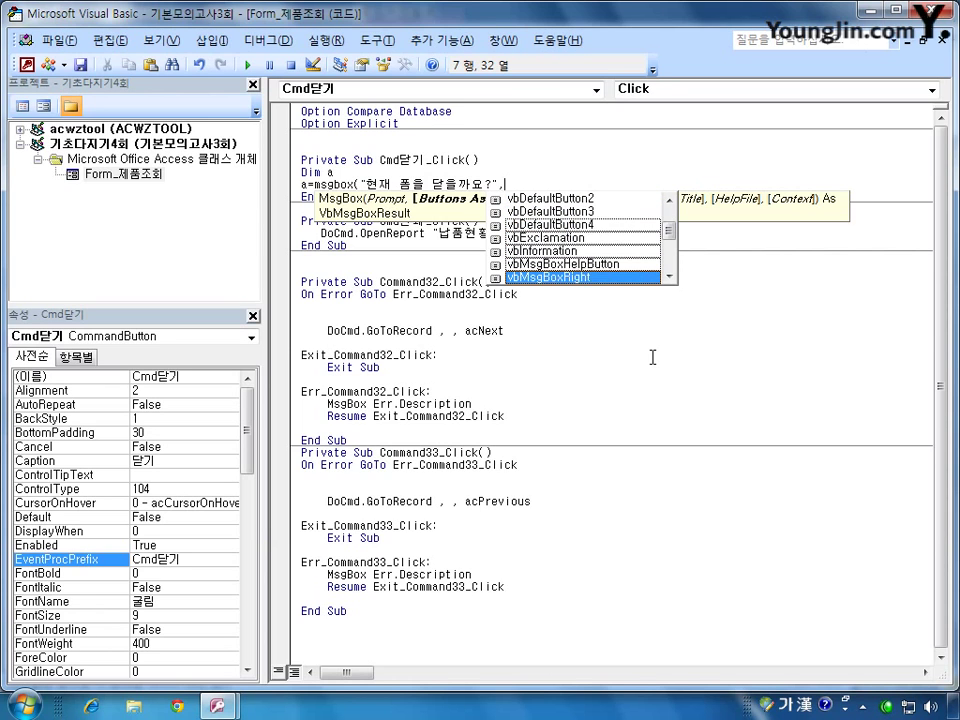
key(Down)
key(Down)
key(Down)
key(Up)
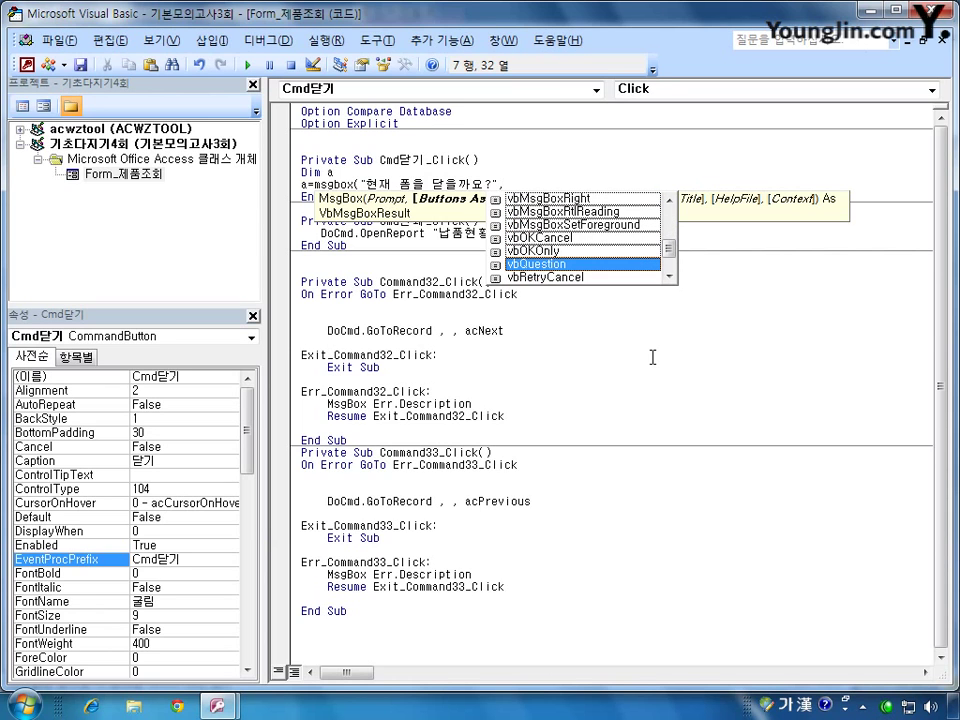
key(Tab)
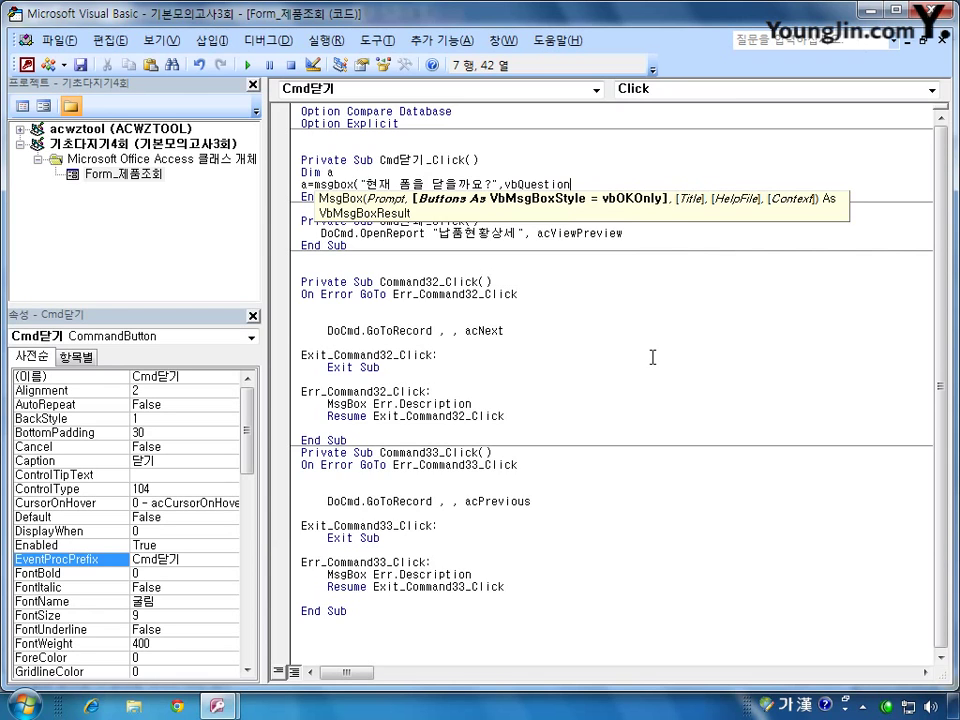
- Add vbYesNo to vbQuestion with a plus sign in the MsgBox Buttons argument
text(+)
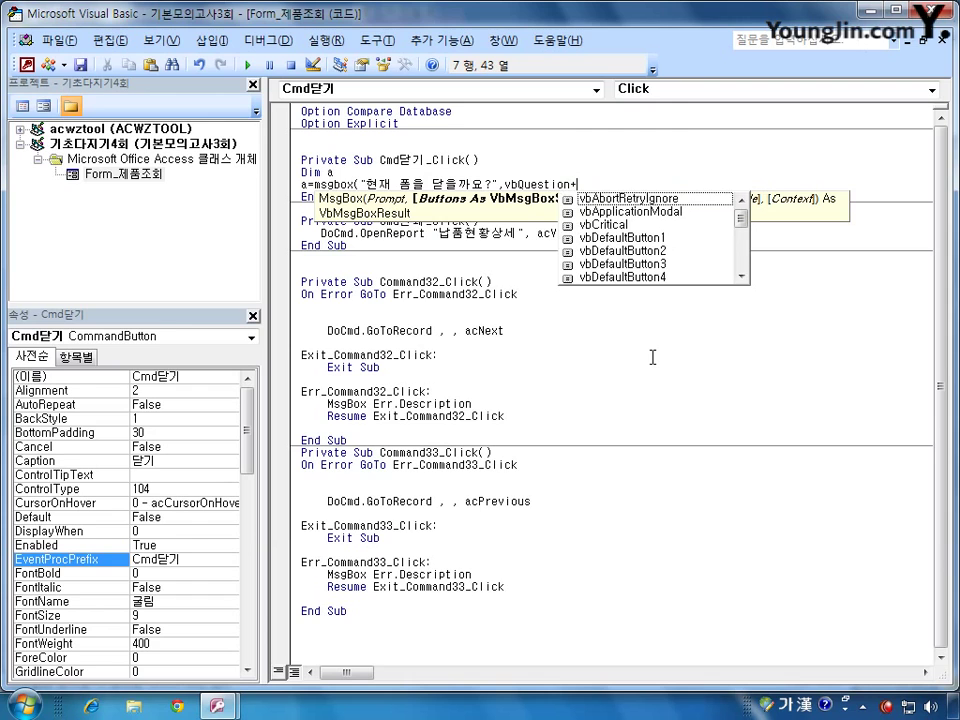
key(Down)
key(Down)
key(Down)
key(Down)
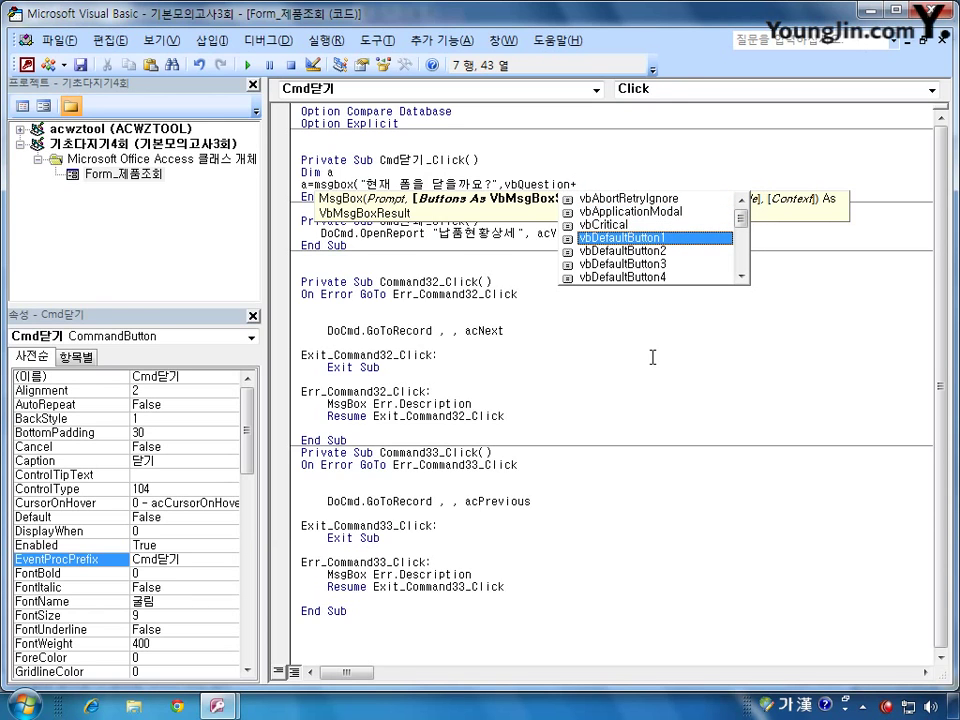
key(Down)
key(Down)
key(Down)
key(Down)
key(Down)
key(Down)
key(Down)
key(Down)
key(Down)
key(Down)
key(Down)
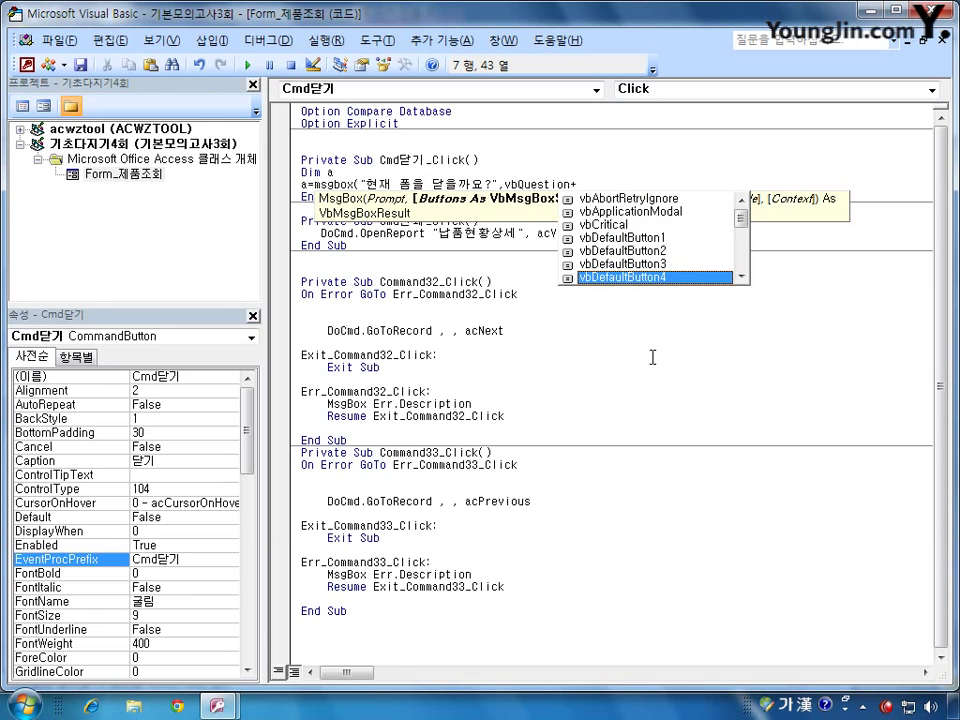
key(Down)
key(Down)
key(Down)
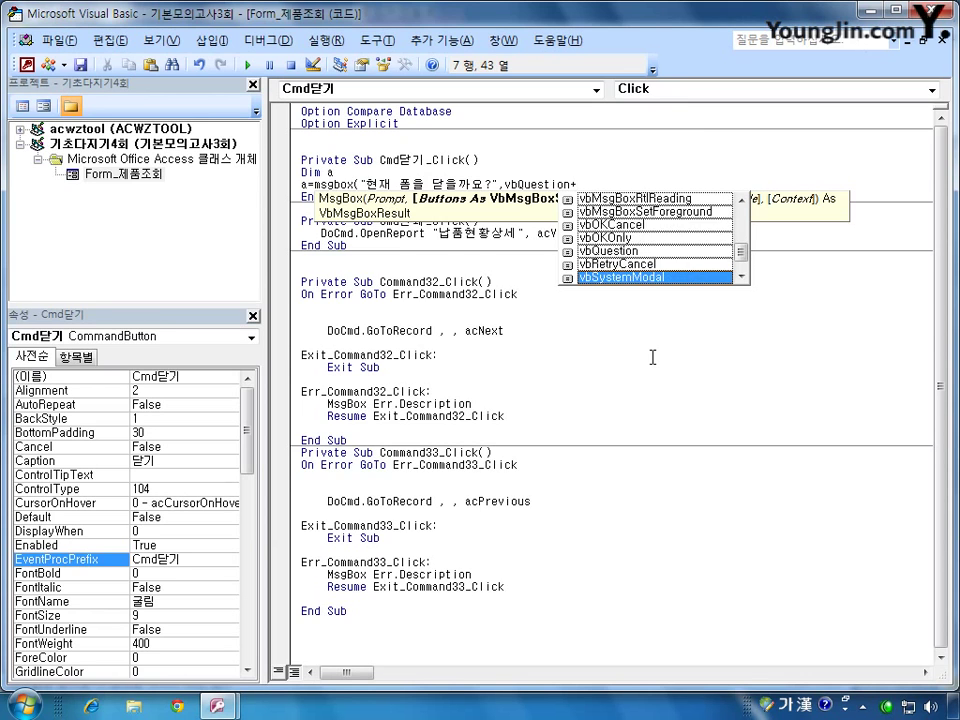
key(Tab)
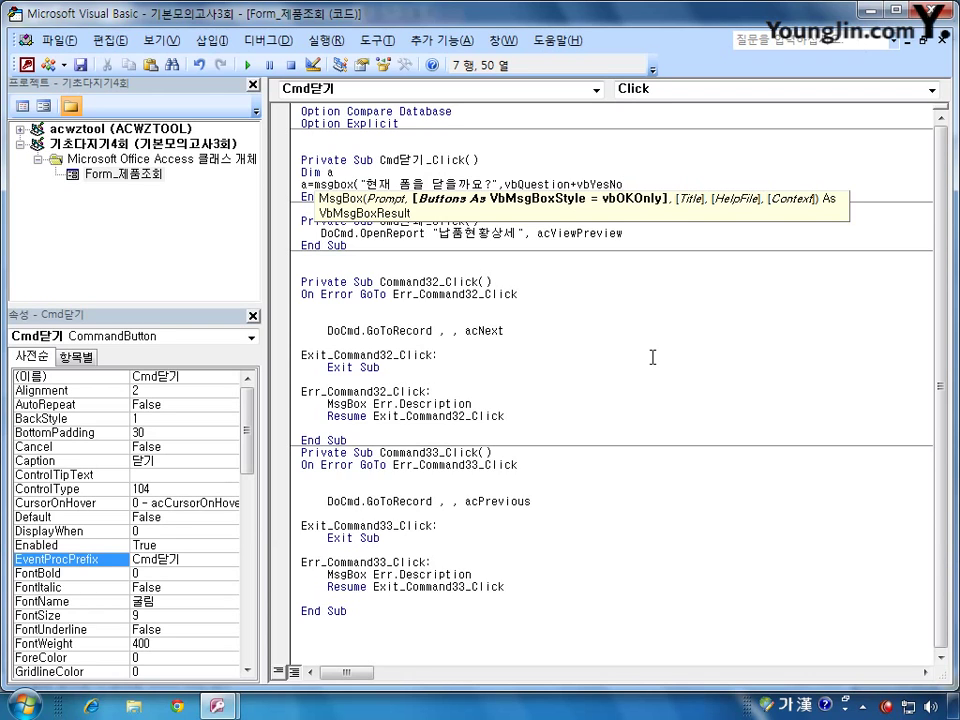
- Give the message box the title "작업종료" and complete the MsgBox statement
text(,"w)
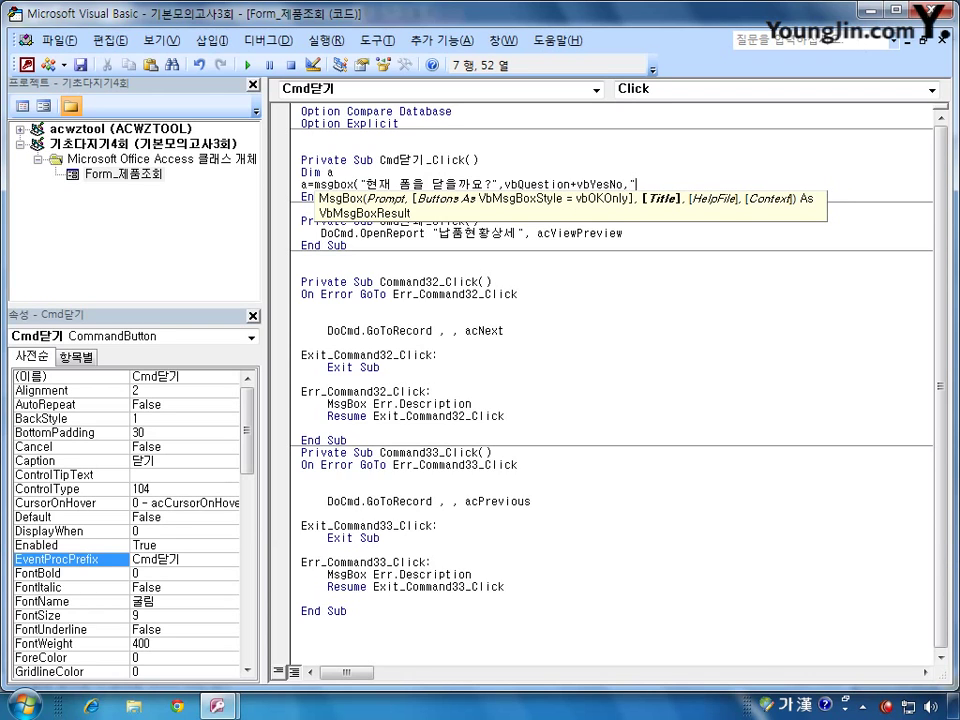
key(BackSpace)
text(작업종료"))
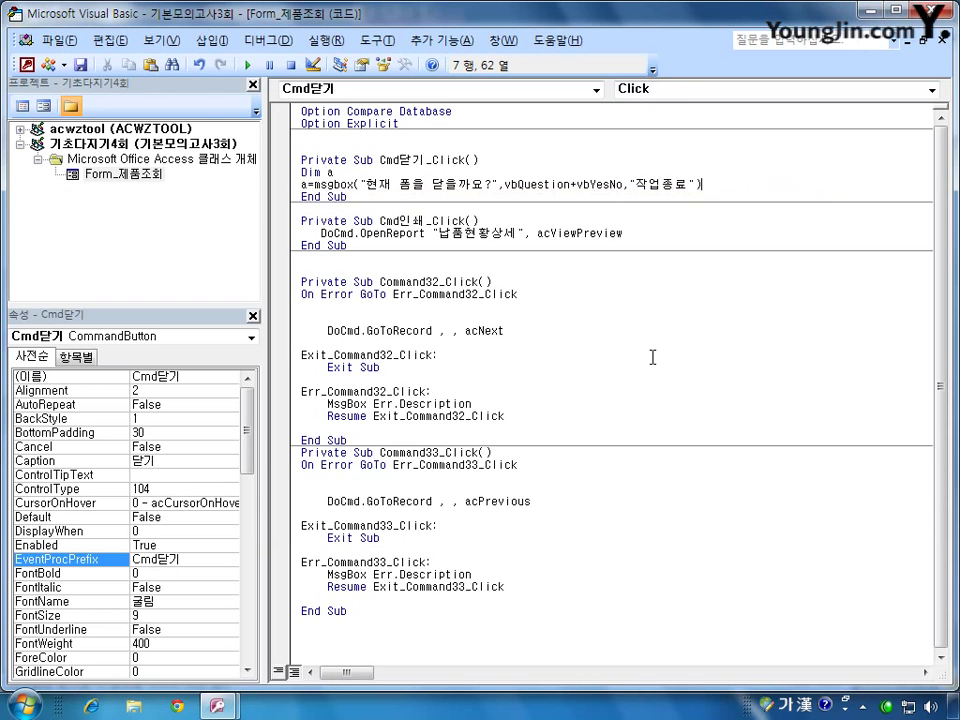
key(Return)
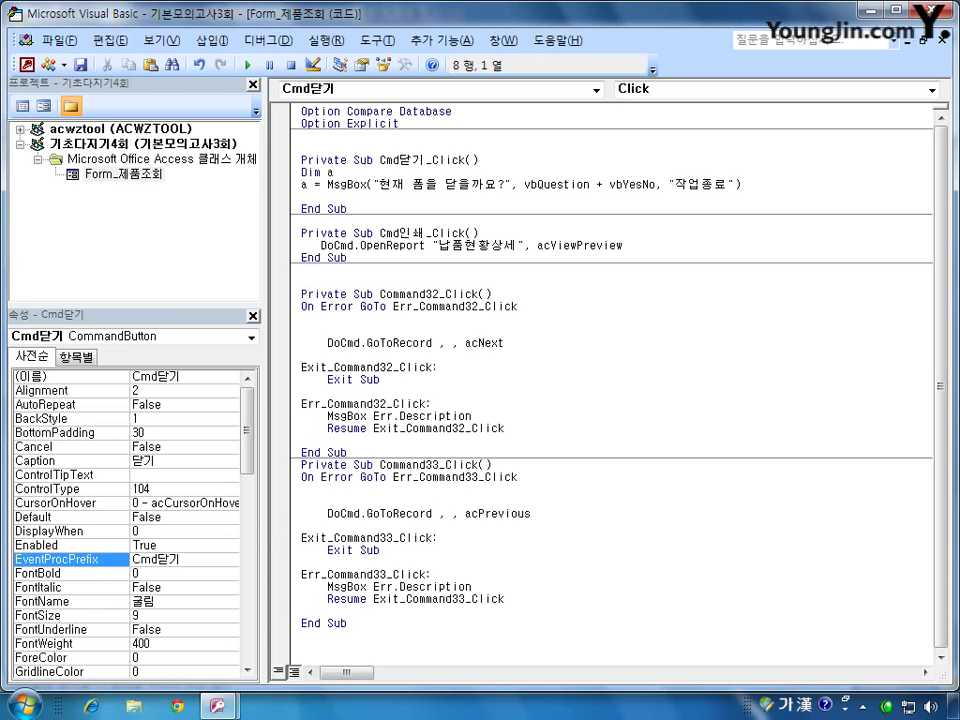
- Below the MsgBox line, write an If a = vbYes Then condition with DoCmd.Close as its action
text(ㅑ)
key(BackSpace)
text(ㅏ)
key(BackSpace)
key(Hangul)
text(if a = vbyes)
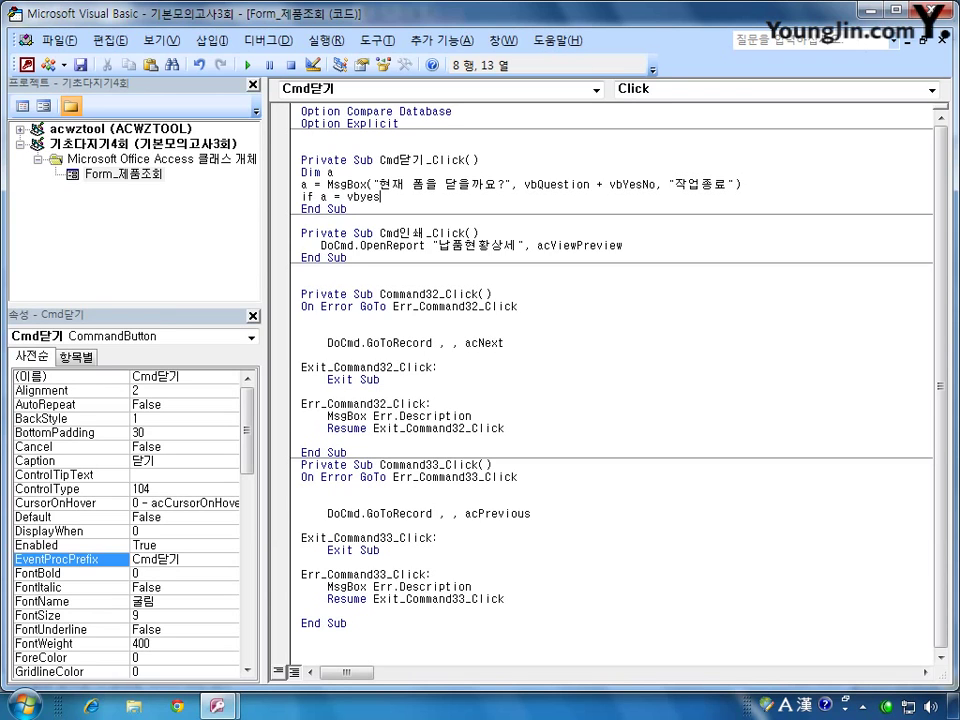
text( then)
key(Return)
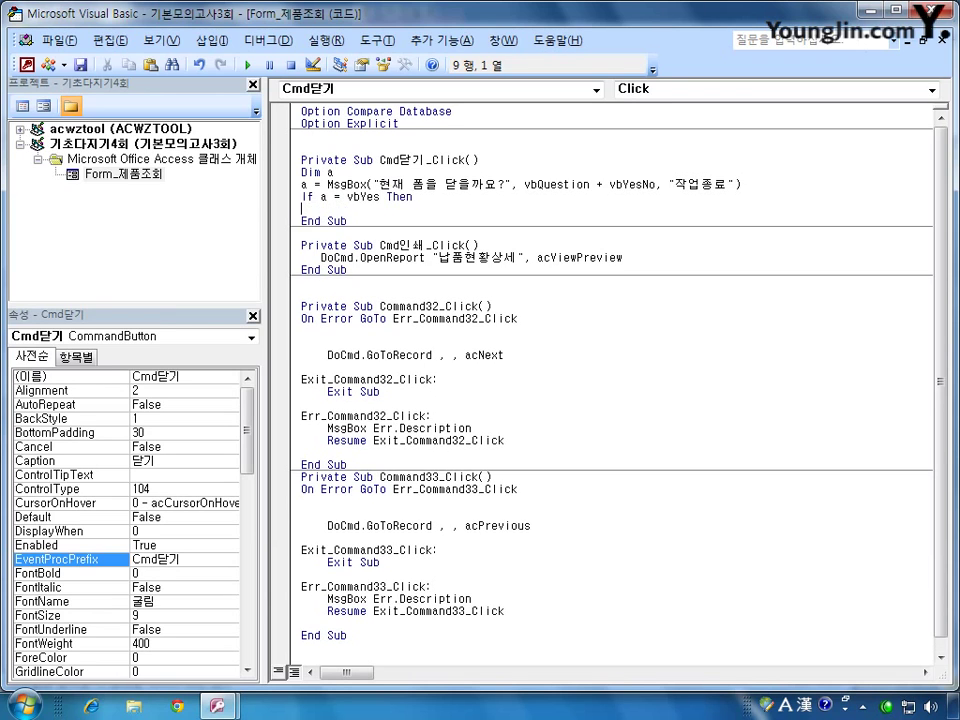
text(docmd.close)
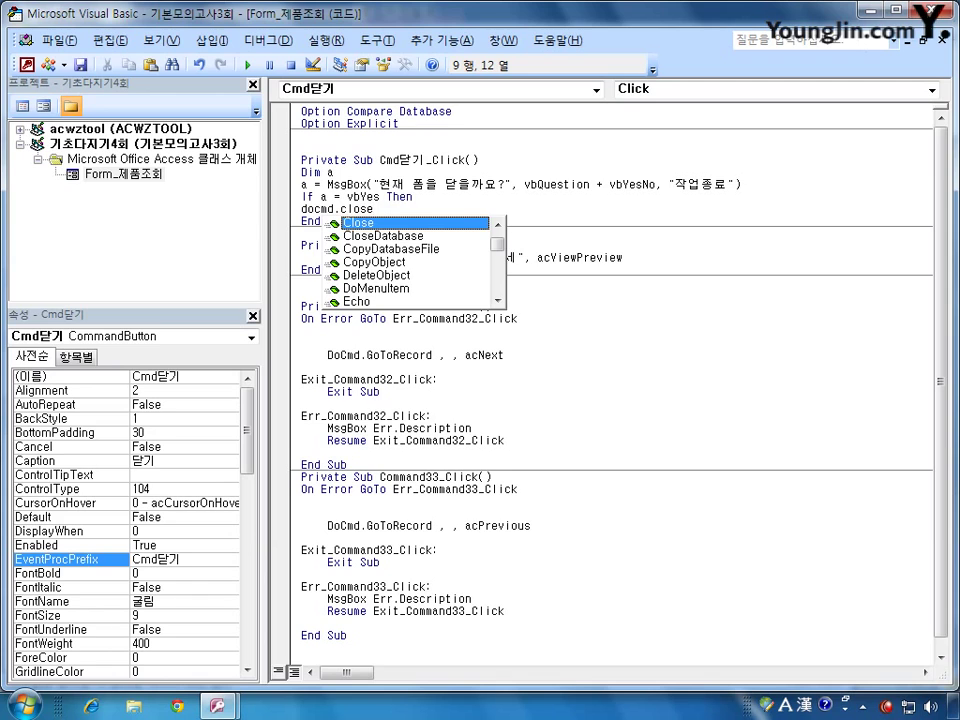
- Complete the If block of the Cmd닫기_Click procedure with DoCmd.Close and End If, and return to the form design
key(Return)
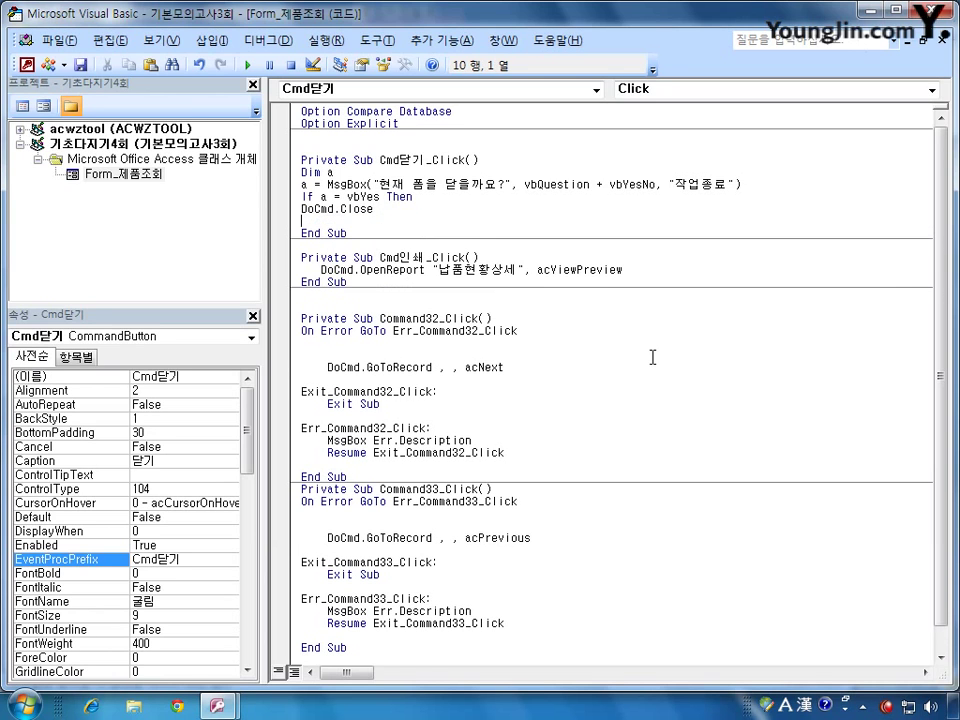
text(end if)
key(Down)
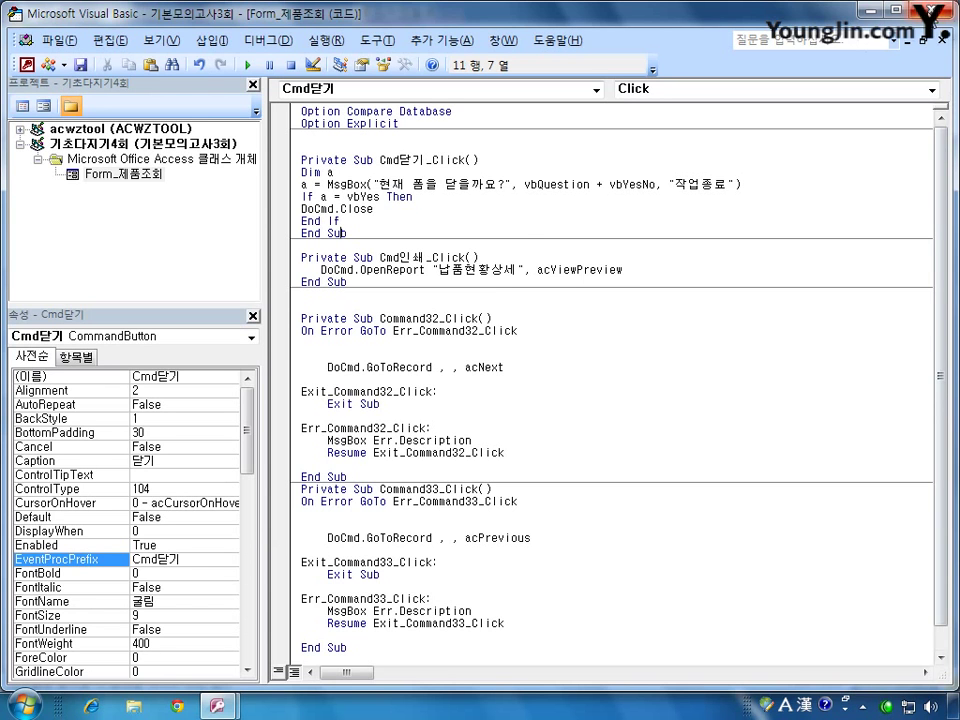
key(alt+F11)
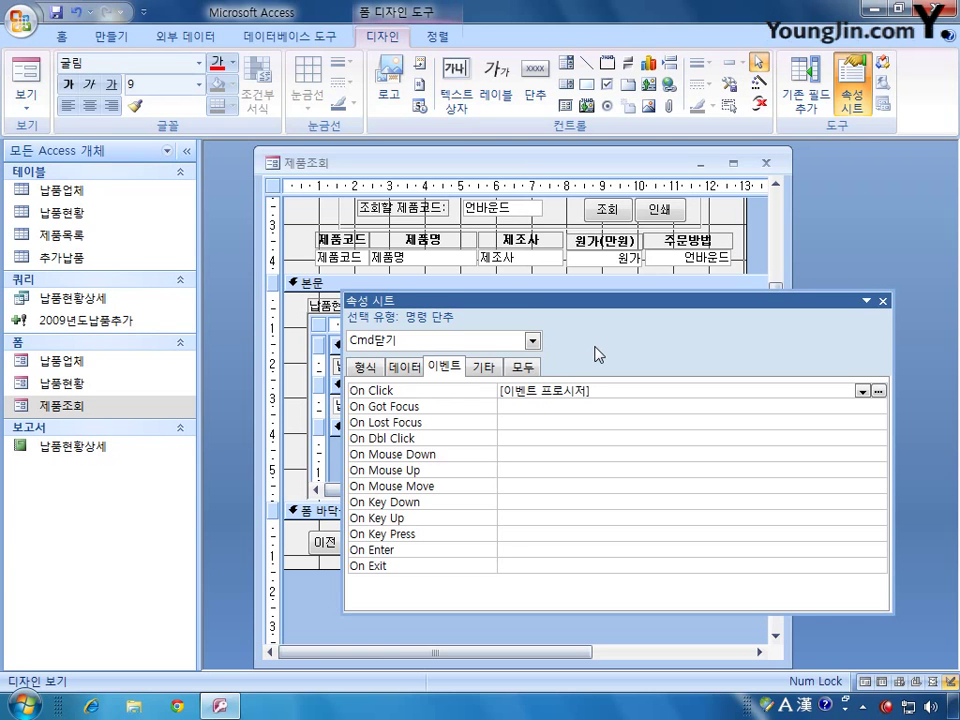
- Set the control source of the Txt주문방법 text box to =IIf([원가]>=10,"본사주문","개별주문")
click(533, 341)
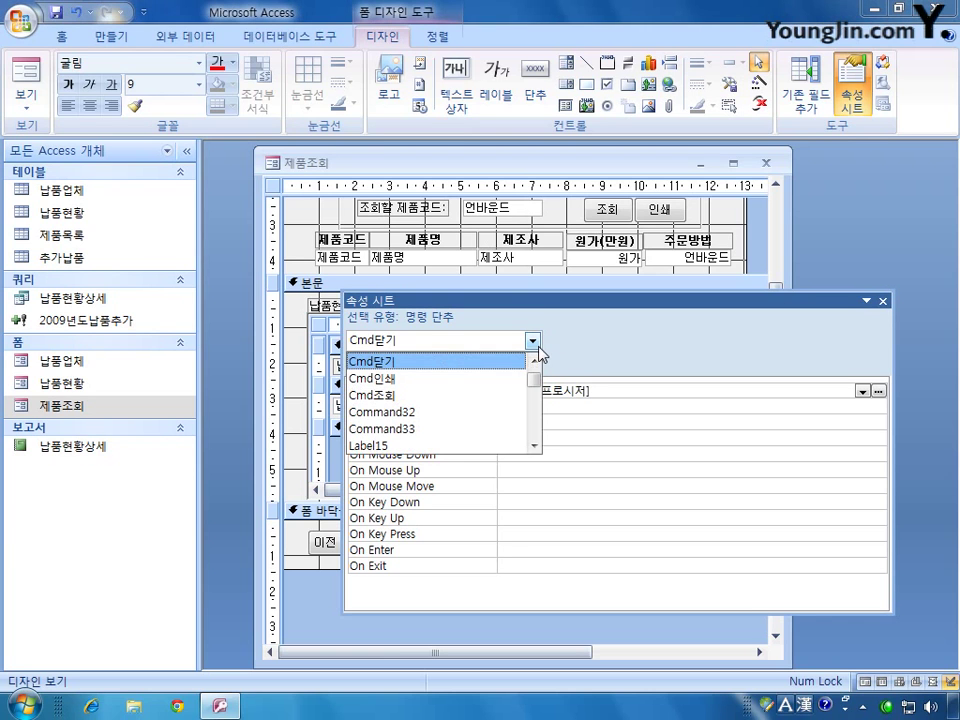
drag(538, 387, 538, 420)
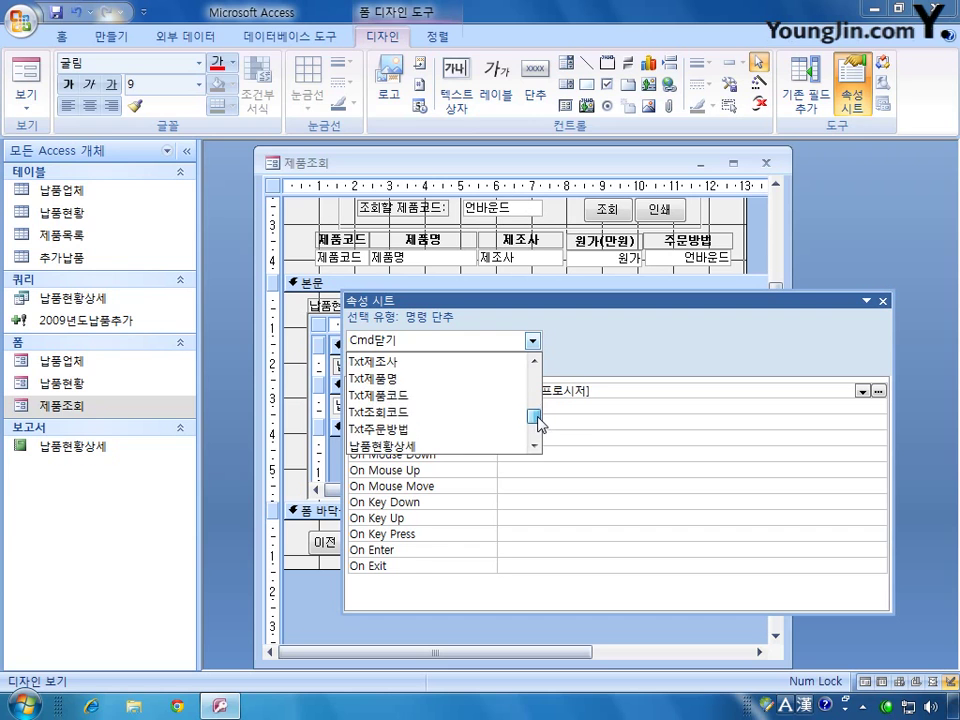
click(493, 430)
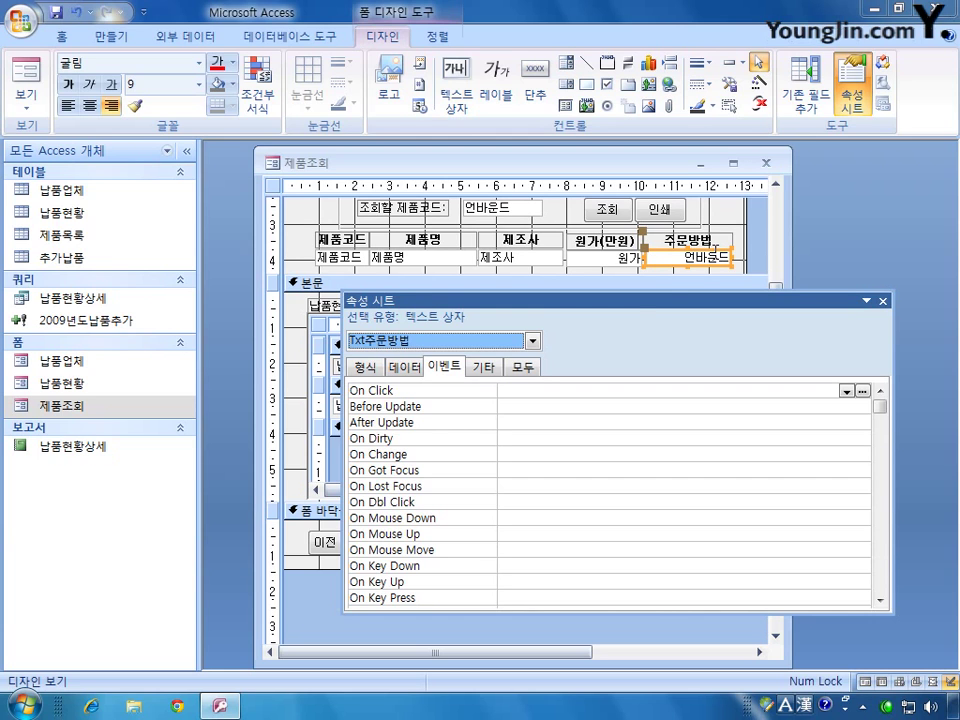
click(521, 368)
click(533, 406)
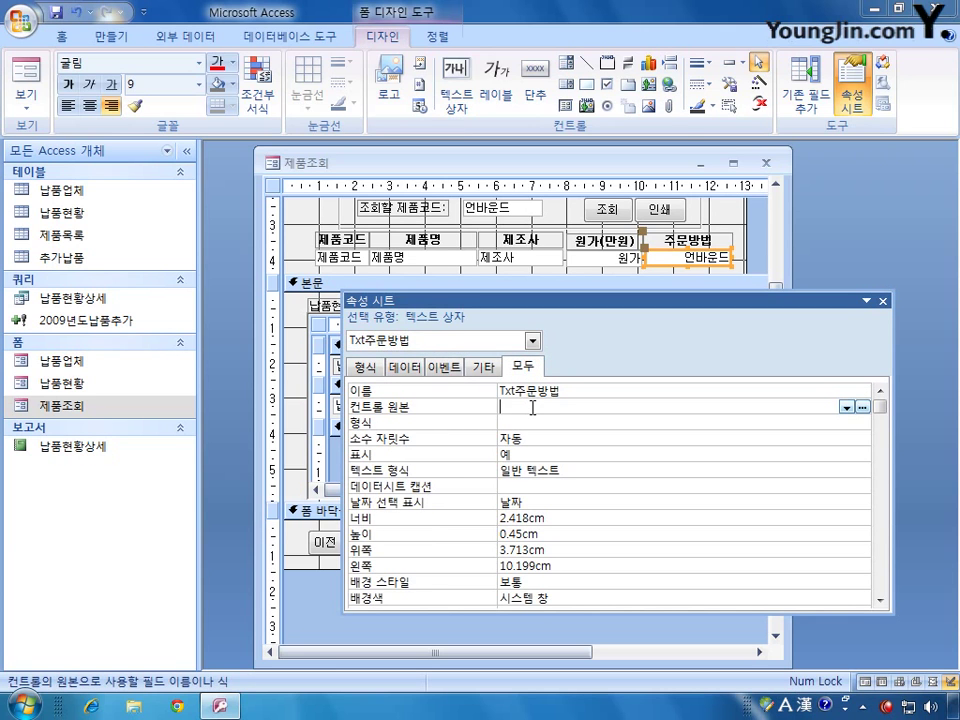
text(=iif()
text([d)
key(BackSpace)
key(Hangul)
text(원가])
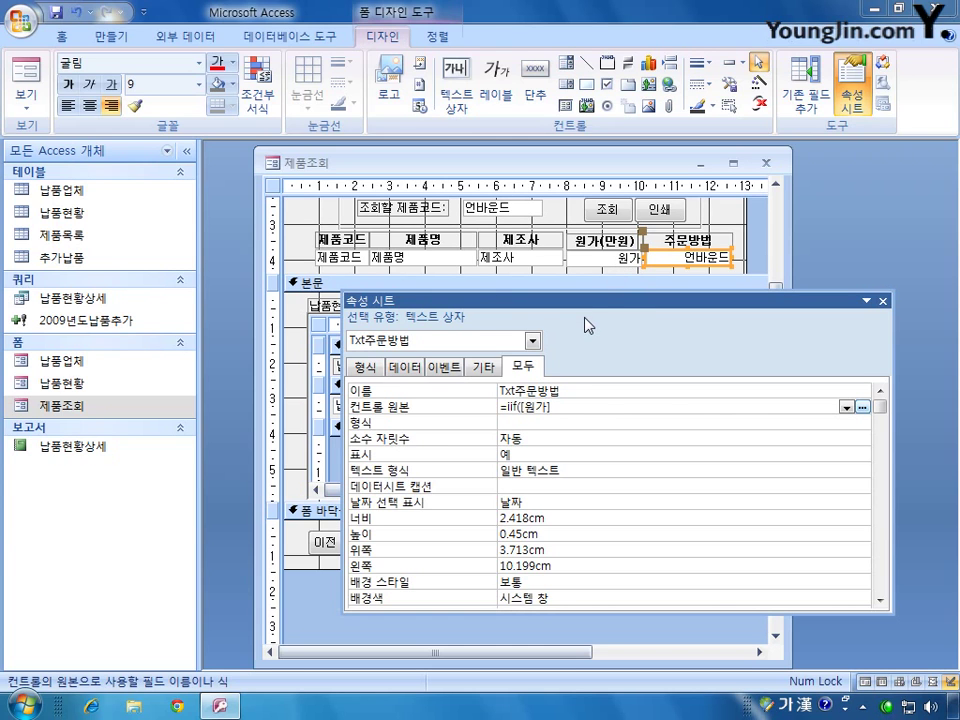
text(>=10,"본사주문","개별주문")
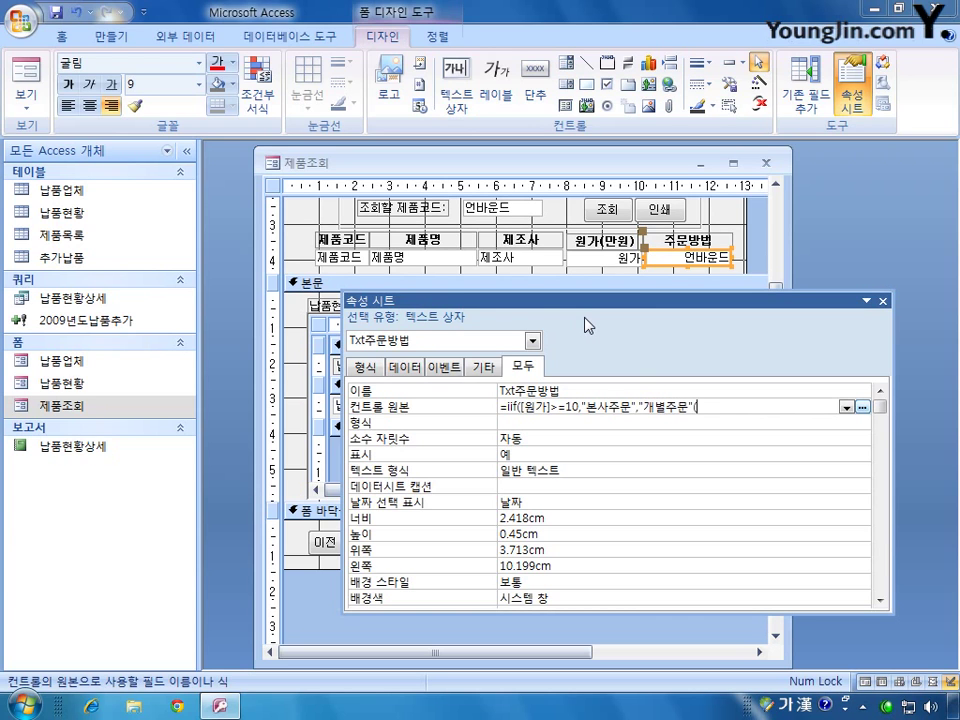
text())
click(574, 424)
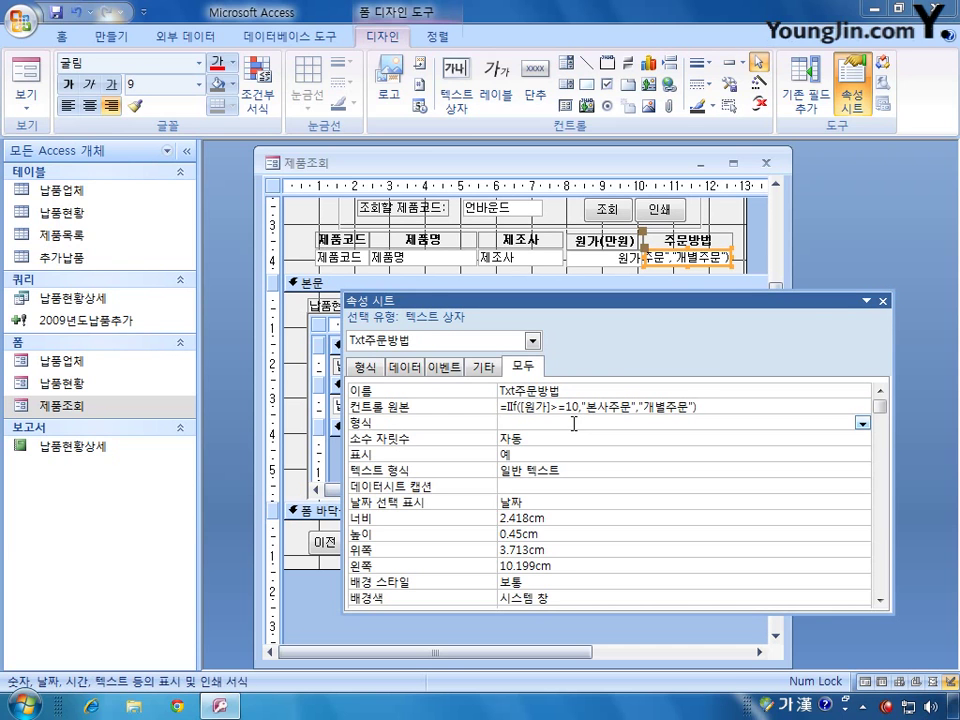
- Close the property sheet and the 제품조회 form, saving its design changes
click(882, 301)
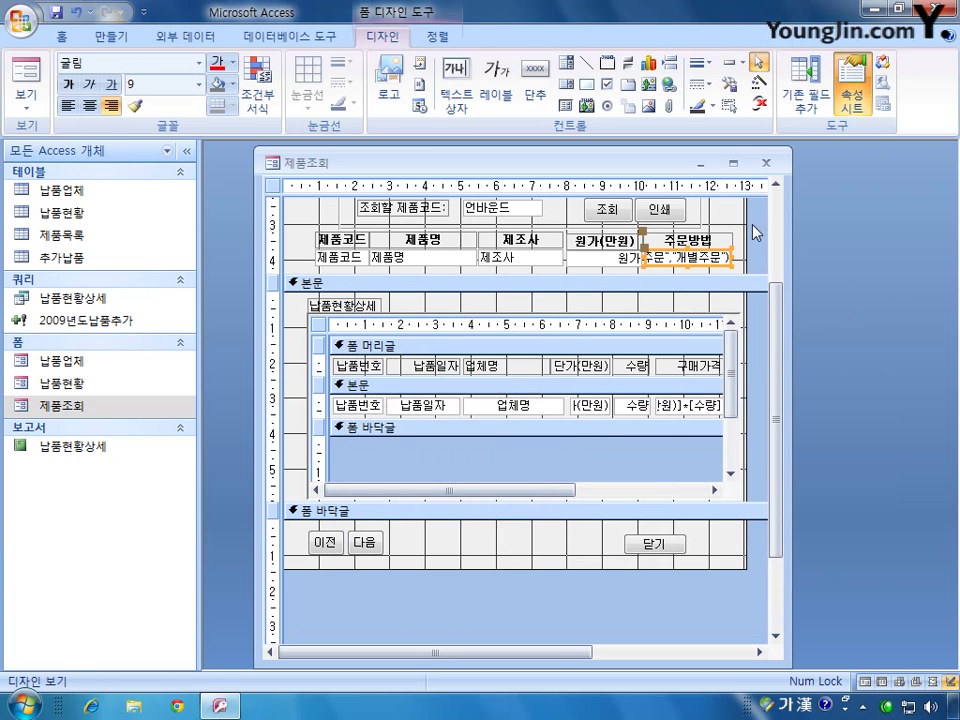
click(768, 163)
click(384, 404)
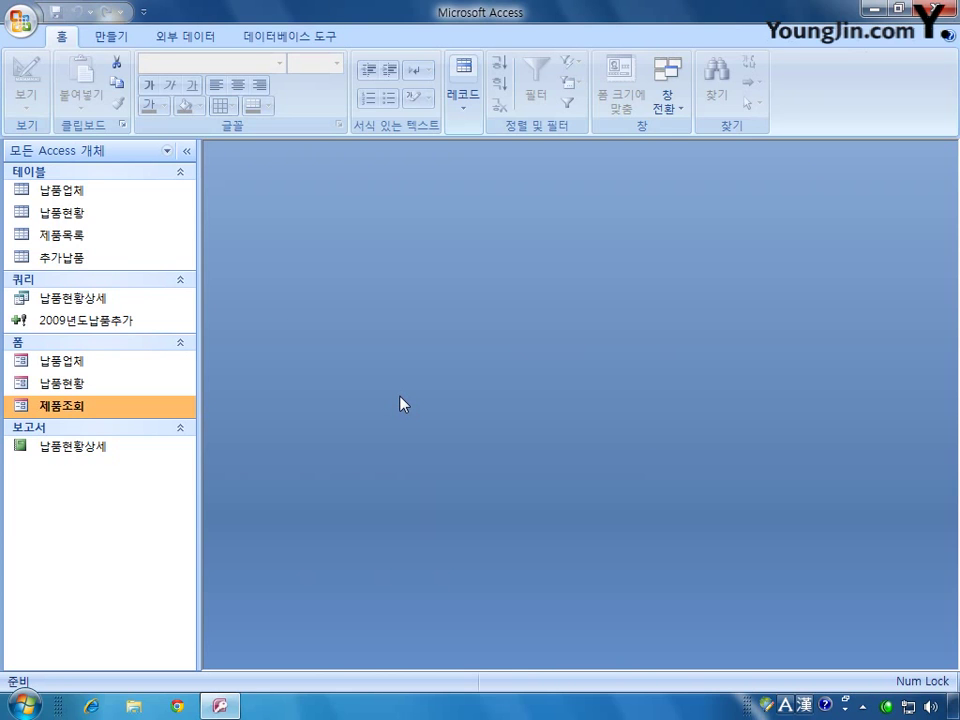
click(545, 382)
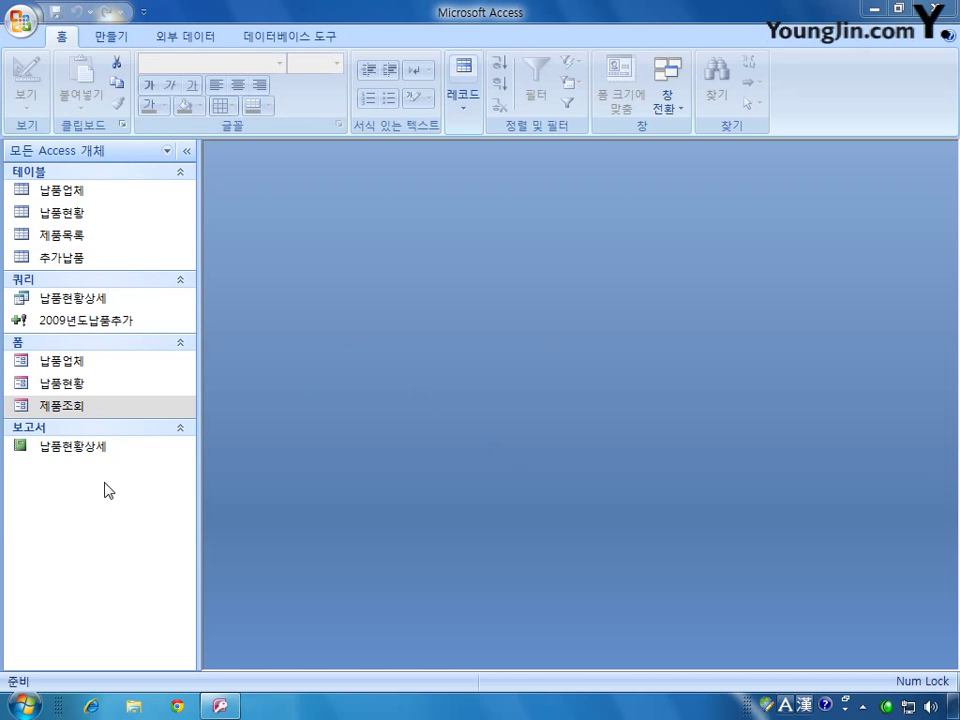
- Open the 납품현황상세 report in Design view, close its grouping and sorting pane, and arrange the window to show the page footer
right_click(75, 449)
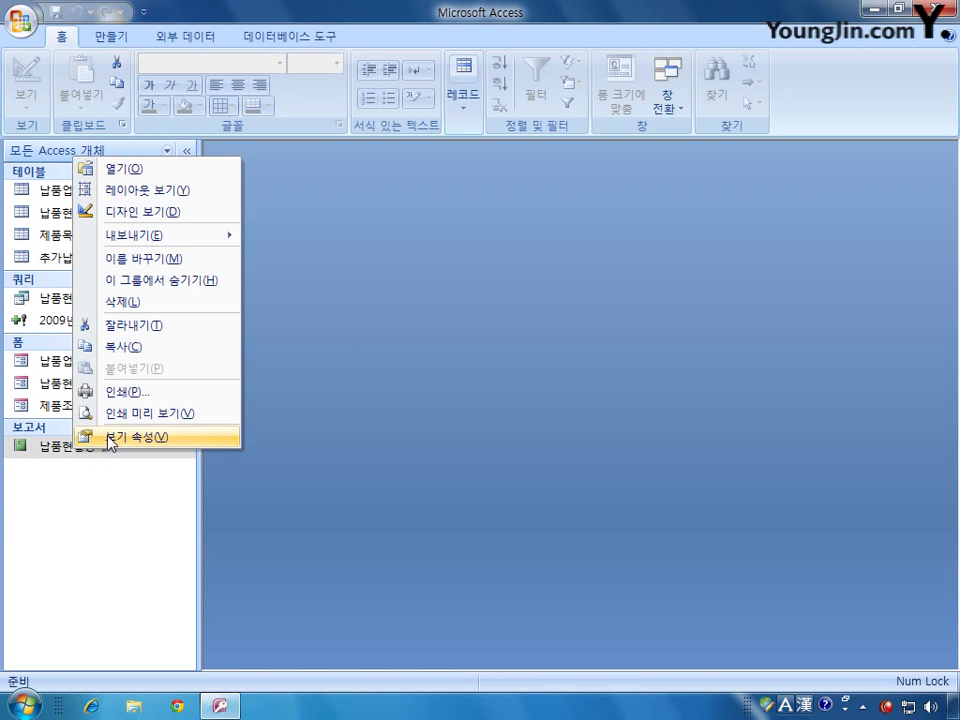
click(193, 212)
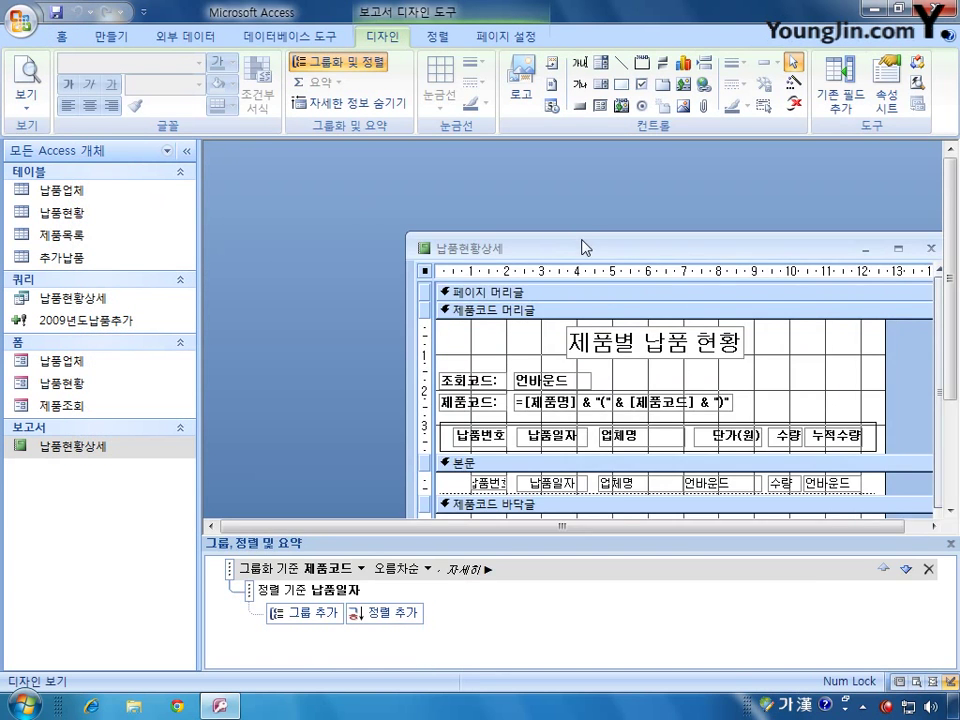
drag(583, 246, 432, 168)
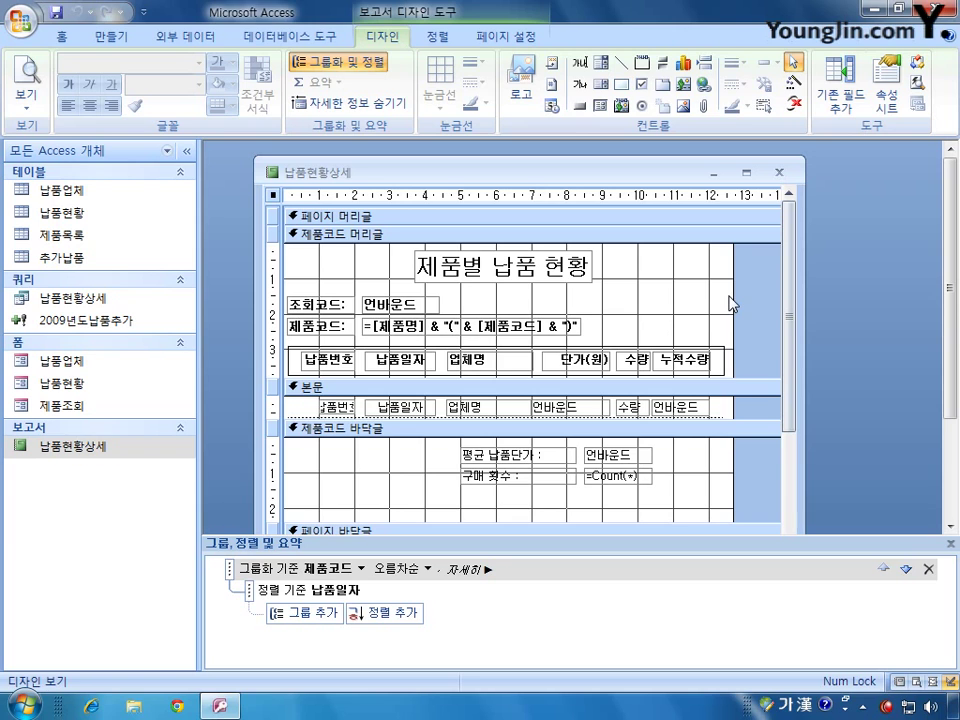
click(951, 543)
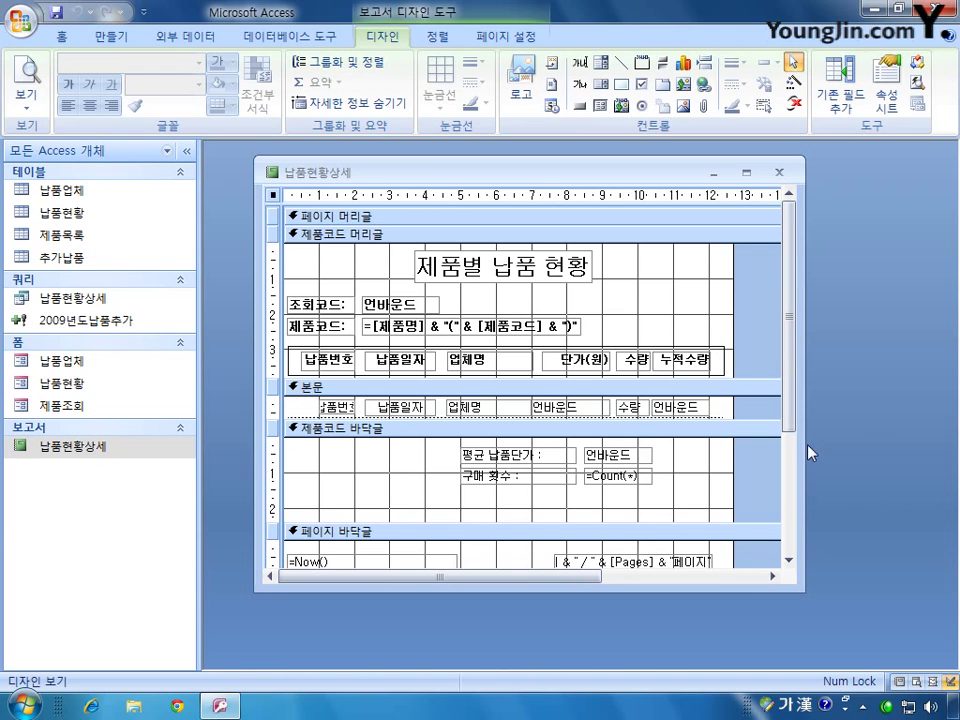
mouse_move(740, 590)
mouse_down()
mouse_move(731, 630)
mouse_move(732, 602)
mouse_up()
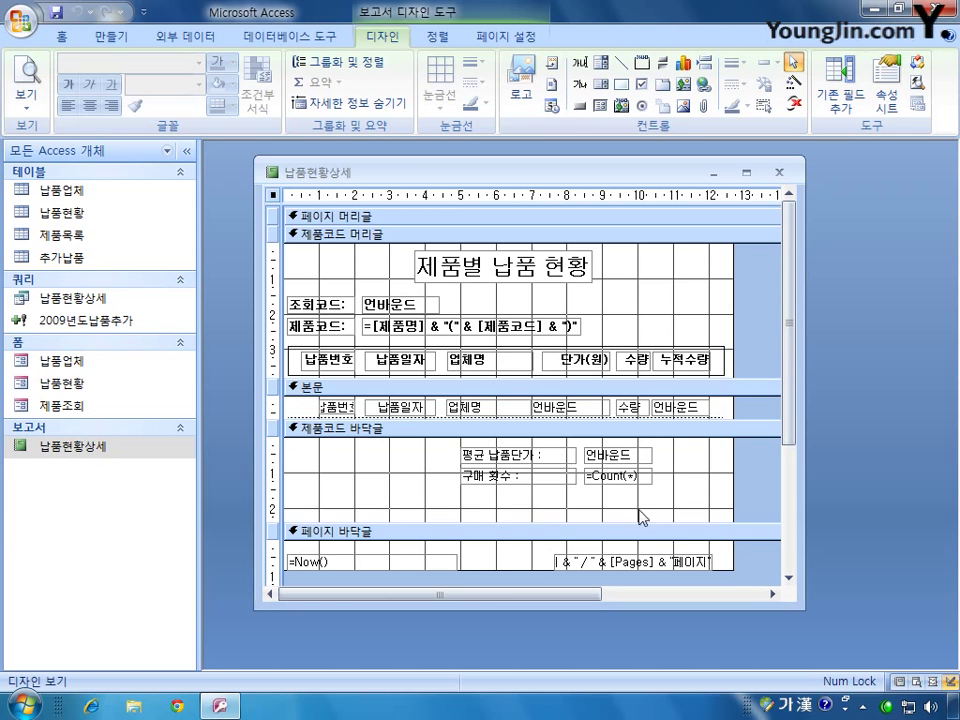
drag(689, 507, 366, 451)
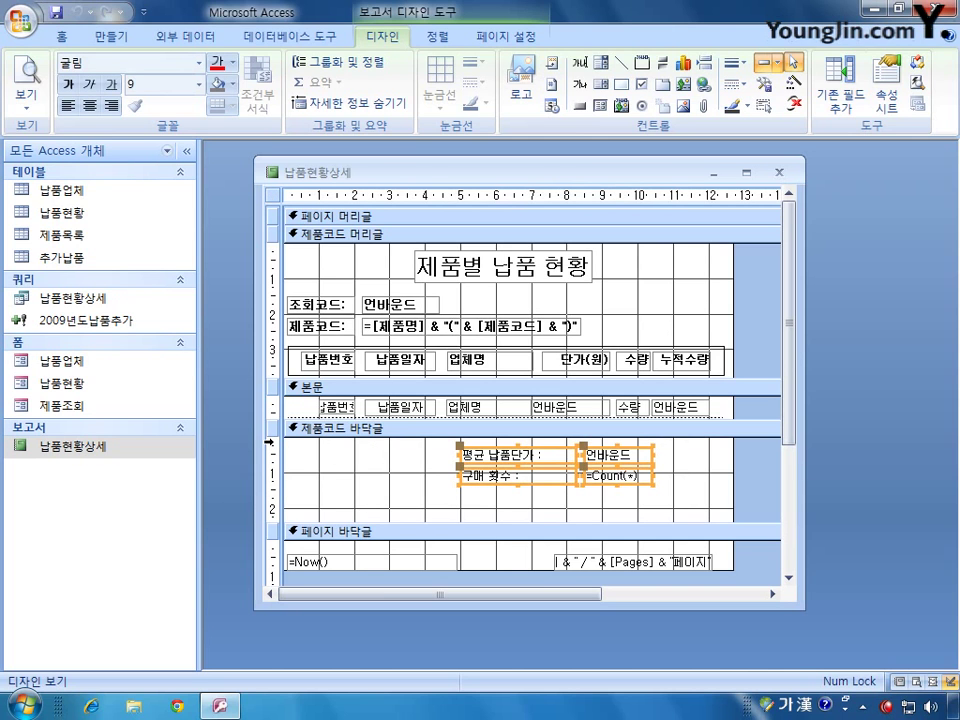
click(658, 516)
drag(684, 507, 420, 448)
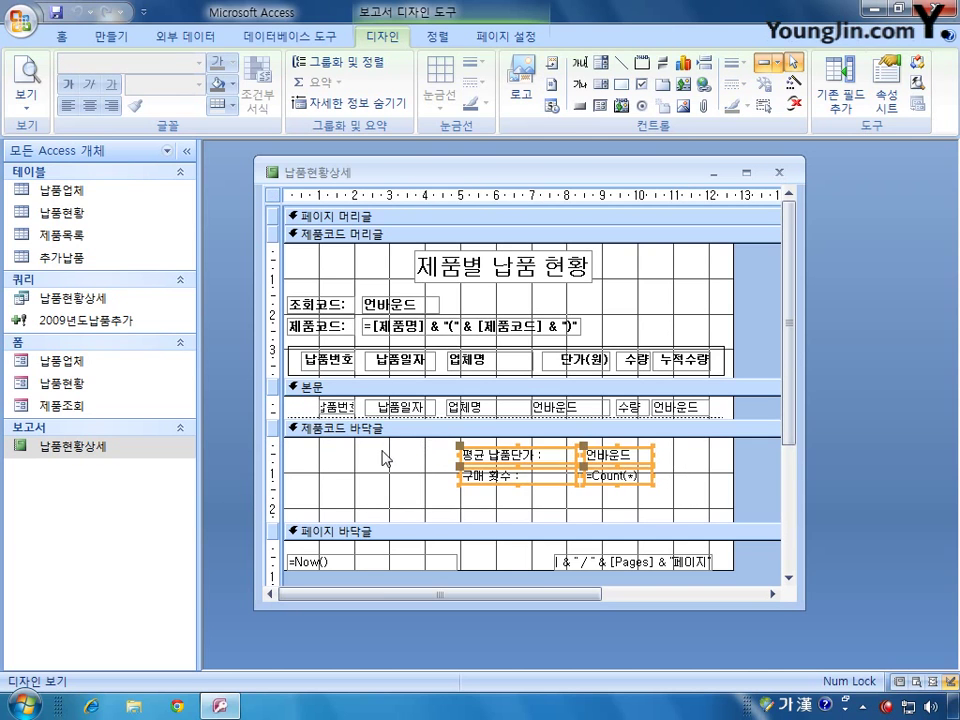
click(296, 456)
click(271, 482)
- Set the font weight of all controls in the 제품코드 footer section to 굵게 and close the property sheet
drag(271, 482, 266, 506)
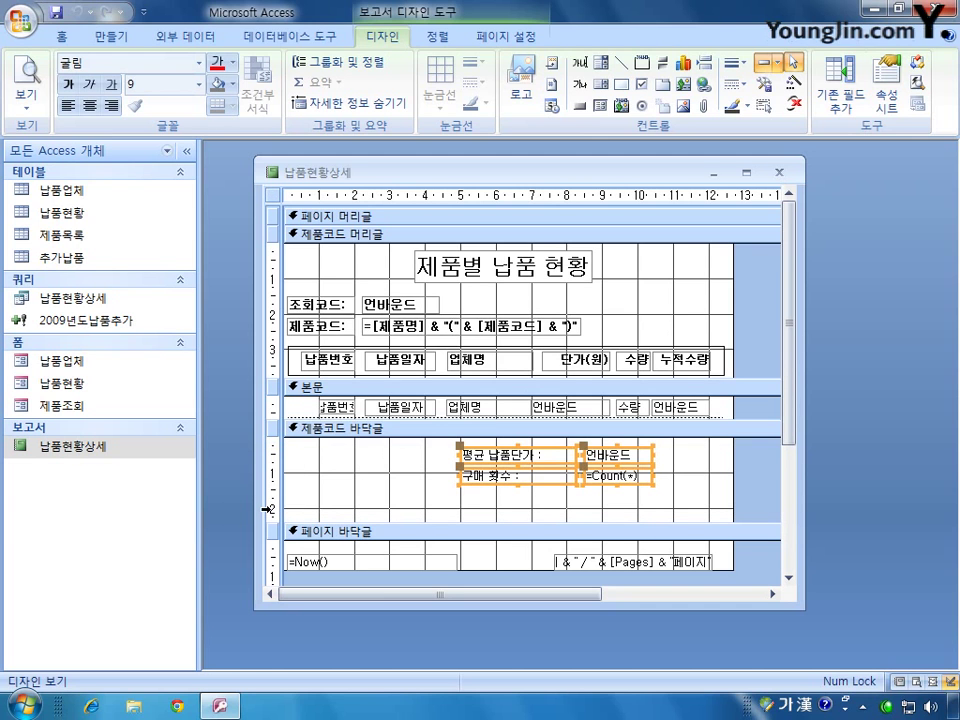
right_click(568, 450)
click(606, 437)
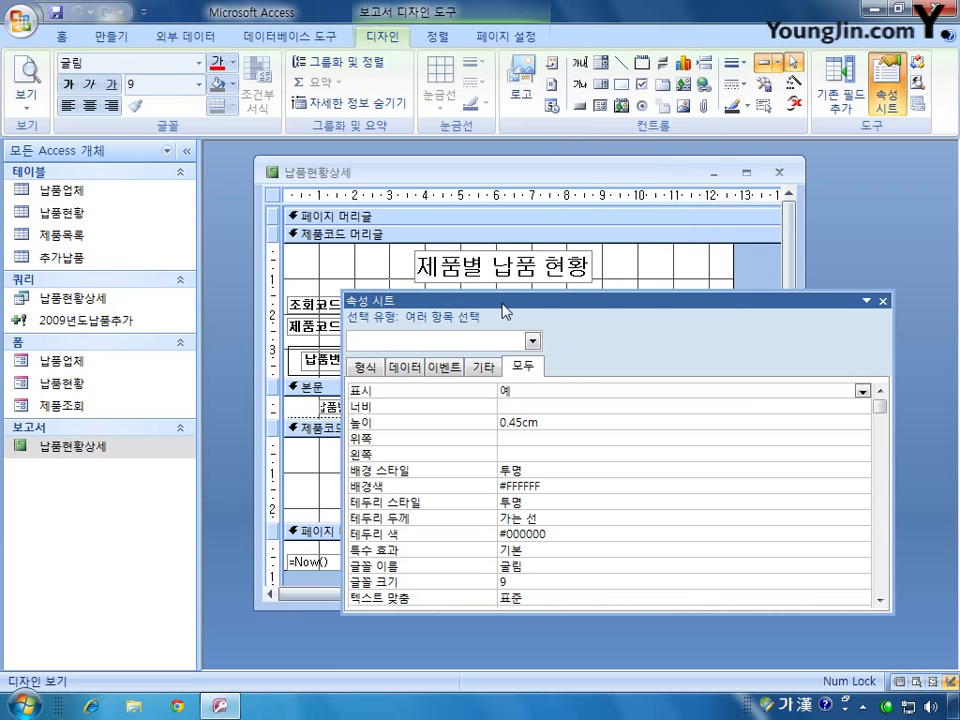
drag(506, 302, 428, 163)
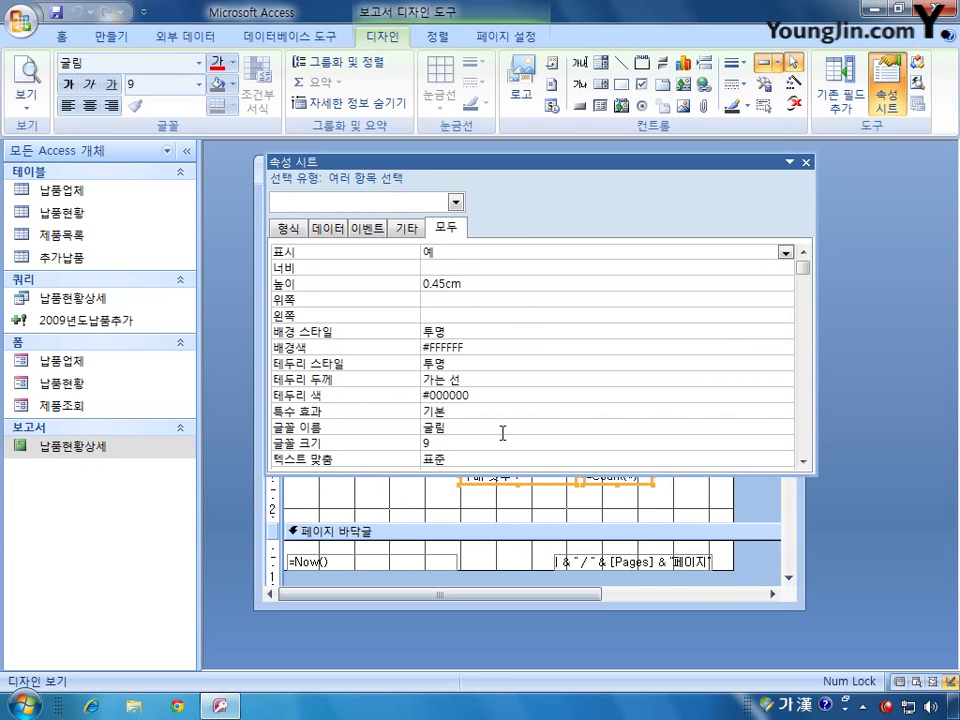
click(803, 462)
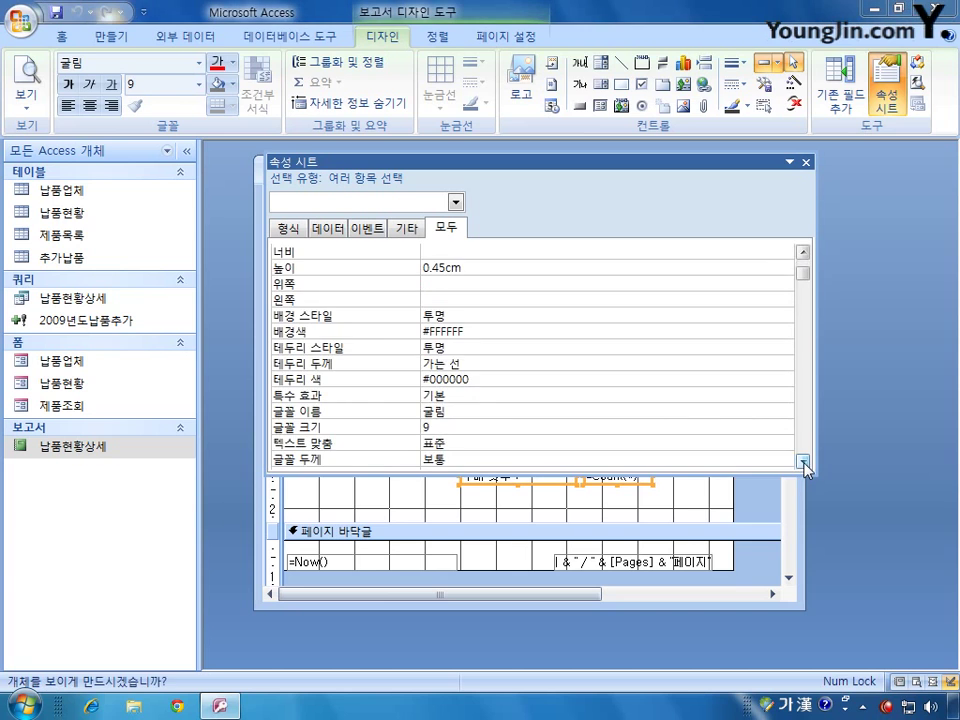
click(803, 462)
click(497, 441)
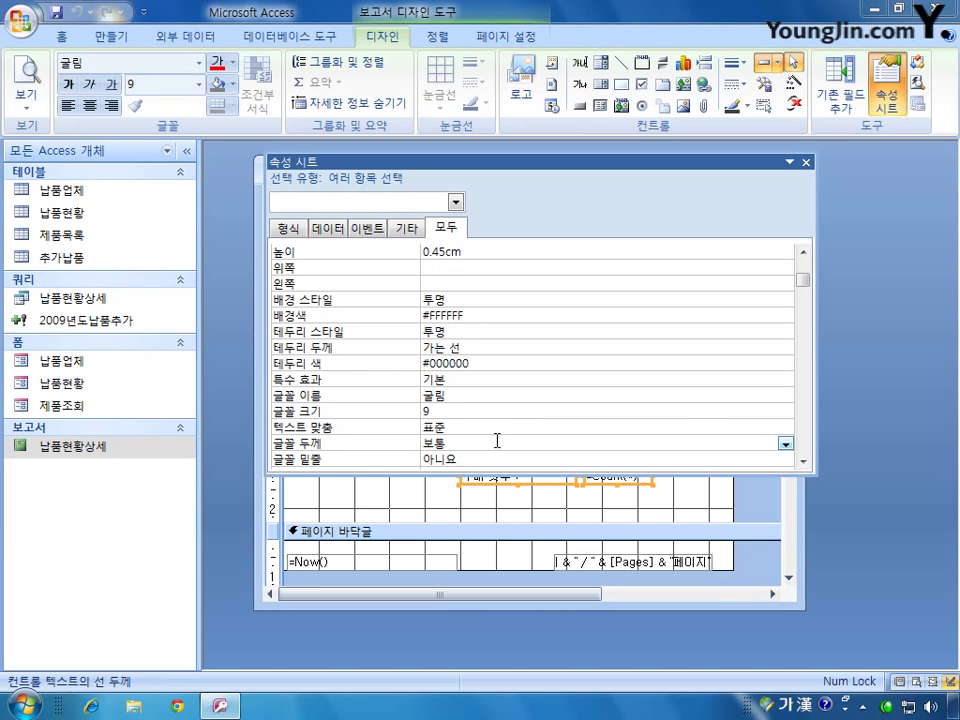
click(786, 443)
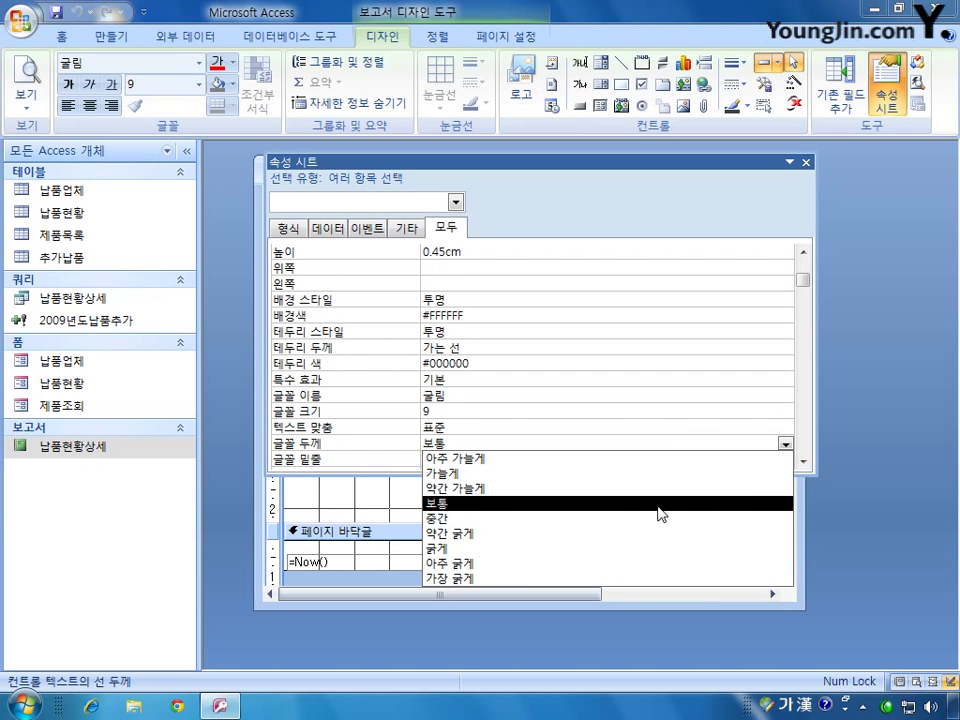
click(589, 549)
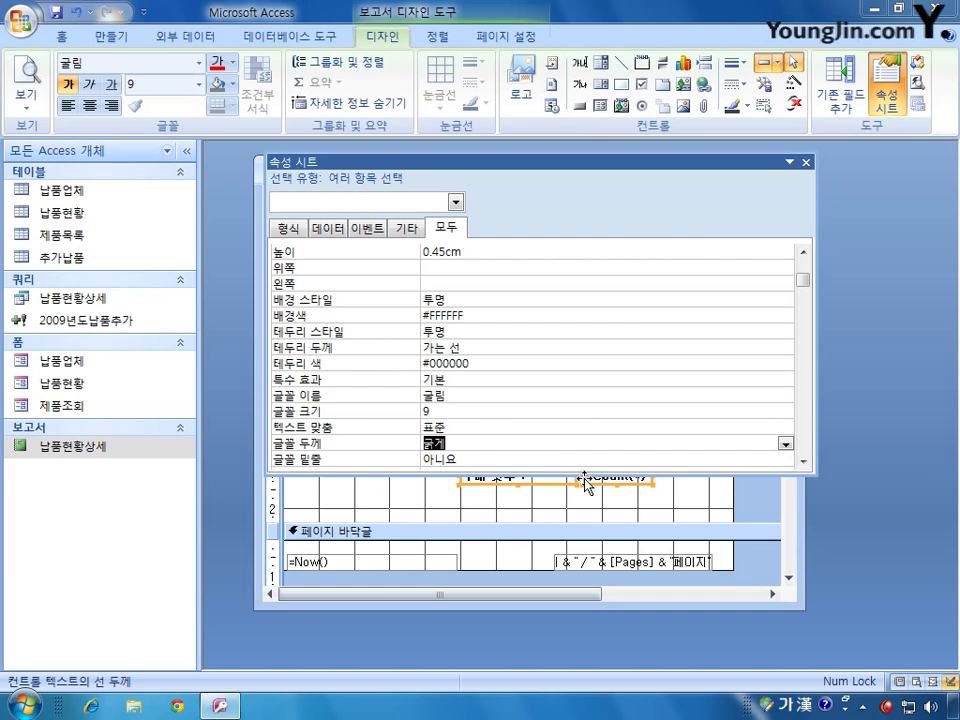
click(806, 162)
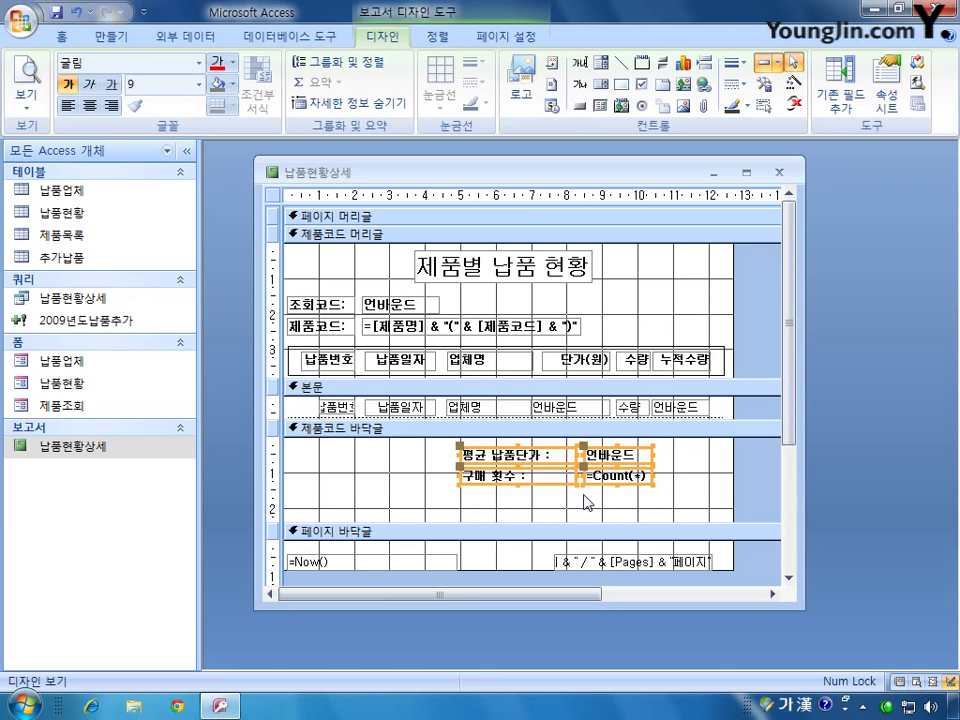
- Draw a horizontal line about 11.8 cm wide below the controls in the 제품코드 footer, about 1.8 cm from the section's upper edge
click(622, 62)
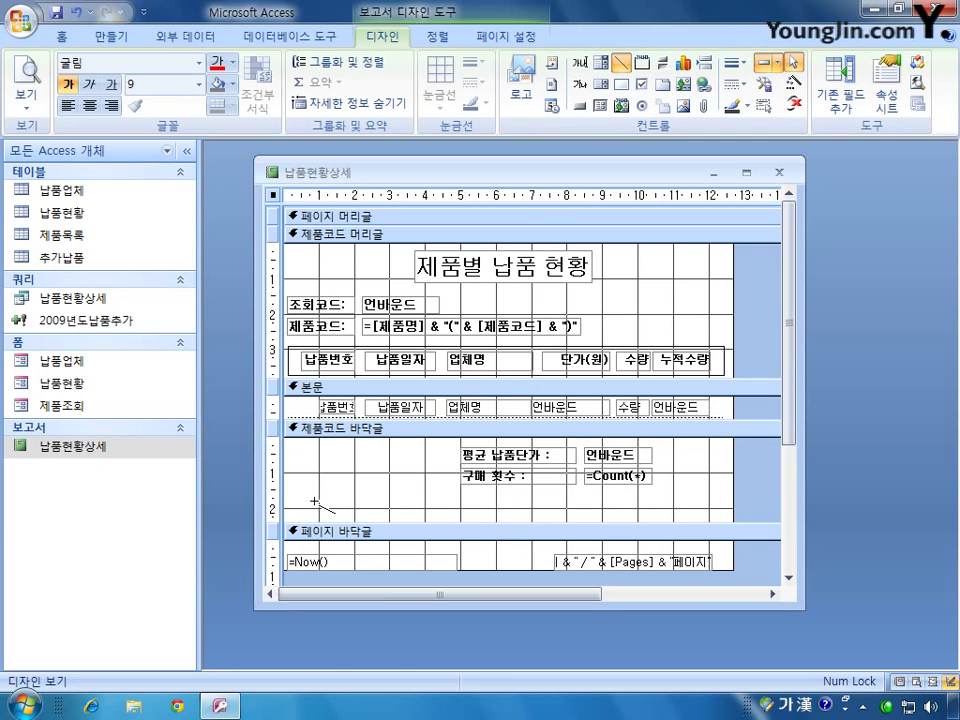
drag(297, 504, 716, 500)
key(Escape)
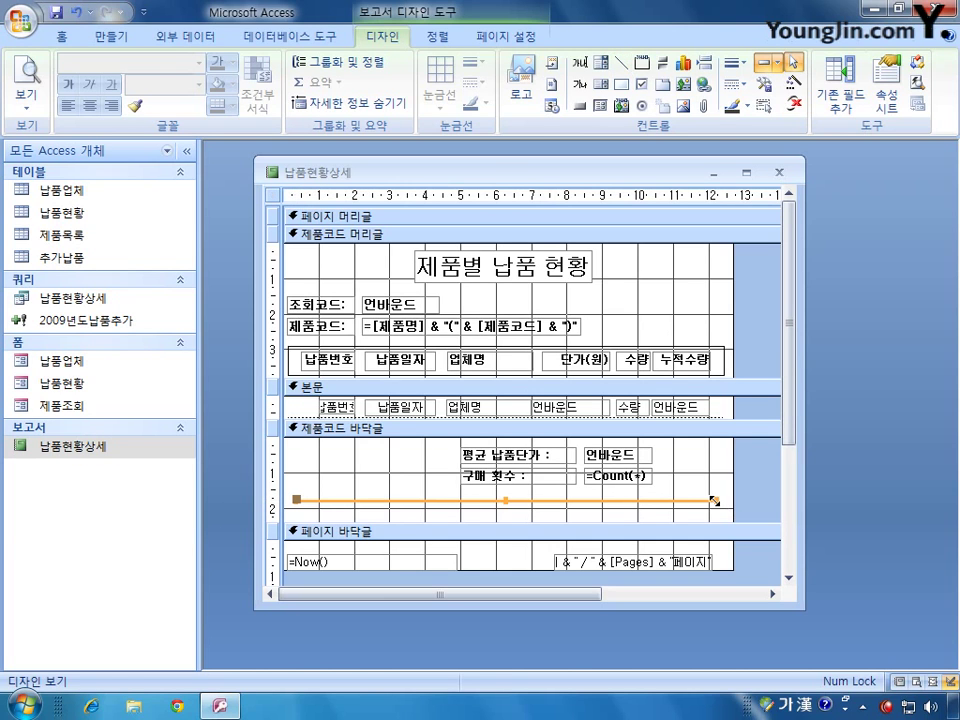
- Name the new line in the 제품코드 footer Line바닥글 and move the property sheet aside
double_click(633, 500)
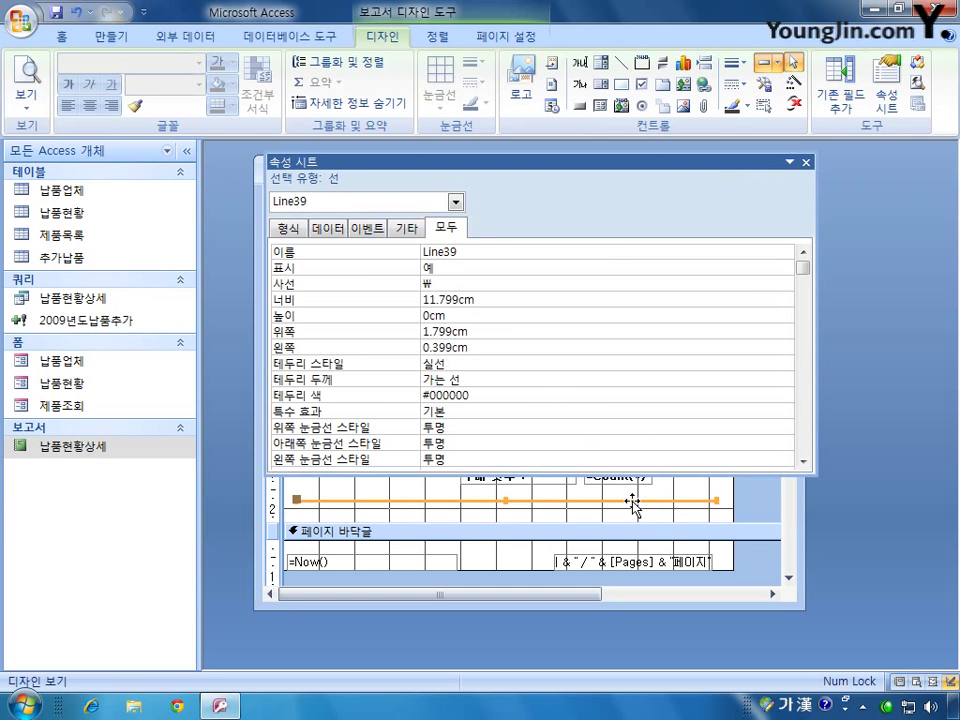
click(478, 253)
double_click(478, 253)
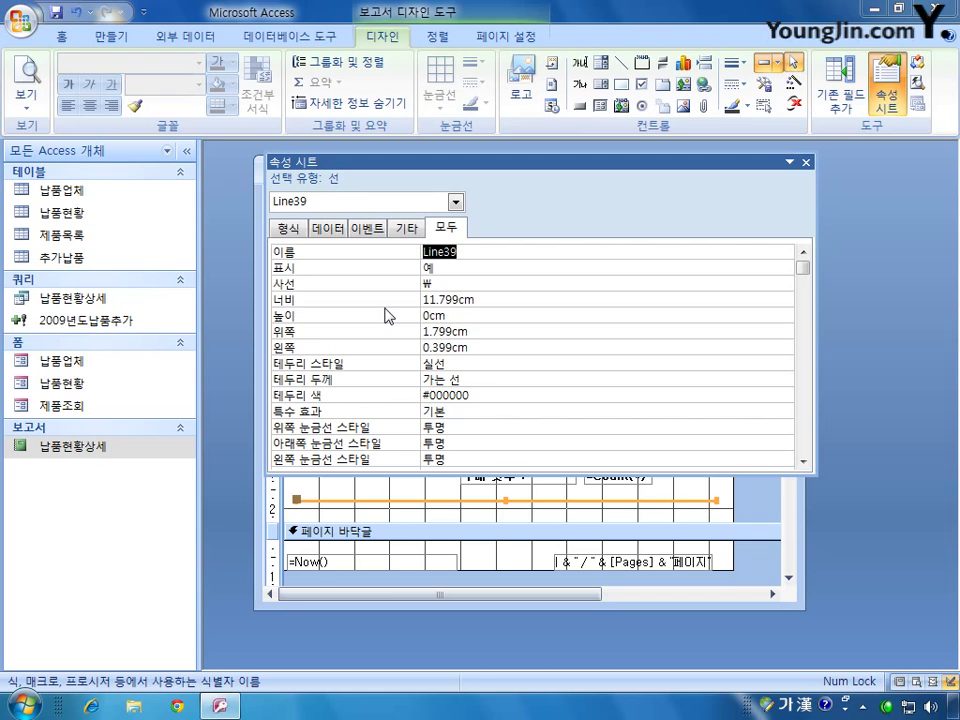
text(ㅣ)
key(BackSpace)
text(니)
key(Hangul)
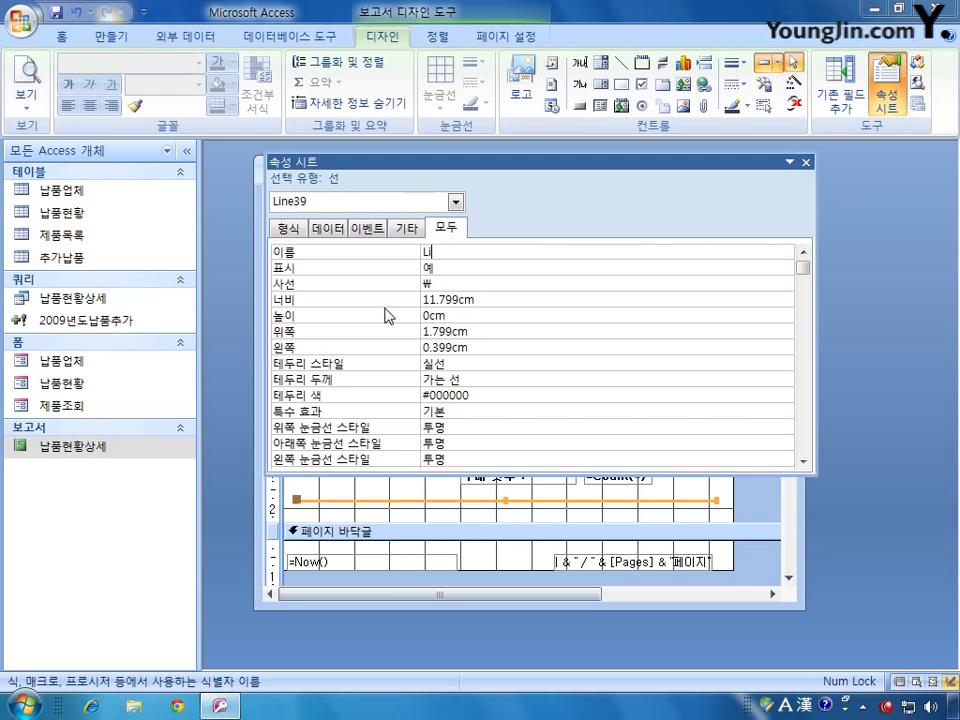
key(BackSpace)
text(Line)
key(Hangul)
text(바닥글)
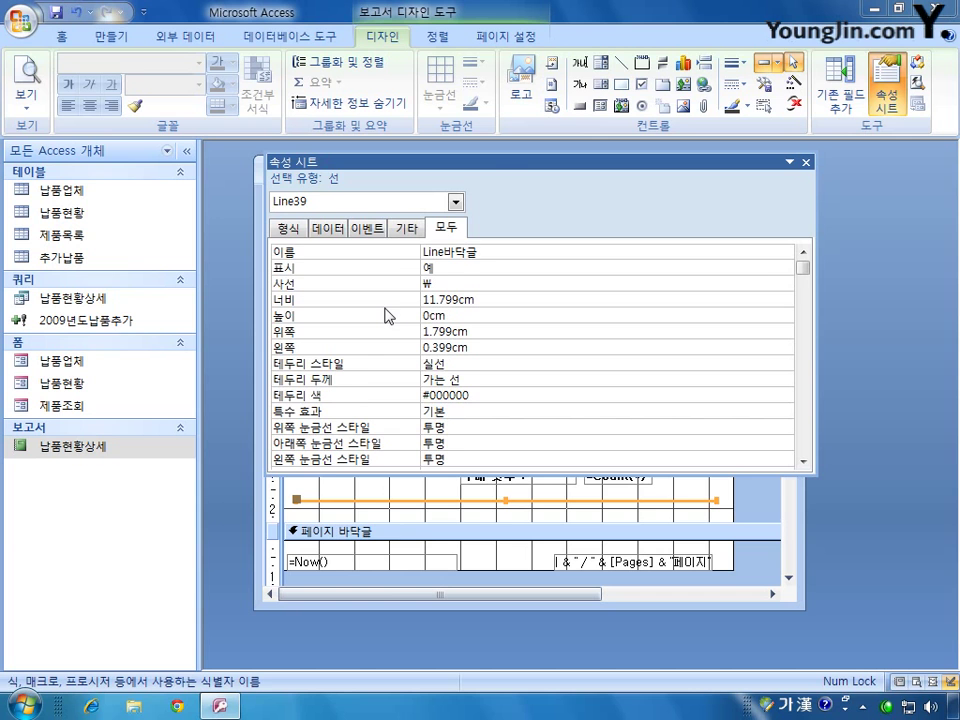
drag(490, 175, 538, 313)
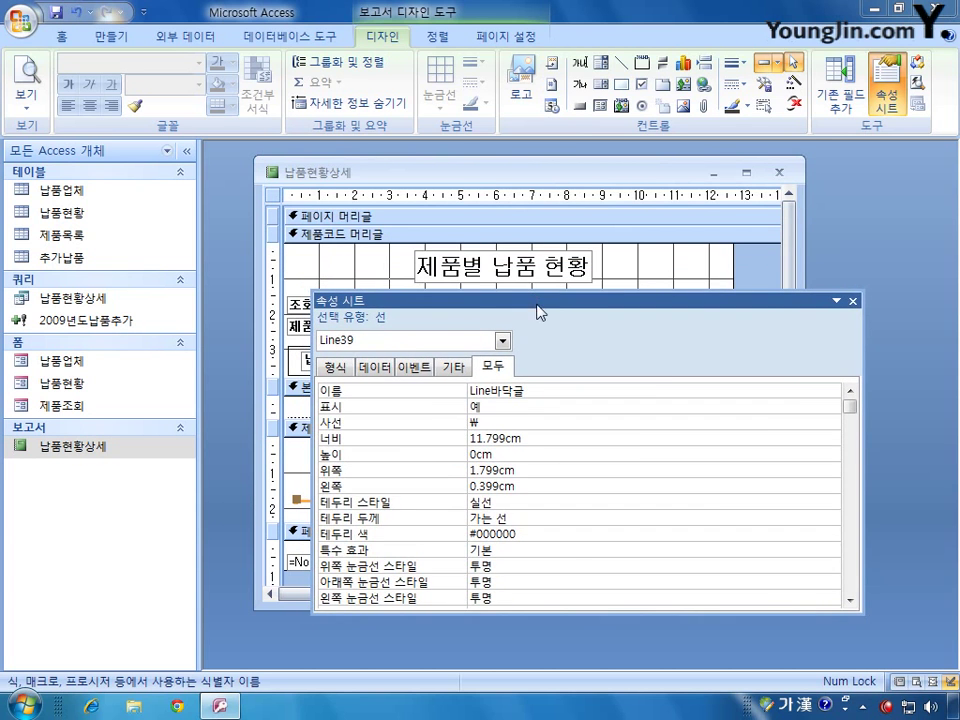
- Select the Txt구매가 text box in the report's detail section, then display the properties of the report itself
click(854, 300)
double_click(471, 500)
click(502, 341)
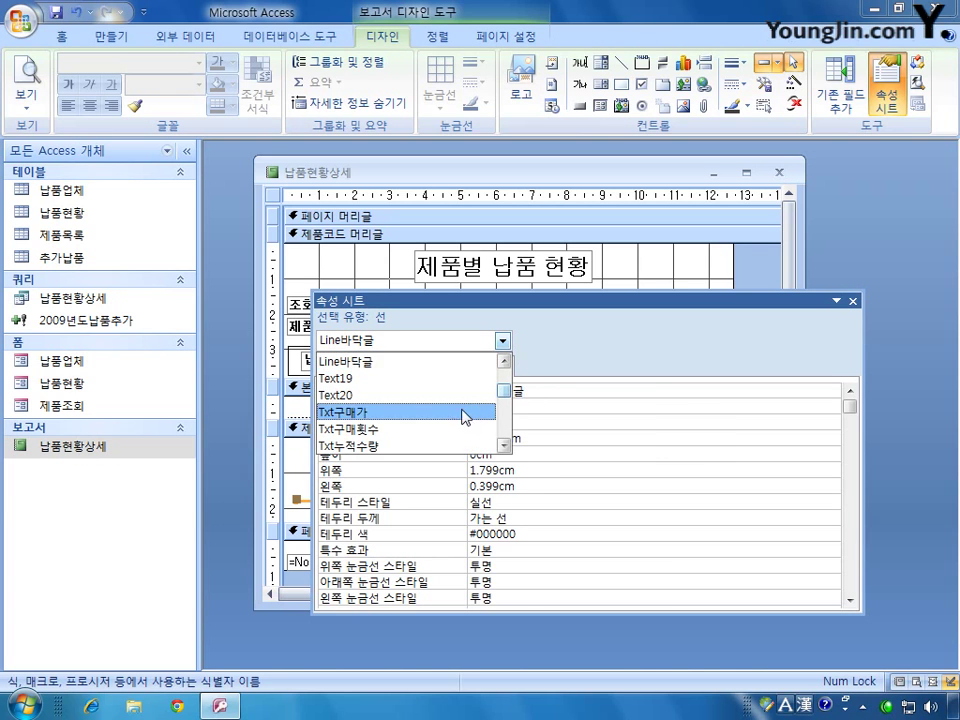
click(463, 416)
drag(508, 300, 508, 492)
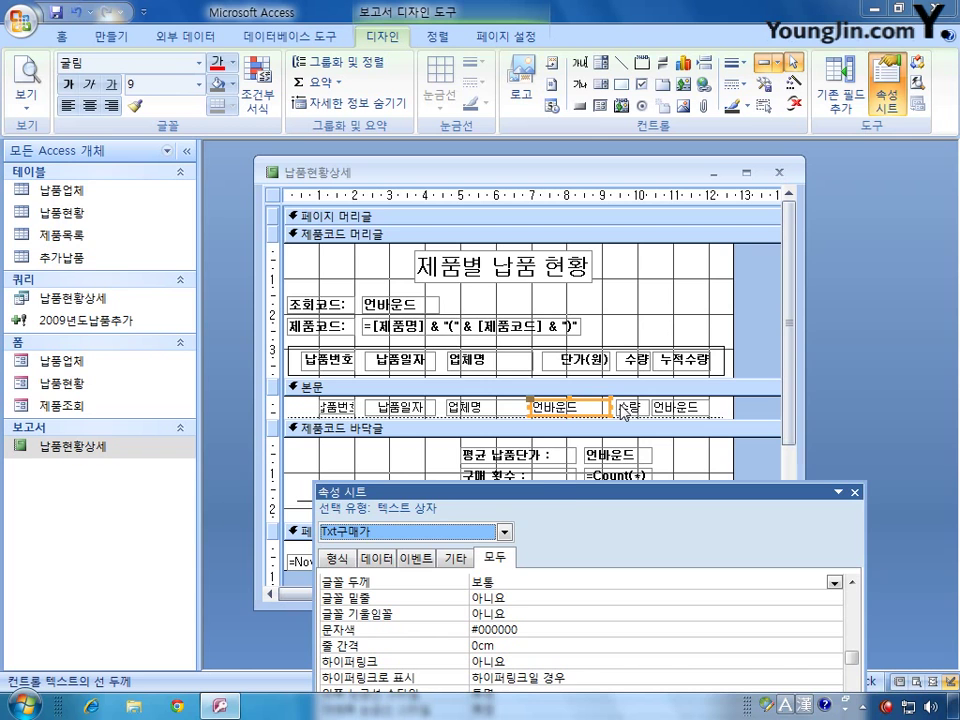
drag(566, 491, 598, 333)
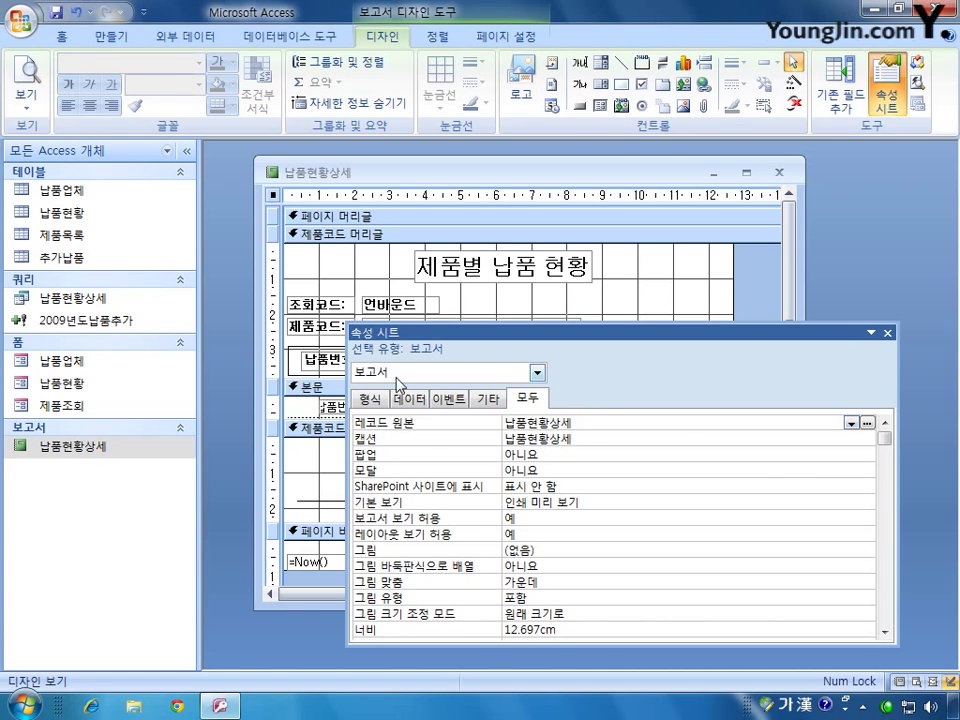
- Open the 납품현황상세 query's datasheet, examine the name and values of its unit price field, and close it
click(99, 300)
double_click(99, 300)
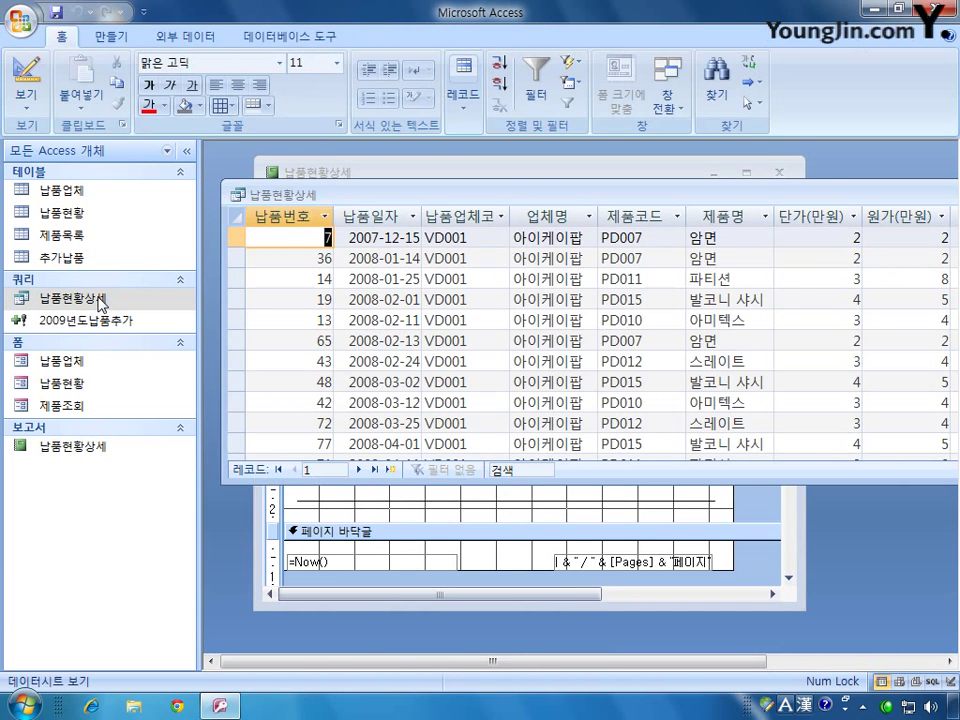
drag(812, 200, 692, 240)
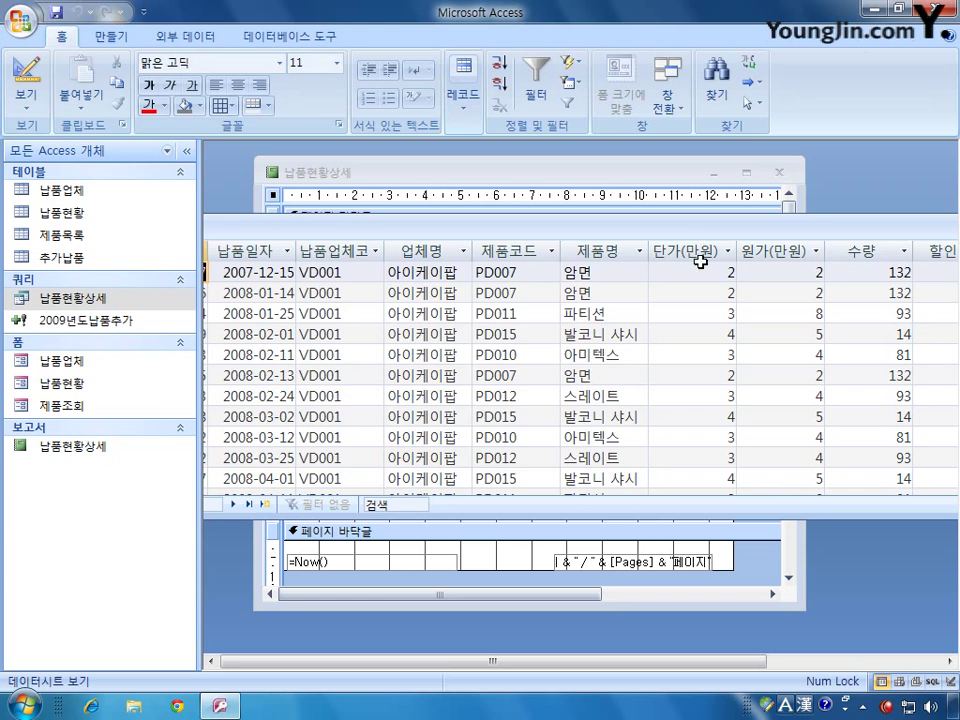
drag(712, 232, 666, 234)
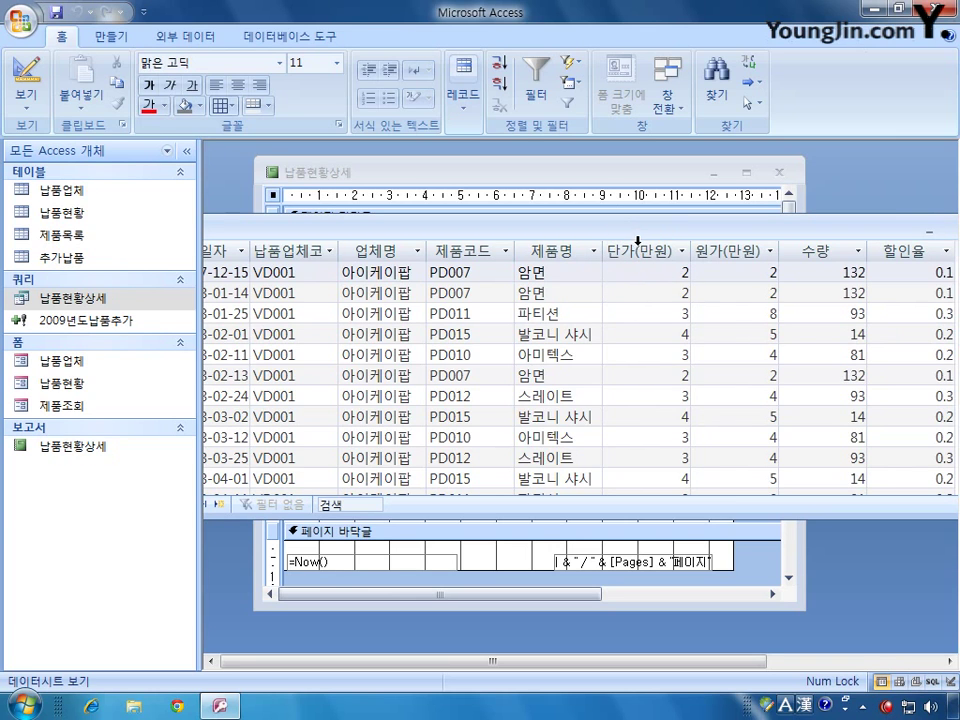
drag(681, 231, 641, 235)
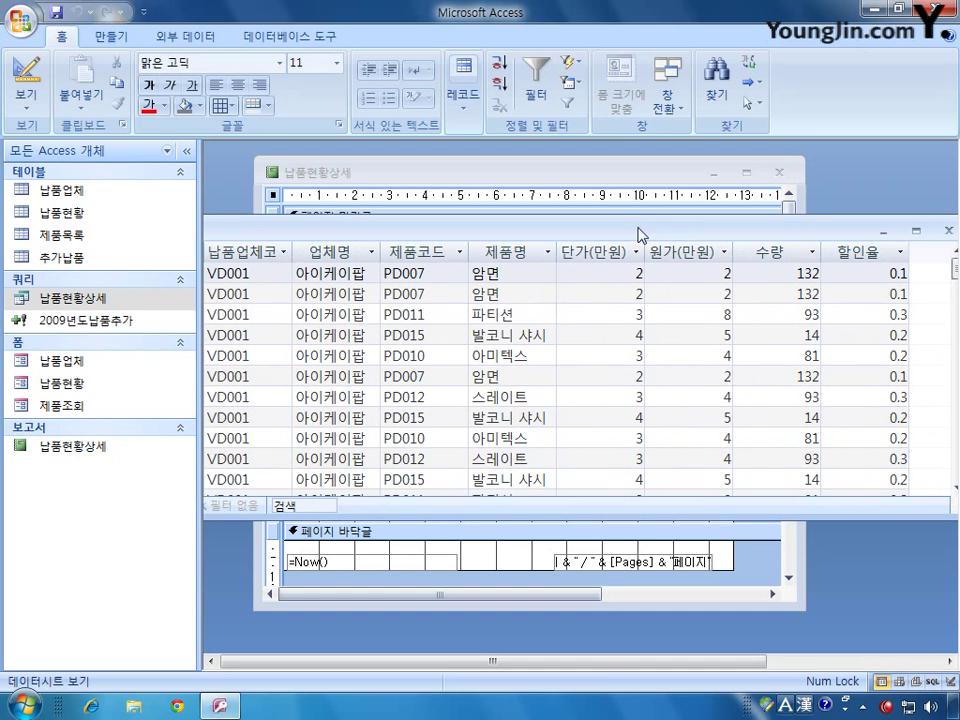
click(948, 231)
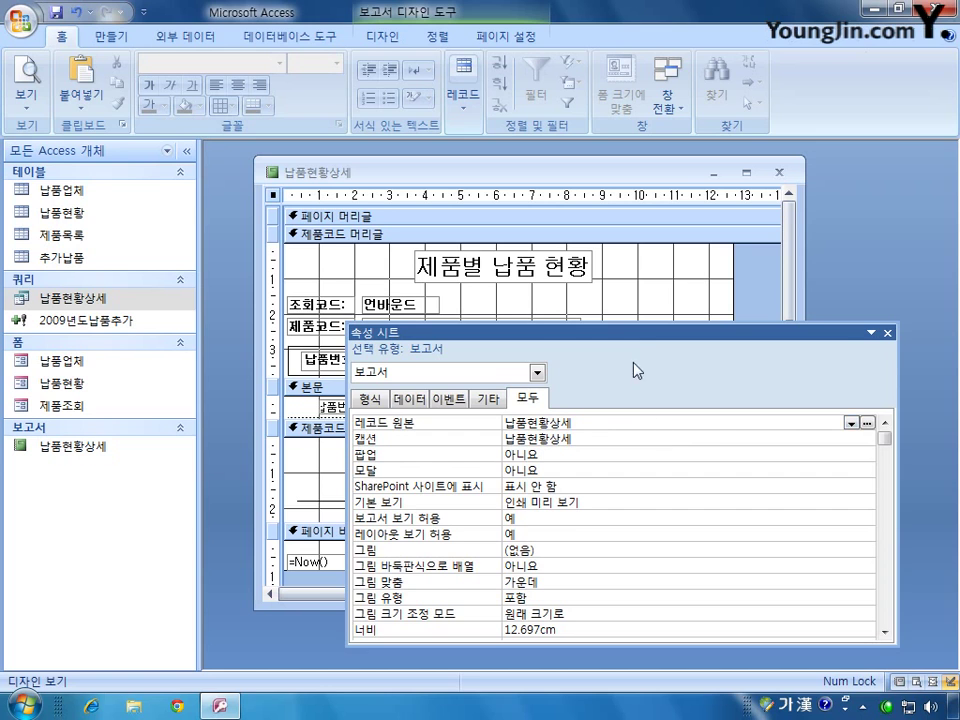
- Set the control source of the Txt구매가 text box in the detail section to =[단가(만원)]*10000
drag(618, 328, 621, 382)
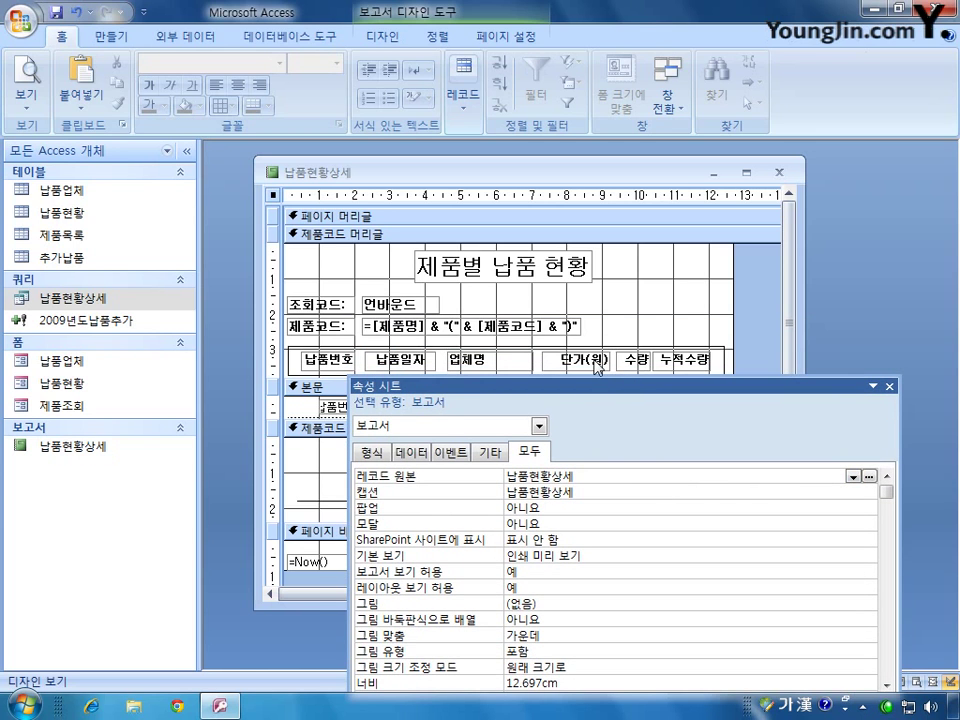
drag(600, 386, 604, 272)
click(598, 409)
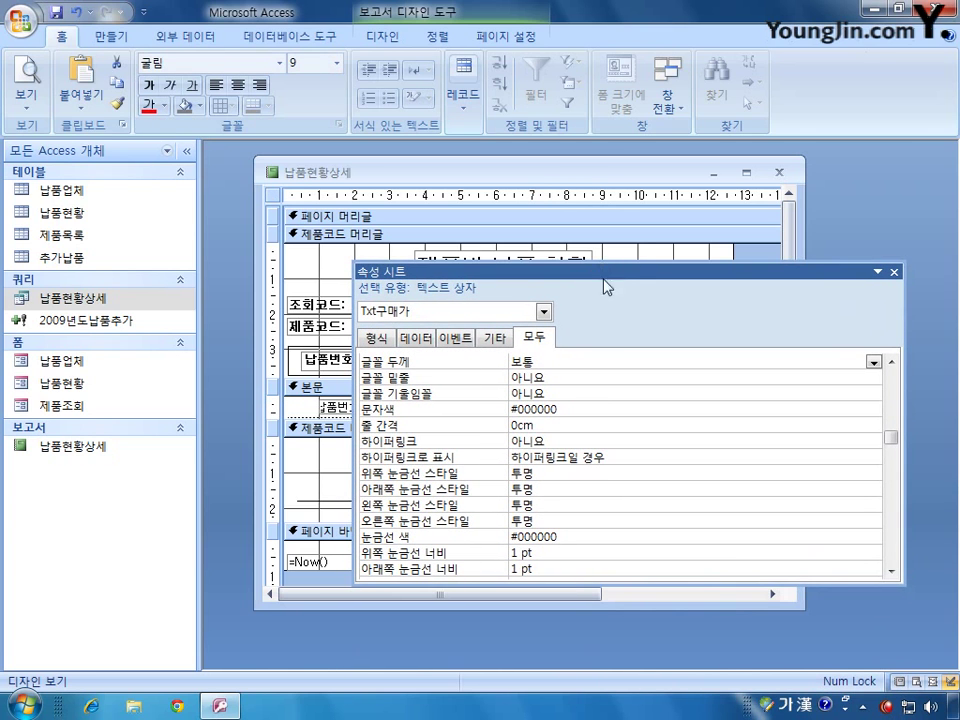
drag(888, 443, 888, 362)
click(552, 378)
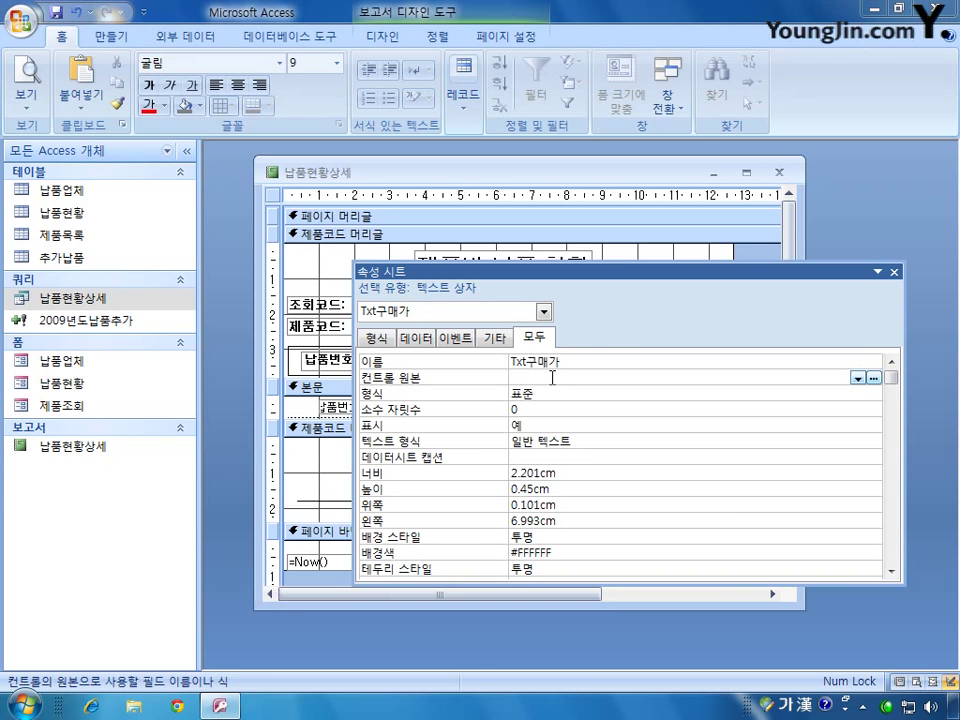
text(=[]단가(만원))
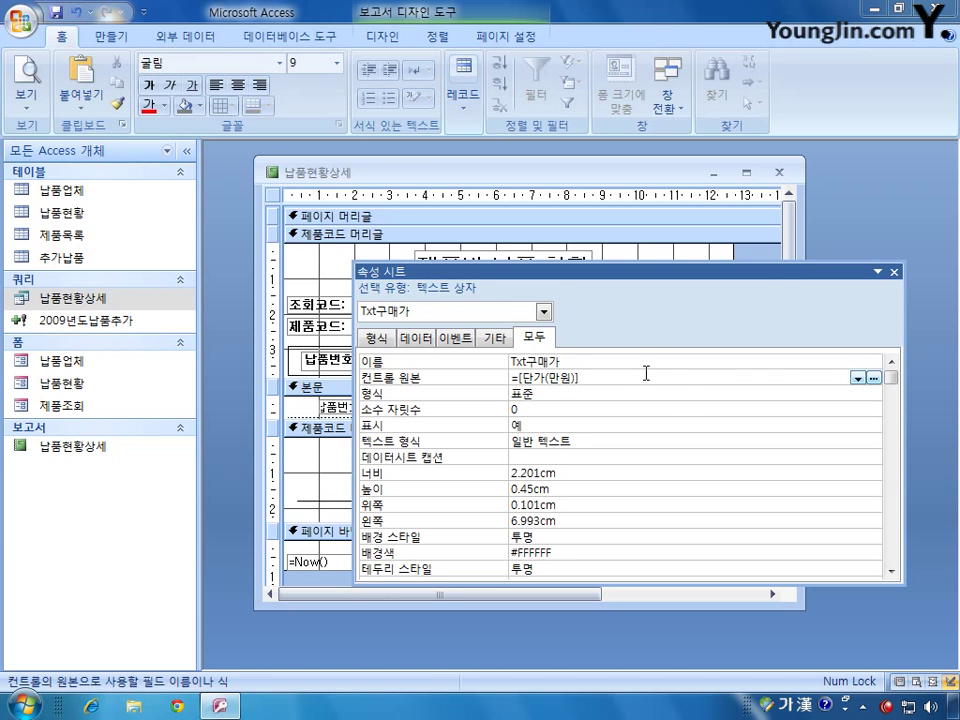
text(*10000)
- Select the Txt누적수량 text box and display the report's grouping and sorting settings to check the group field
click(543, 311)
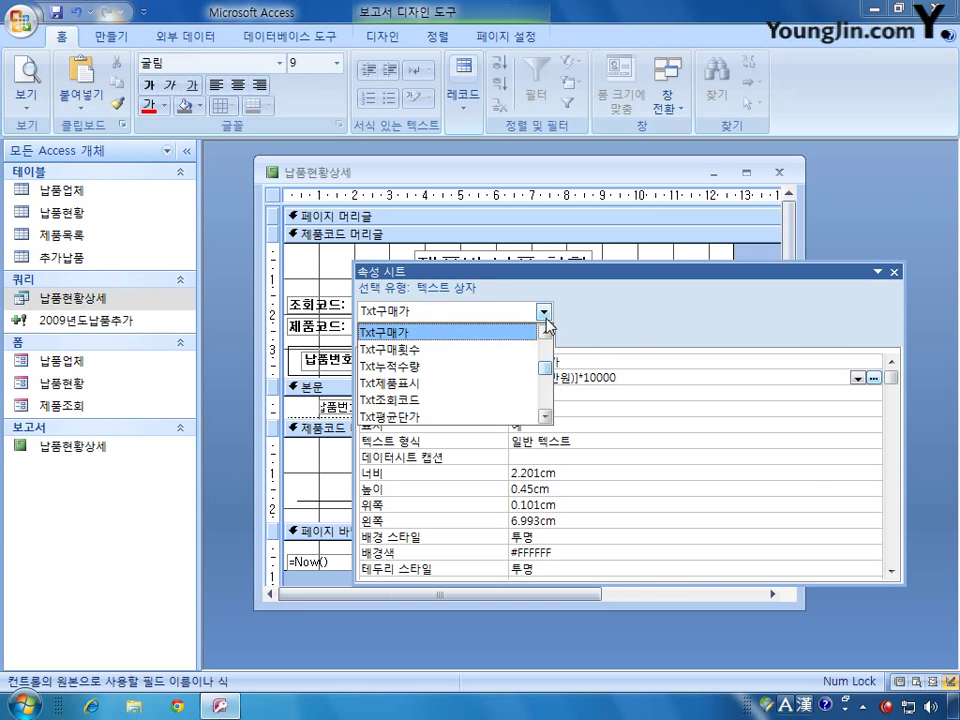
click(513, 368)
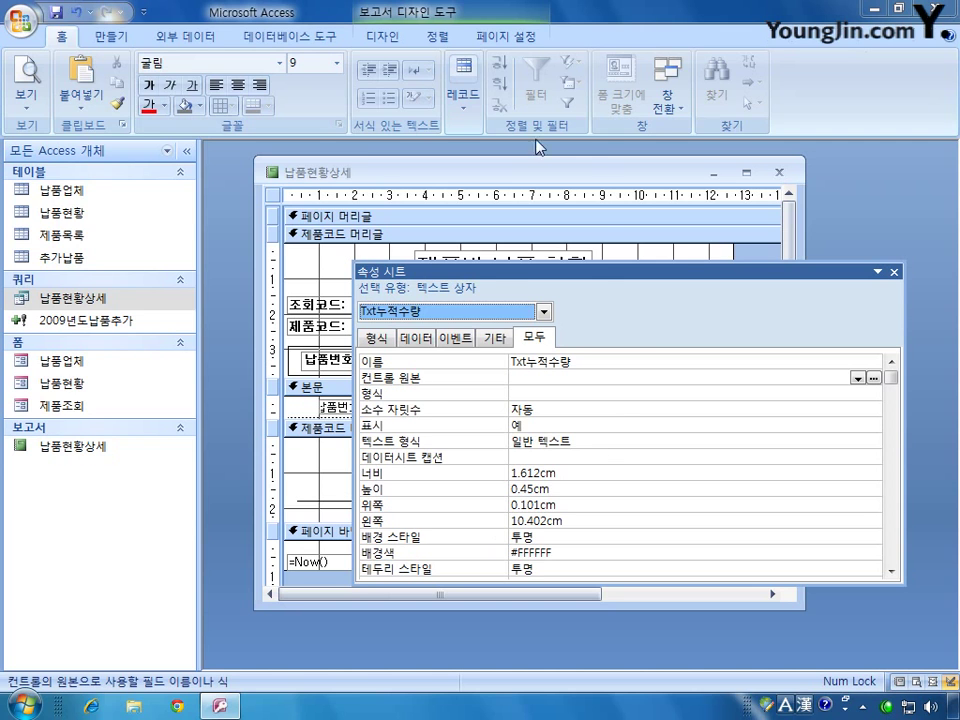
click(894, 271)
click(385, 37)
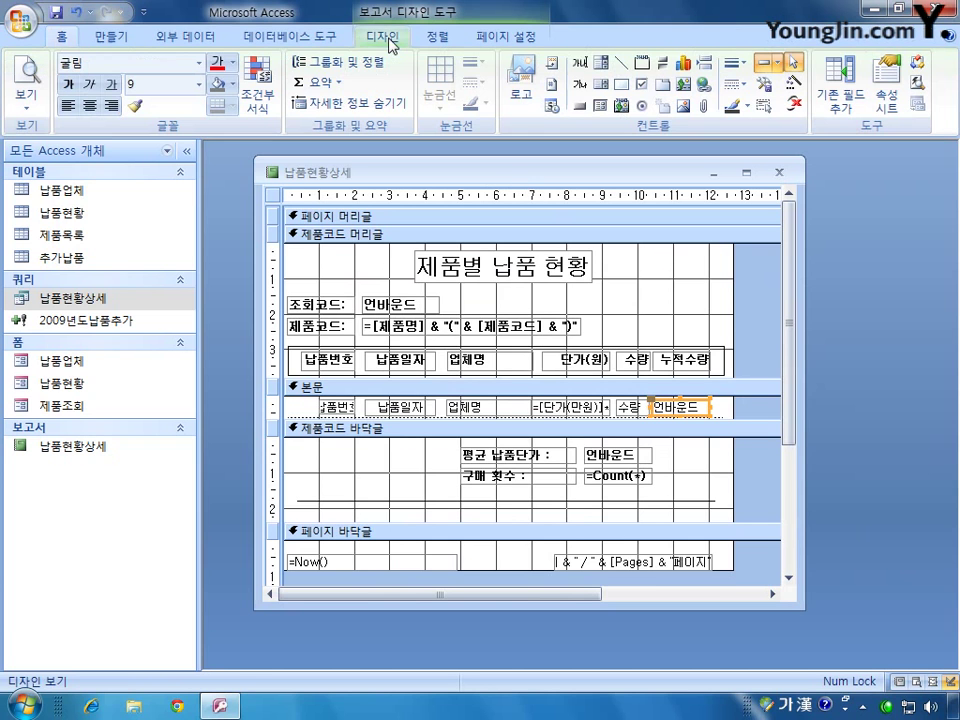
click(370, 65)
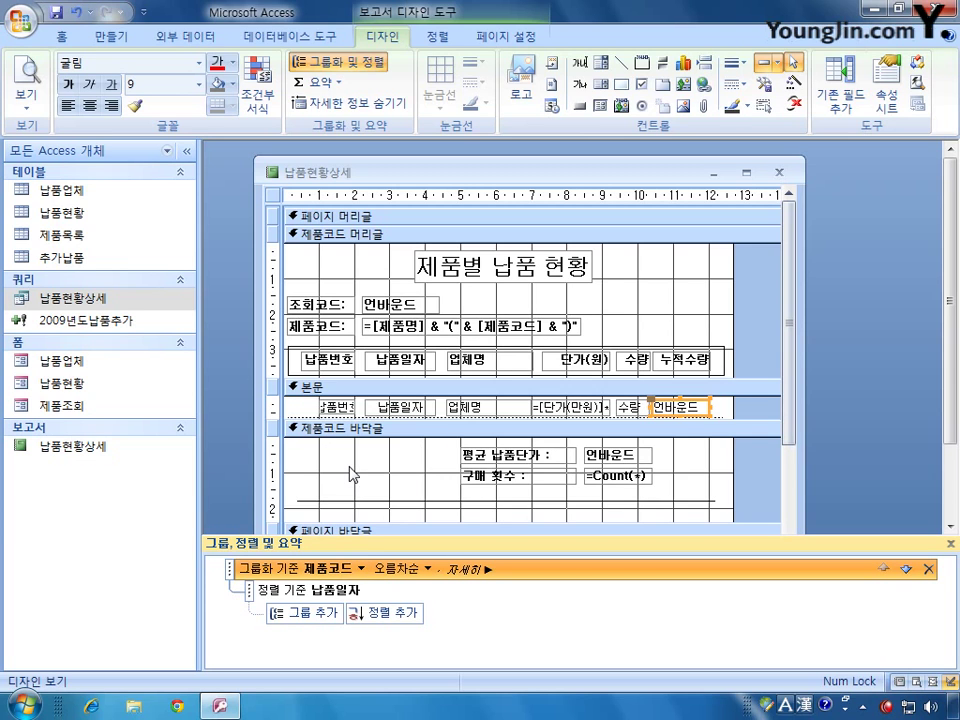
- Set the control source of the Txt누적수량 text box in the detail section to the 수량 field
double_click(670, 404)
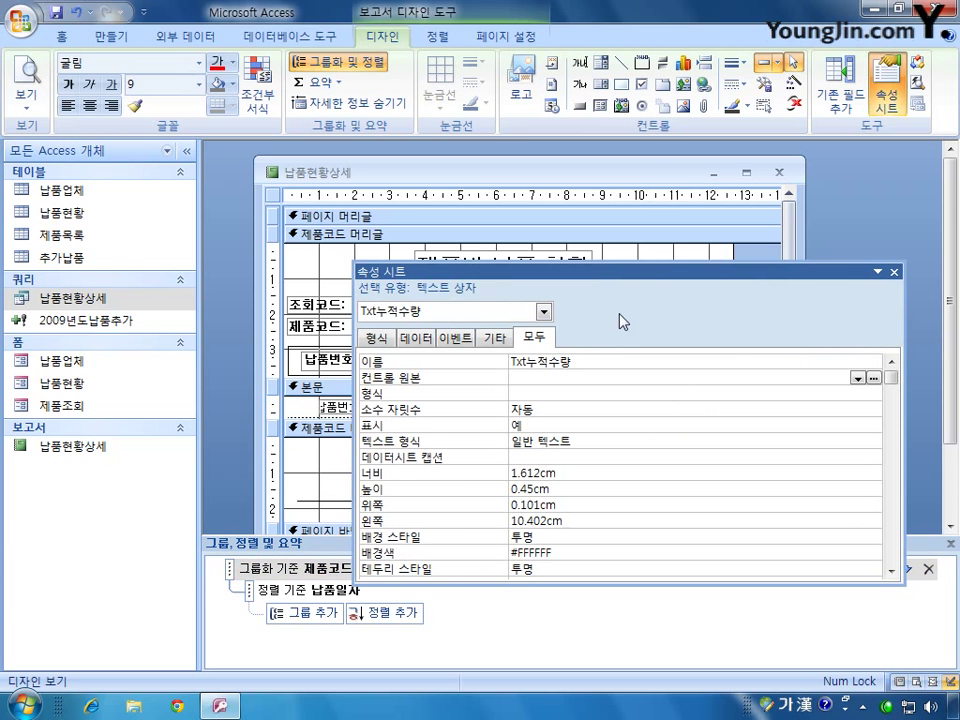
drag(594, 277, 609, 185)
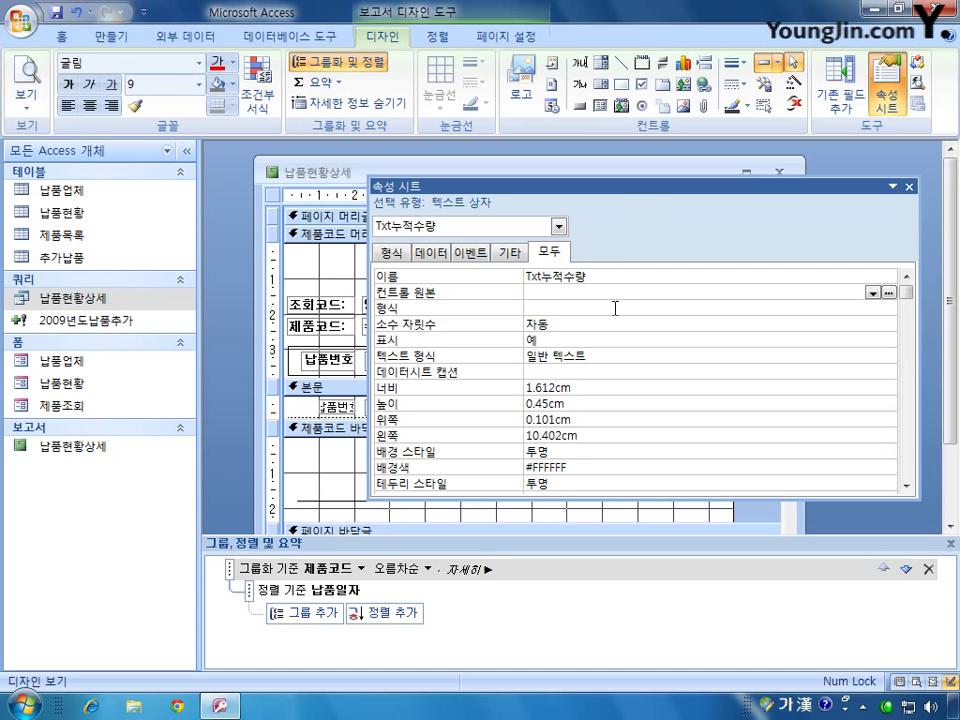
click(621, 291)
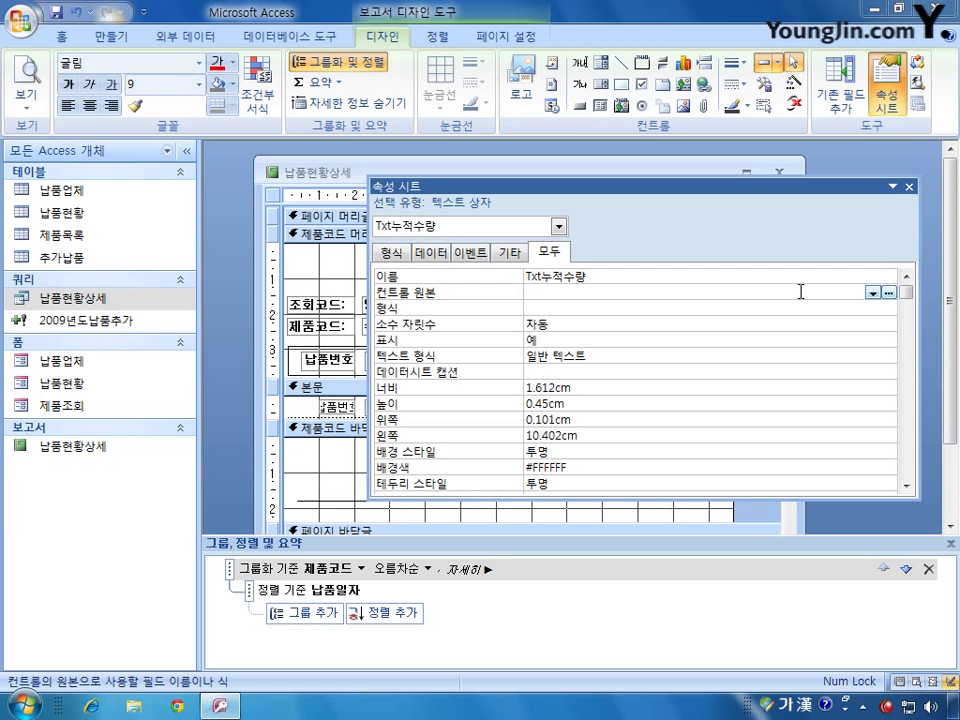
click(872, 293)
click(748, 428)
- Set the 누적 합계 property of Txt누적수량 to 그룹 and close the property sheet
click(392, 252)
click(432, 257)
click(578, 312)
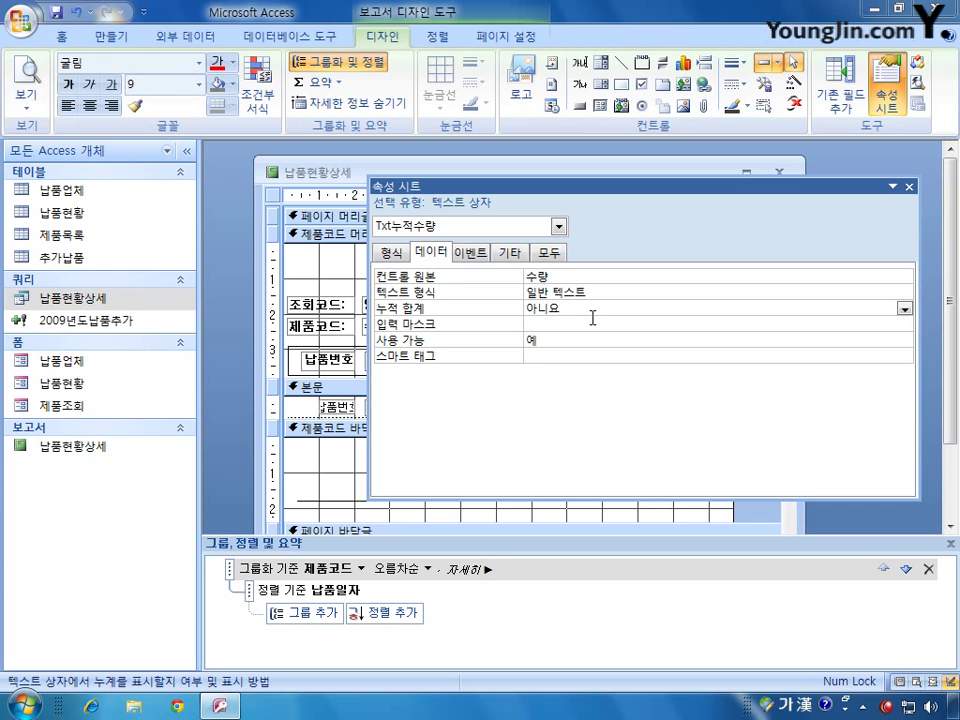
click(904, 308)
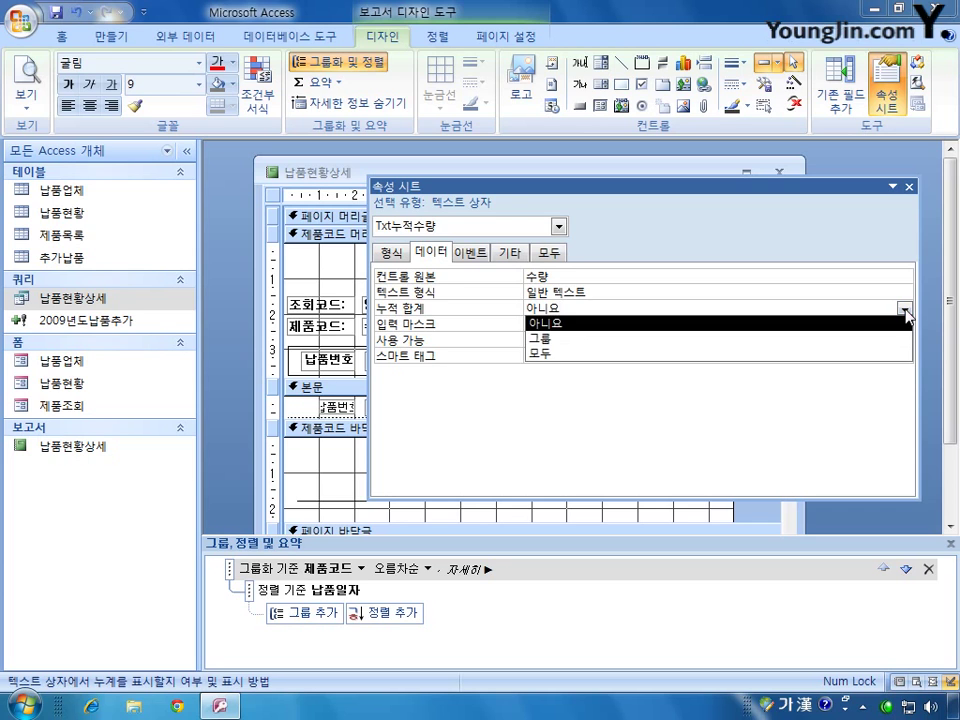
click(847, 340)
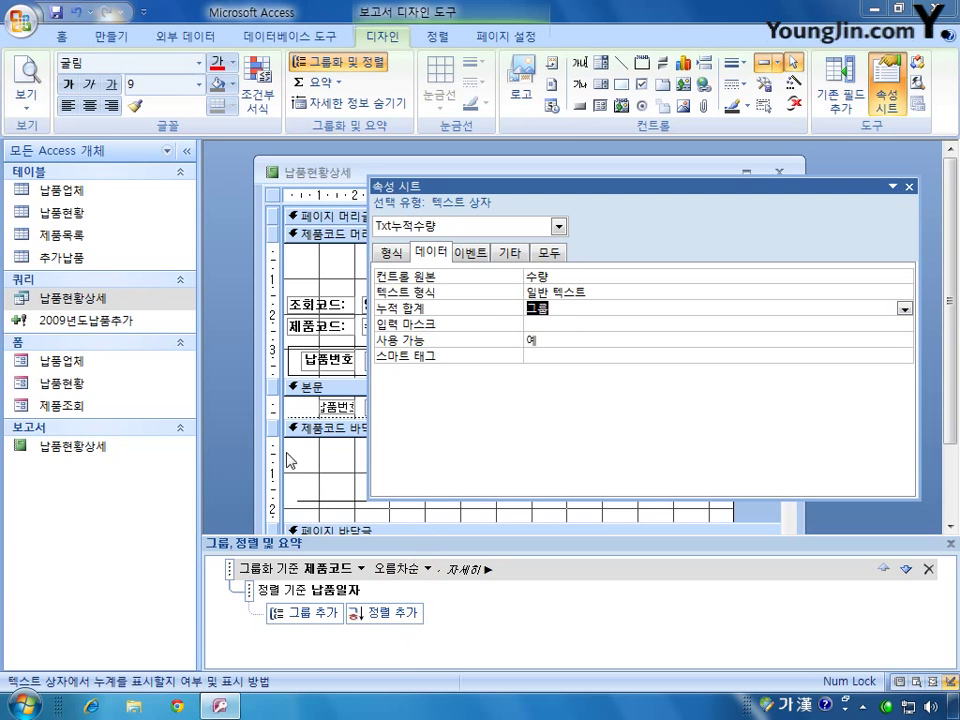
click(909, 188)
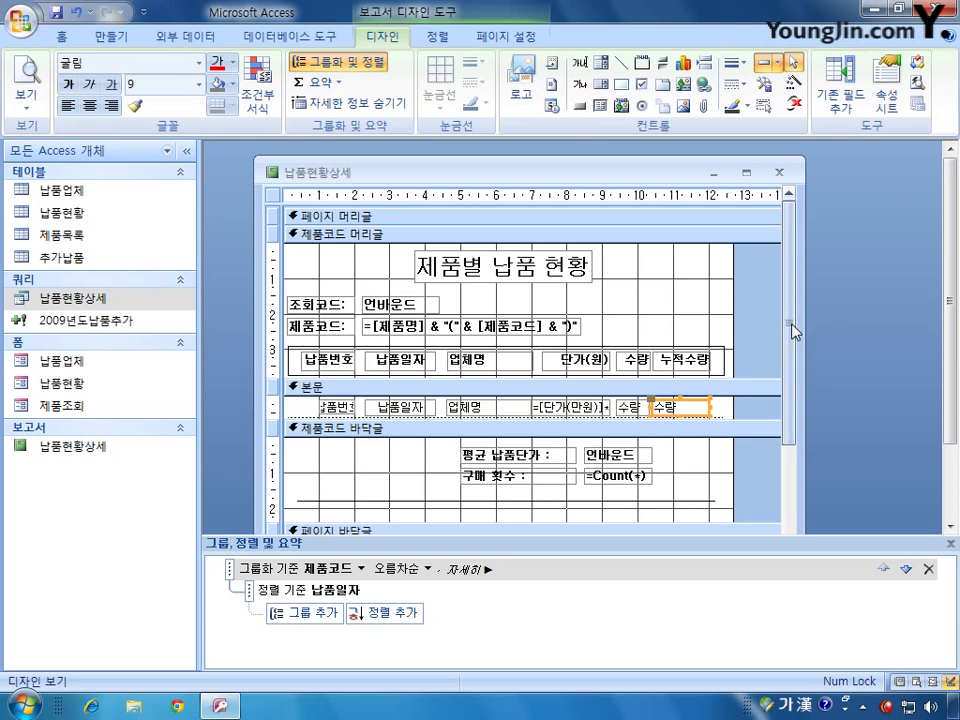
- Set the control source of Txt평균단가 in the 제품코드 footer to =avg([단가(만원)])*10000, then save and close the report
drag(793, 331, 797, 375)
double_click(634, 403)
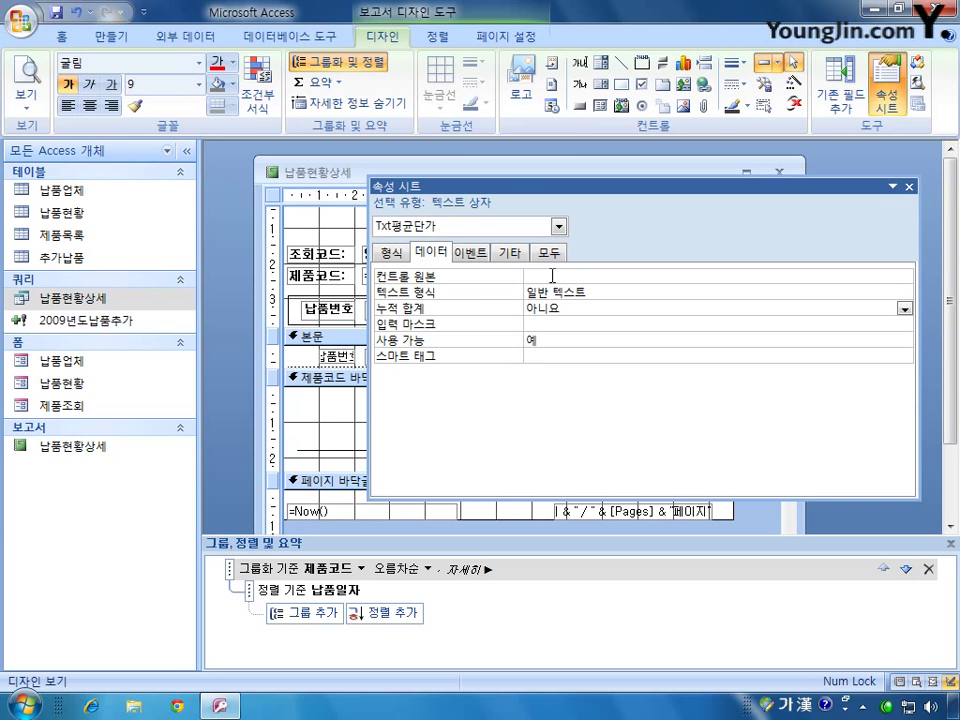
click(545, 276)
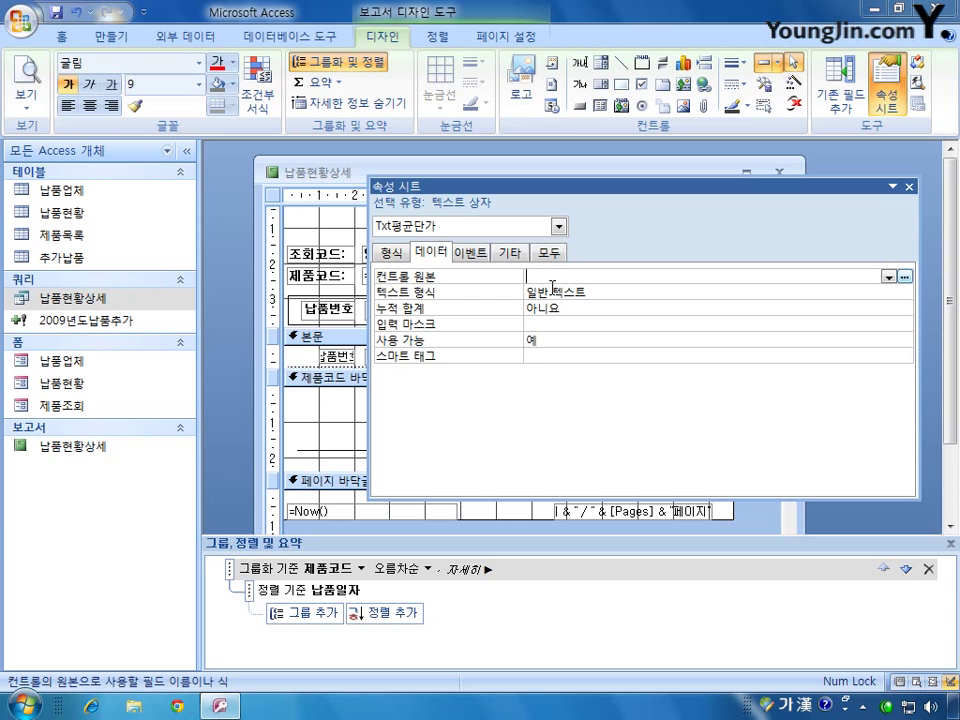
text(=a)
key(BackSpace)
key(Hangul)
text(avg([]))
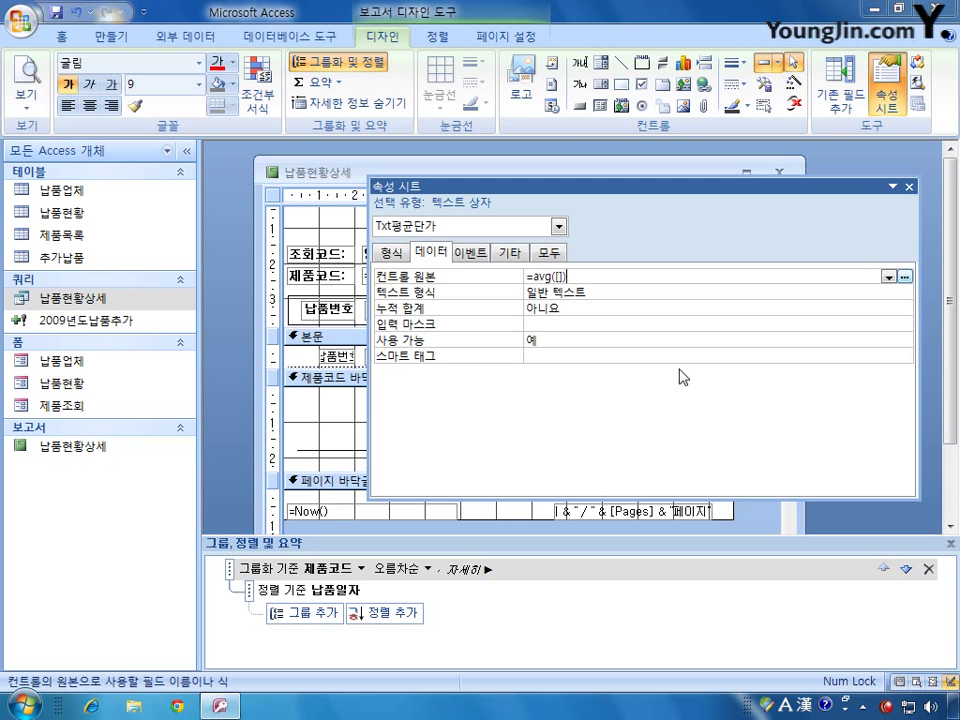
key(Left)
key(Left)
text(단가(만원))
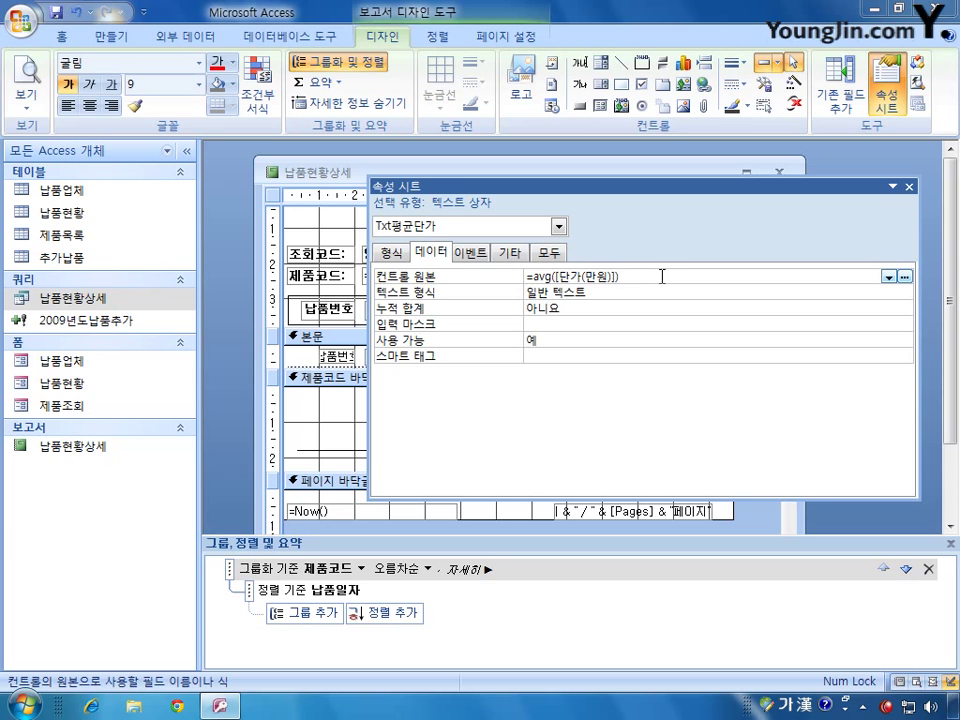
text(*10000)
click(909, 187)
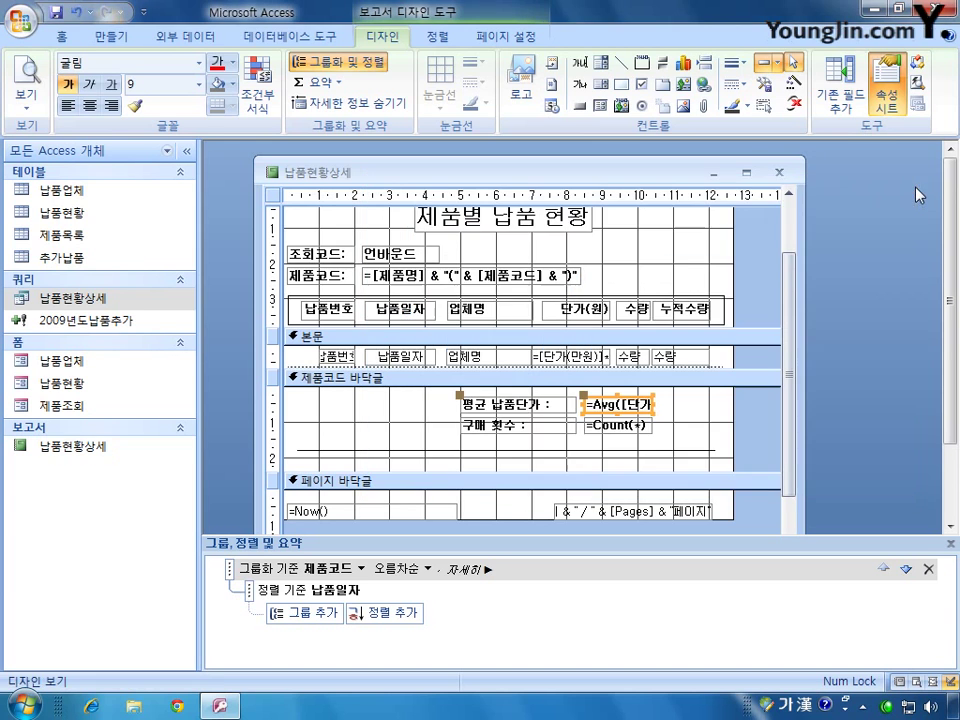
click(788, 172)
key(Return)
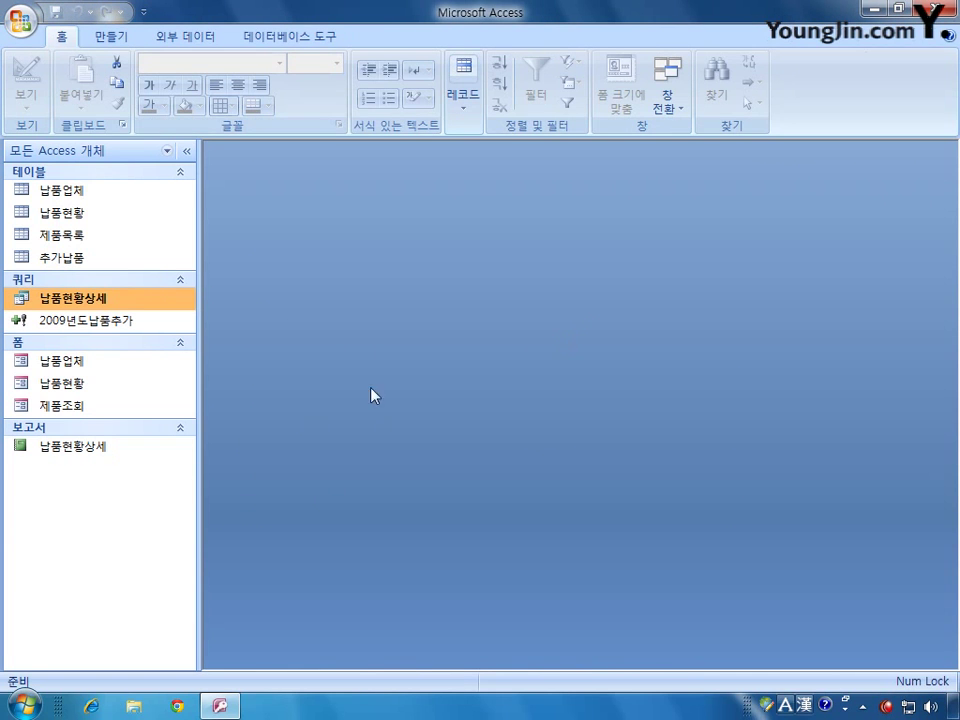
- Open the 제품조회 form in Design view and show the event properties of the 조회 button
right_click(66, 406)
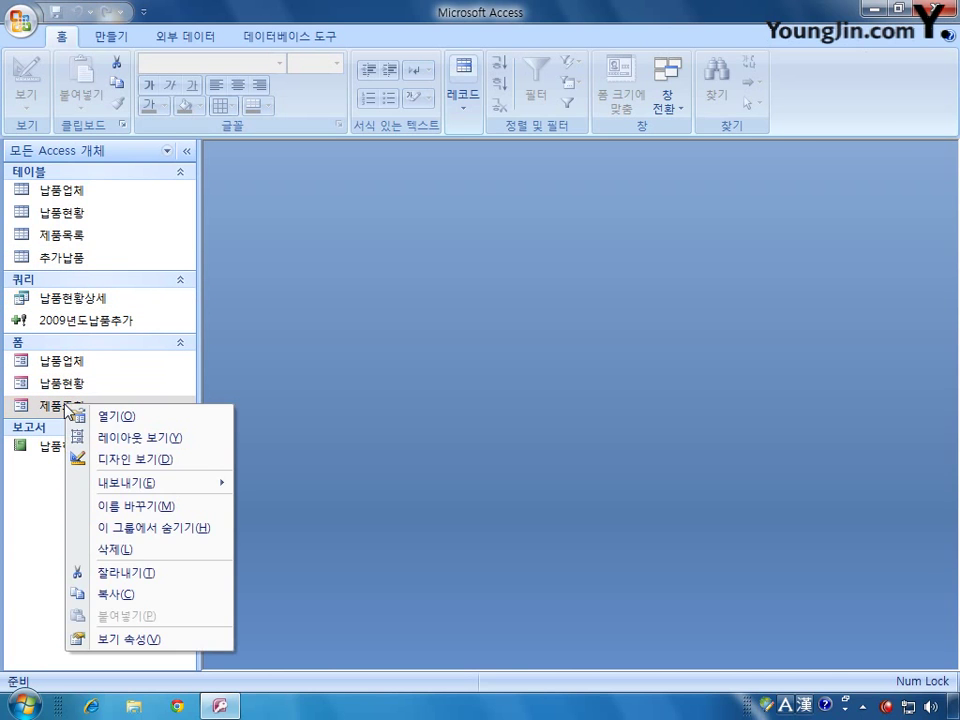
click(115, 459)
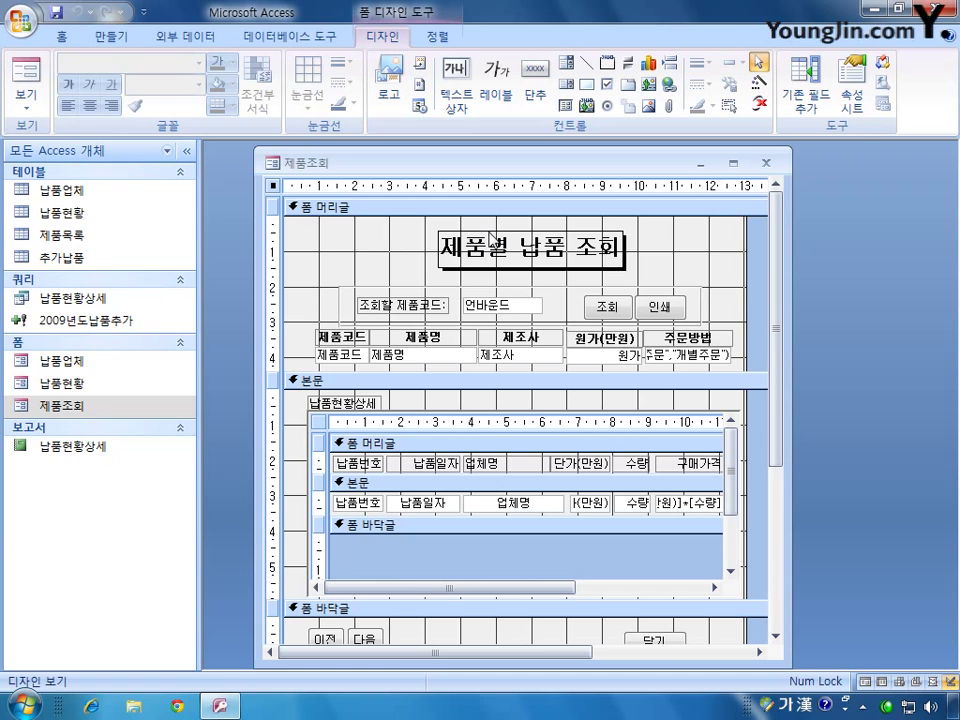
double_click(606, 303)
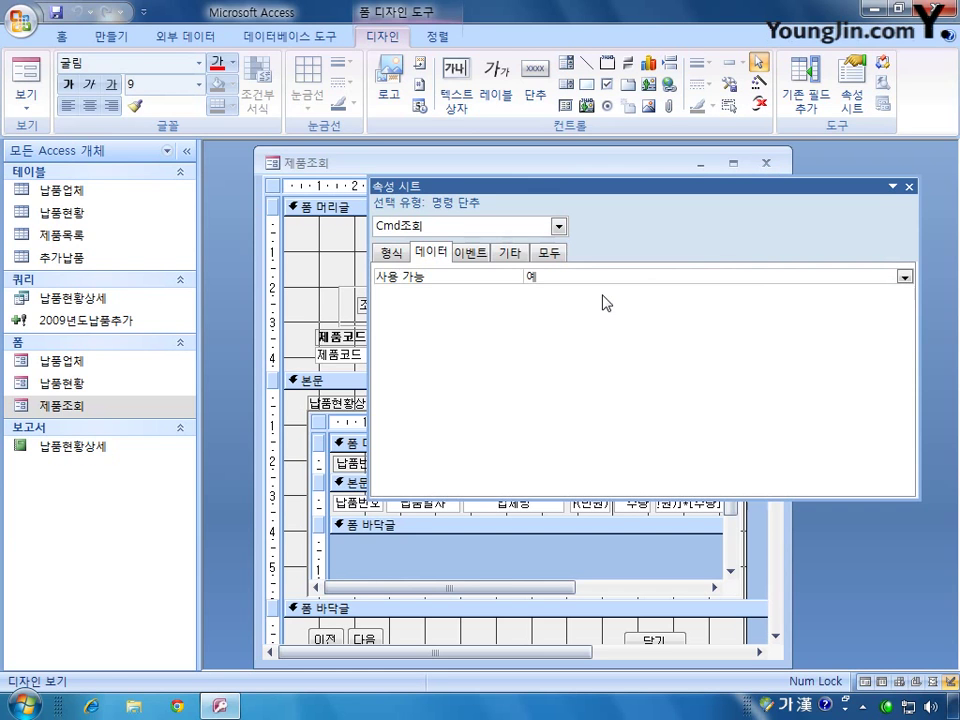
click(468, 253)
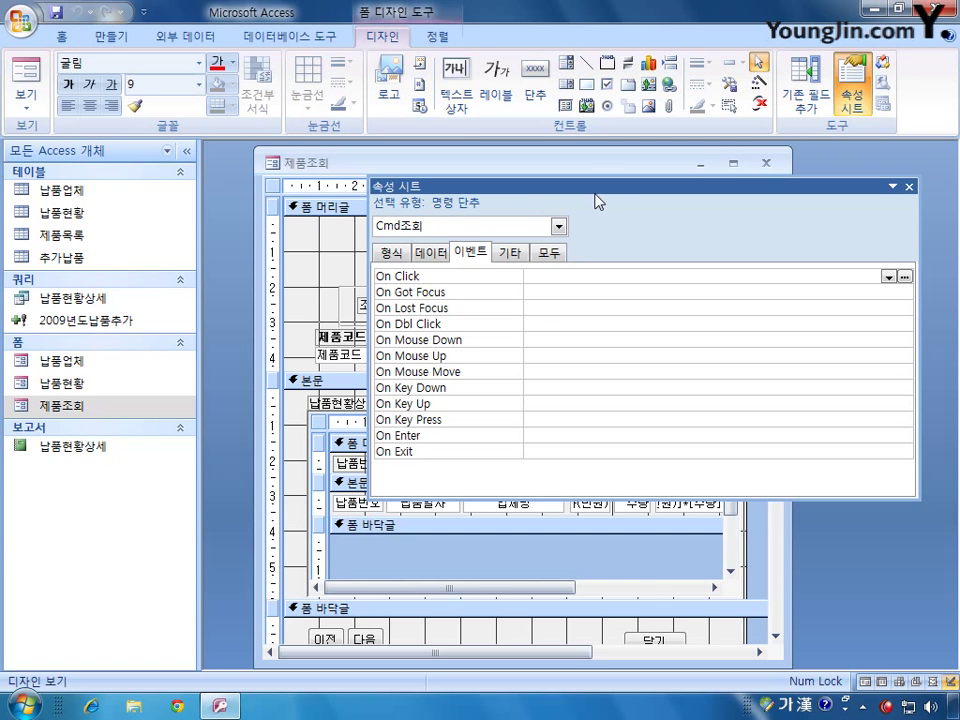
- Check the properties of the 조회할 제품코드 text box and the record source of the 제품조회 form
drag(600, 188, 568, 416)
click(510, 306)
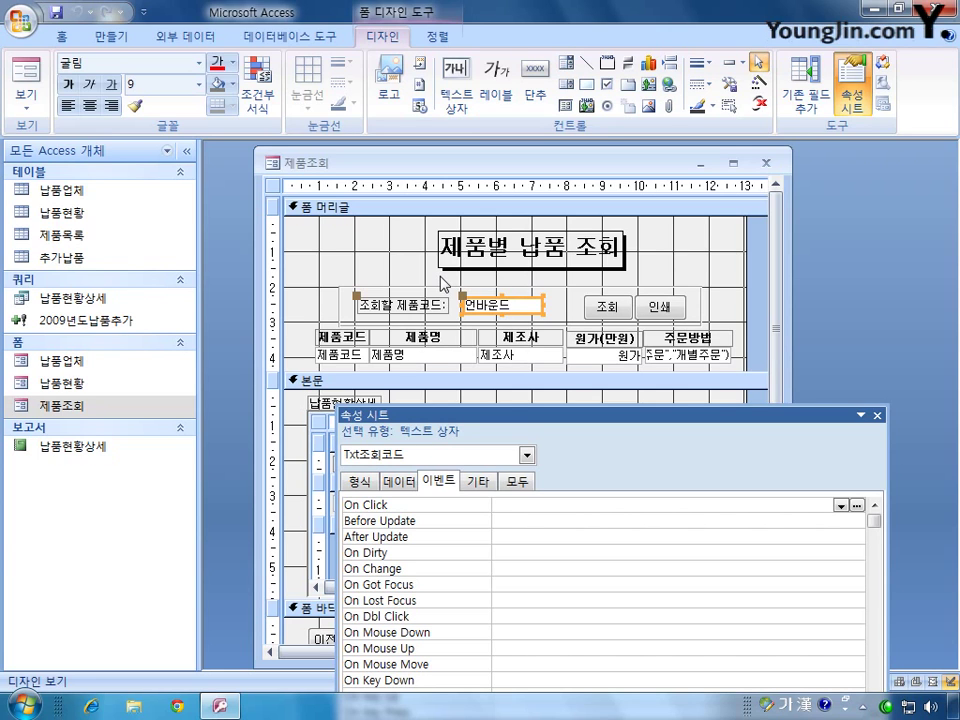
key(ctrl+r)
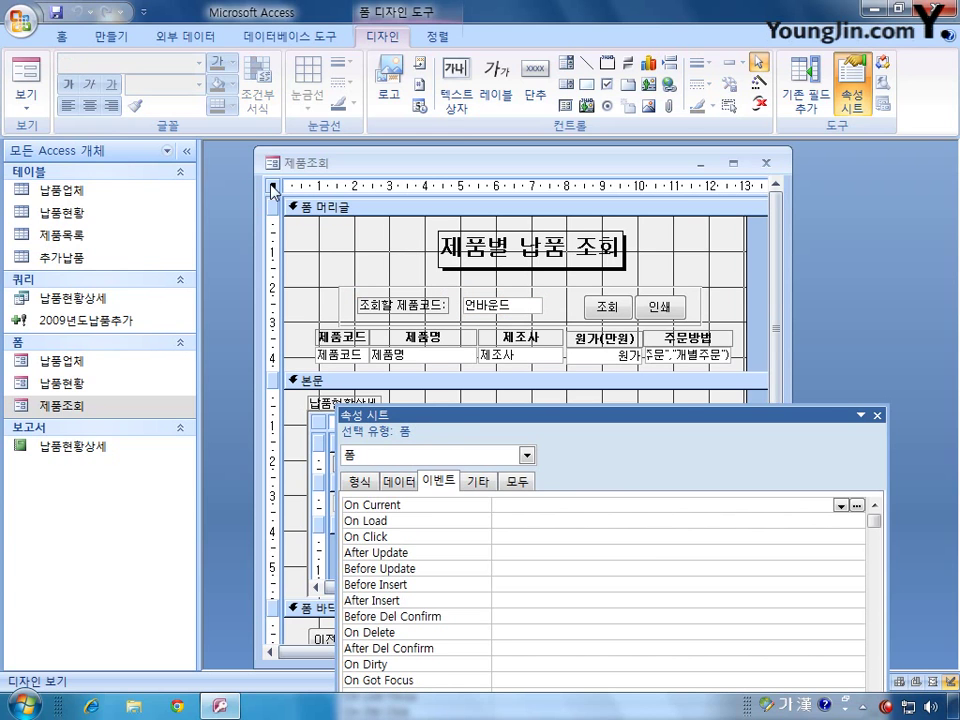
click(517, 482)
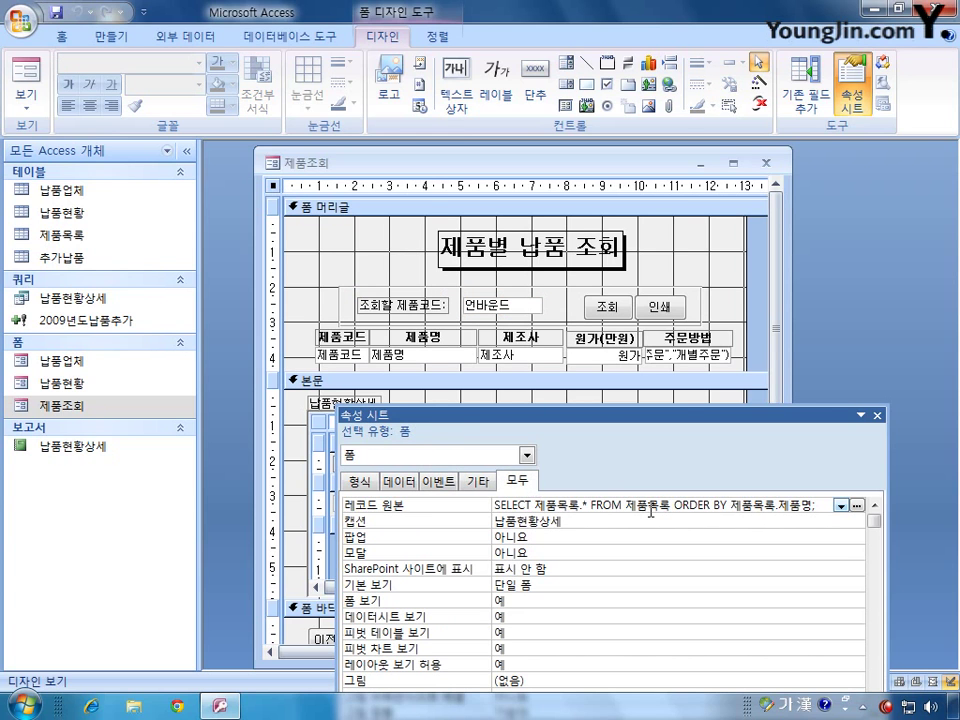
click(487, 308)
- Examine the product codes in the 제품목록 table and return to the property sheet of the 제품조회 form's unbound text box
double_click(58, 236)
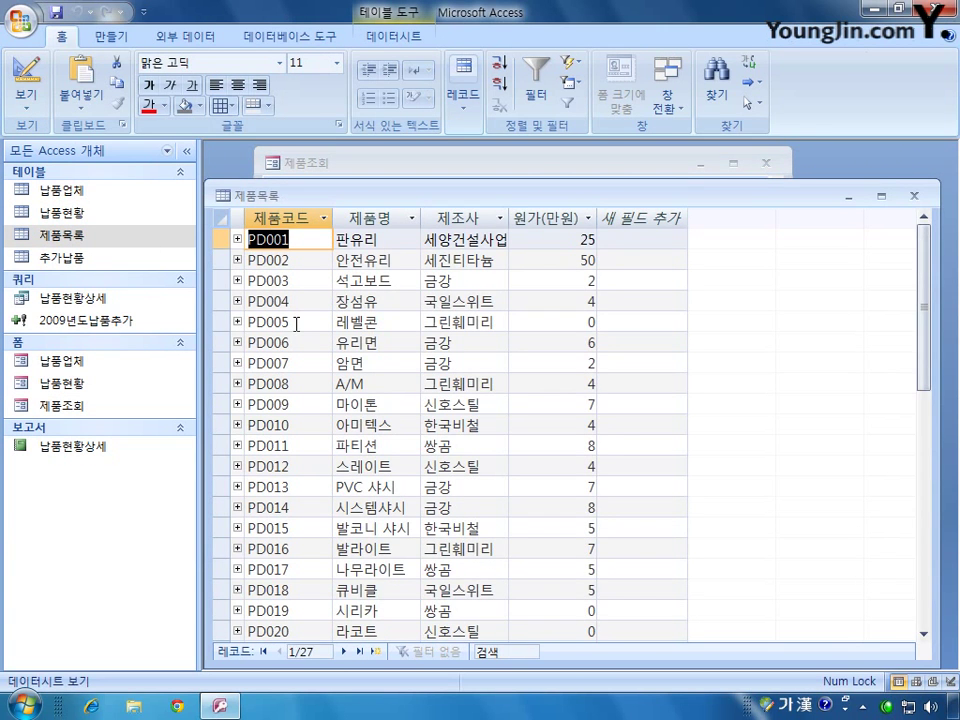
click(686, 158)
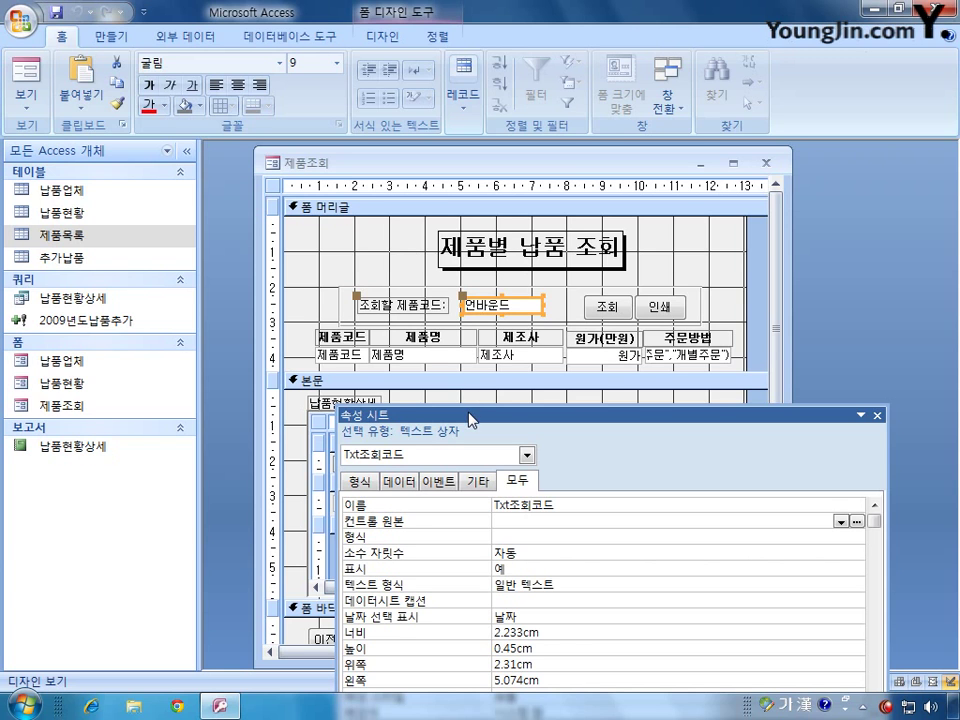
drag(470, 420, 596, 488)
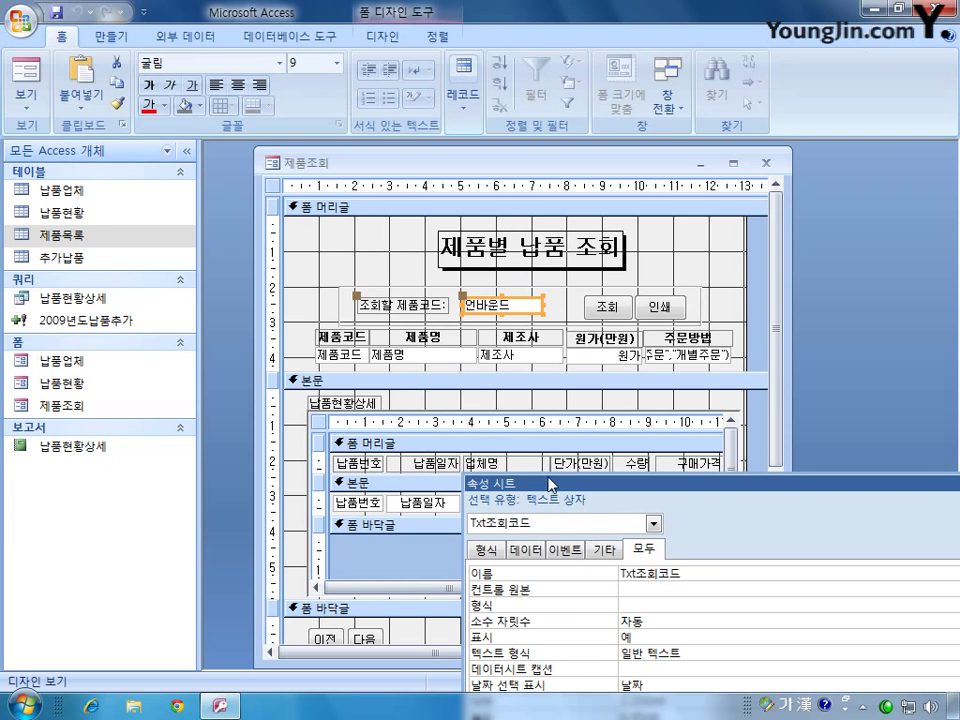
drag(549, 483, 387, 271)
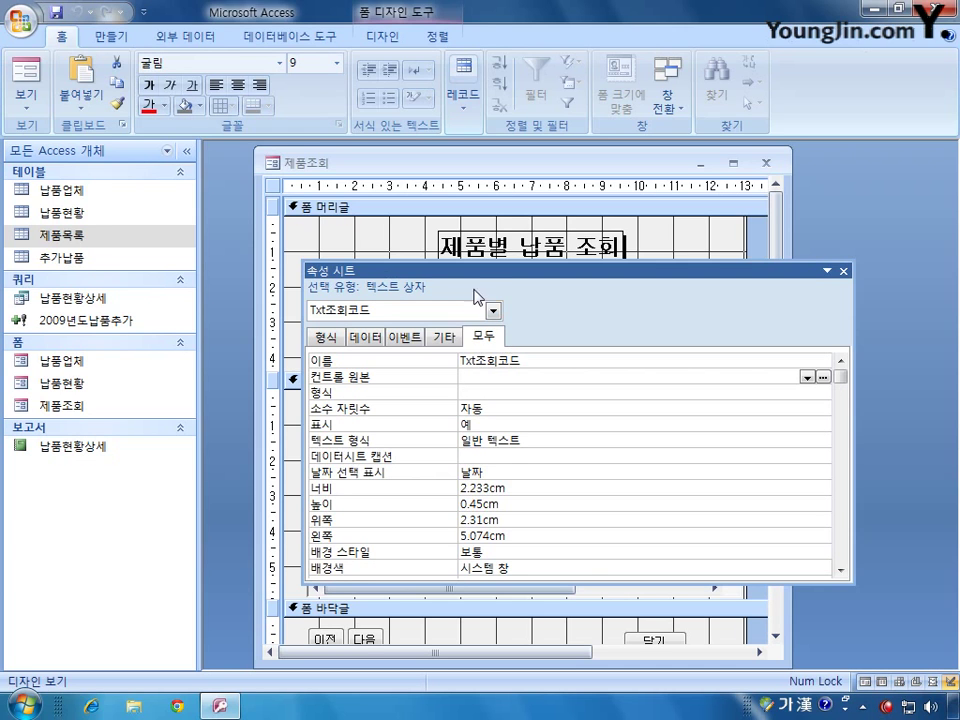
- Set the 조회 button's On Click event to [이벤트 프로시저] and open its procedure in the code editor
drag(491, 268, 507, 341)
click(607, 307)
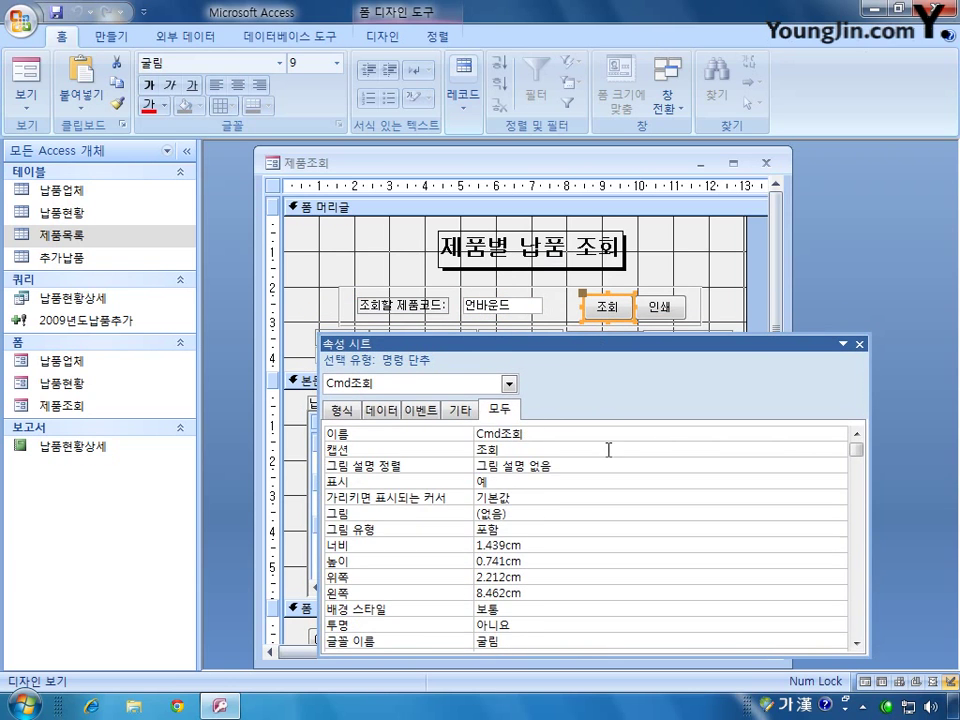
click(420, 410)
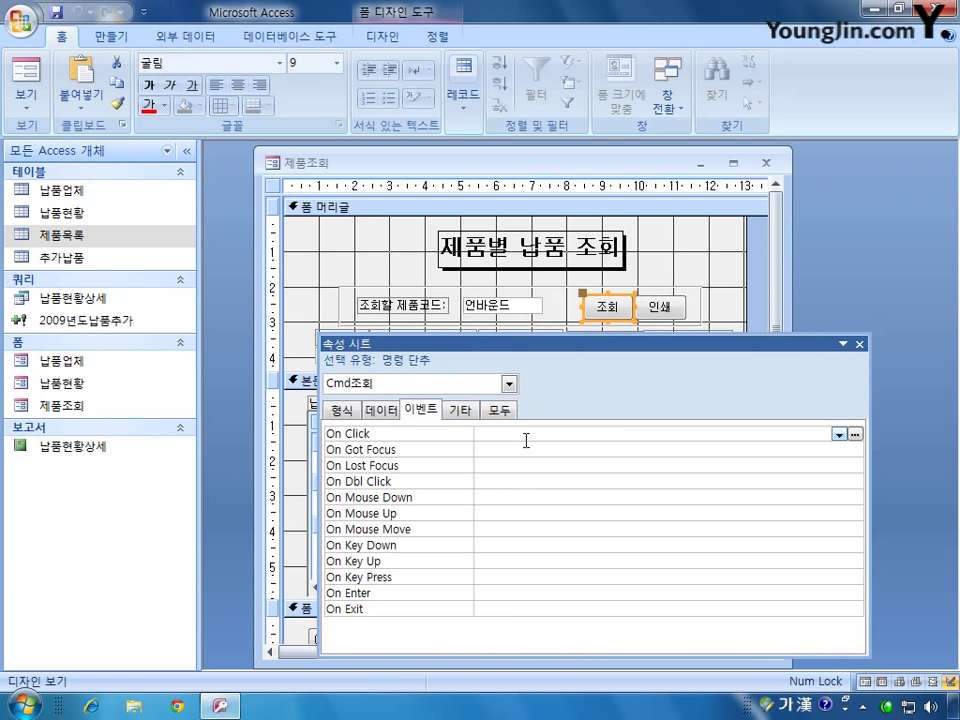
click(839, 434)
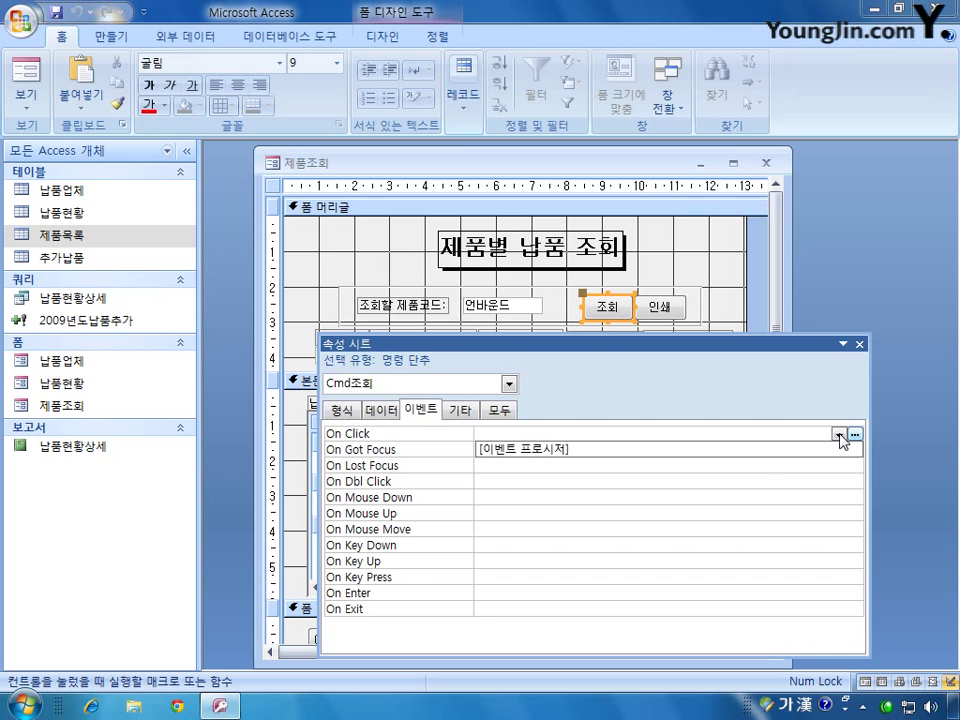
click(769, 449)
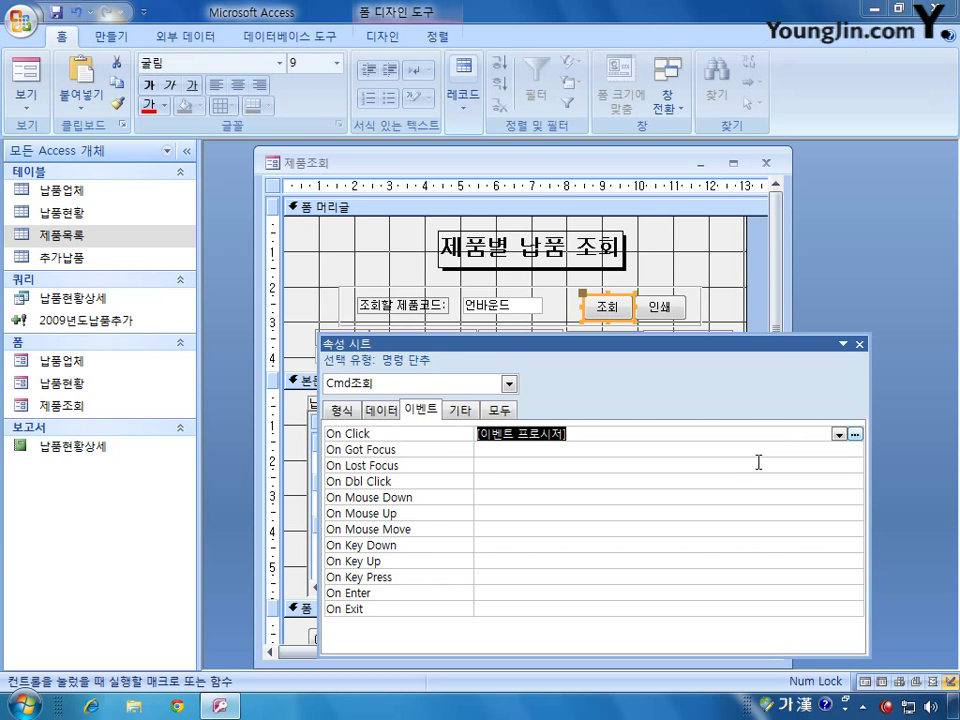
click(855, 434)
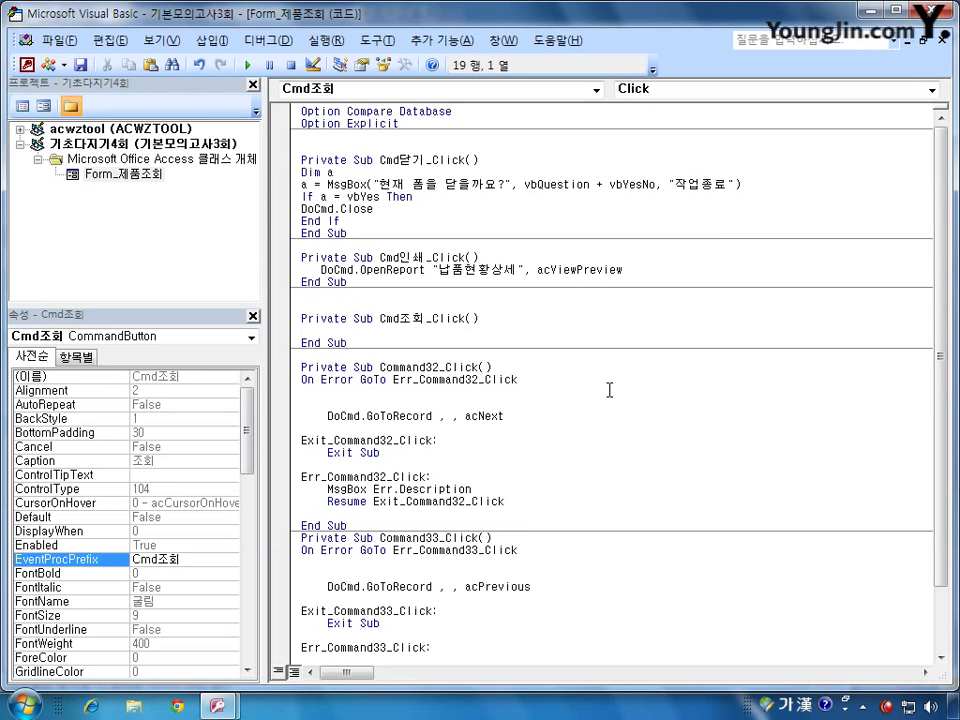
- Enter the statement me.Filter = 제품코드 = Txt조회코드 in the Cmd조회_Click procedure
text(ㅡ)
key(BackSpace)
key(Hangul)
text(me.fi)
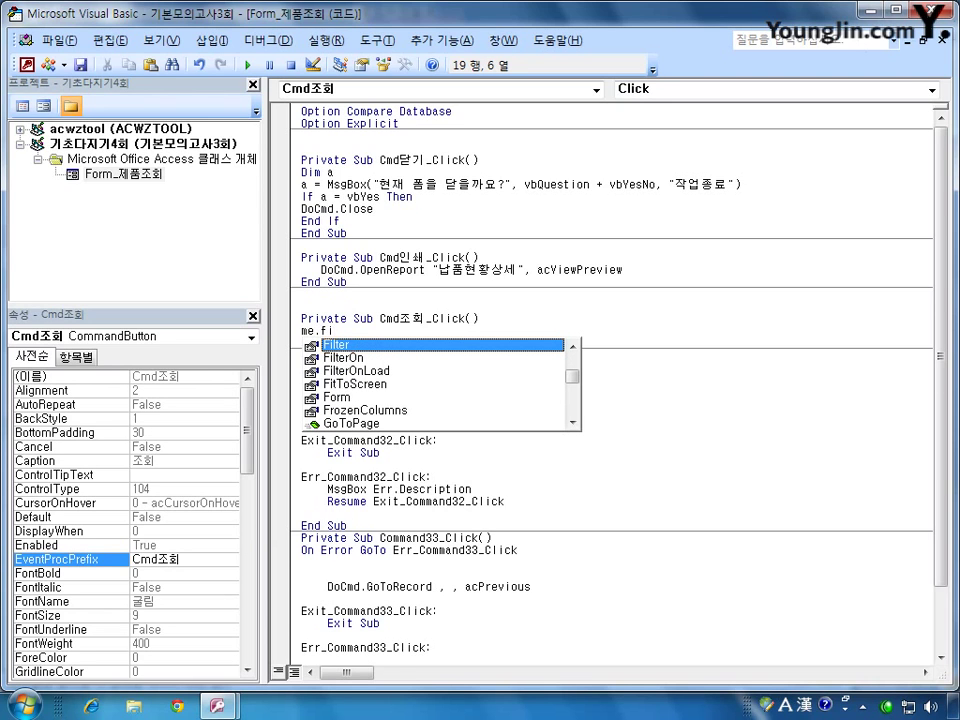
key(Tab)
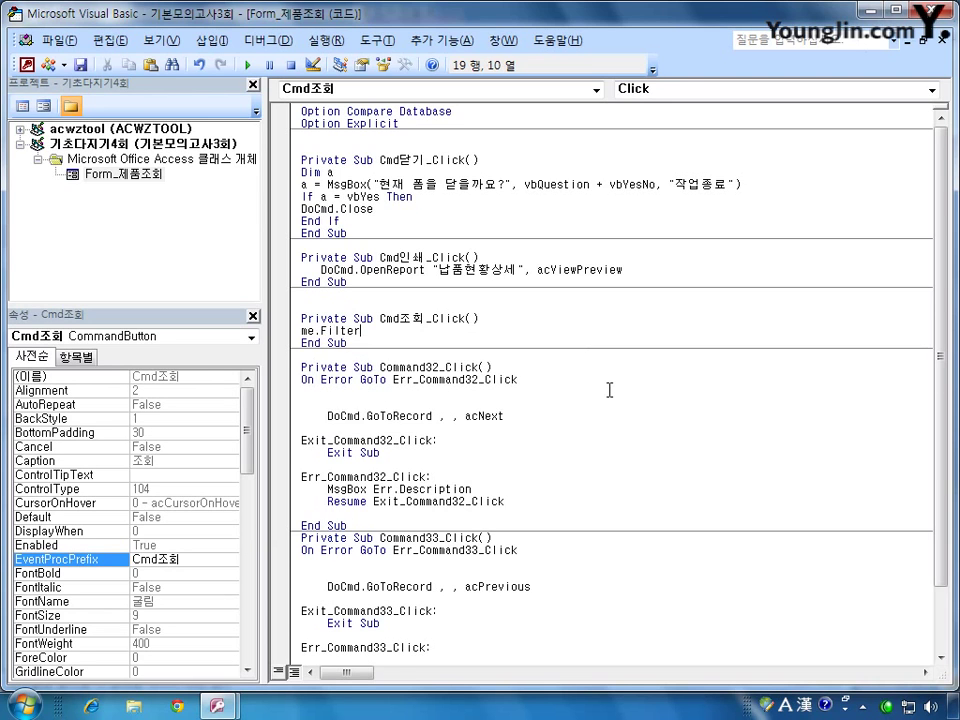
text(= w)
key(BackSpace)
key(Hangul)
text(제품코)
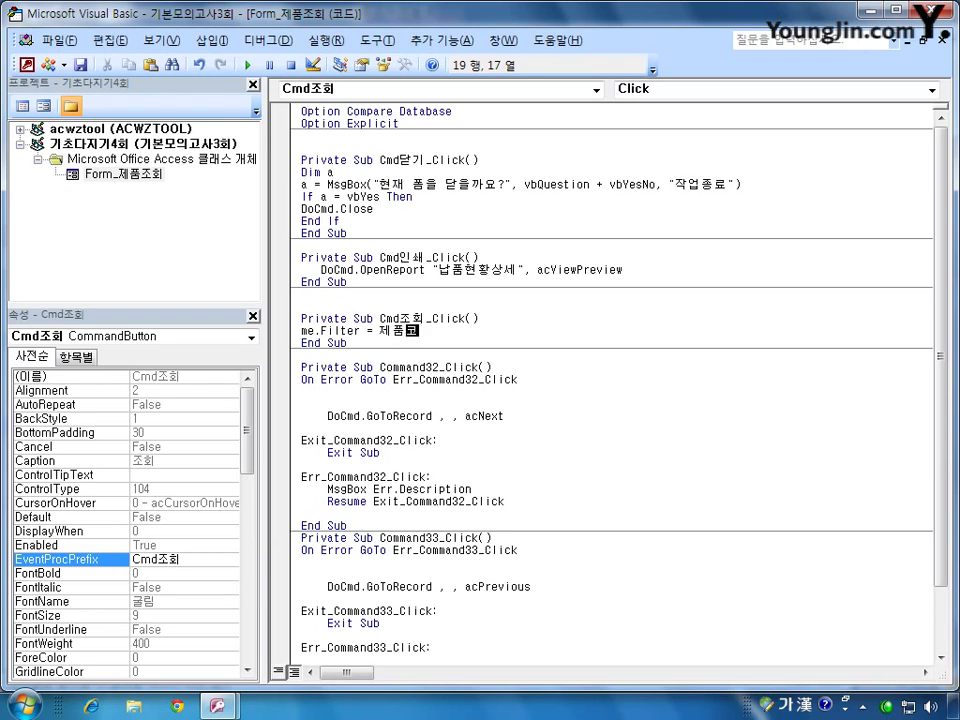
text(드 =)
key(Hangul)
text(Txt)
key(Hangul)
text(조)
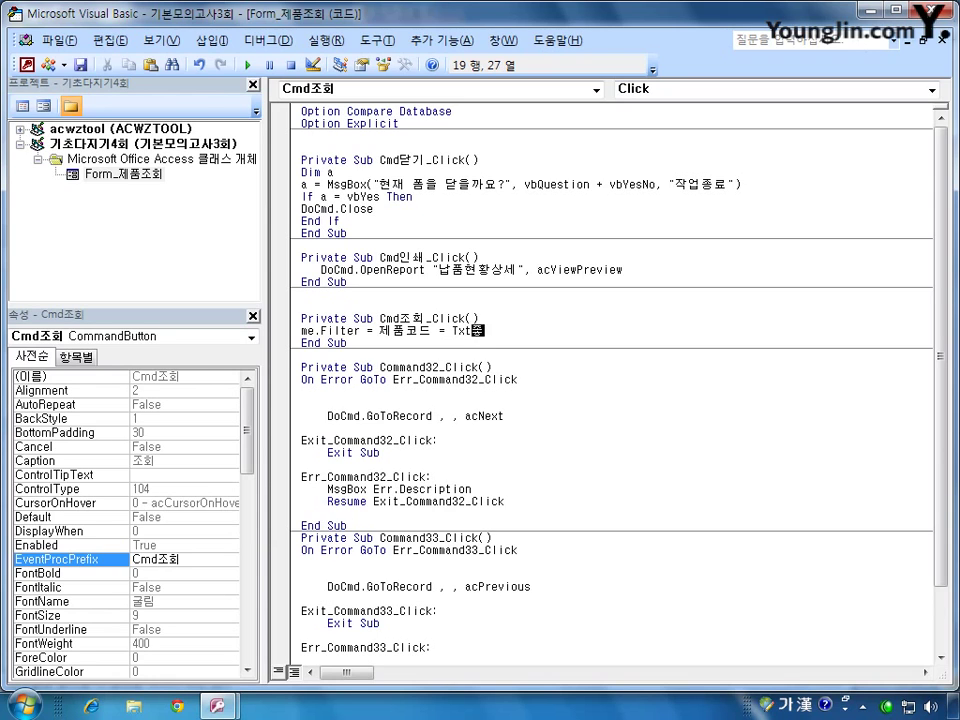
text(회코드)
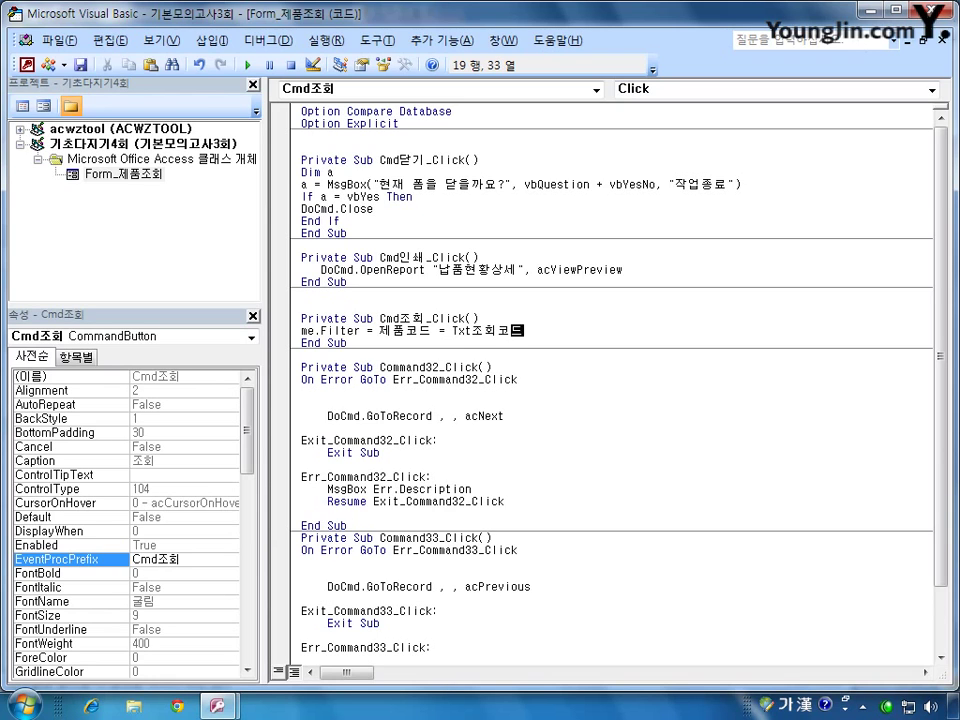
- Enclose Txt조회코드 in the filter statement in single quotation marks
key(Left)
key(Left)
key(Left)
key(Left)
key(Left)
key(Left)
key(Left)
text(')
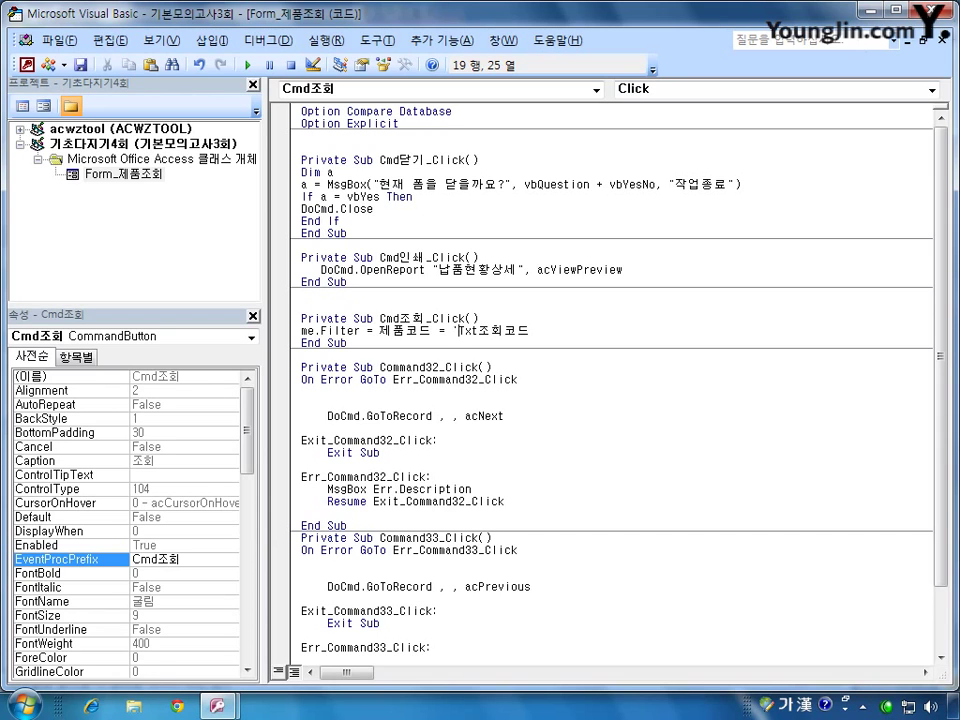
key(Right)
key(Right)
key(Right)
key(Right)
key(Right)
key(Right)
key(Hangul)
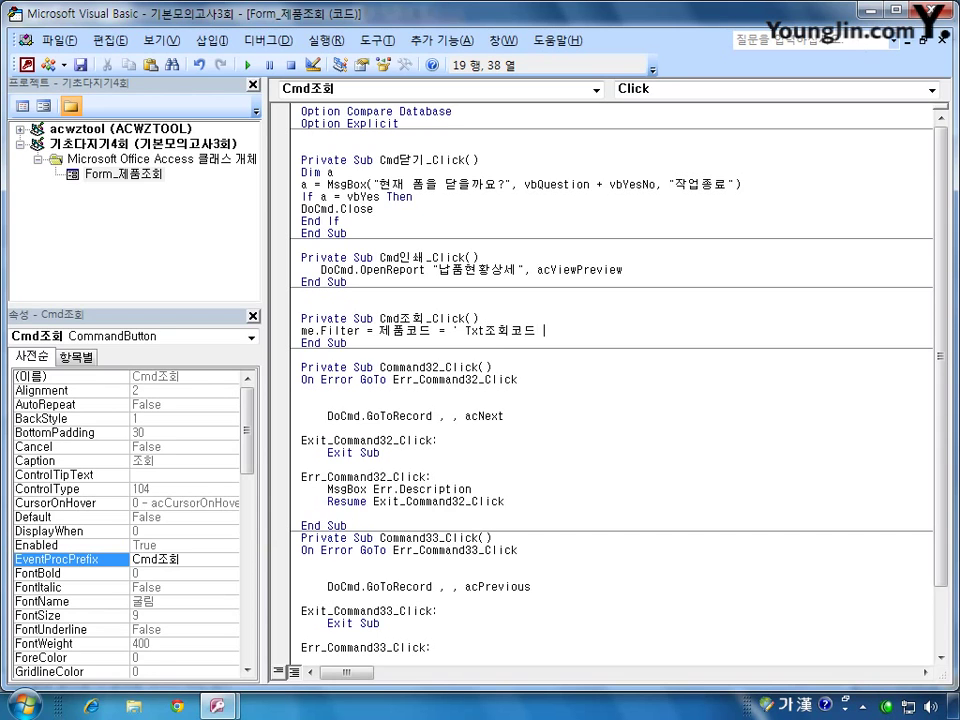
text(')
- Enclose the 제품코드 = ' part of the filter statement in double quotation marks
key(Left)
key(Left)
key(Left)
key(Left)
key(Left)
key(Left)
key(Left)
key(Left)
key(Left)
key(Left)
text(")
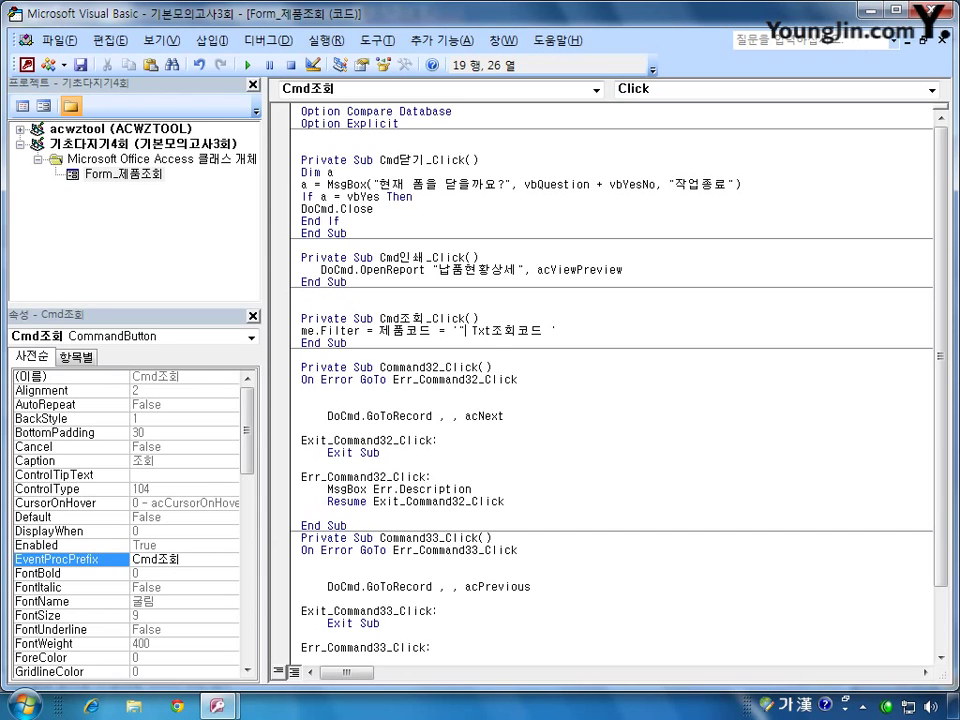
key(Left)
key(Left)
key(Left)
key(Left)
key(Left)
key(Left)
key(Left)
key(Left)
key(Left)
key(Left)
key(Left)
key(Left)
key(Left)
key(Left)
text(")
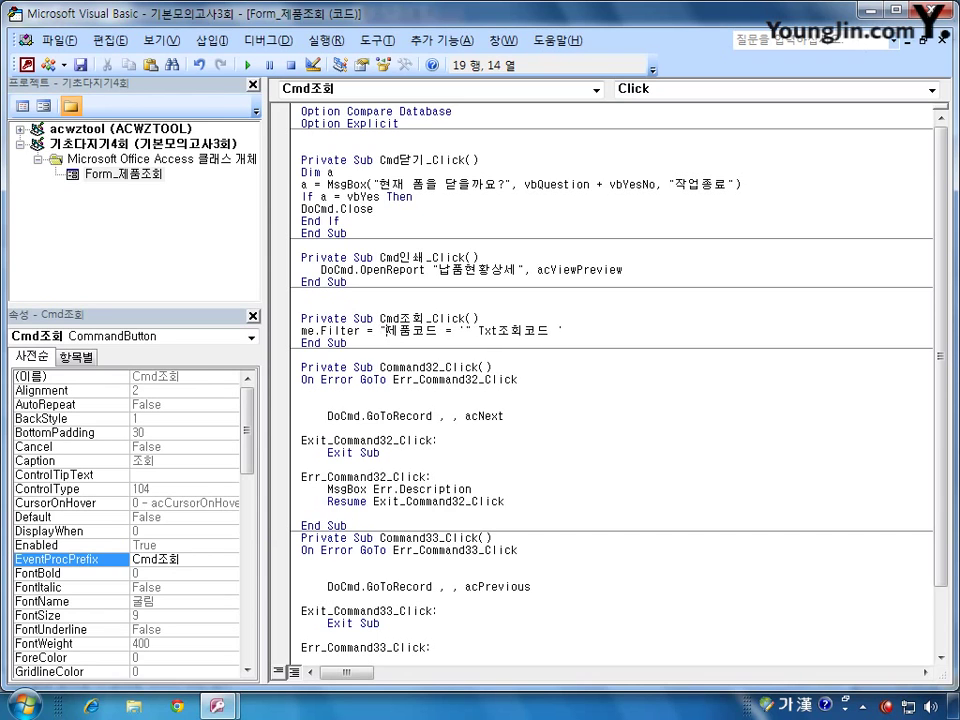
- Join the filter's parts with & and quote the closing apostrophe, giving Me.Filter = "제품코드 = '" & Txt조회코드 & "'"
key(Right)
key(Right)
key(Right)
key(Right)
key(Right)
key(Right)
key(Right)
key(Right)
key(Right)
text(&)
key(Right)
key(Right)
key(Right)
key(Right)
key(Right)
key(Right)
key(Right)
key(Right)
key(Right)
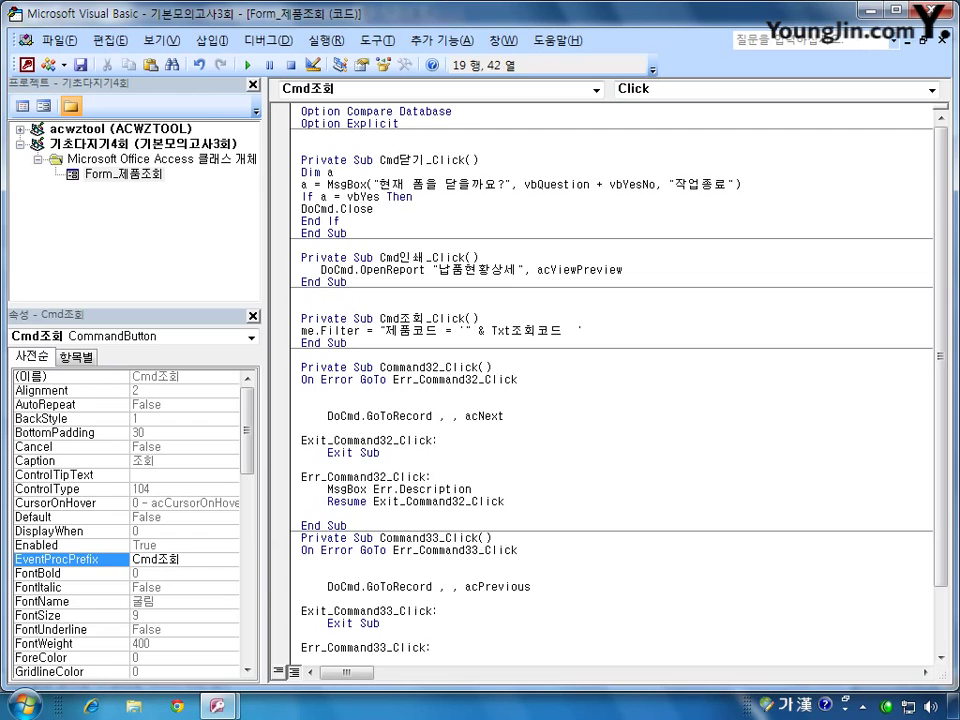
text(& ")
key(Right)
text(")
key(Return)
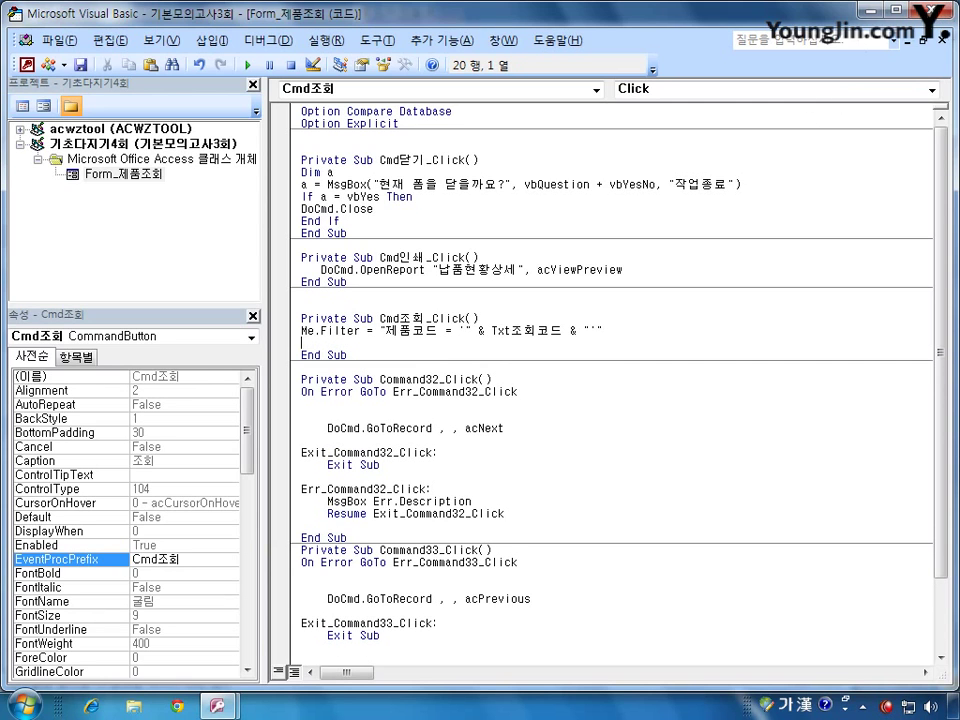
- Add the line Me.FilterOn = True below the filter statement in Cmd조회_Click
text(me.filter)
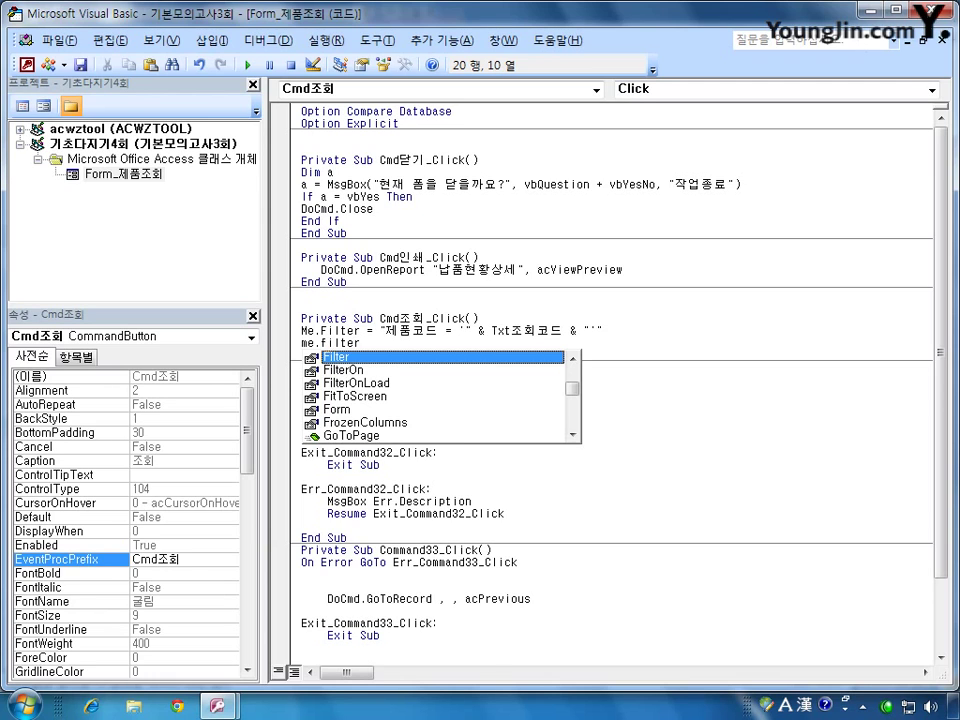
key(Down)
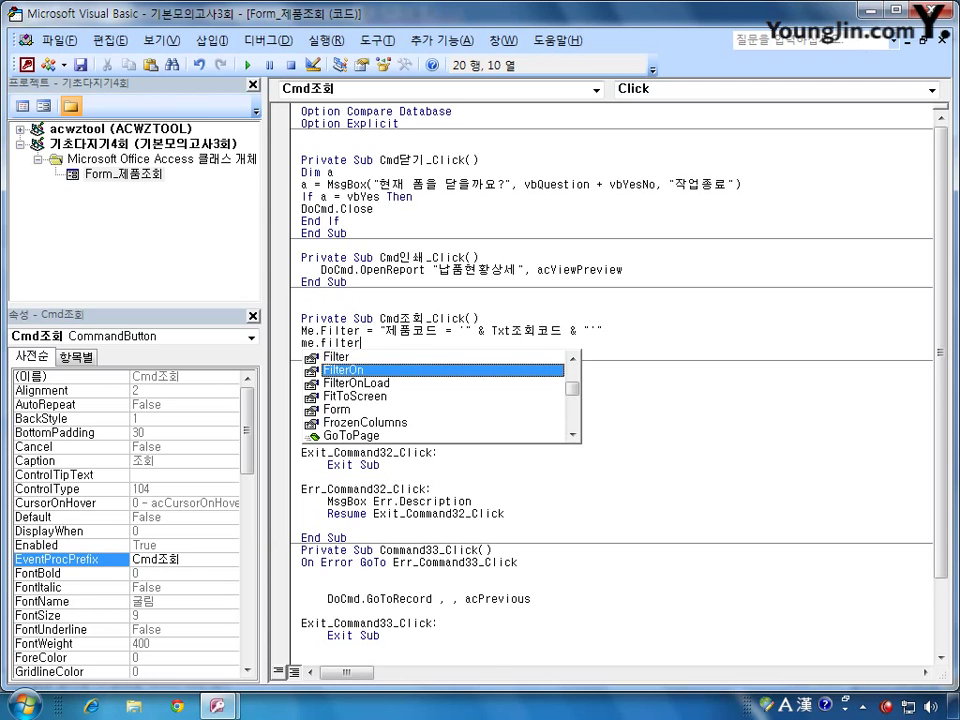
key(Tab)
text(=)
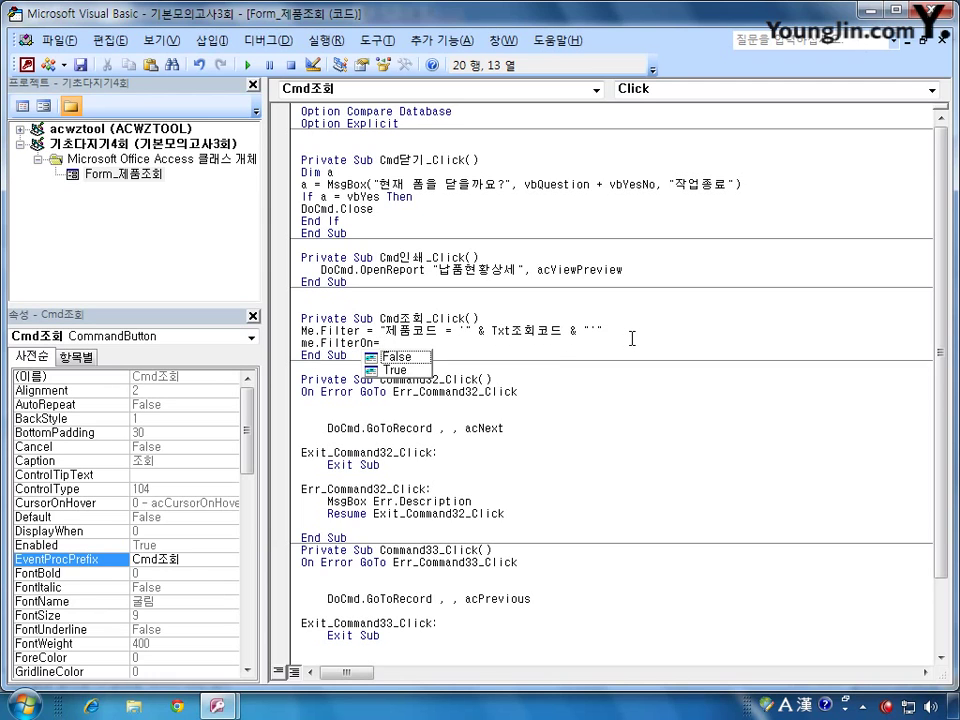
key(Down)
key(Tab)
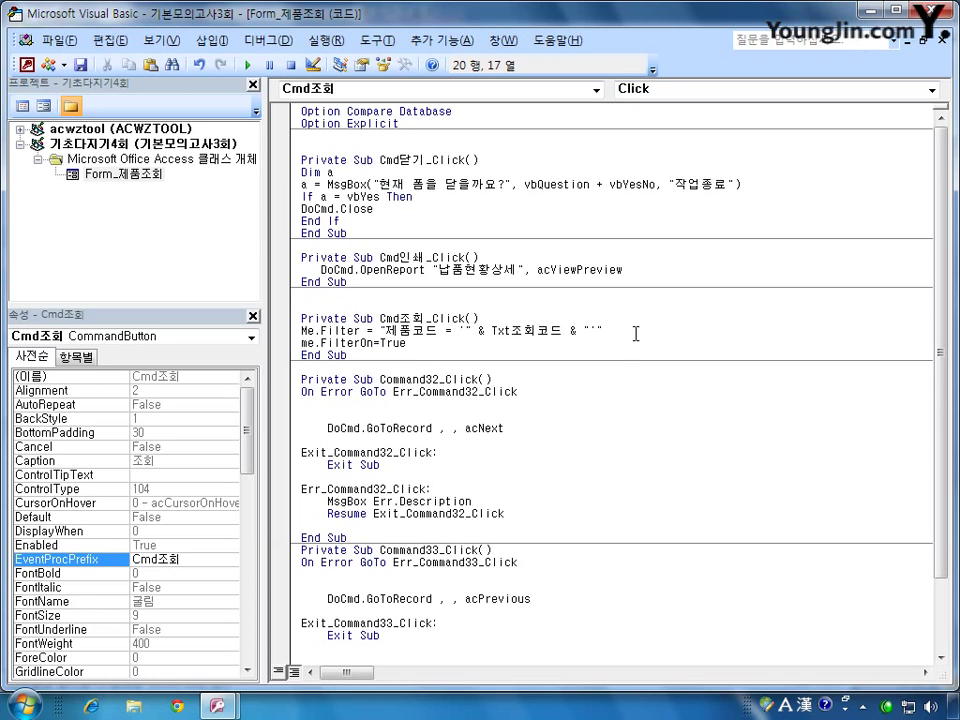
click(638, 332)
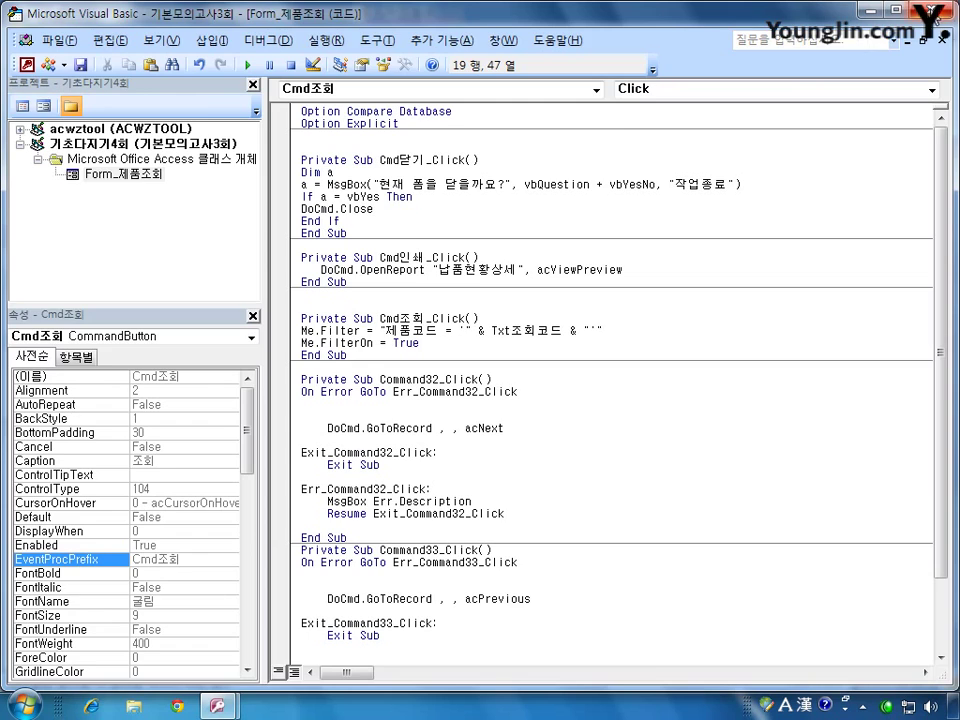
- Return to the database window, then close the 제품조회 form and save its design changes
key(alt+F11)
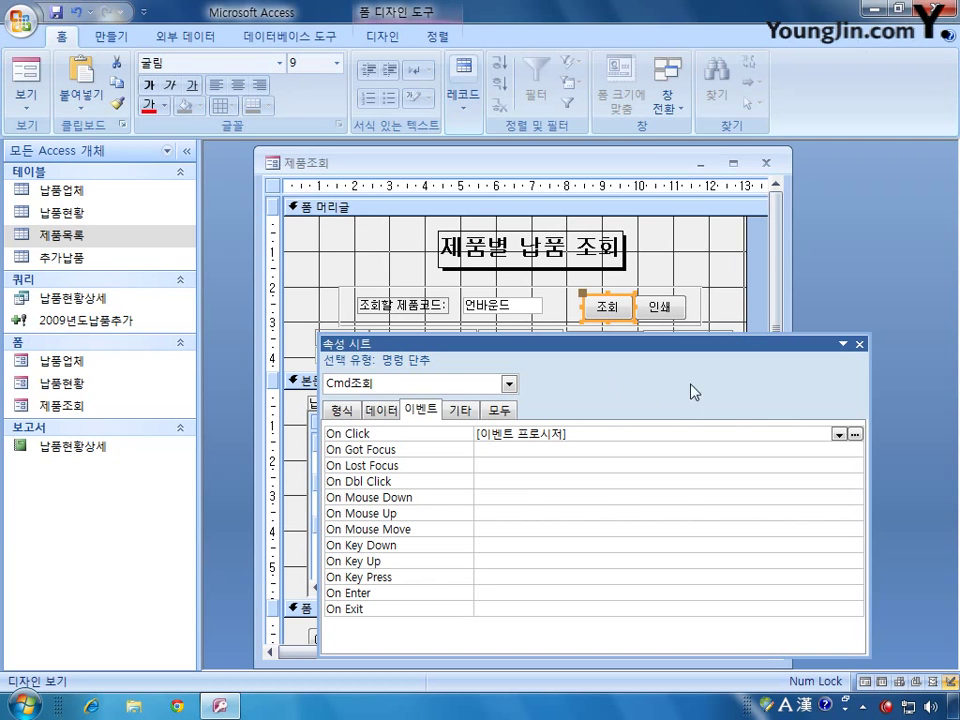
click(859, 343)
click(770, 160)
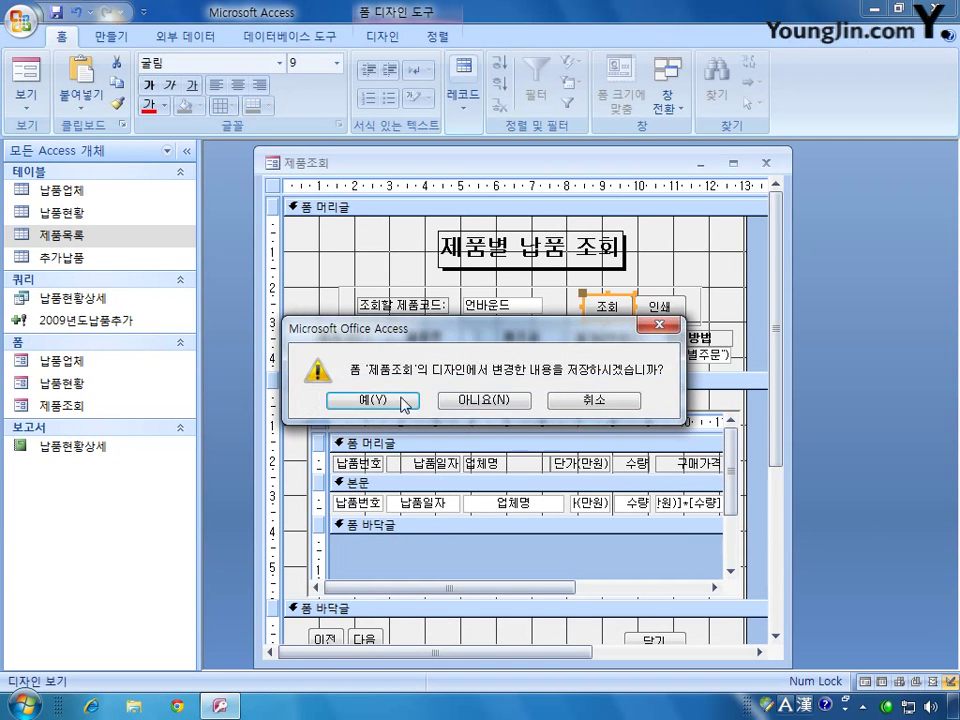
click(376, 398)
- Open the 납품현황상세 report in Design view and show the properties of the unbound text box beside 조회코드
click(80, 452)
right_click(88, 446)
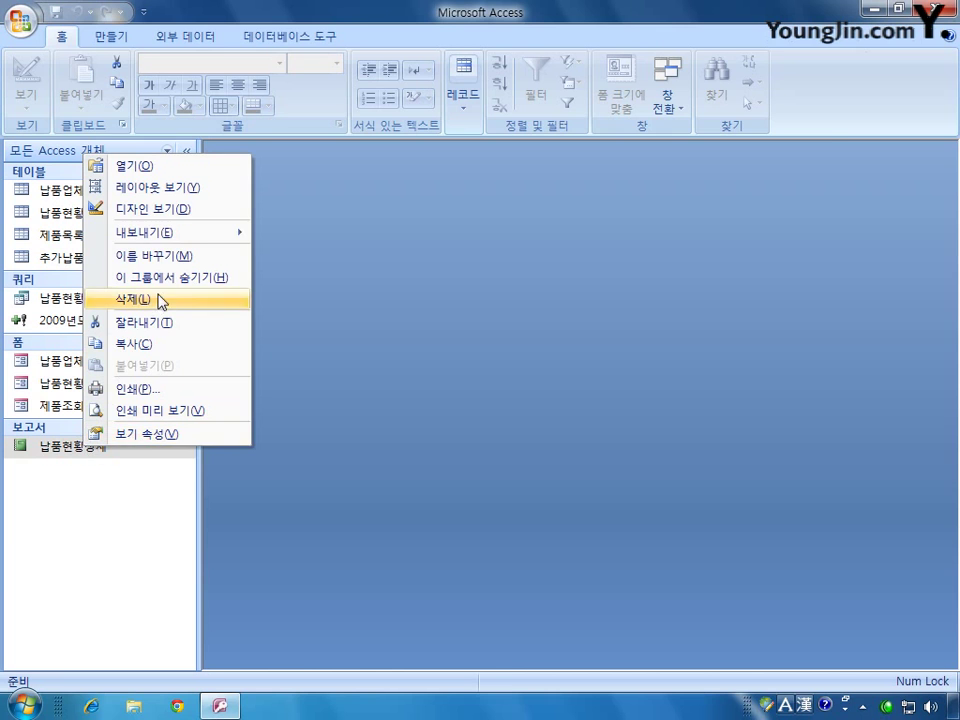
click(186, 210)
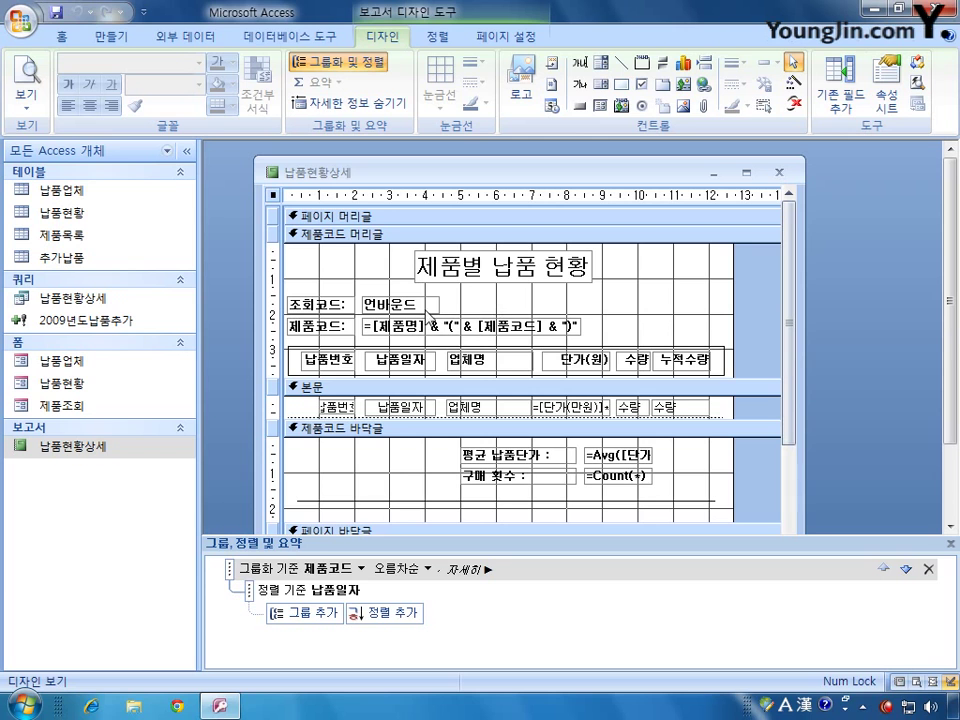
click(420, 306)
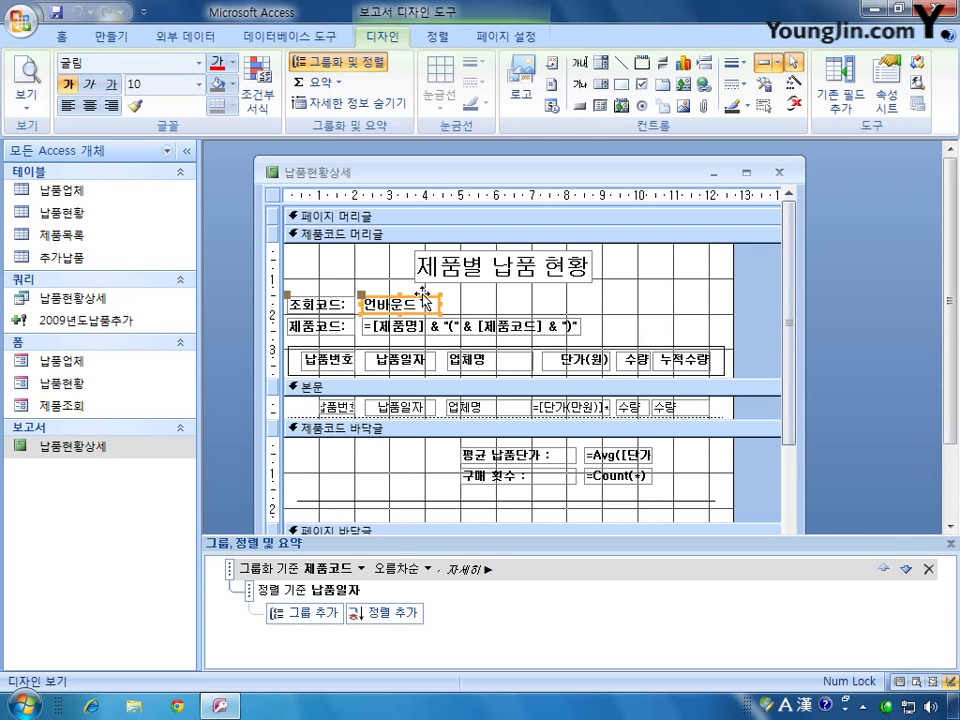
double_click(422, 297)
drag(522, 345, 622, 285)
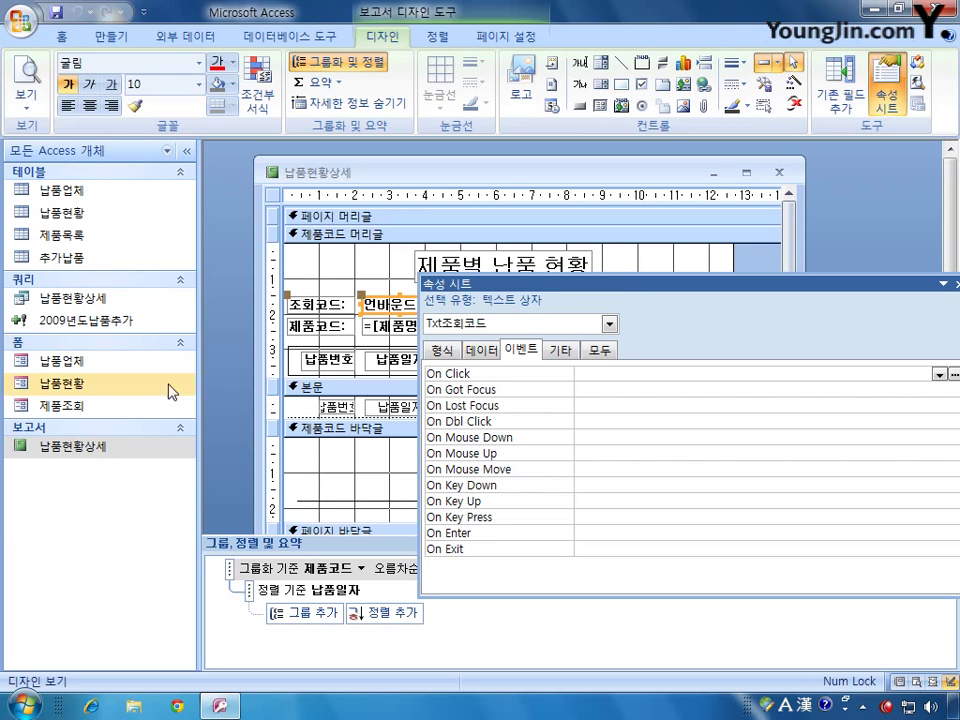
- Open the 제품조회 form in Form view
click(84, 409)
double_click(84, 409)
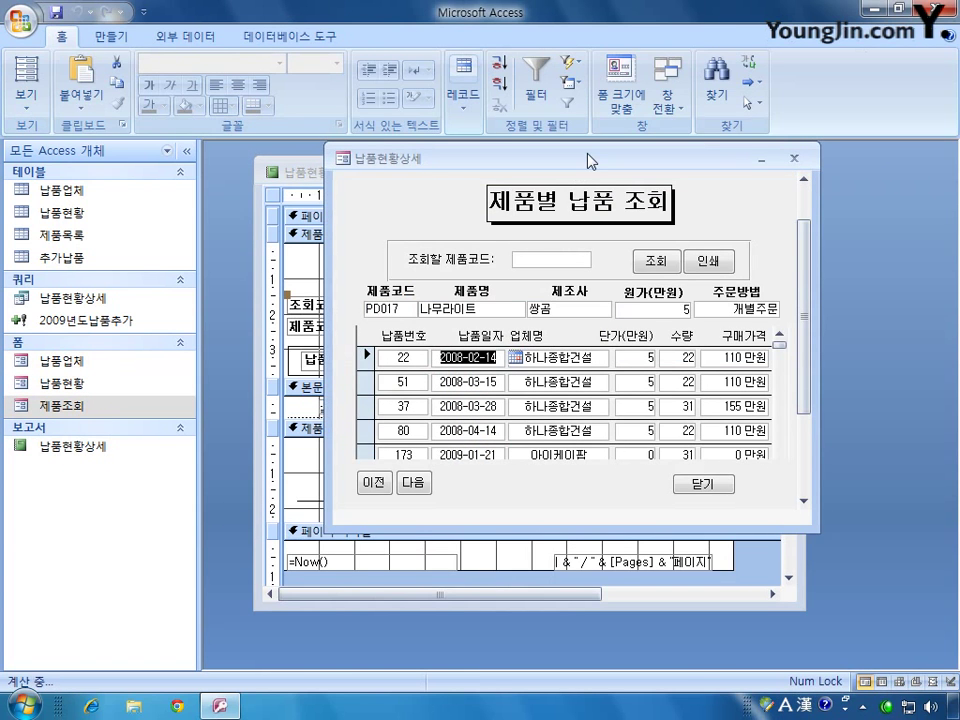
- Check the name of the text box beside 조회할 제품코드 in the 제품조회 form's Design view, and return to Form view
click(26, 100)
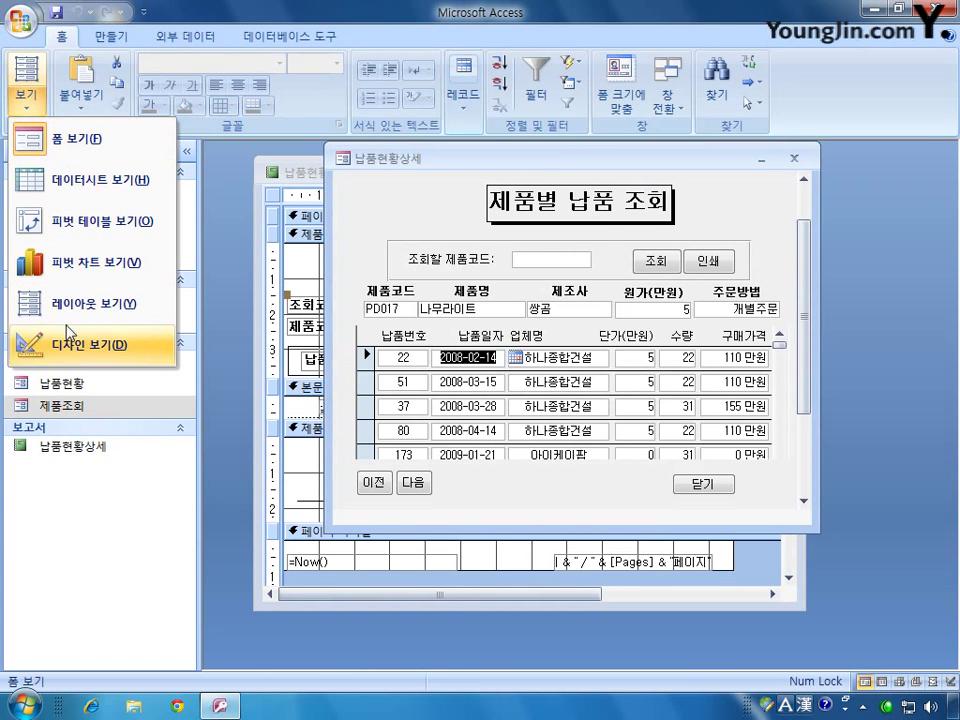
click(120, 346)
drag(545, 287, 513, 405)
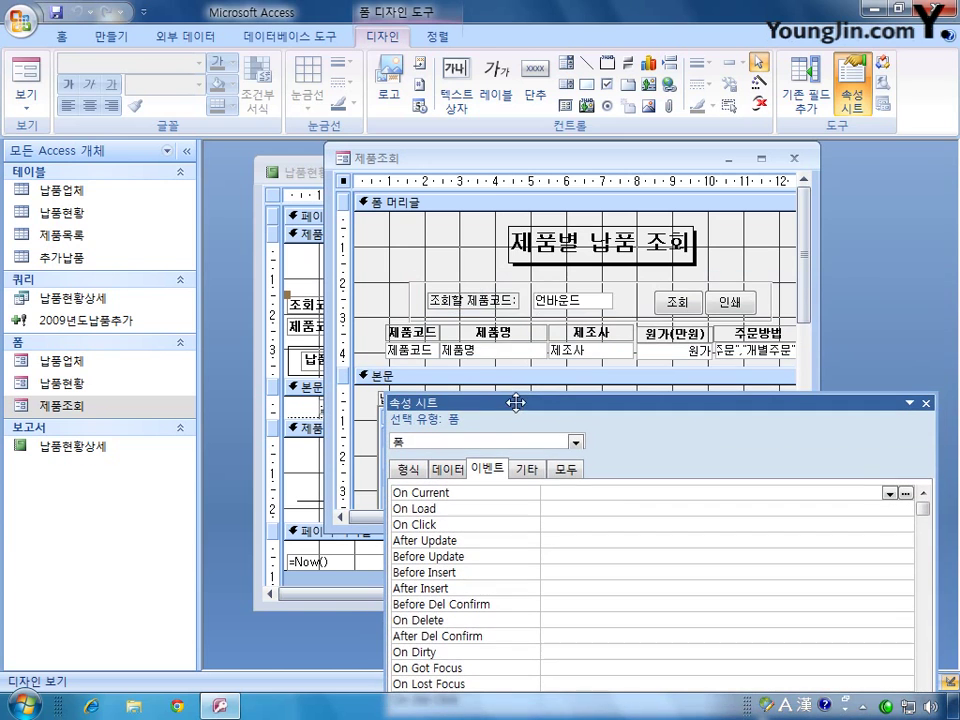
click(568, 301)
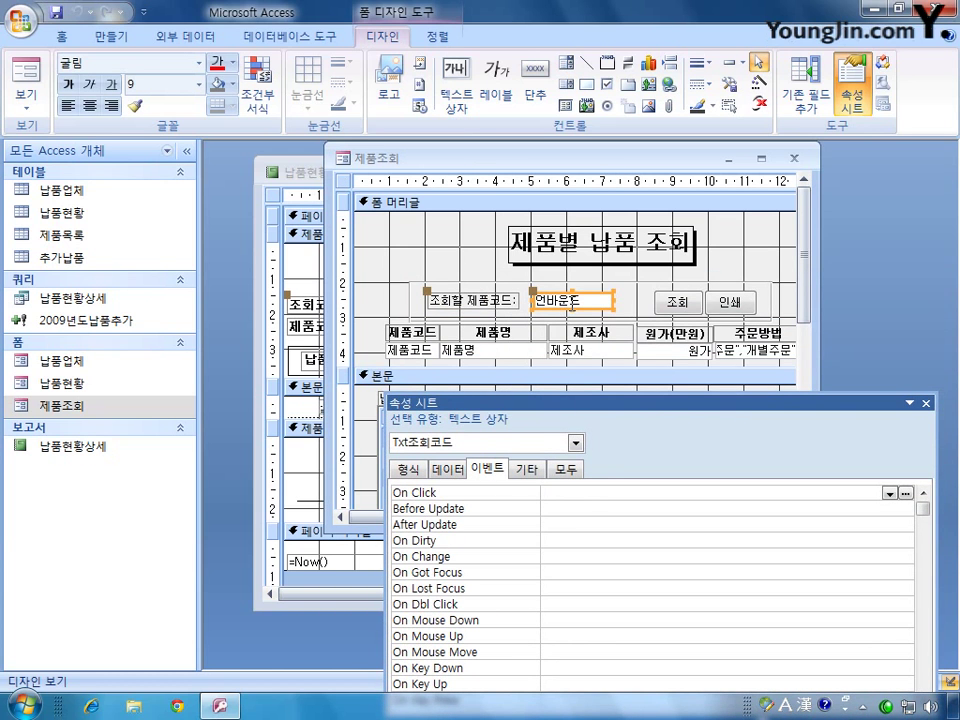
click(926, 403)
click(25, 80)
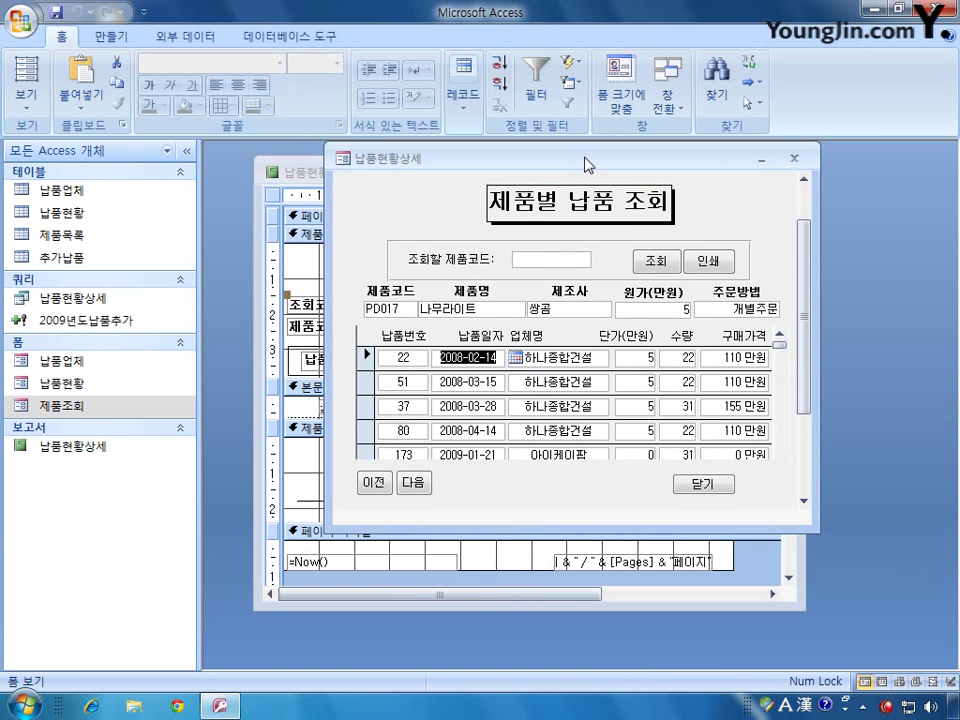
- Move the 제품조회 form aside to compare it with the report's 조회코드 text box, and close the form
drag(583, 161, 724, 300)
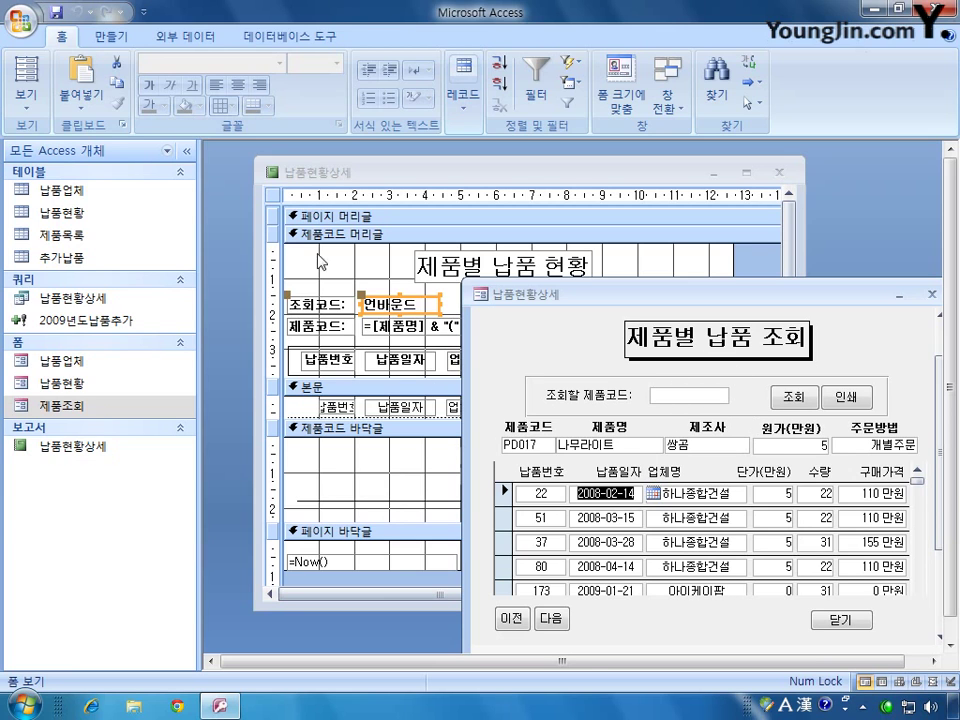
drag(725, 296, 595, 256)
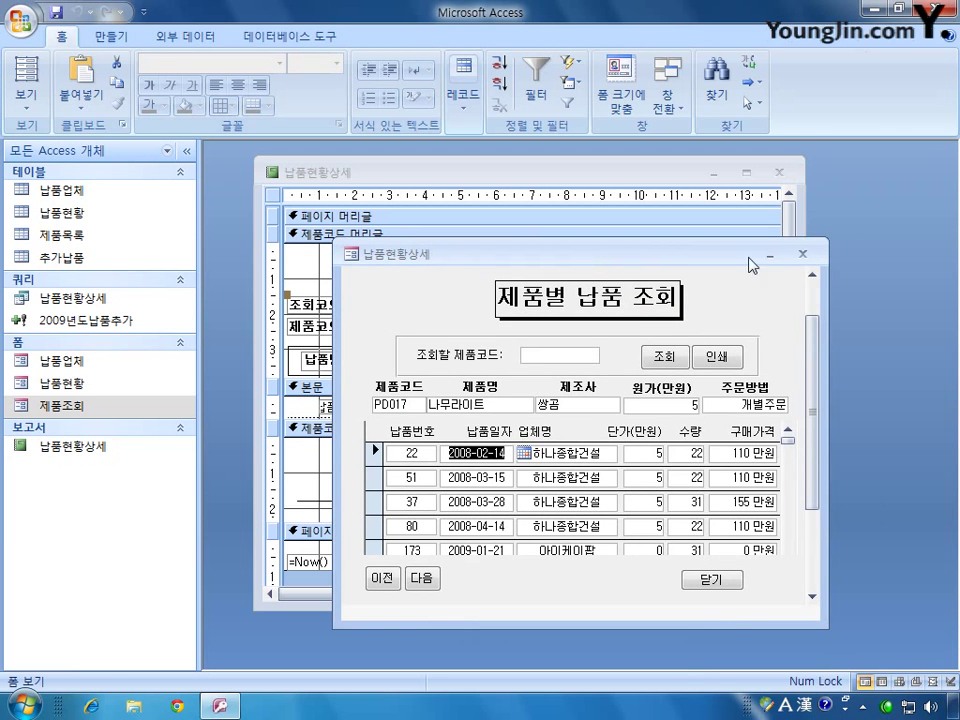
click(801, 255)
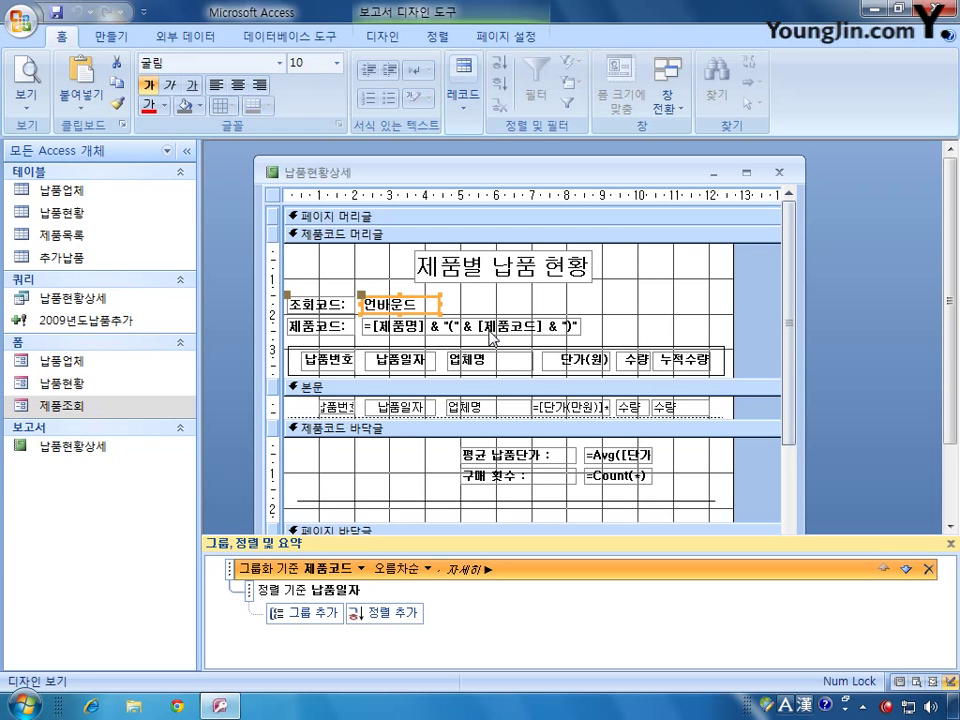
- Set the control source of the report's Txt조회코드 text box to =[Forms]![제품조회]![Txt조회코드] using the Expression Builder
double_click(428, 303)
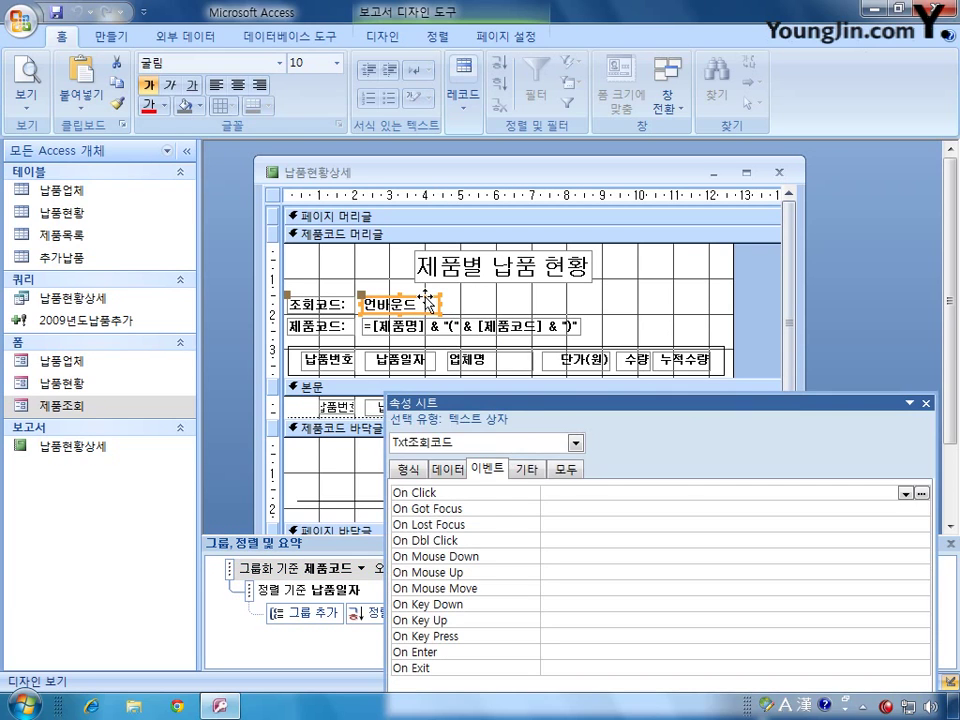
drag(535, 402, 478, 230)
click(511, 297)
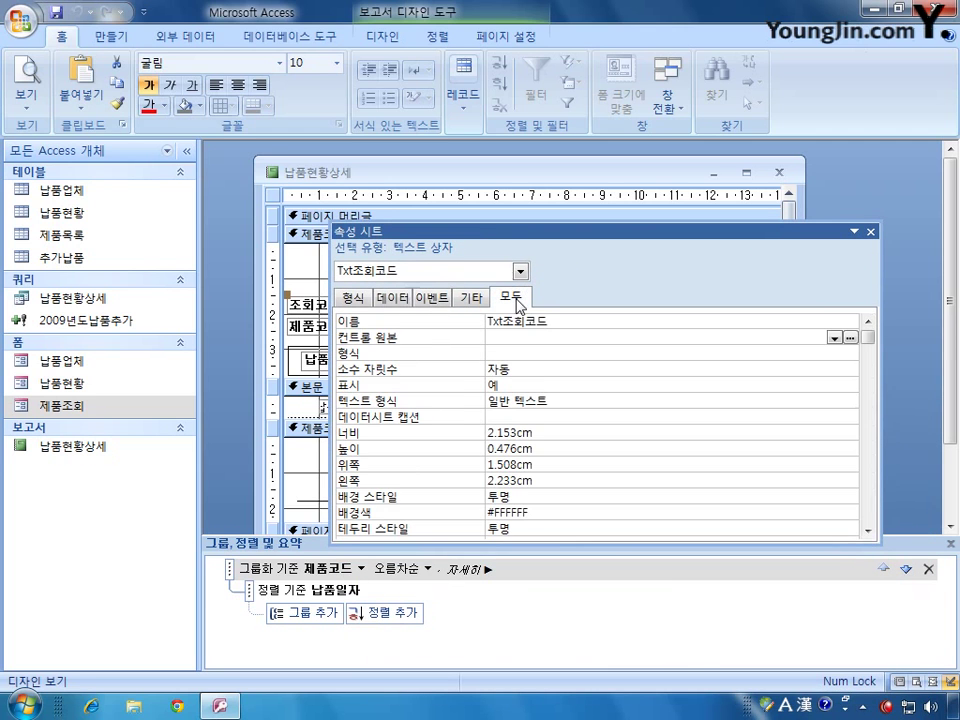
click(522, 337)
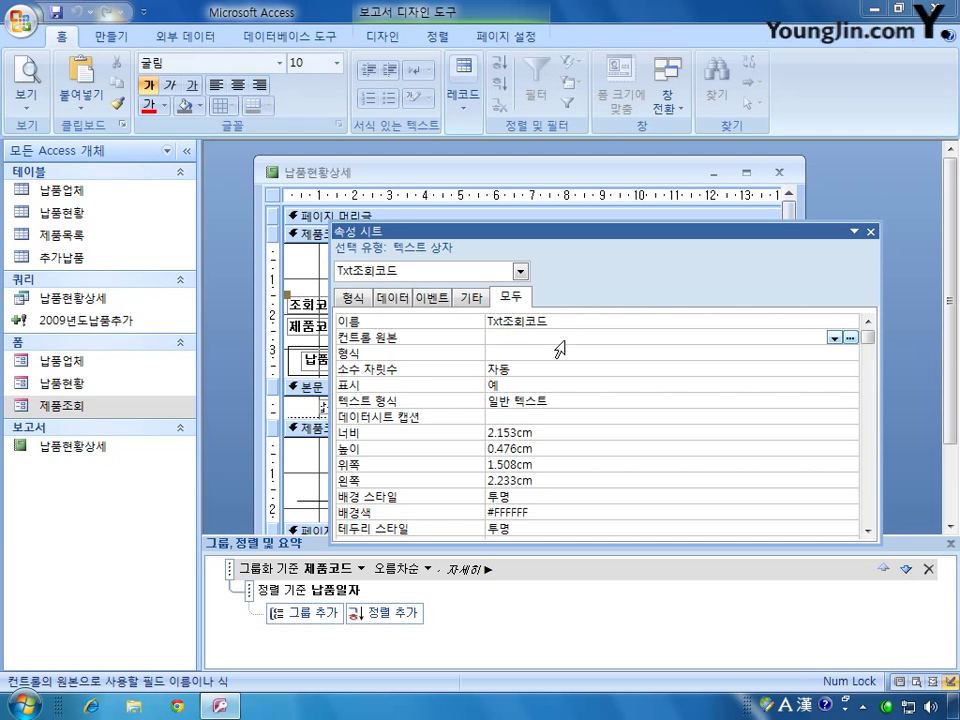
click(851, 339)
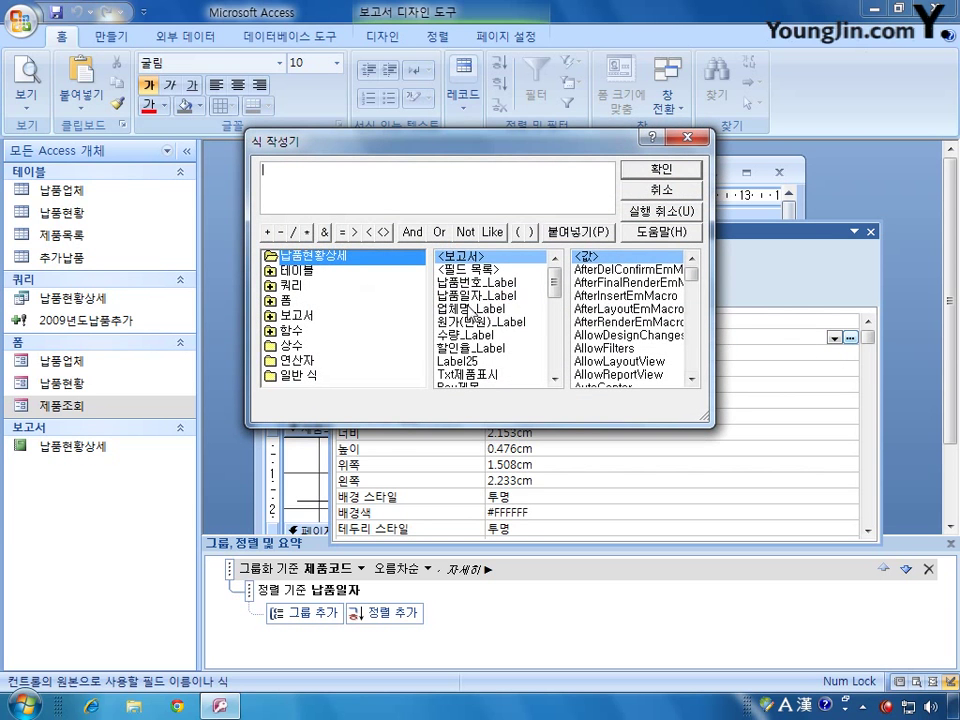
double_click(313, 301)
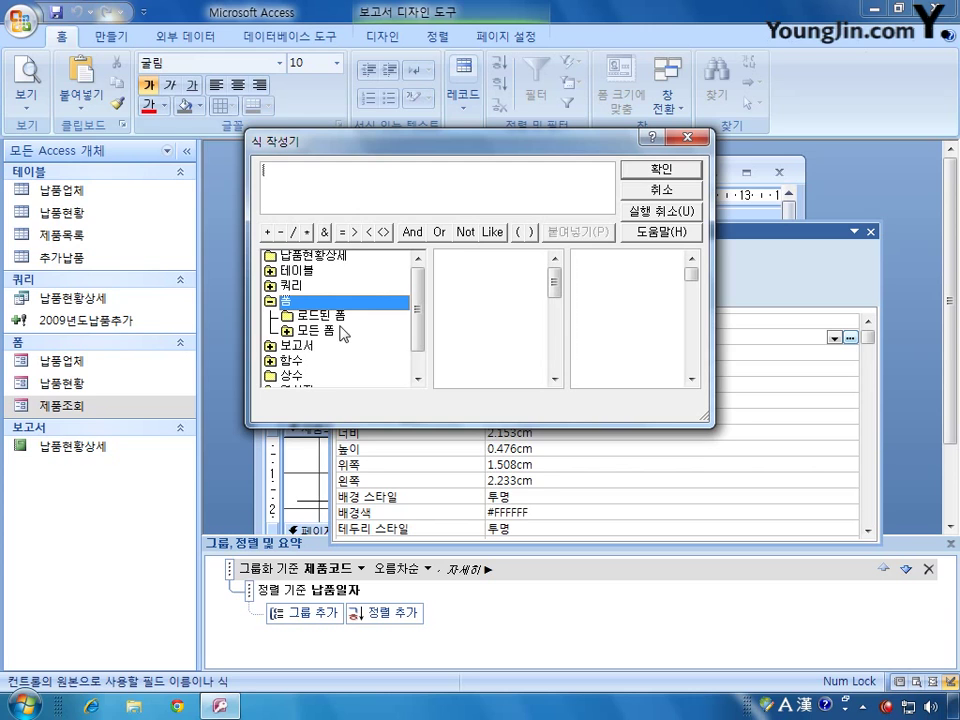
double_click(325, 329)
drag(420, 321, 421, 341)
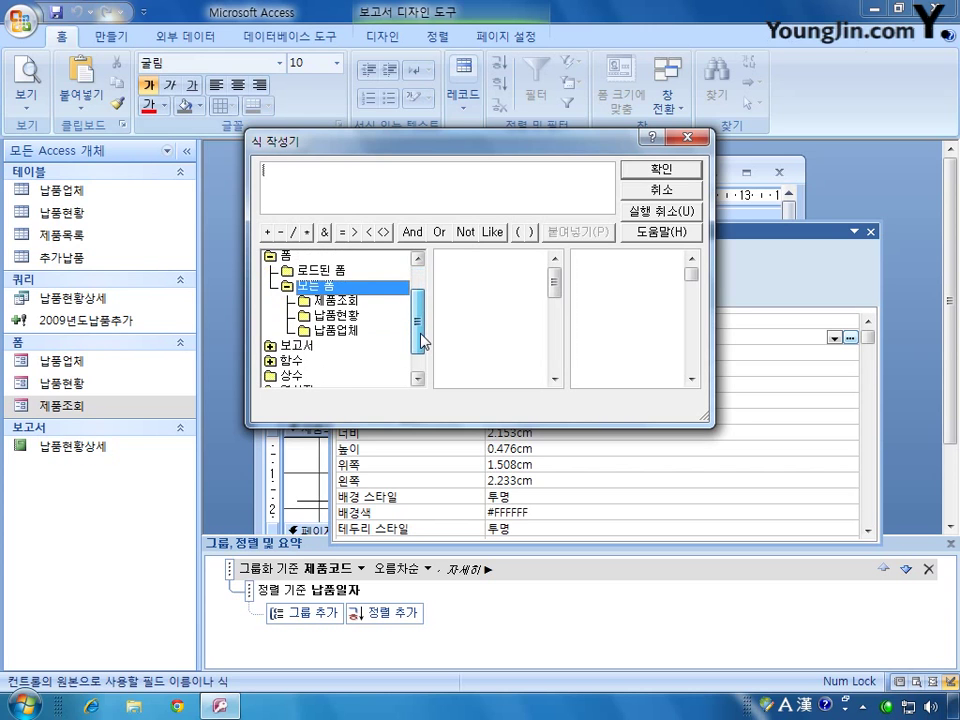
click(336, 300)
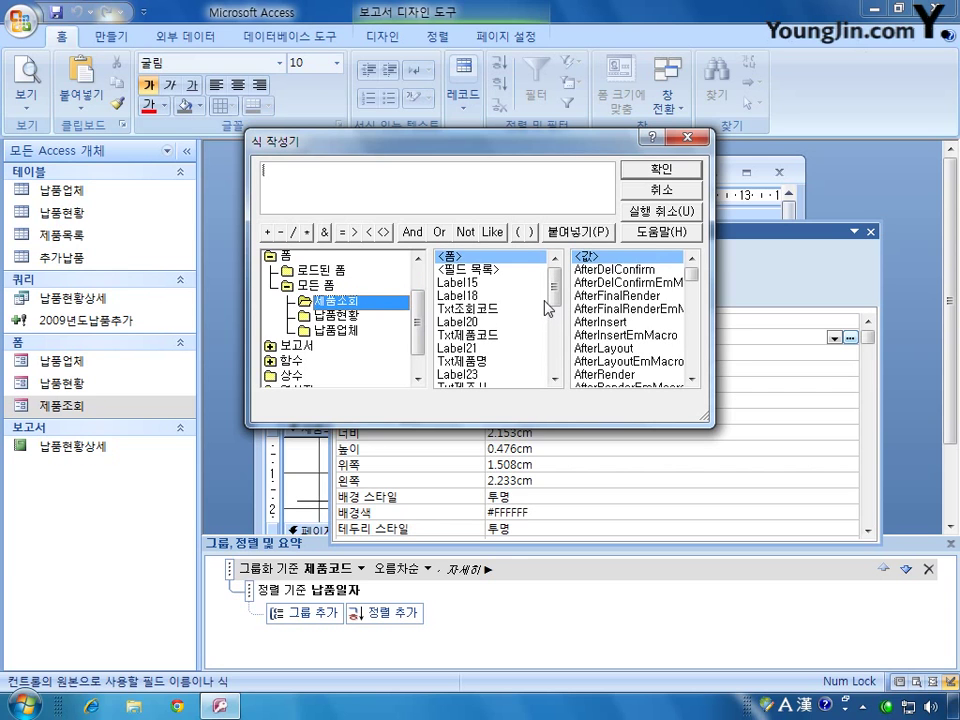
double_click(483, 310)
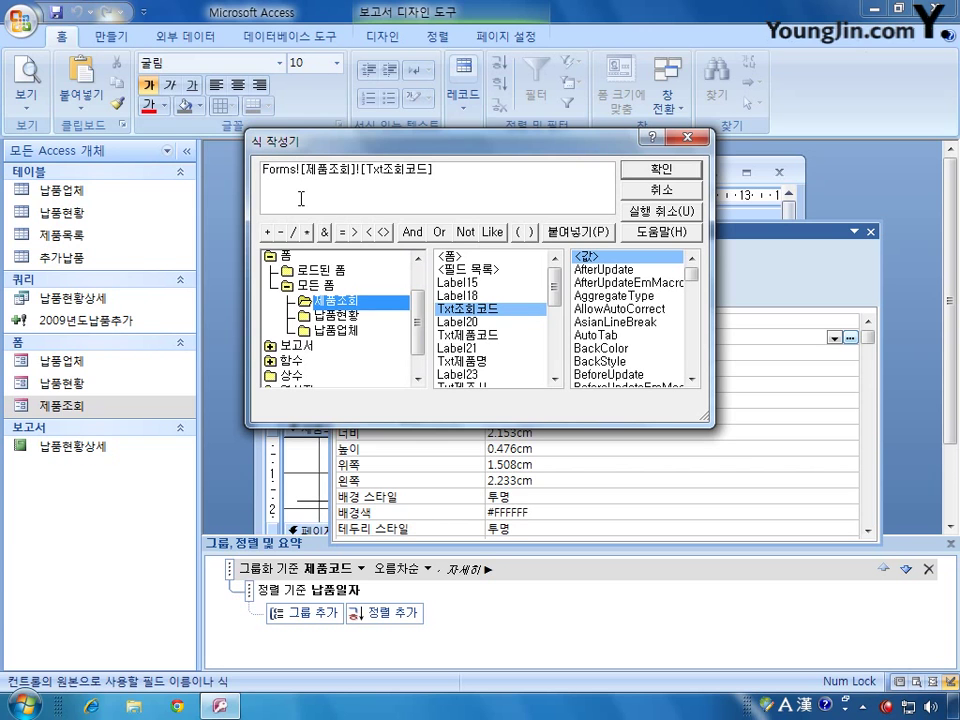
click(655, 172)
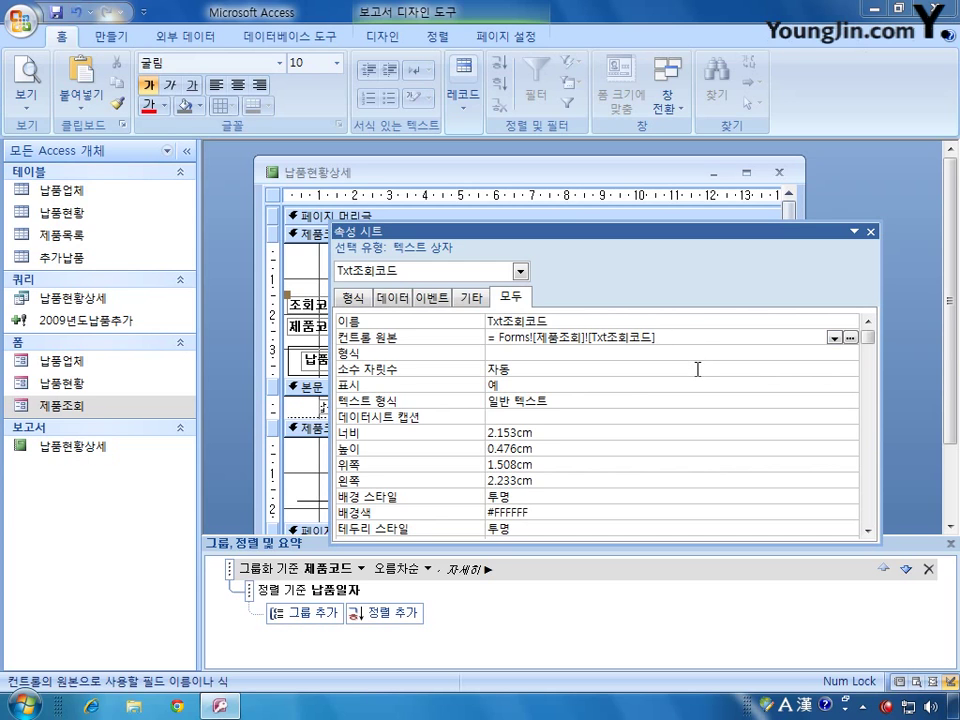
click(671, 352)
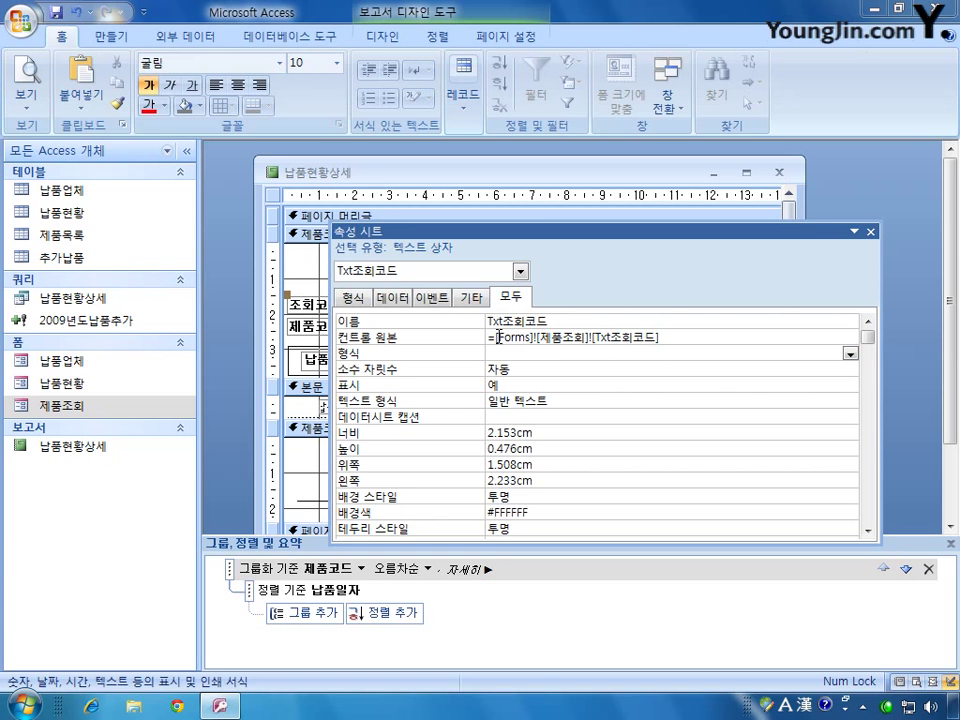
- Examine the Forms, form name and control name parts of the text box's control source expression
drag(495, 337, 516, 337)
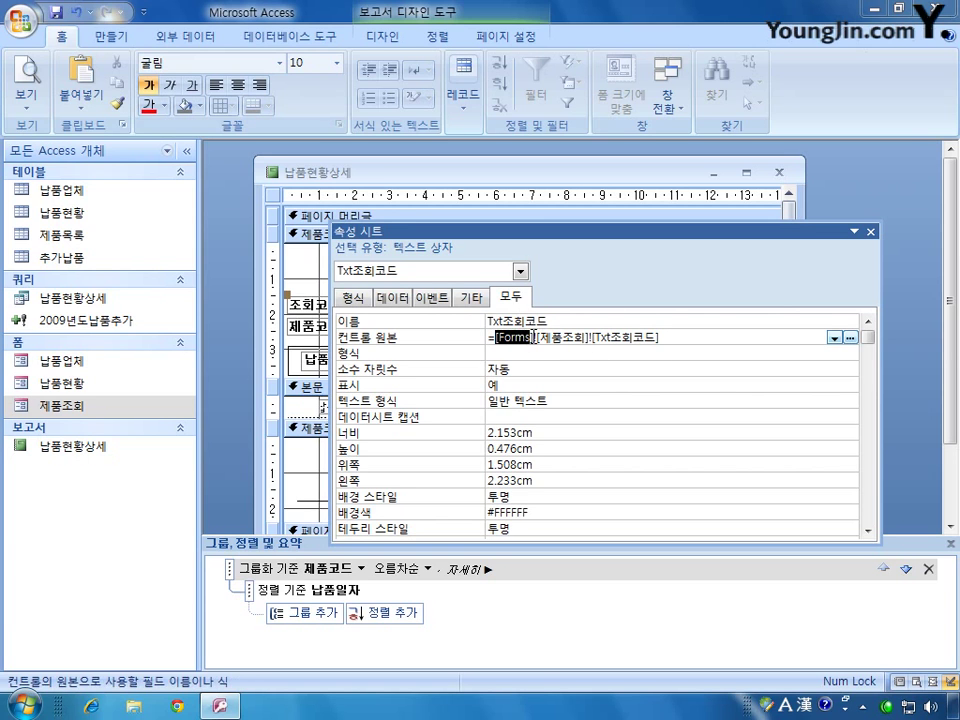
click(537, 337)
drag(534, 337, 686, 338)
click(497, 337)
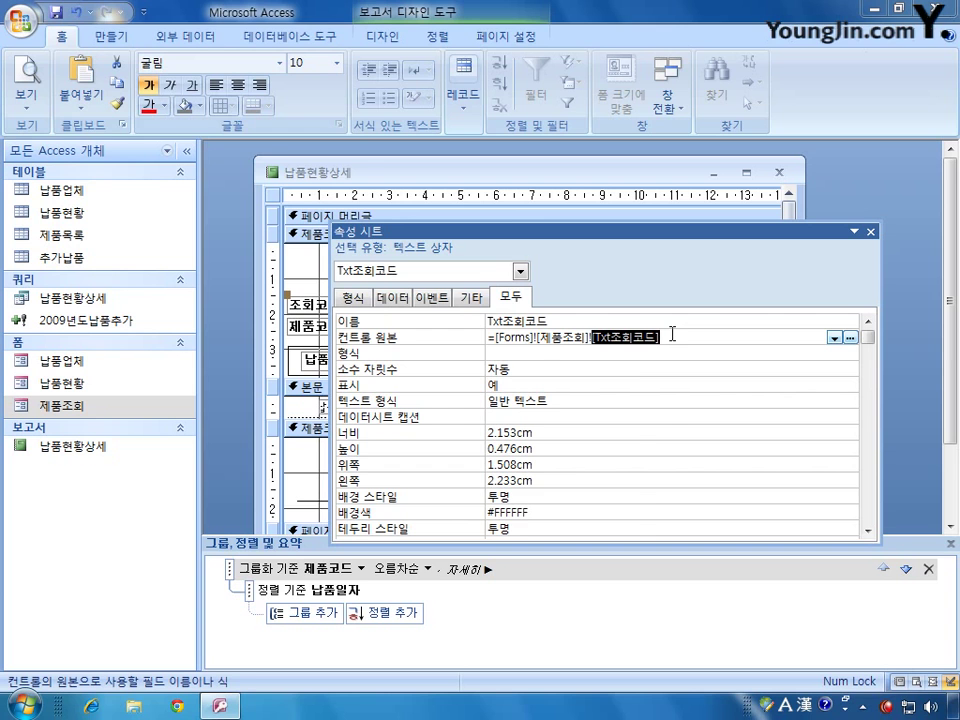
- Close the property sheet and the 납품현황상세 report, saving the report's design changes
click(871, 231)
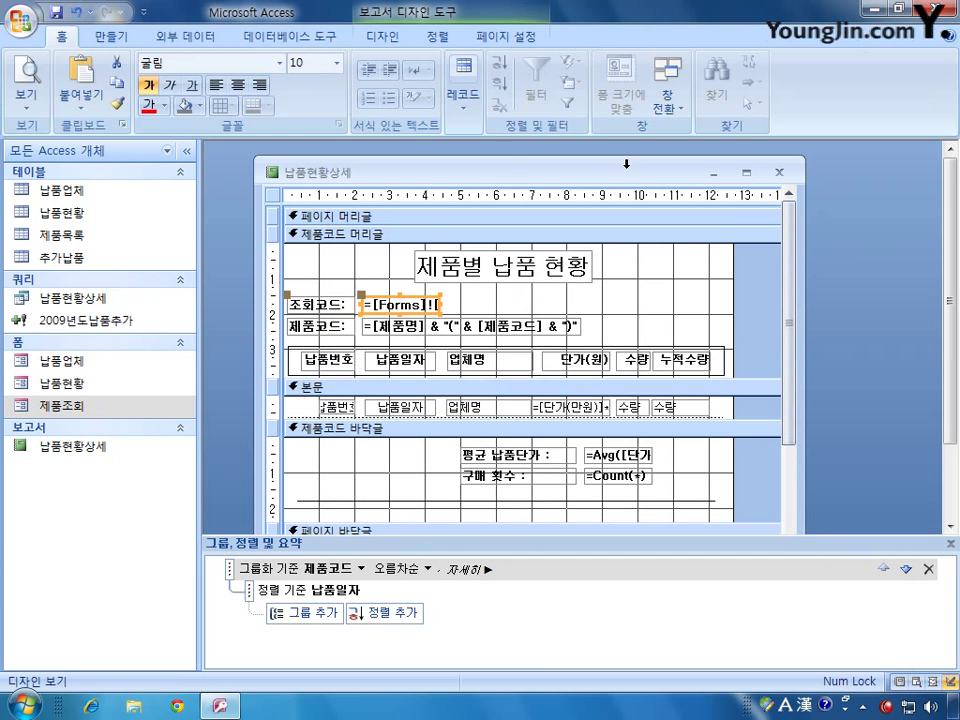
click(779, 172)
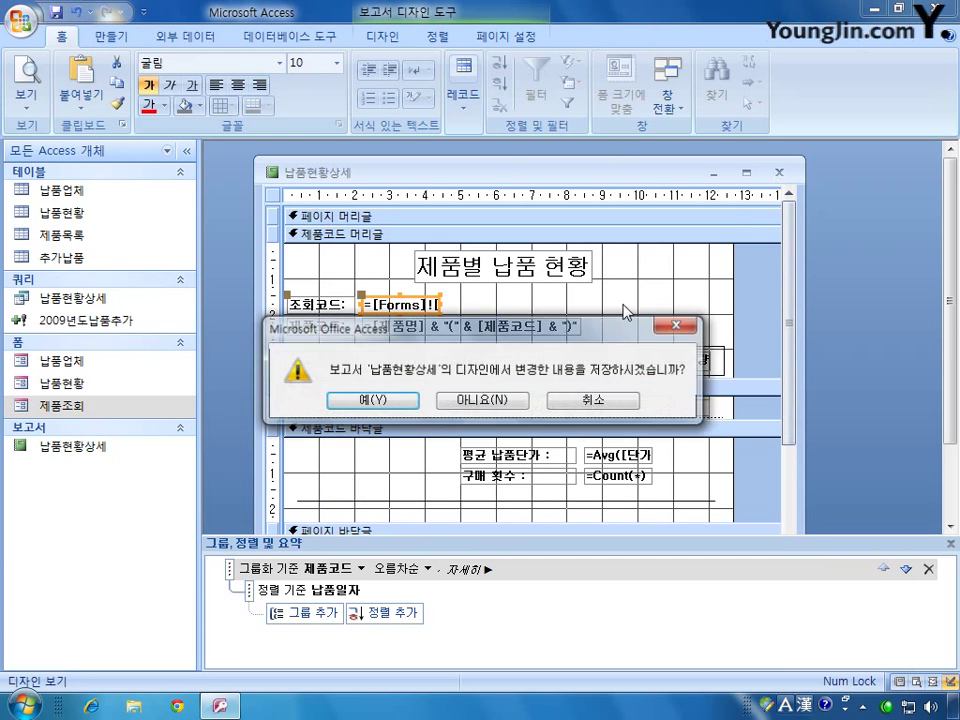
click(373, 400)
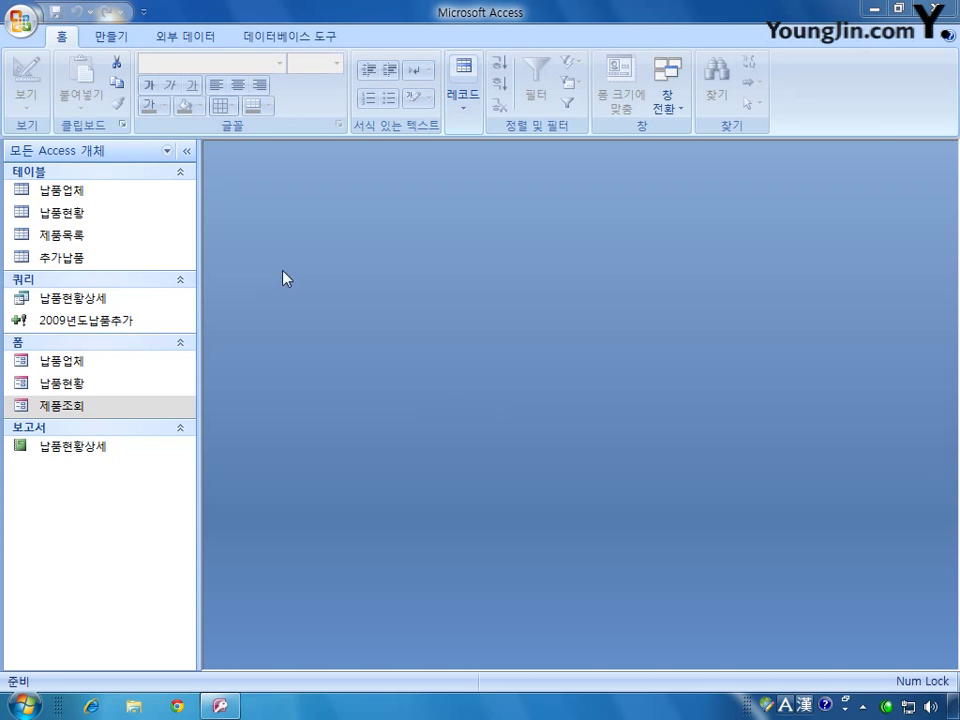
- Create a new query in Design view based on the 제품목록 table
click(108, 37)
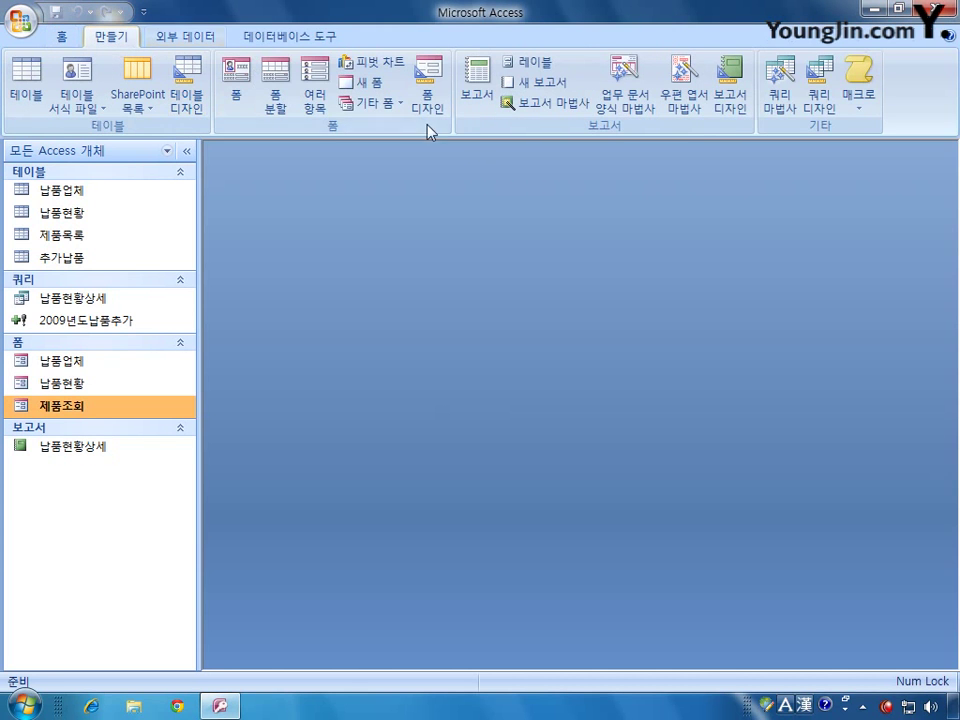
click(819, 96)
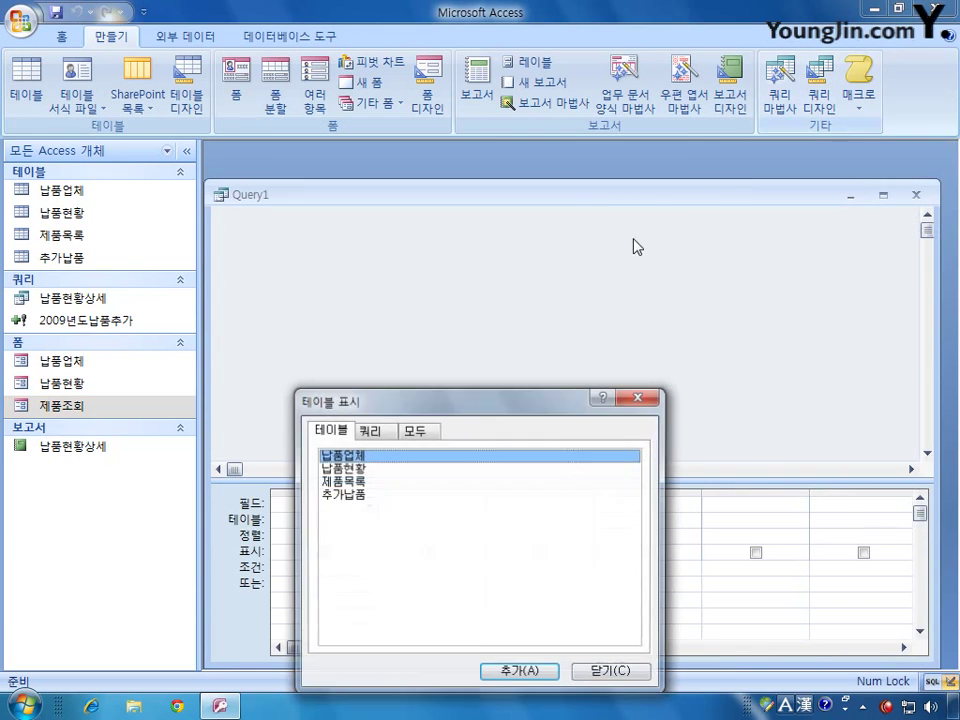
drag(494, 403, 552, 262)
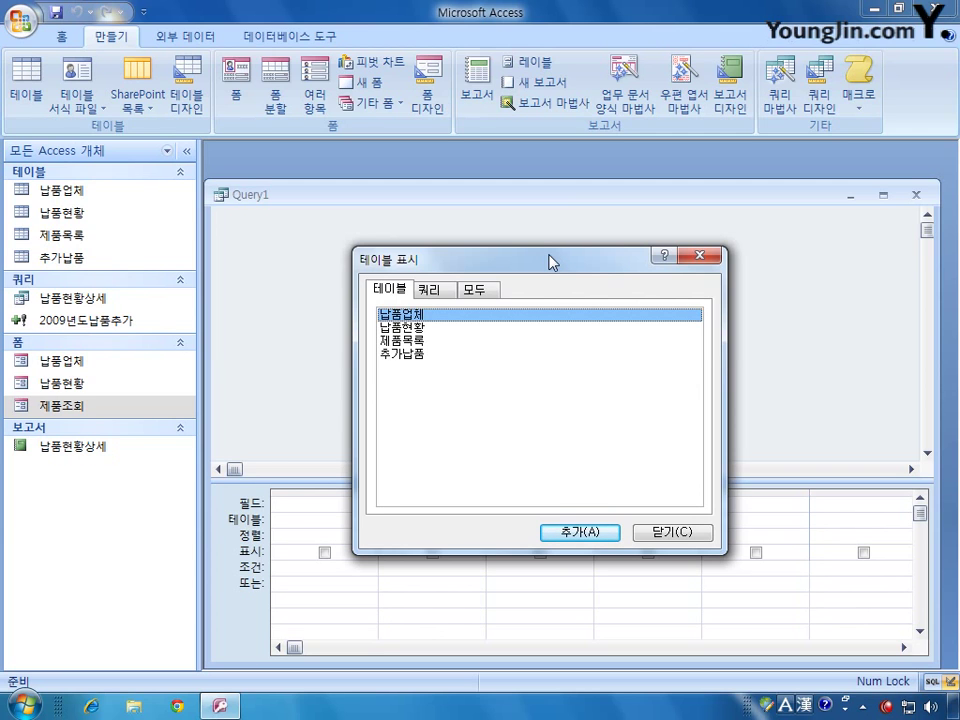
double_click(425, 341)
click(672, 532)
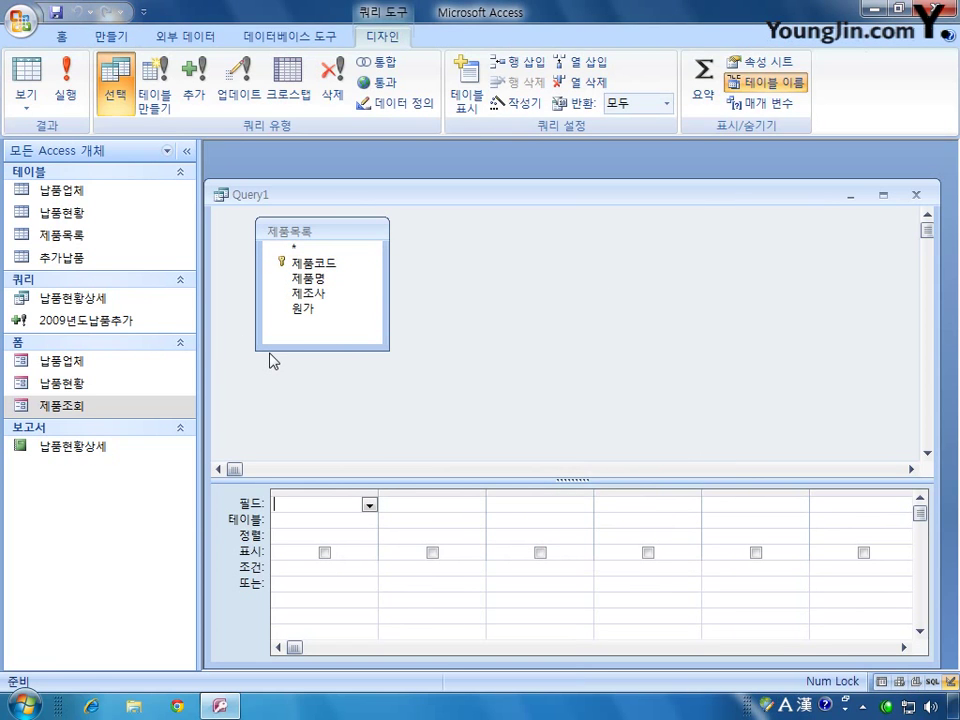
- Add the 제품코드, 제품명, 제조사 and 원가 fields to the query grid and go to the 제품코드 criteria cell
double_click(314, 262)
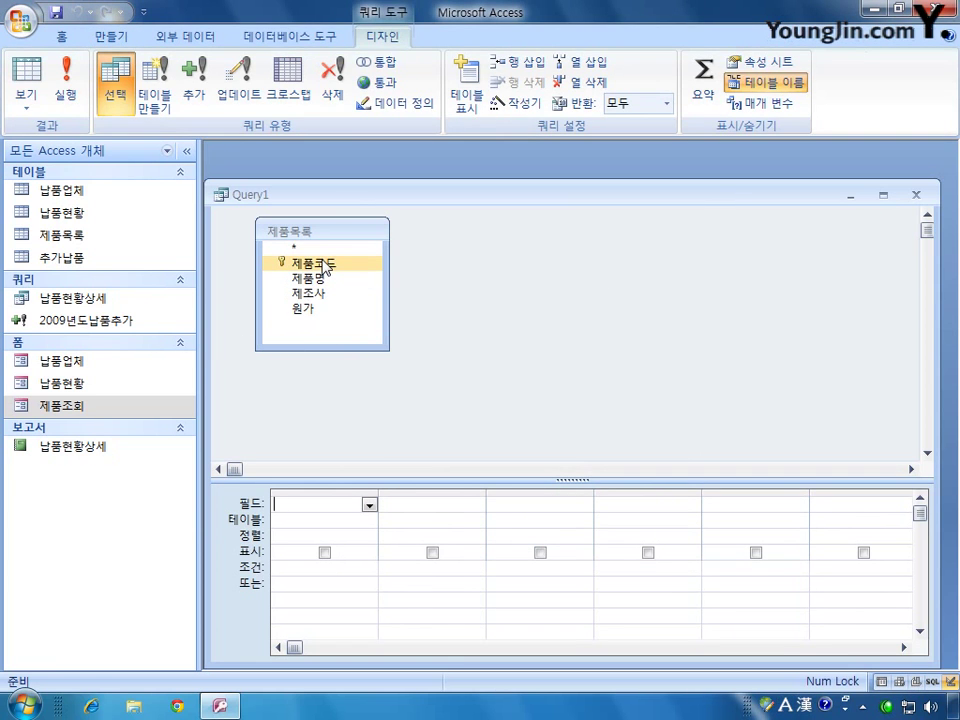
click(320, 279)
double_click(318, 281)
click(316, 295)
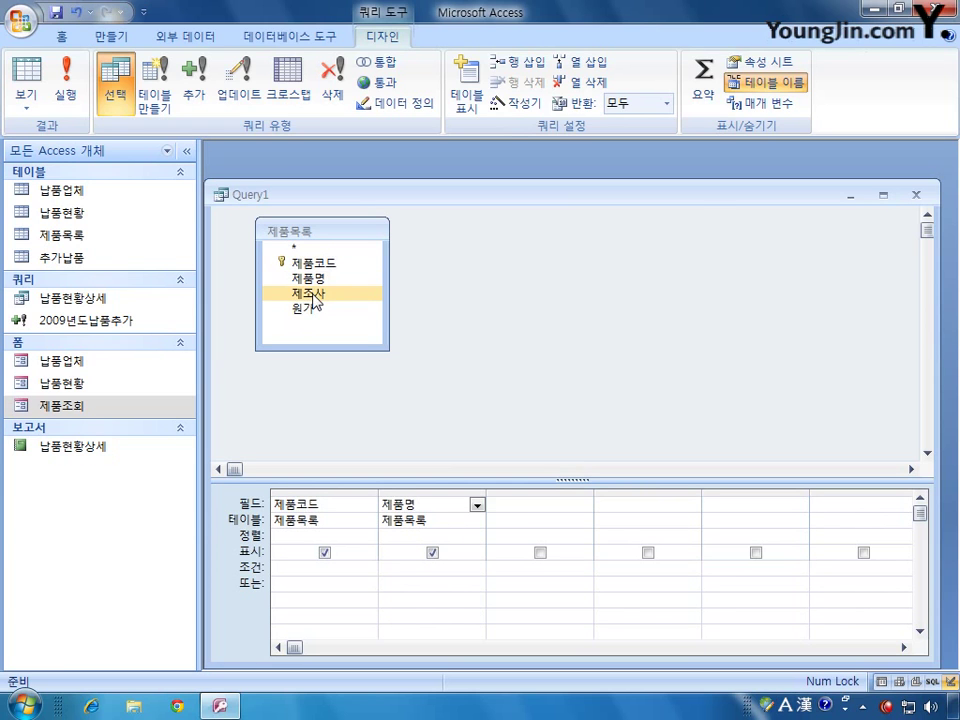
double_click(314, 295)
click(303, 309)
double_click(303, 309)
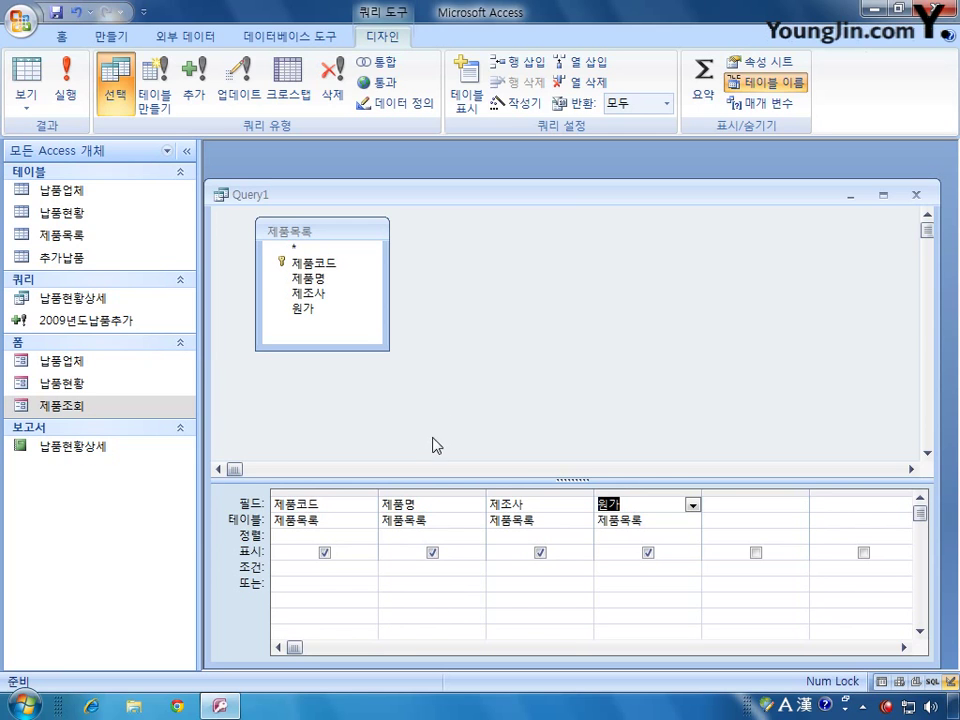
click(335, 568)
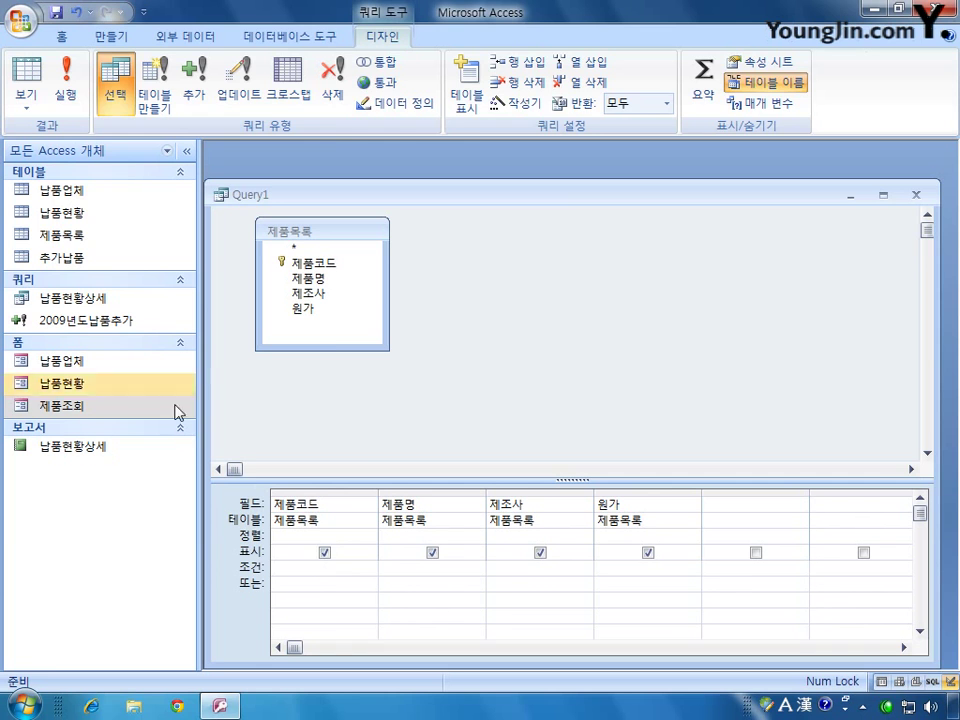
- Open the 납품현황 and 제품목록 tables to compare their 제품코드 values, and close both tables
double_click(60, 212)
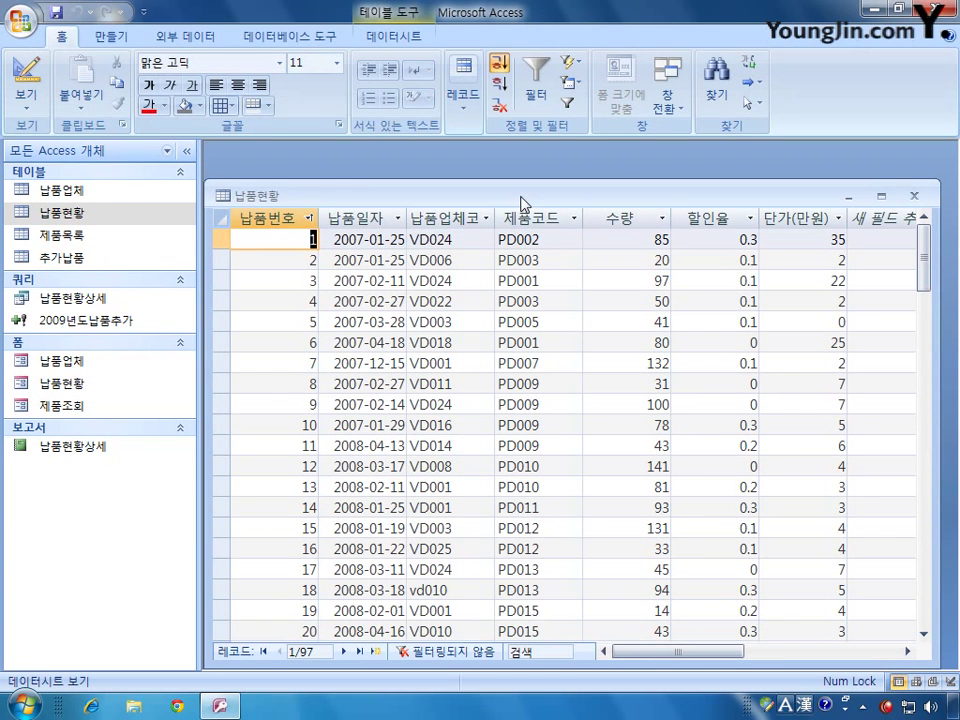
double_click(88, 237)
drag(463, 252, 441, 341)
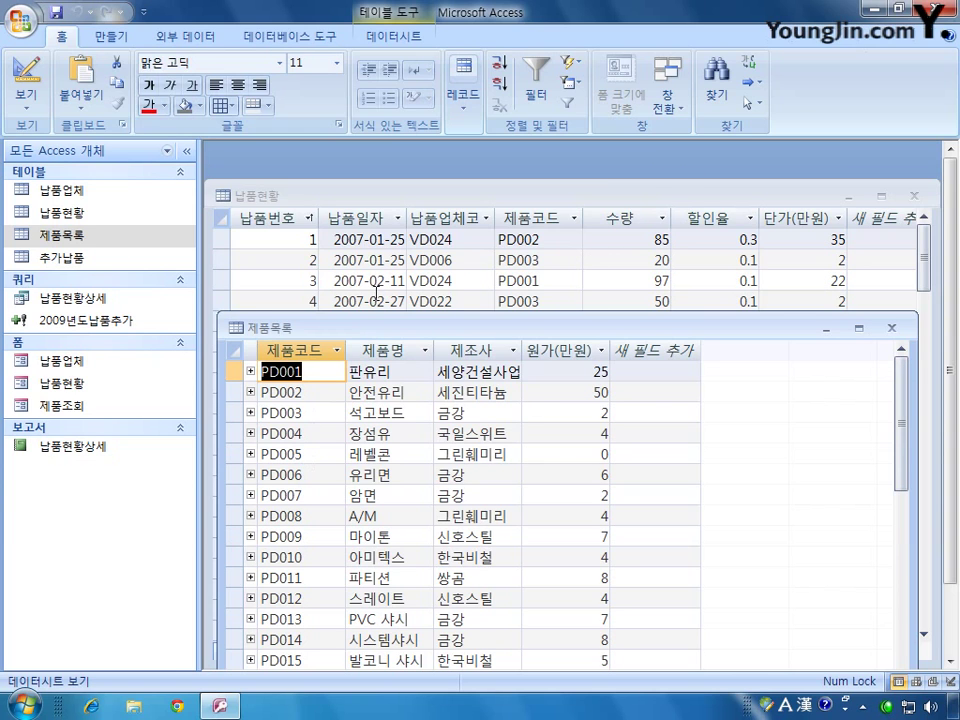
mouse_move(457, 330)
mouse_down()
mouse_move(436, 330)
mouse_move(500, 243)
mouse_move(448, 341)
mouse_up()
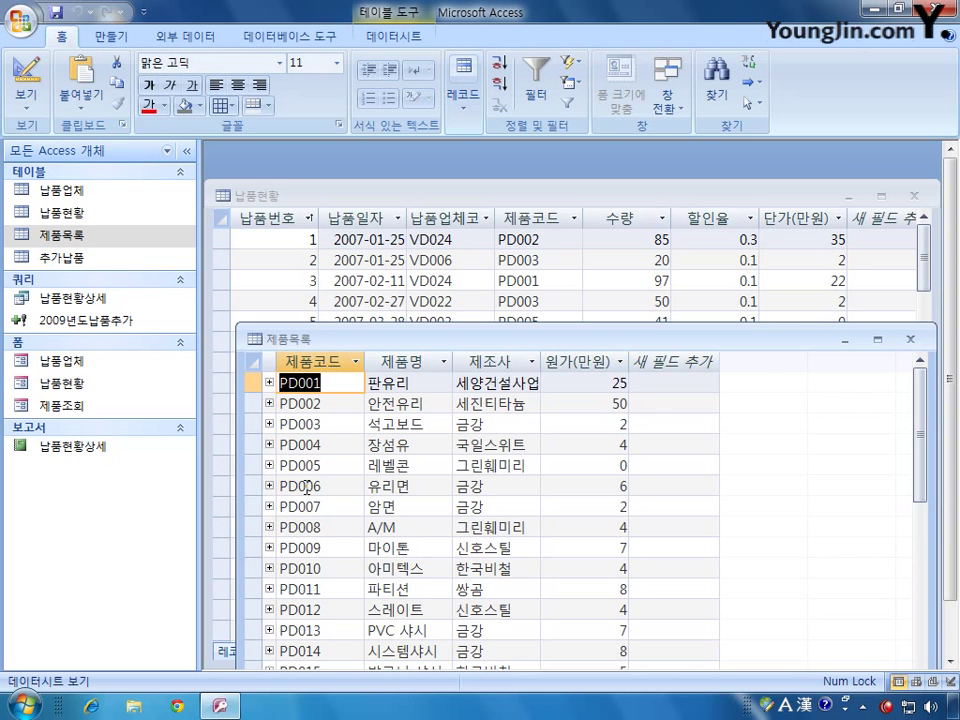
click(910, 339)
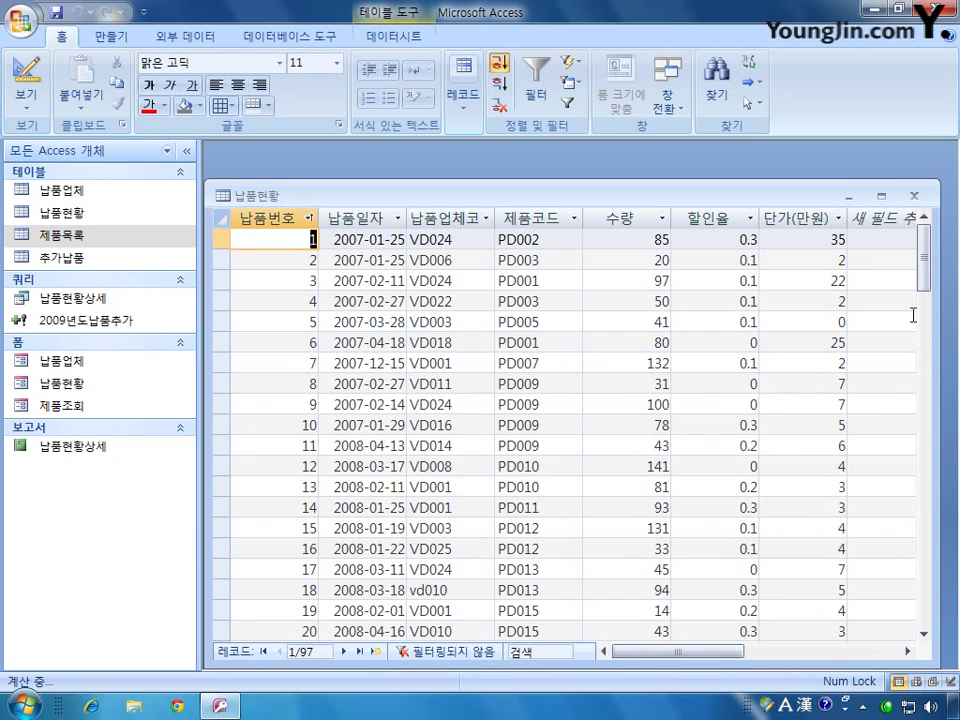
click(913, 195)
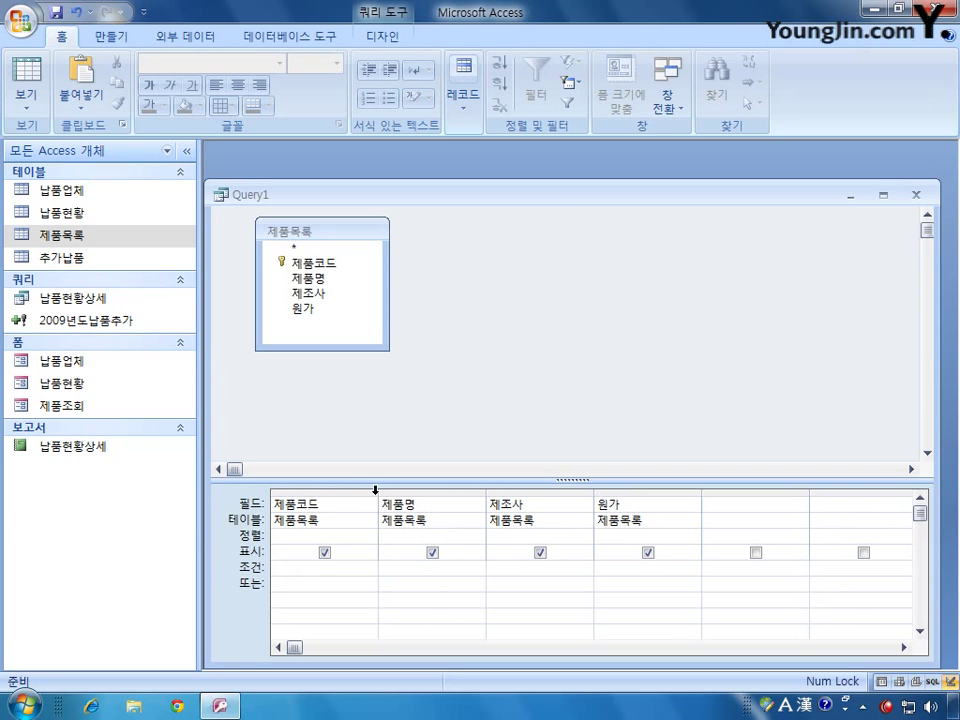
- Widen the 제품코드 column and enter its criterion as not in (select 제품코드 from 납품현황)
drag(377, 492, 469, 493)
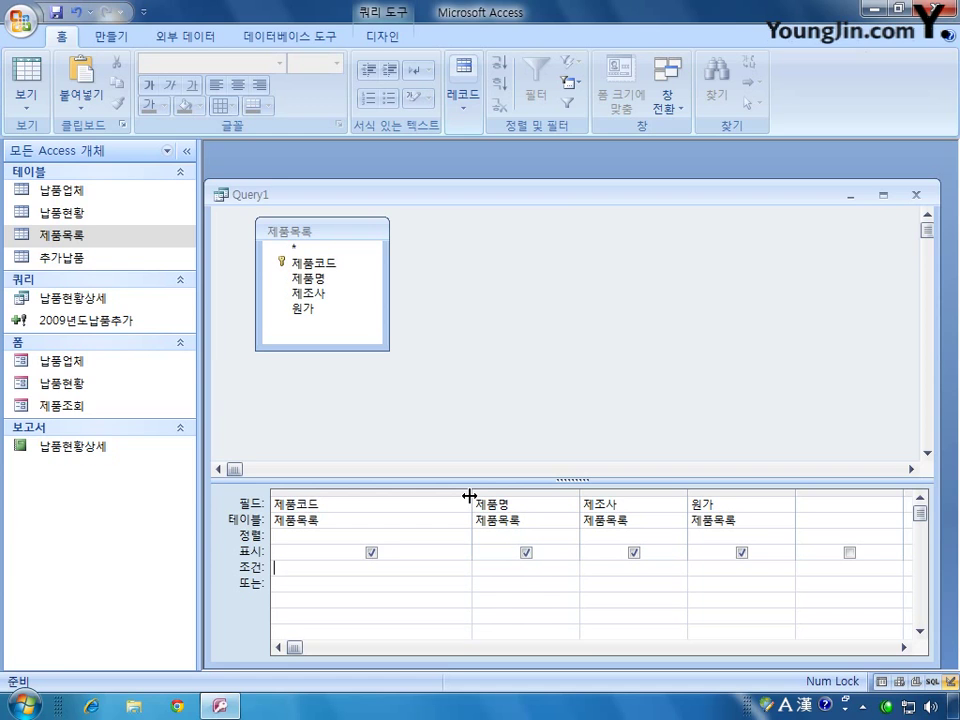
text(not in)
text( ())
text(select )
text(wp)
key(BackSpace)
key(BackSpace)
key(Hangul)
text(제)
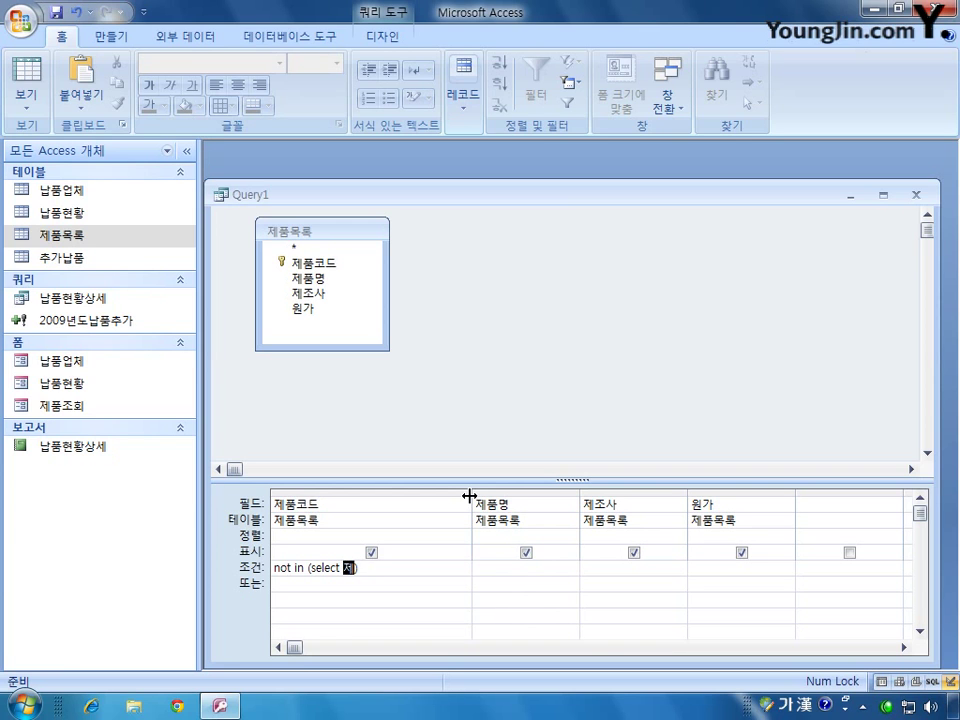
text(품코드 ㄹ)
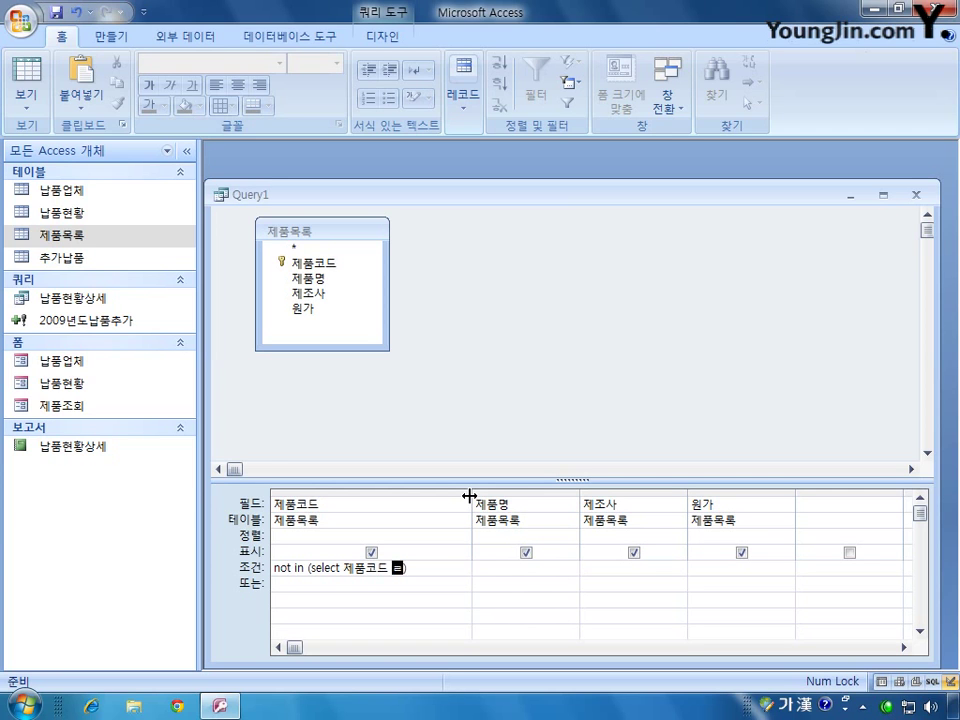
key(BackSpace)
key(Hangul)
text(from)
key(Hangul)
text(납품현황)
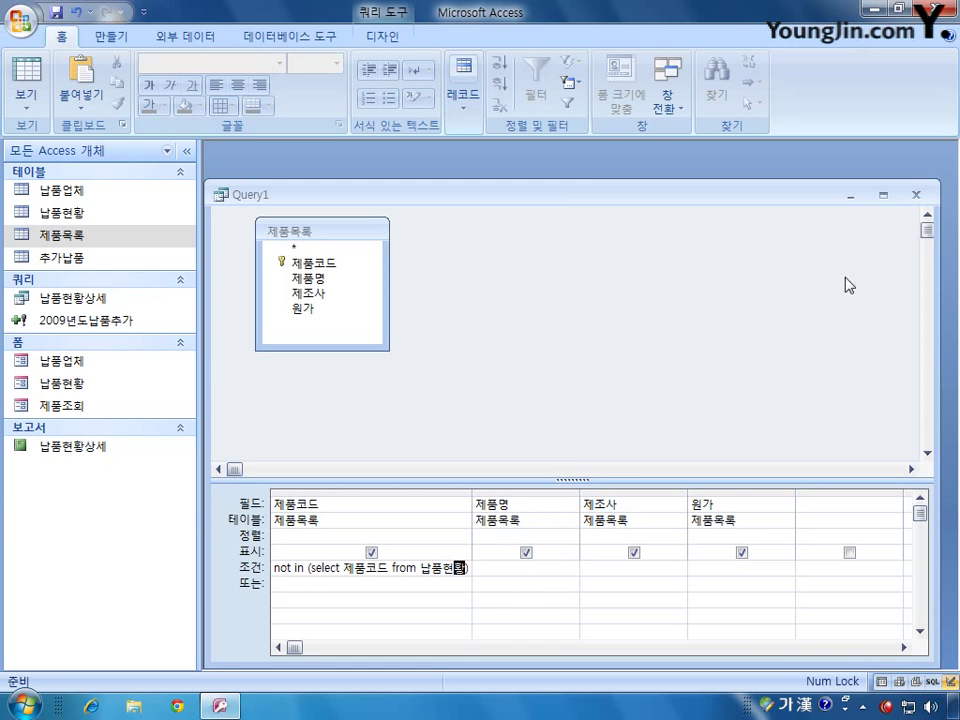
- Close the query, saving it as 미구매제품현황, and open it briefly to check its records
click(913, 194)
click(377, 397)
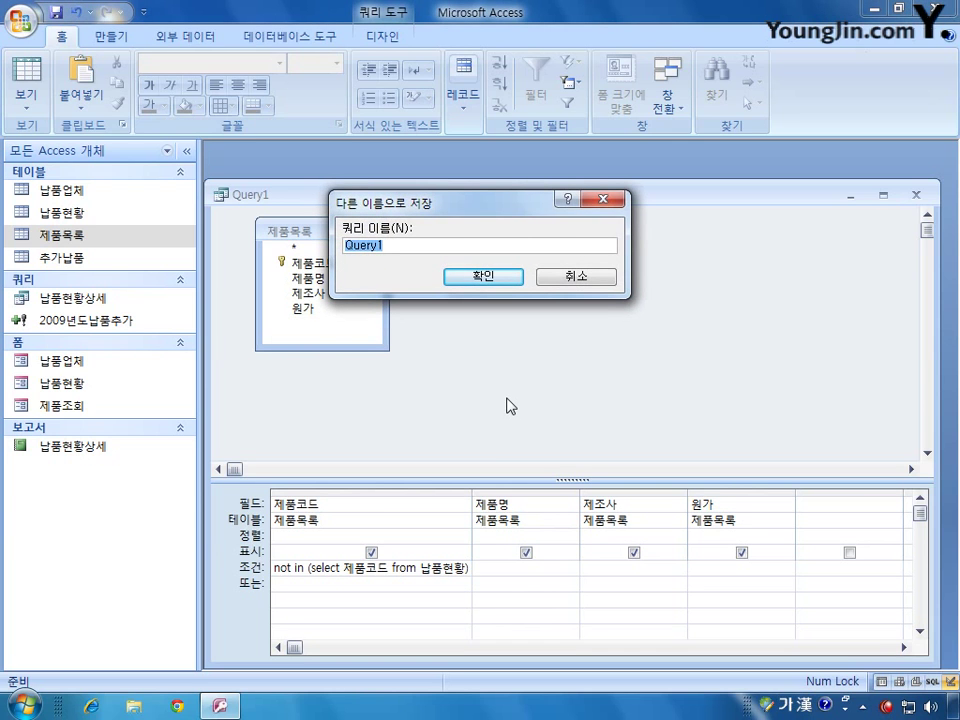
text(미구매제품현황)
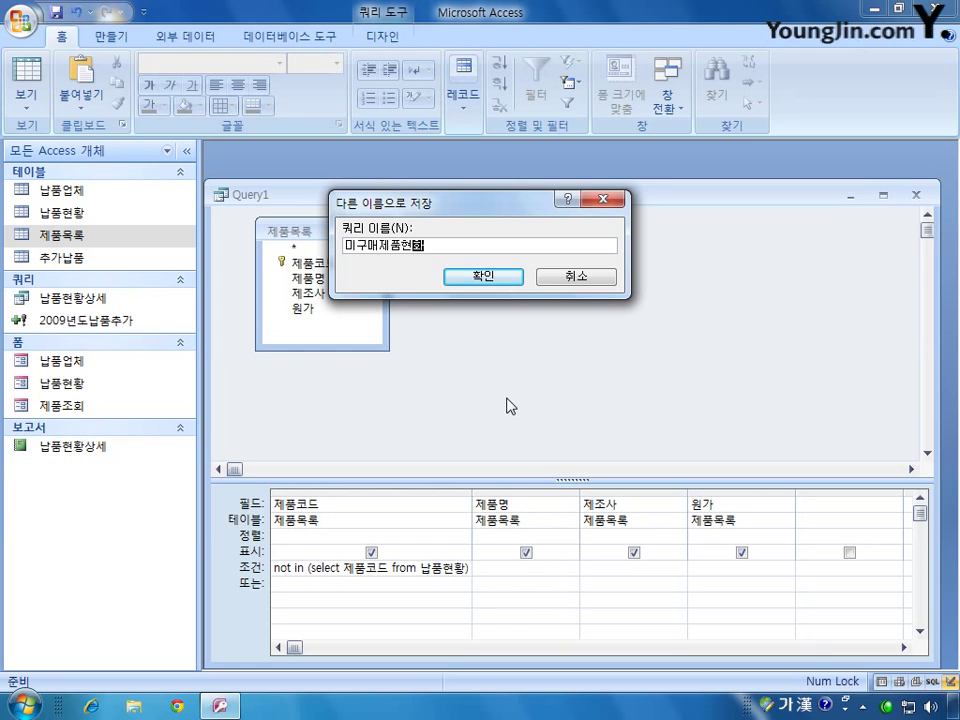
key(Return)
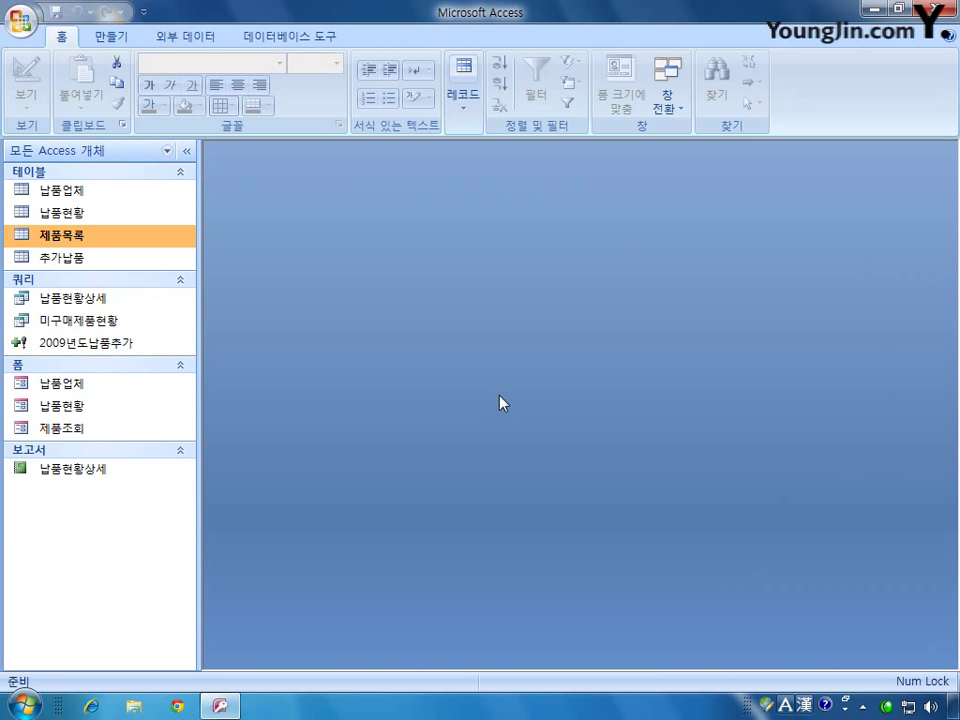
double_click(100, 320)
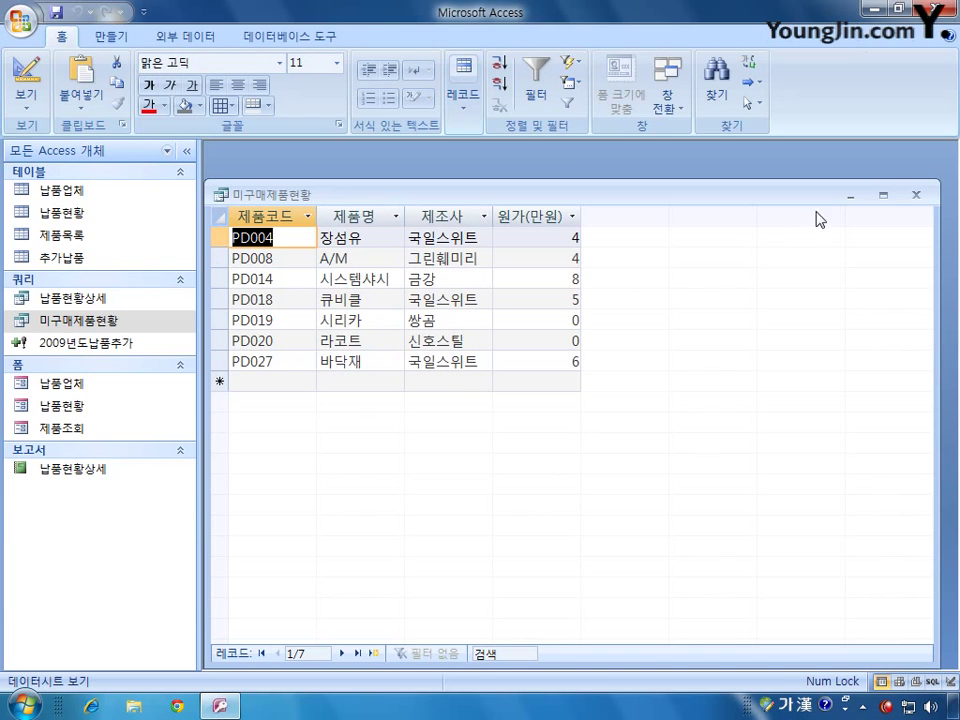
click(914, 195)
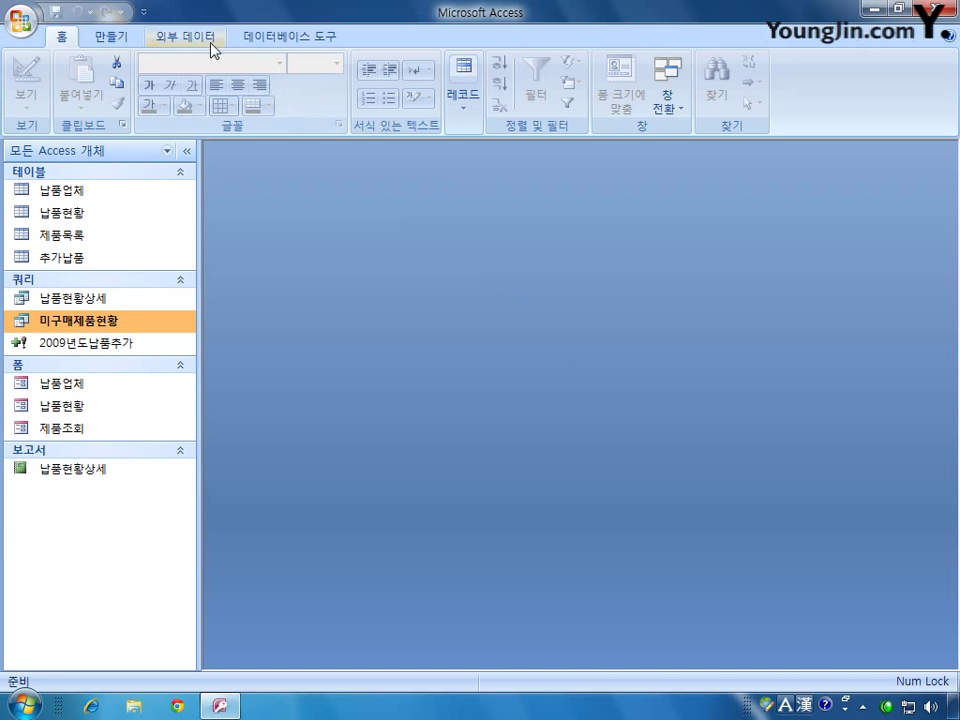
- Create a new query in Design view based on the 납품현황상세 query and enlarge its field list to show all fields
click(120, 37)
click(820, 100)
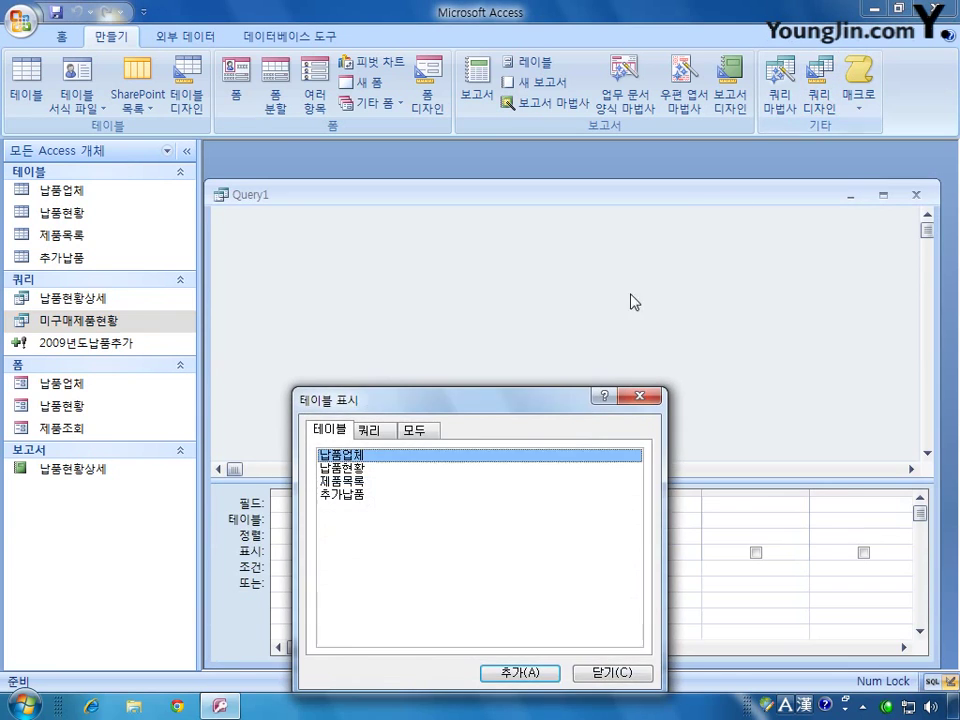
drag(510, 401, 596, 282)
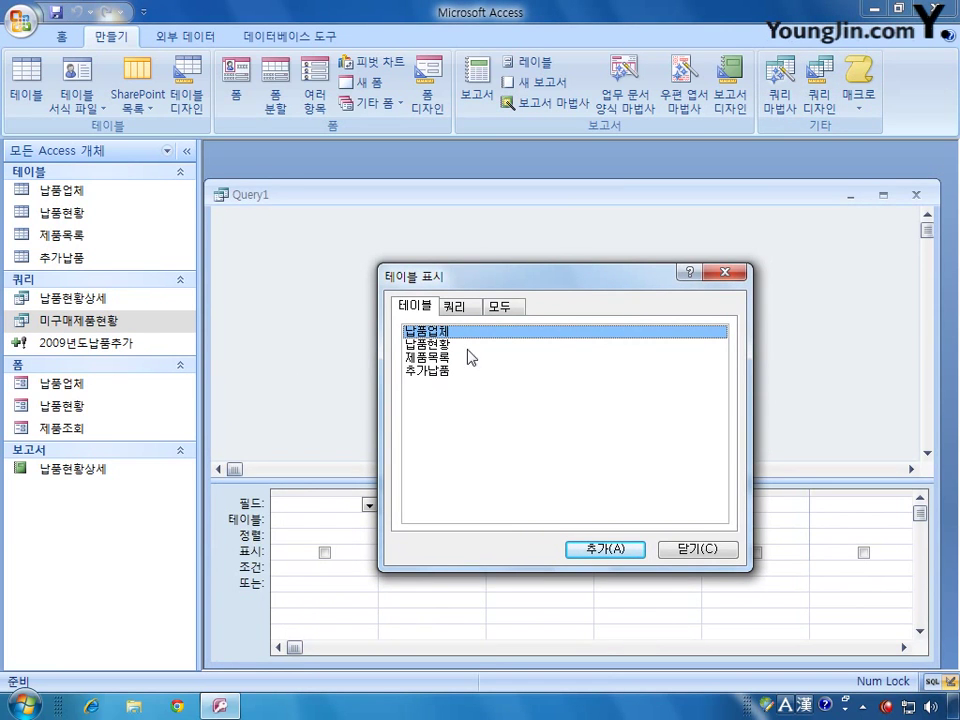
click(458, 307)
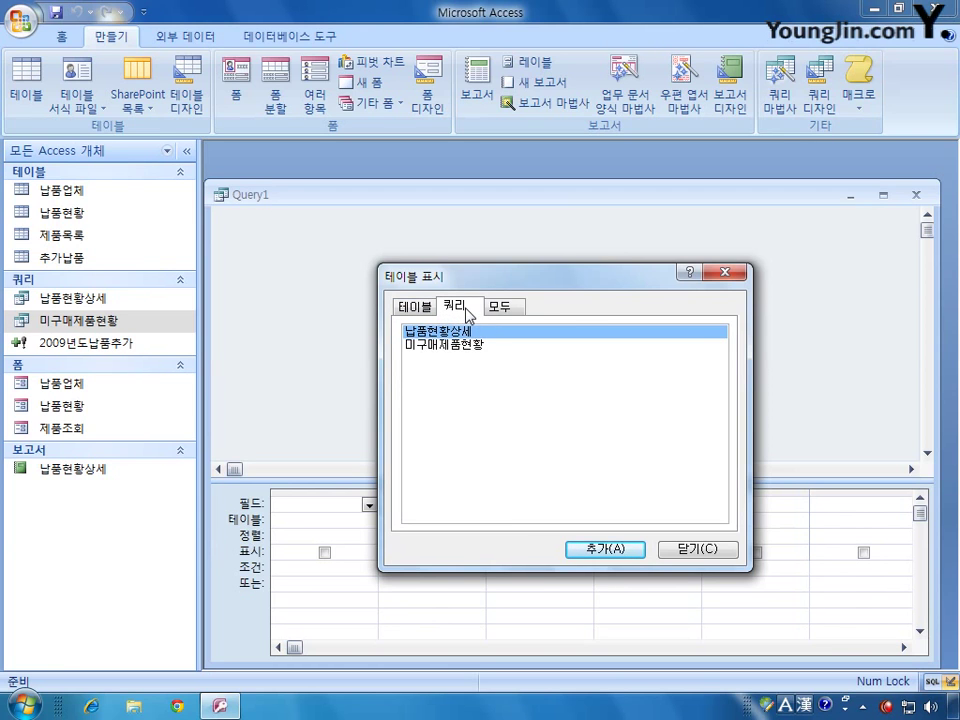
drag(440, 331, 335, 250)
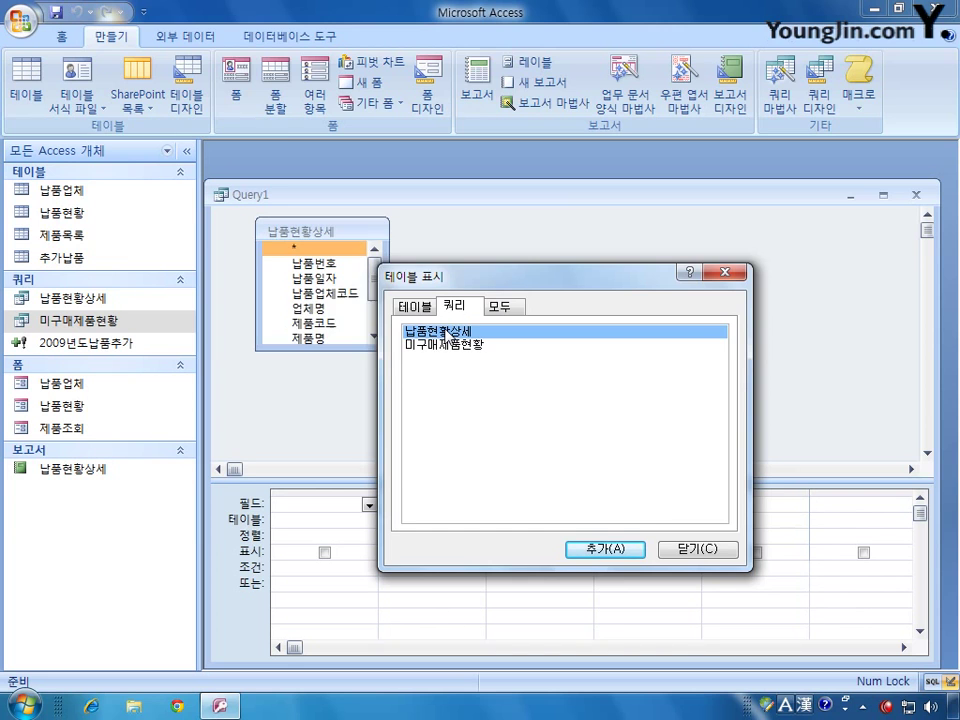
click(690, 549)
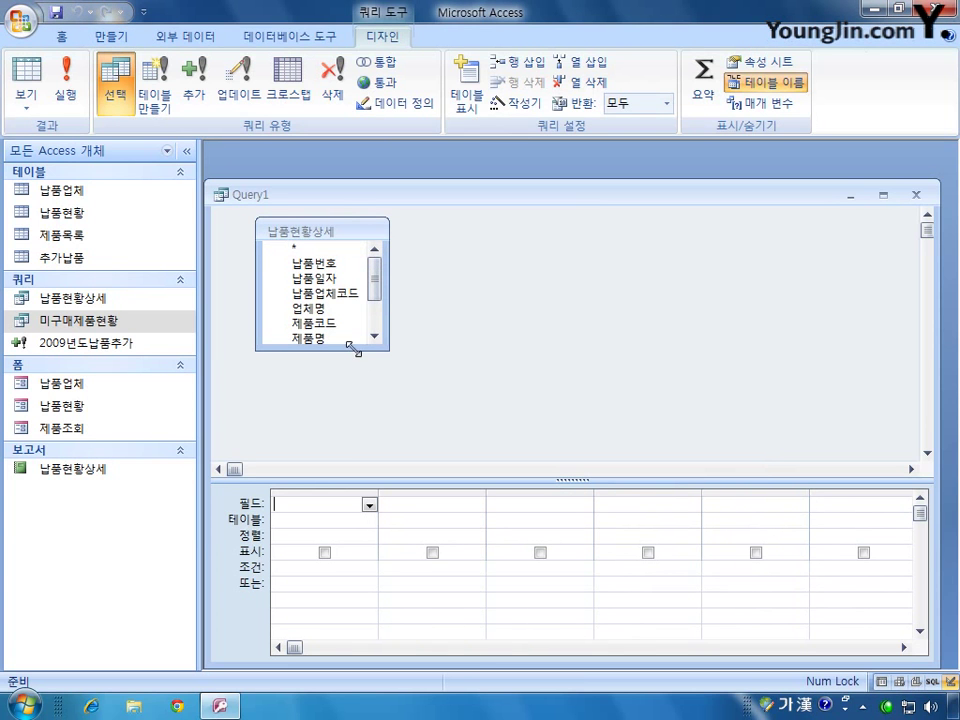
drag(349, 347, 348, 423)
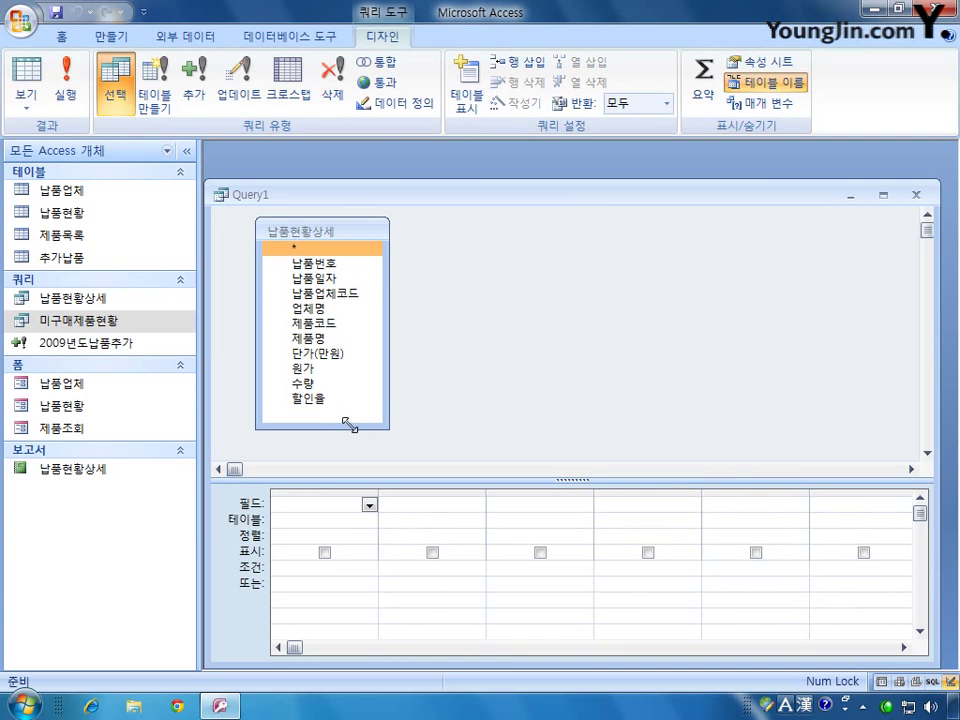
- Add the 단가(만원) field to the query grid and change the query type to an update query
click(306, 354)
click(300, 307)
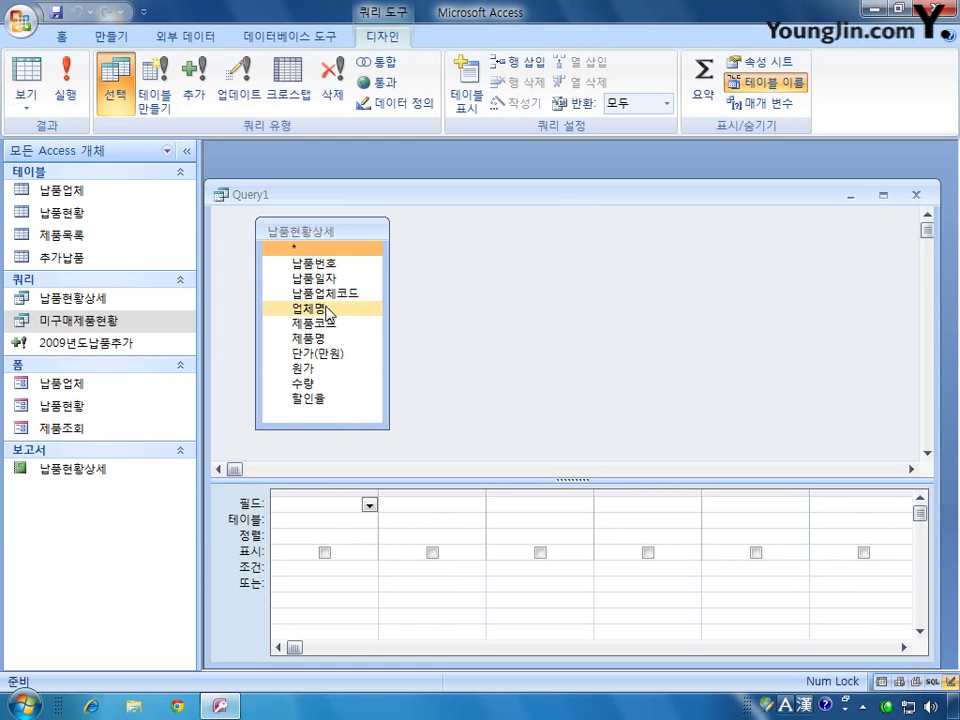
double_click(330, 355)
right_click(521, 311)
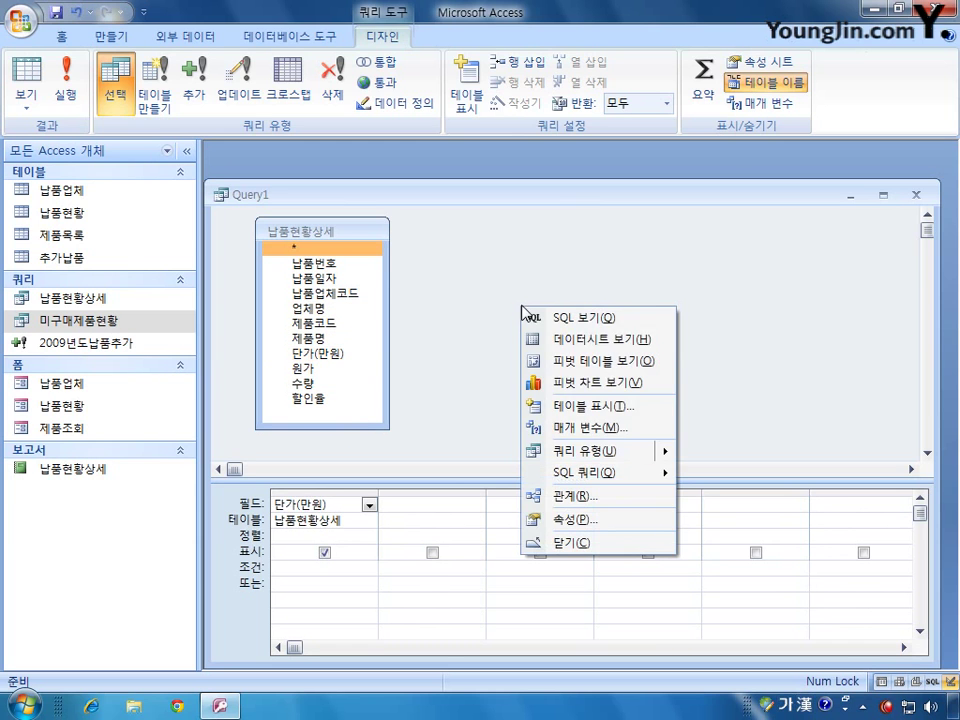
mouse_move(627, 455)
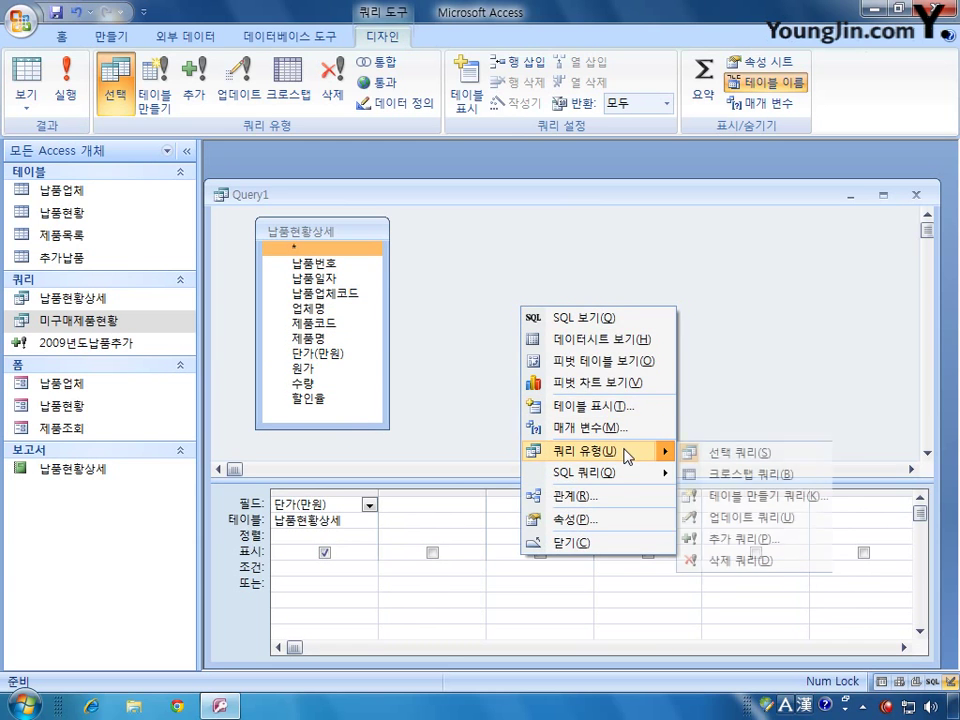
click(762, 518)
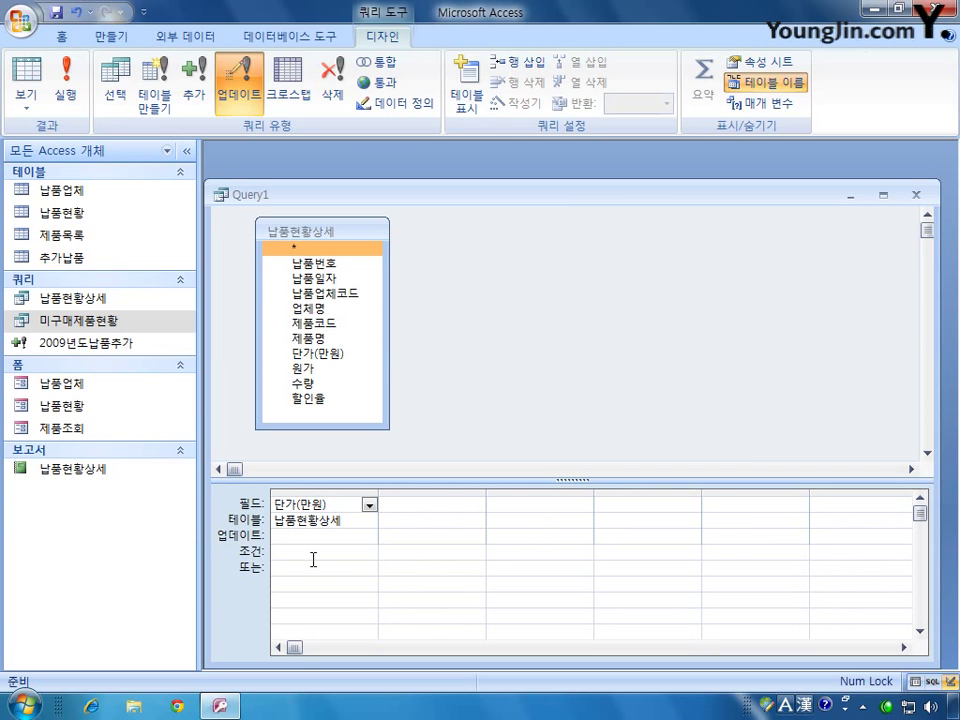
- Set the update expression of the 단가(만원) field to [원가]*(1-[할인율])
click(292, 536)
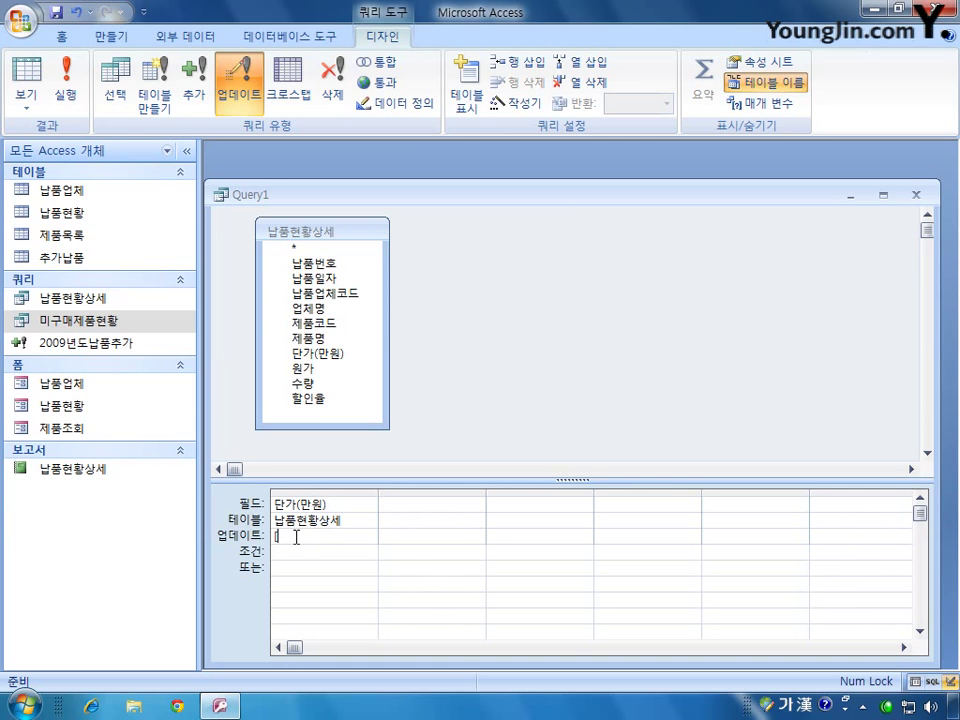
text(원가]*(1-[gk)
key(Hangul)
key(Hangul)
text(할인율)
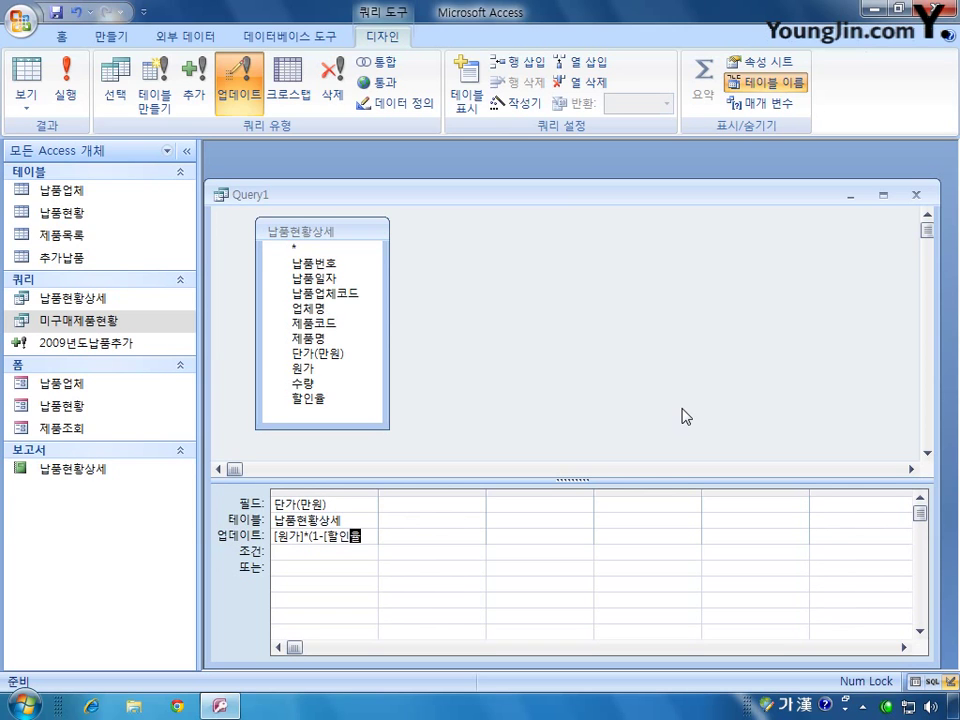
text(]))
- Close the update query and save it under the name 납품단가계산
click(915, 194)
click(280, 302)
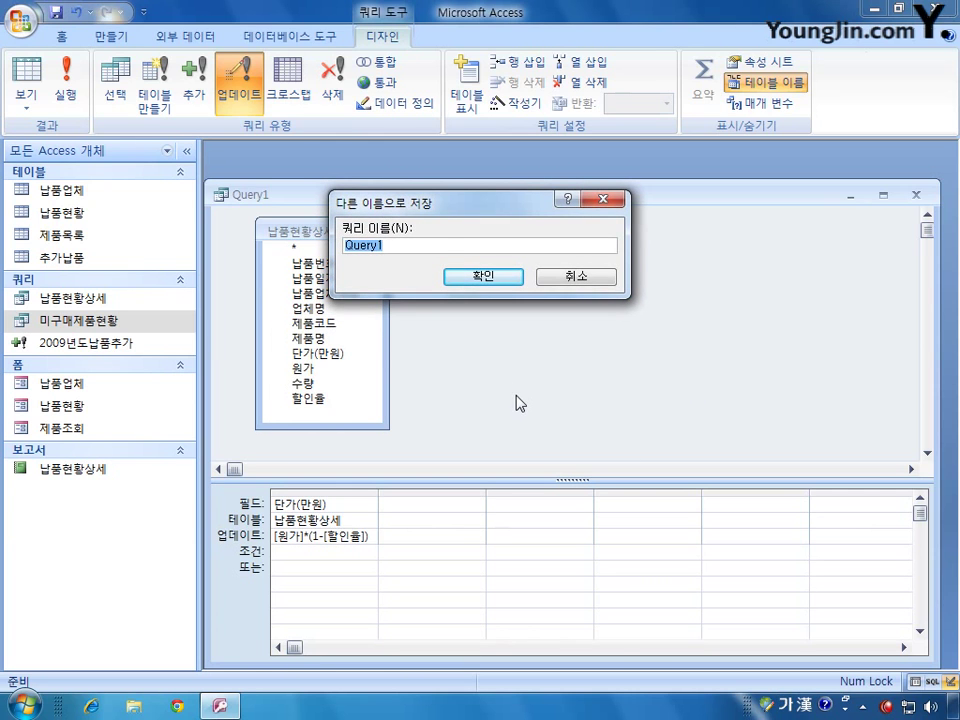
text(납품단가계산)
key(Return)
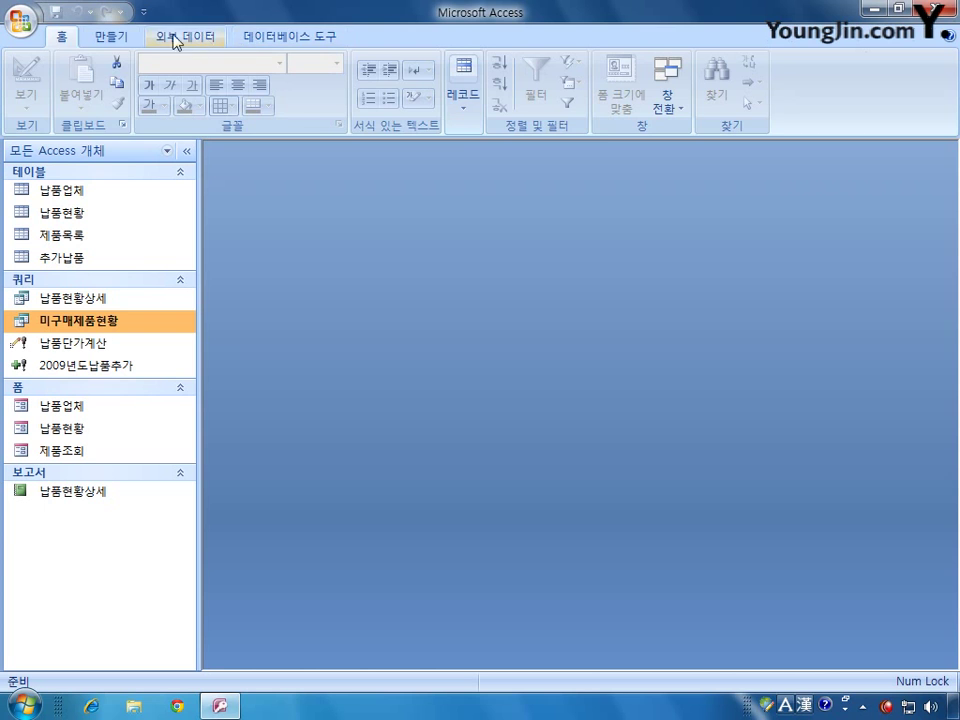
- Create another Design view query based on the 납품현황상세 query and add its 납품업체코드 and 업체명 fields to the grid
click(111, 36)
click(818, 95)
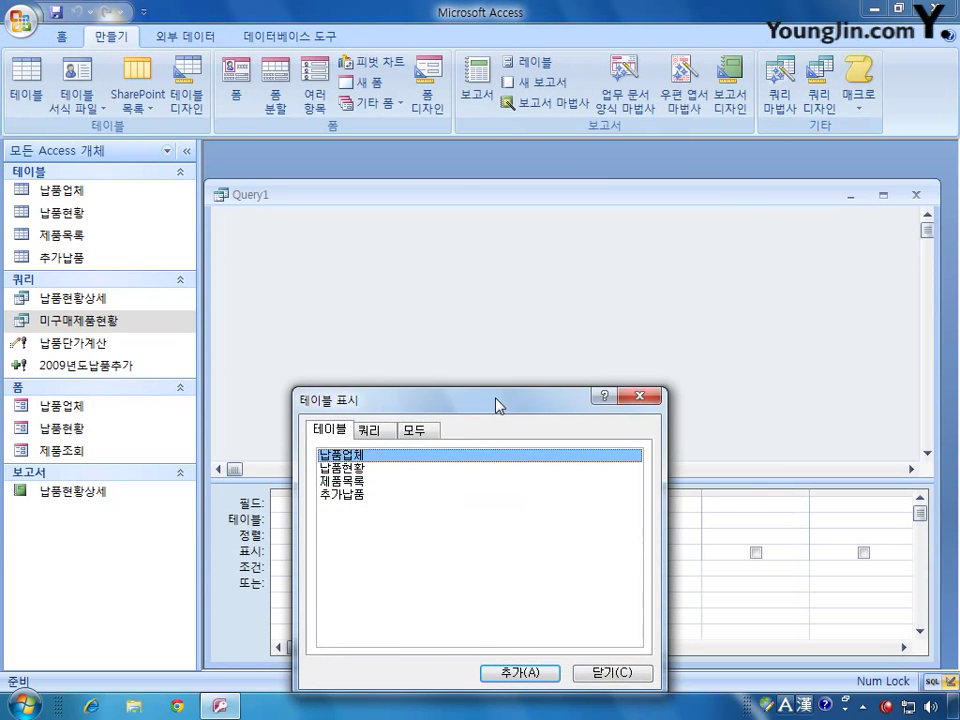
drag(495, 401, 598, 253)
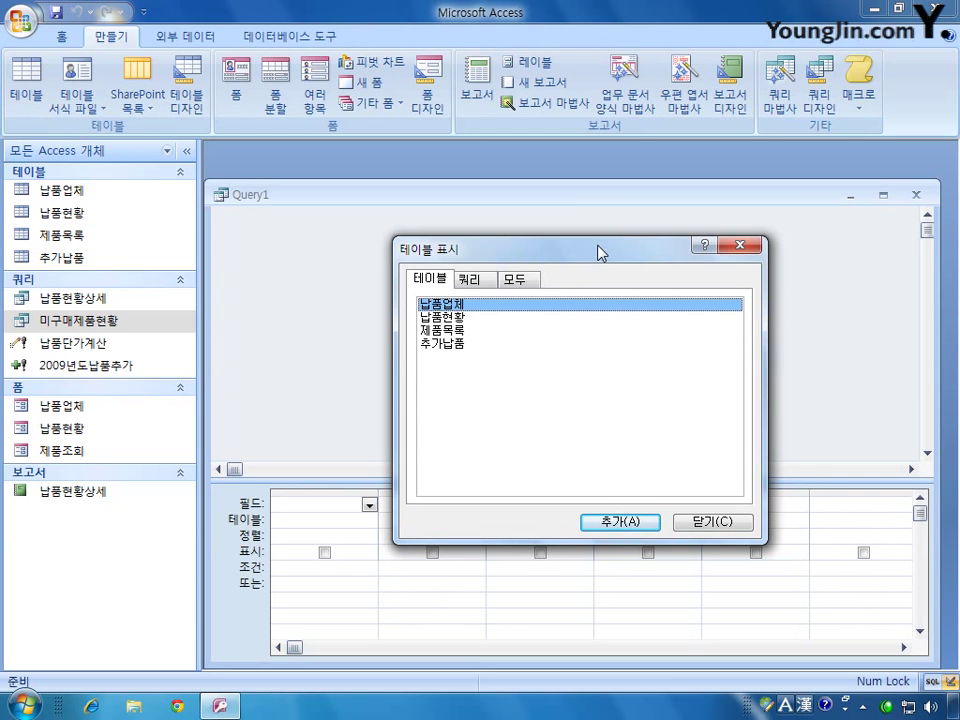
click(470, 279)
double_click(470, 303)
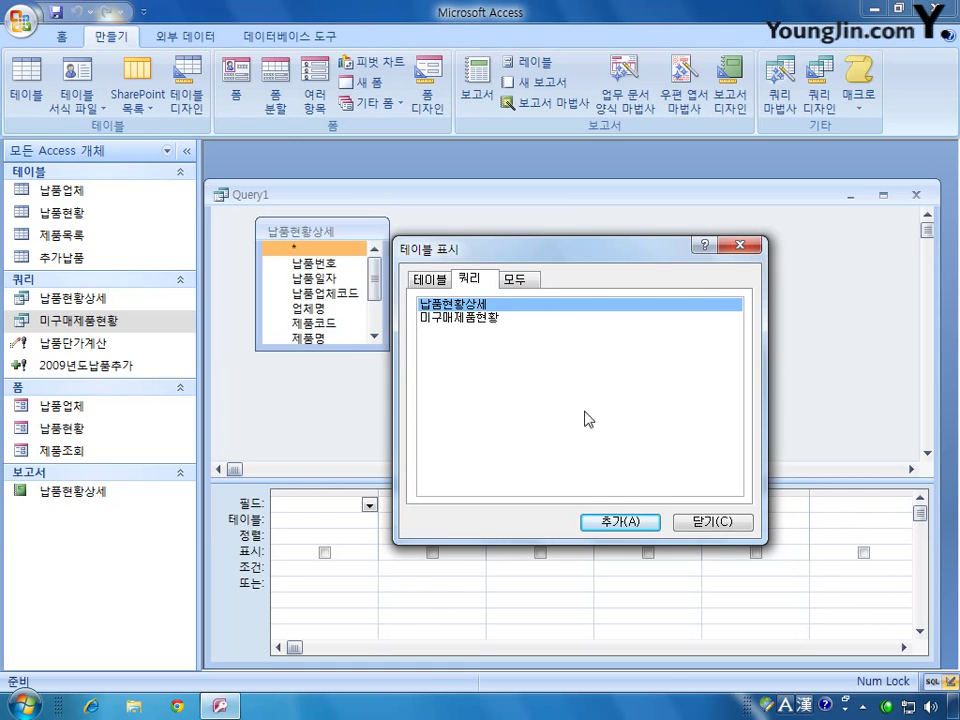
click(711, 522)
drag(348, 349, 347, 420)
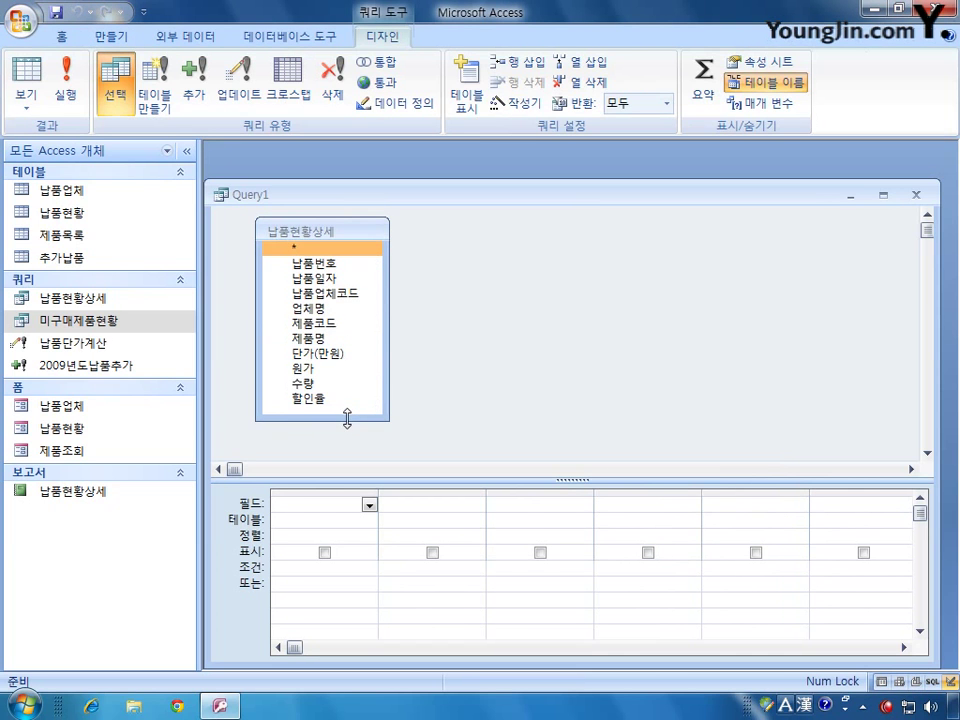
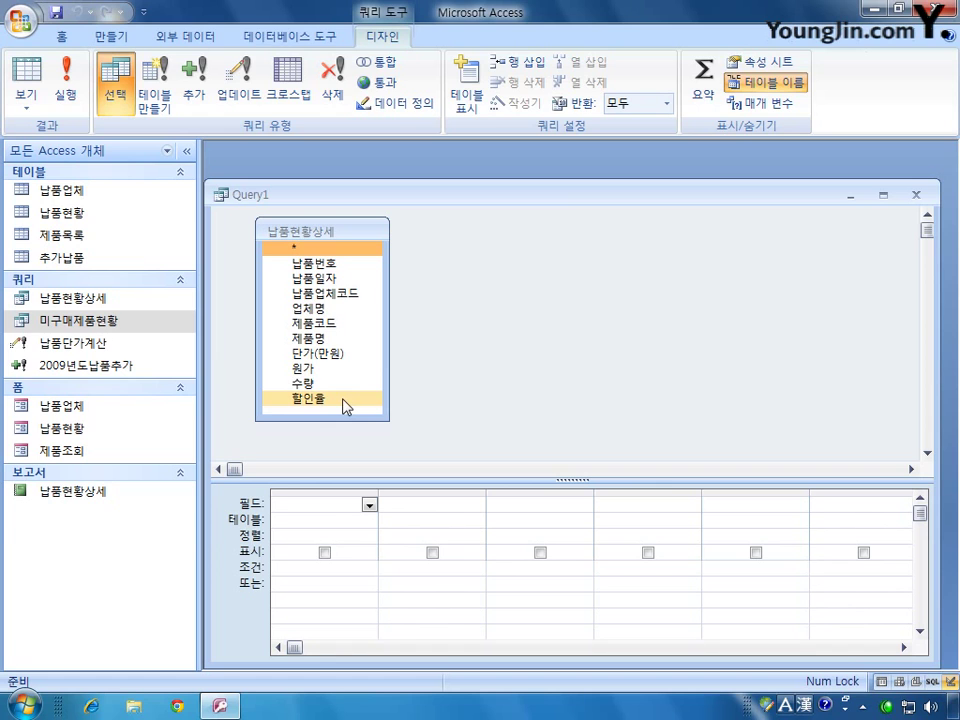
double_click(338, 295)
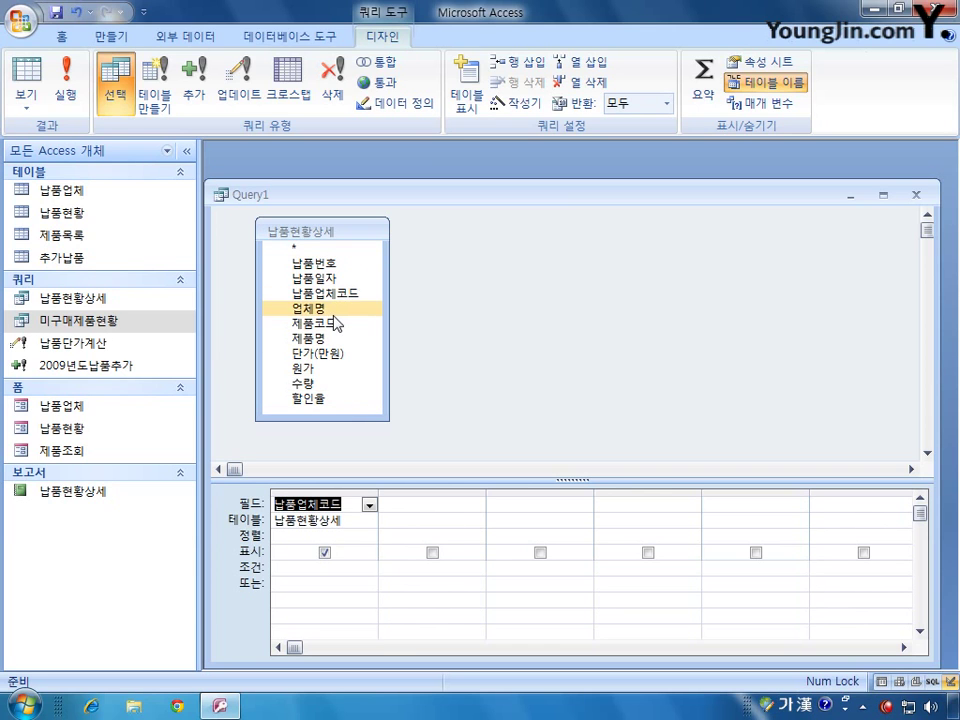
double_click(333, 312)
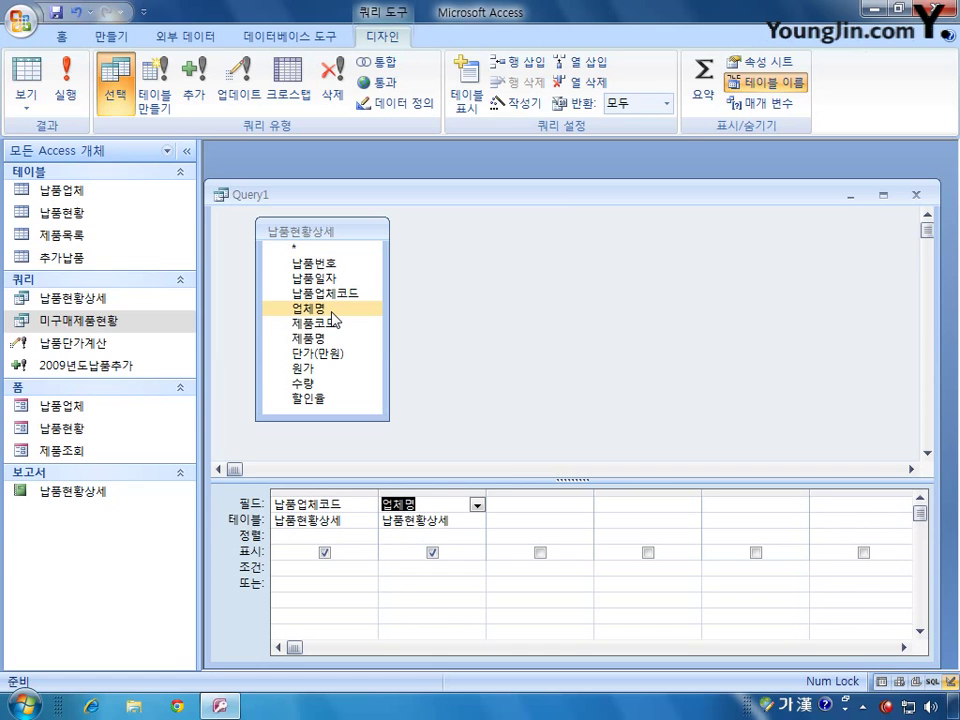
- Widen the empty third column of the query grid and enter the field alias 납품금액(만원)
click(516, 507)
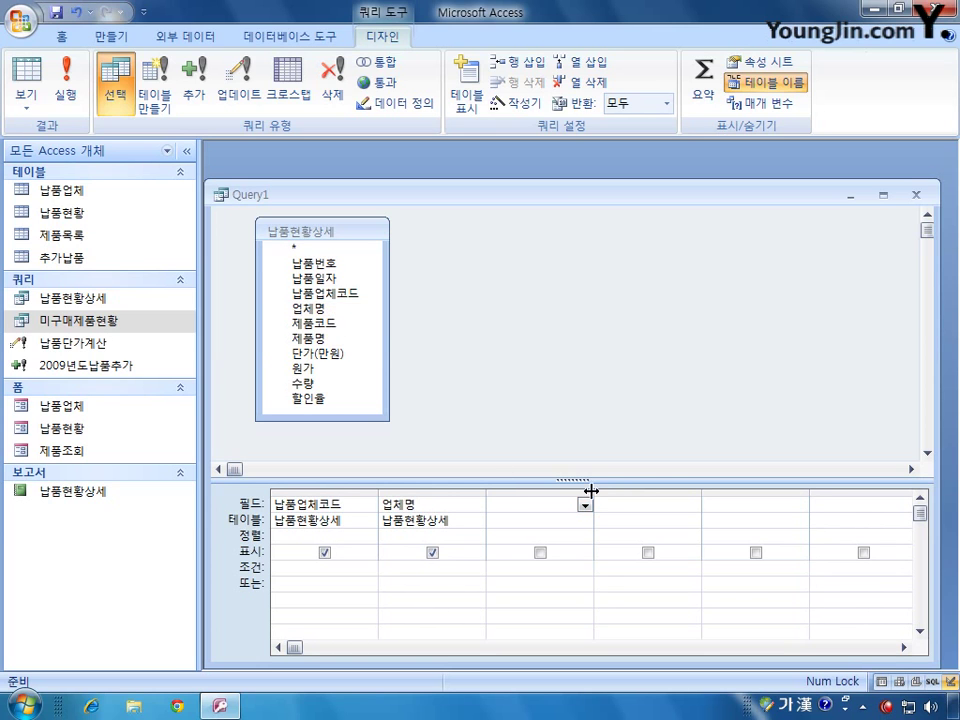
drag(593, 491, 692, 491)
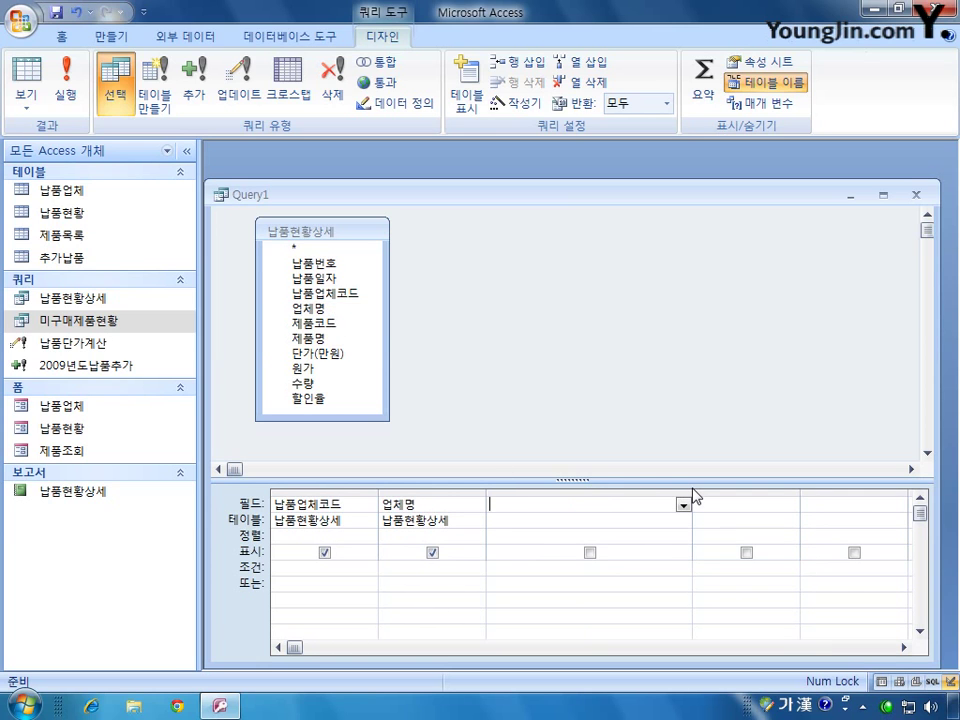
text(납)
text(품금액)
text(ㄴ우)
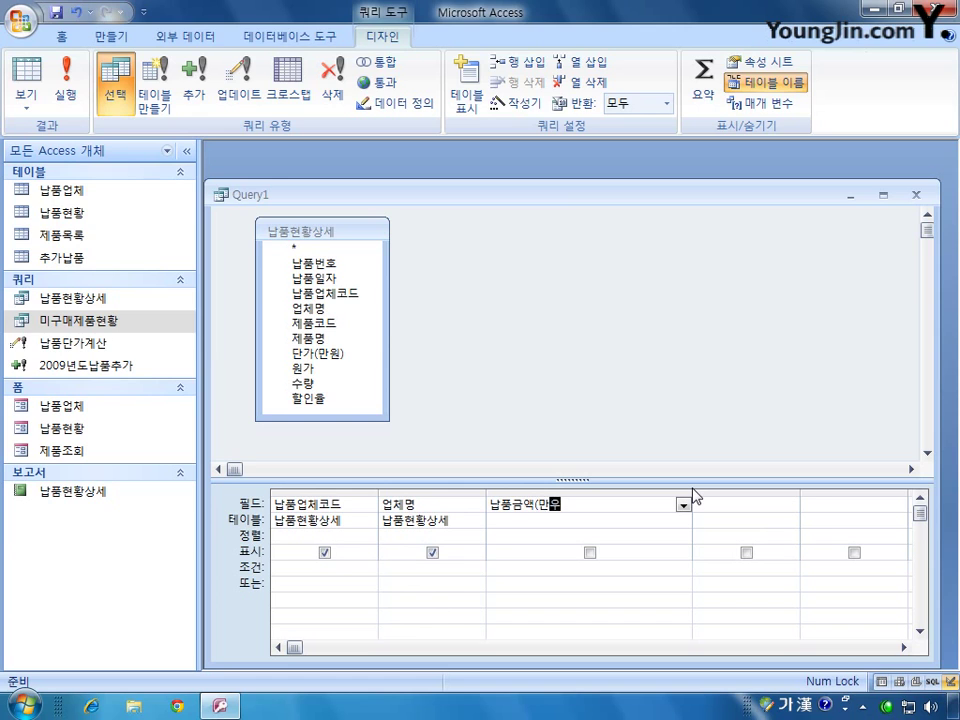
text(ㅓㄴ))
- Complete the 납품금액(만원) field with the expression Sum([단가(만원)]*[수량]) and fit the column width to it
key(Hangul)
text(sum)
text(())
text([]*[])
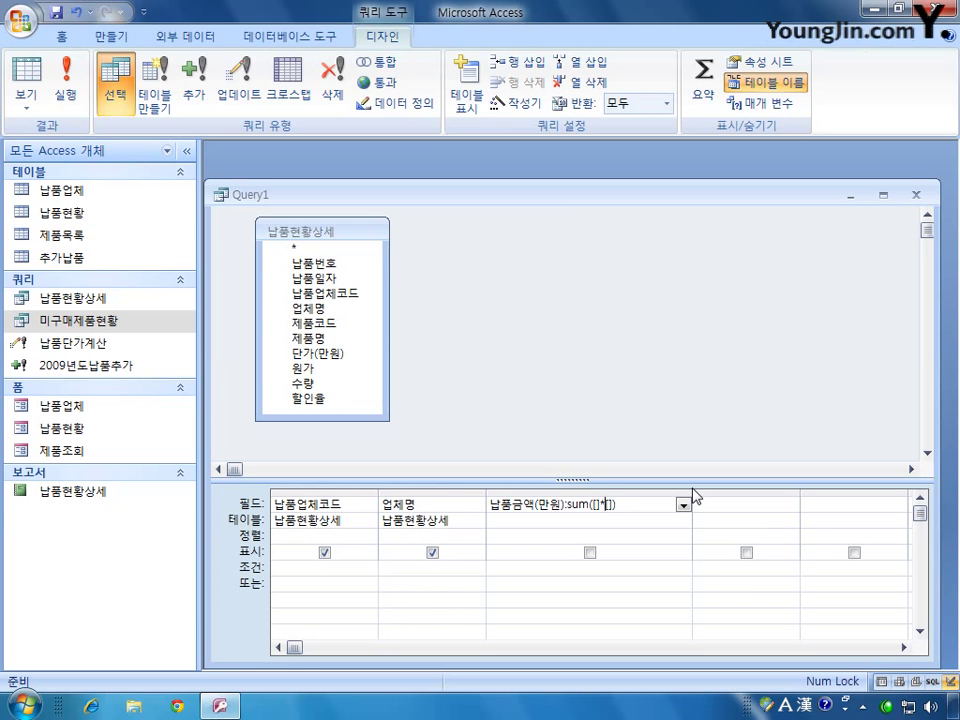
key(Hangul)
text(단가(만원)]*[)
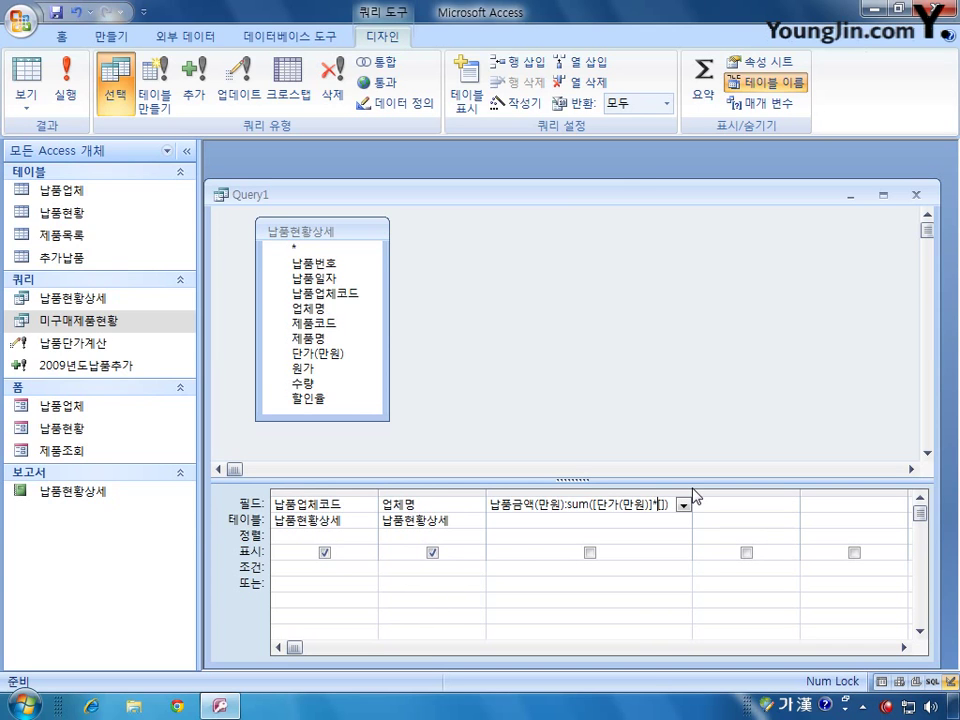
text(수량)
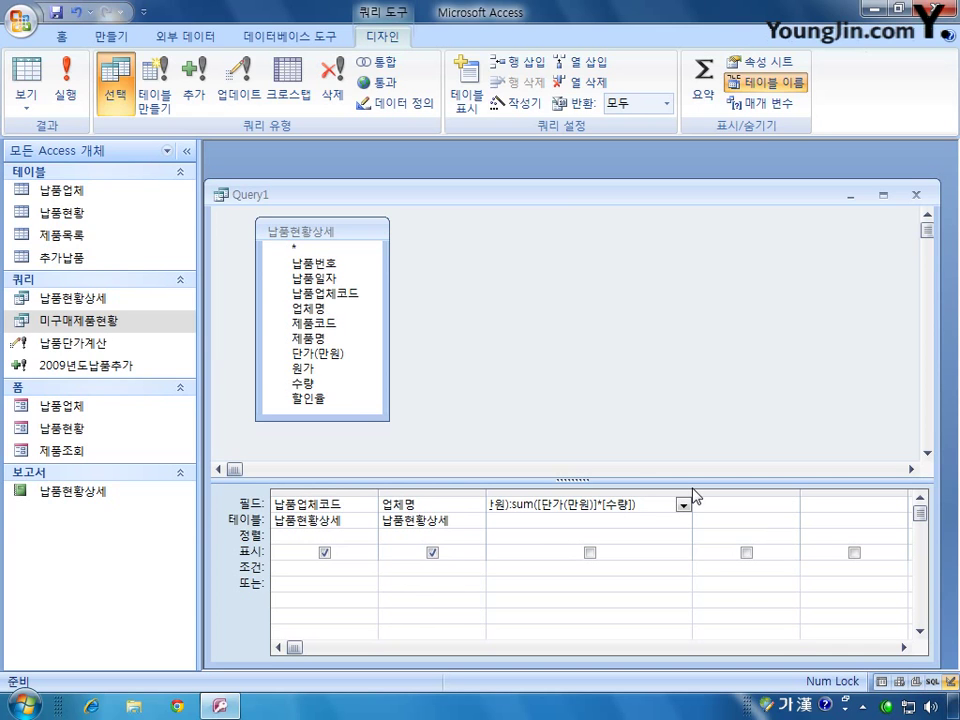
click(585, 533)
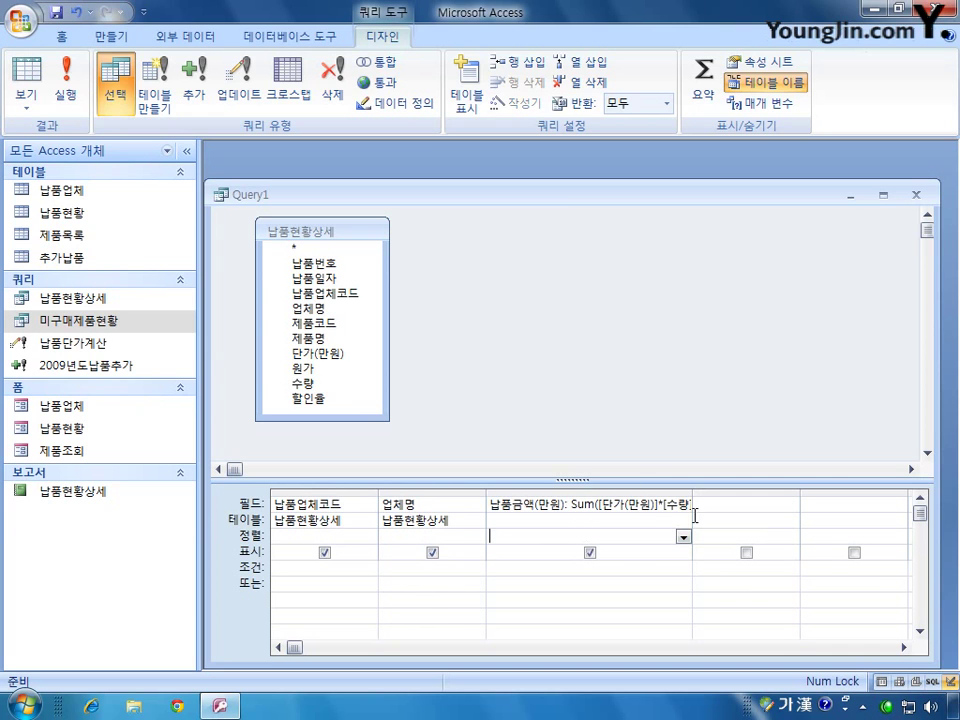
double_click(692, 495)
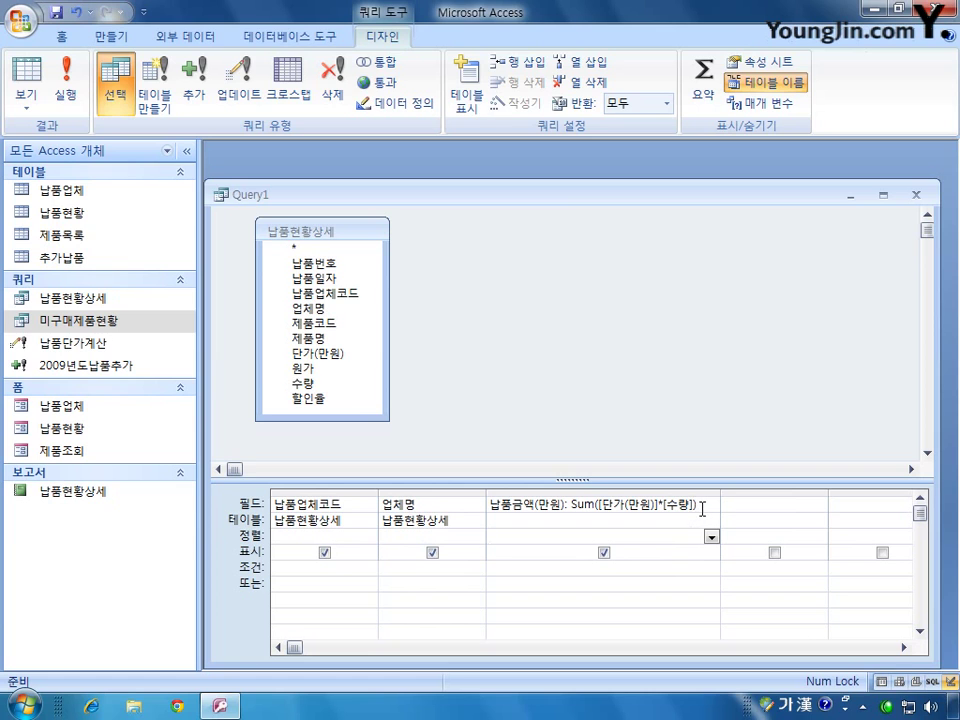
click(701, 508)
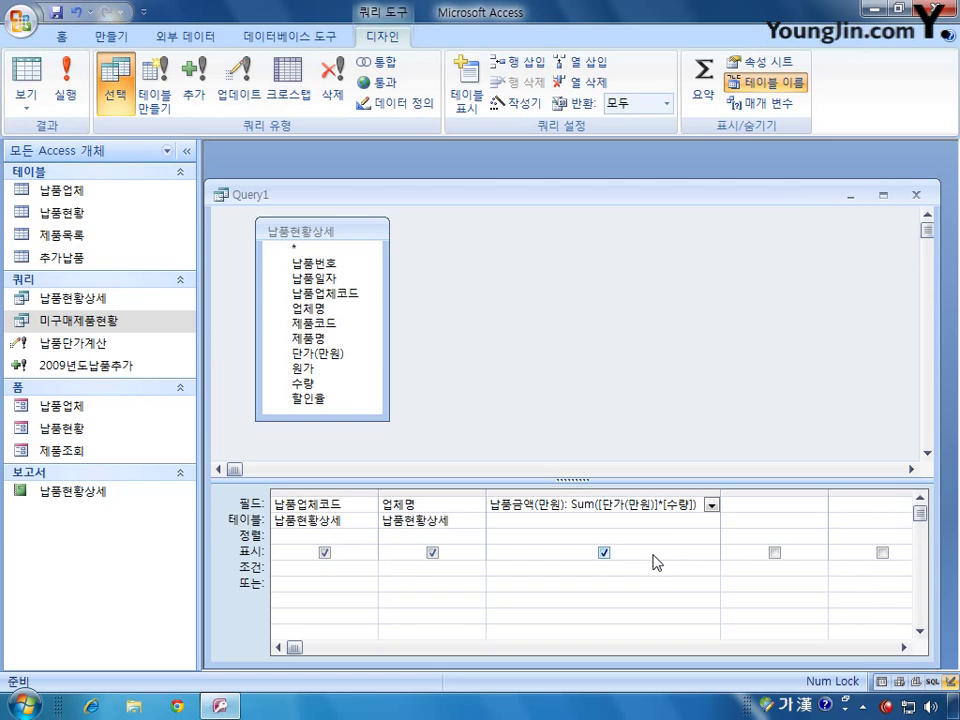
click(751, 572)
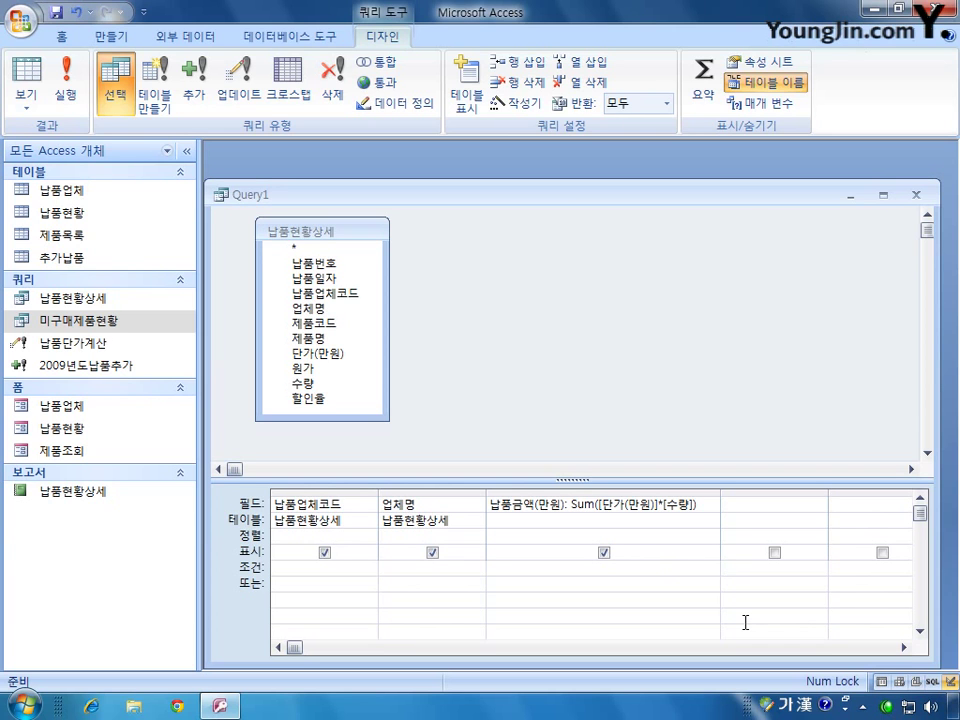
- Try to run the query without any grouping of the supplier fields
click(66, 88)
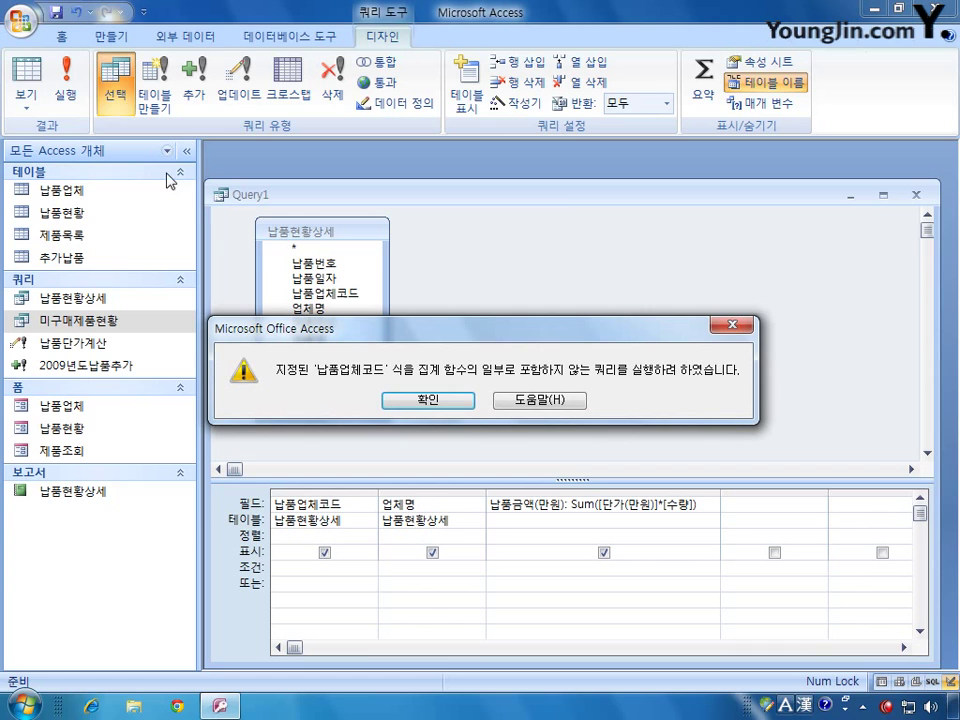
click(428, 400)
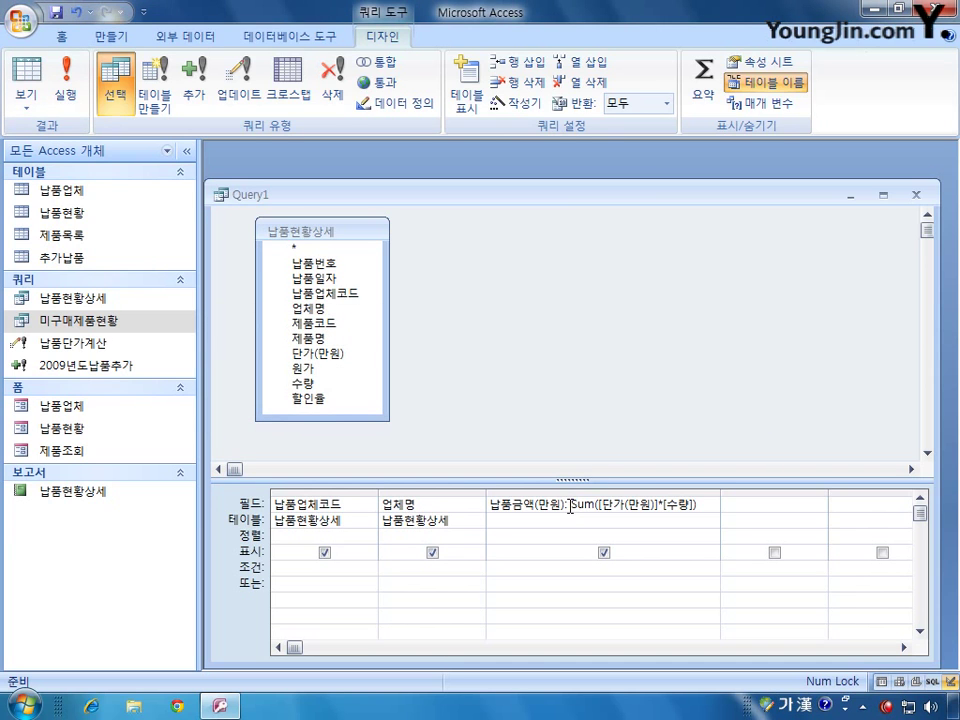
mouse_move(570, 507)
mouse_down()
mouse_move(697, 498)
mouse_move(571, 506)
mouse_up()
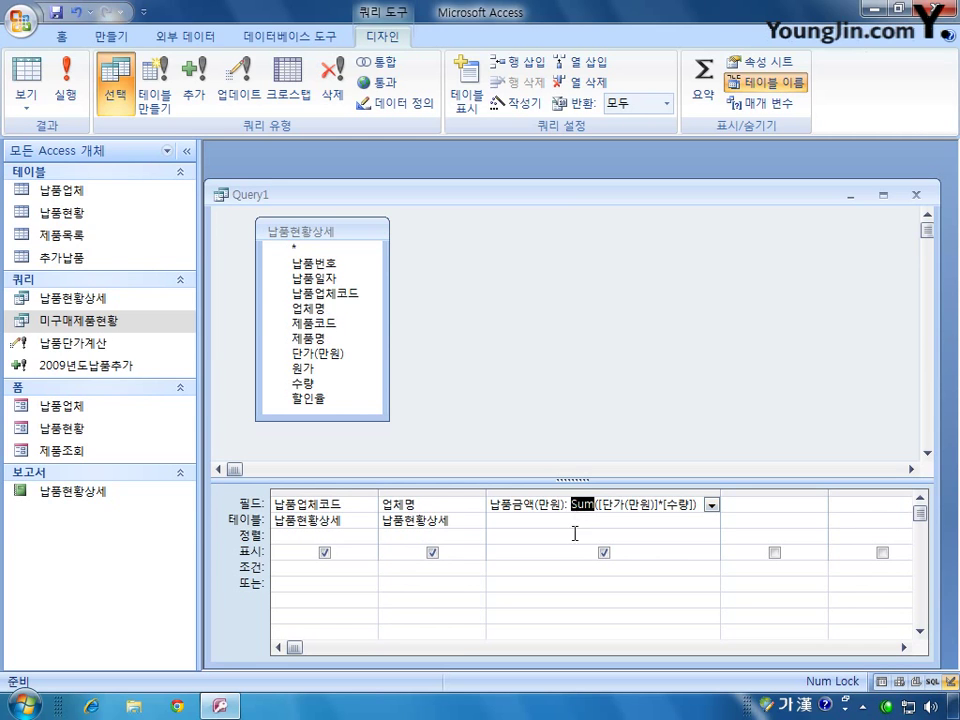
- Add the 요약 (totals) row to the query grid and try to run the query
click(705, 90)
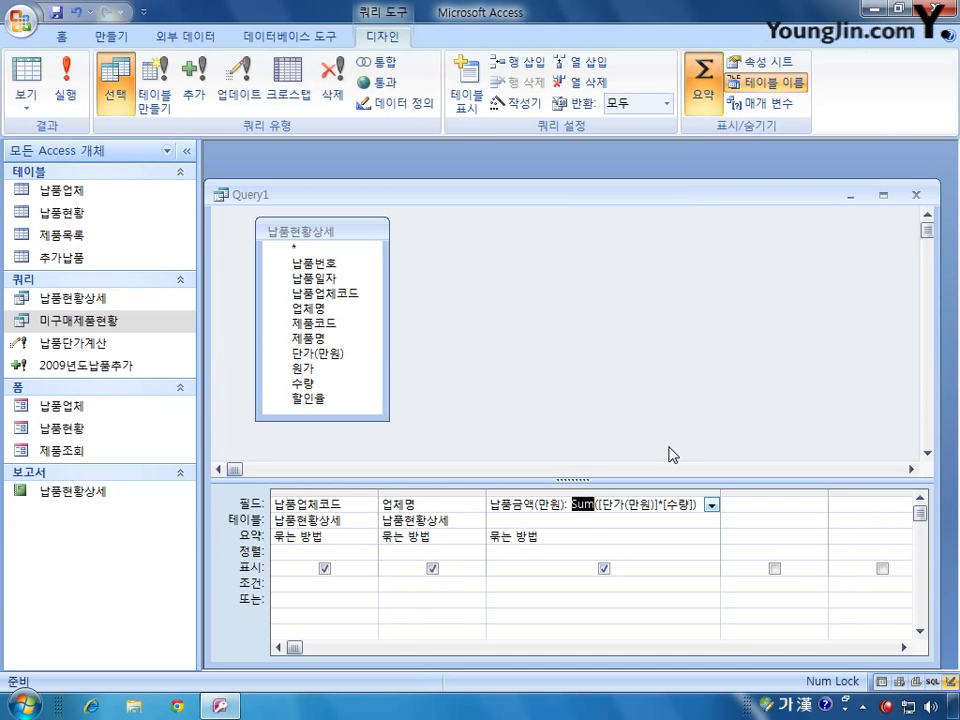
click(574, 538)
click(65, 85)
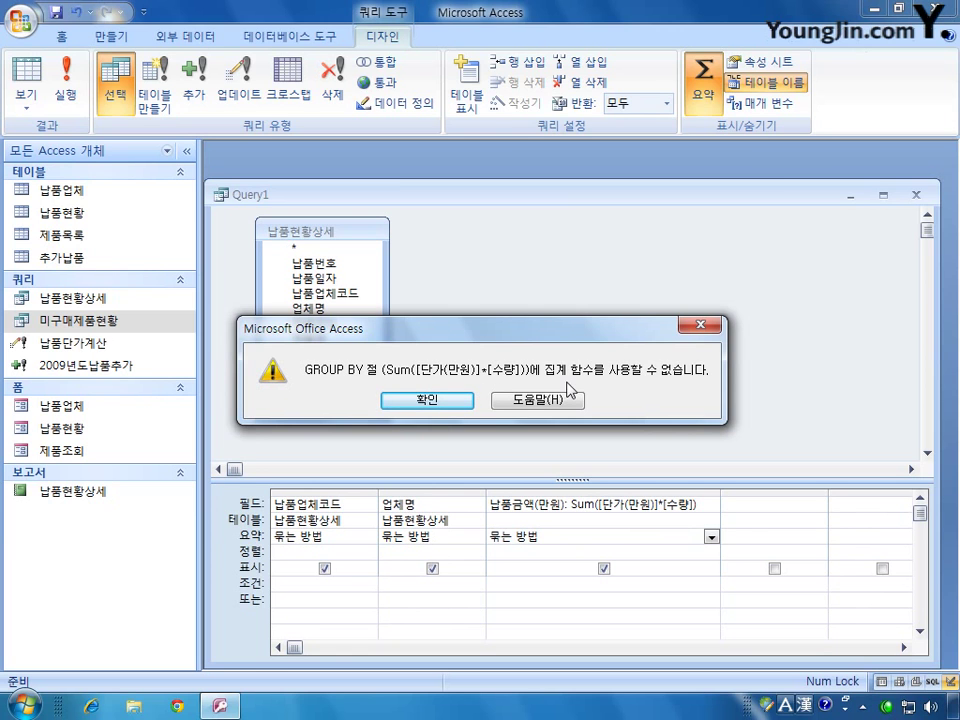
click(461, 402)
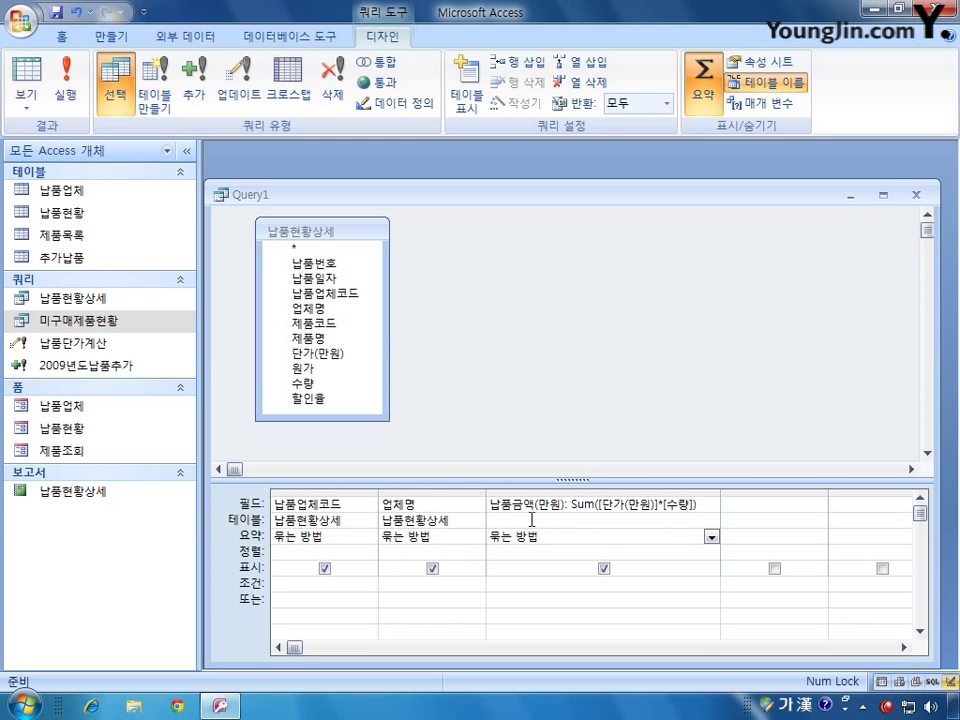
- Set the 요약 option of the 납품금액(만원) field to 식
drag(572, 504, 697, 505)
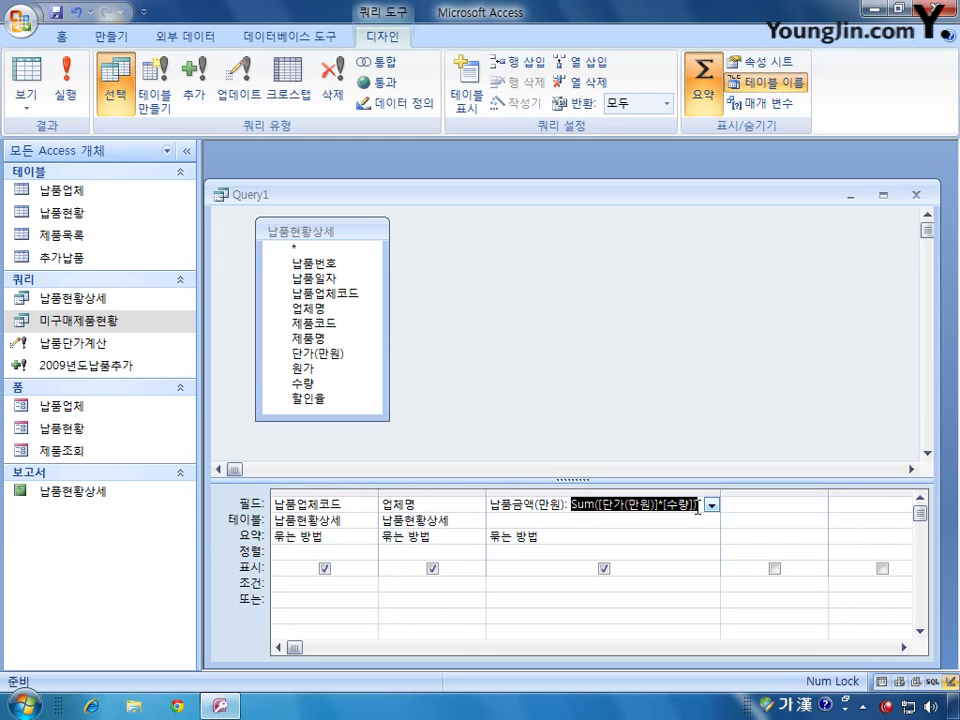
click(568, 537)
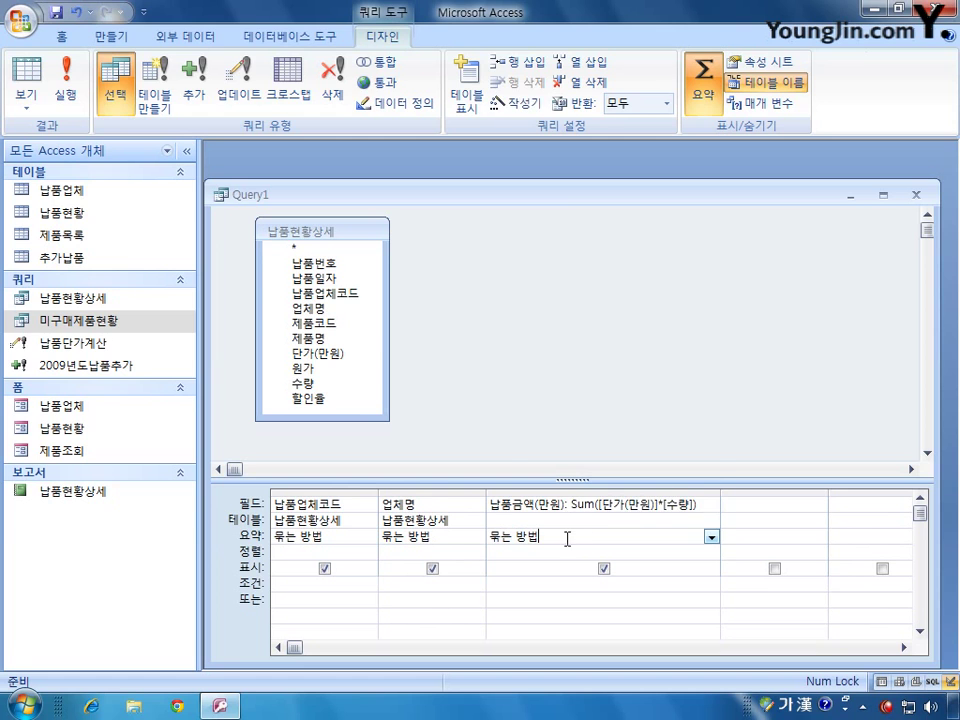
click(712, 538)
click(640, 505)
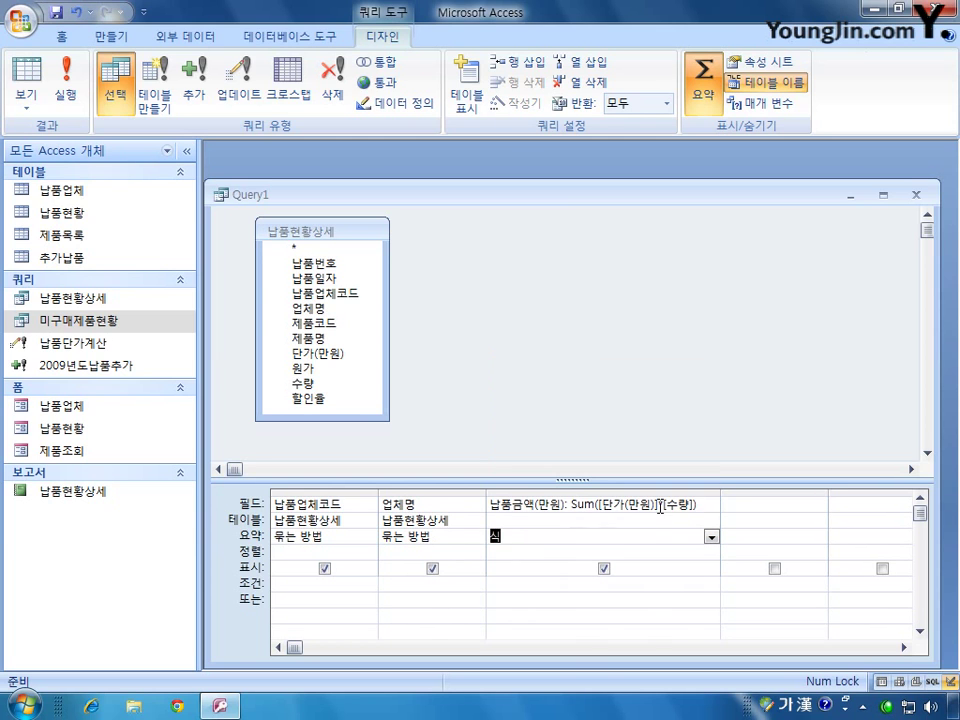
- Examine the SELECT, FROM and GROUP BY clauses in the query's SQL view and return to Design view
right_click(516, 315)
click(552, 320)
click(395, 216)
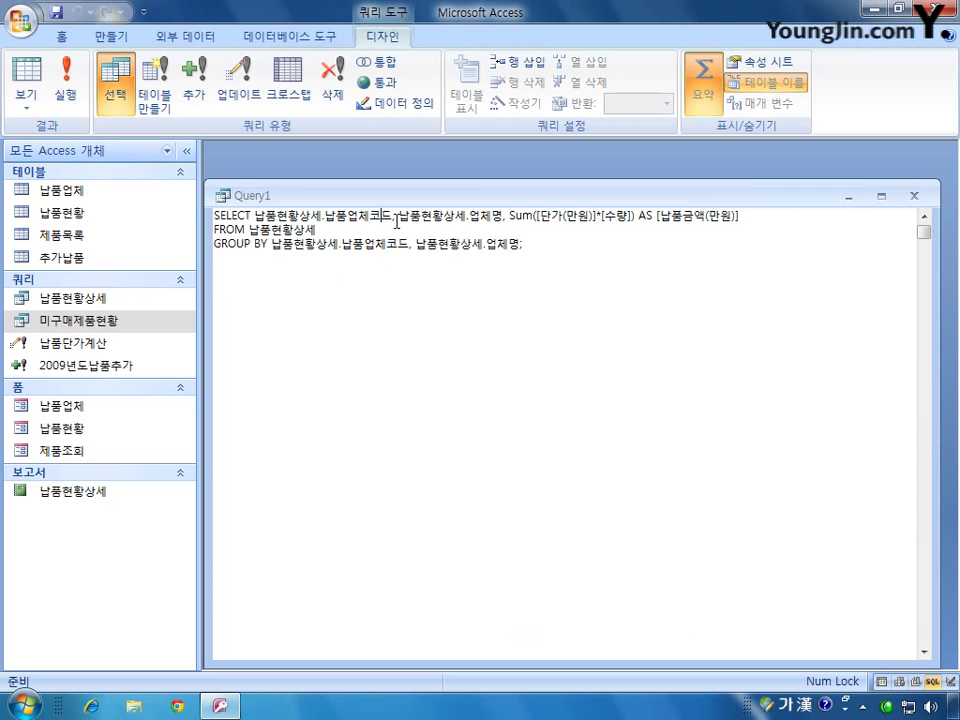
drag(509, 215, 739, 216)
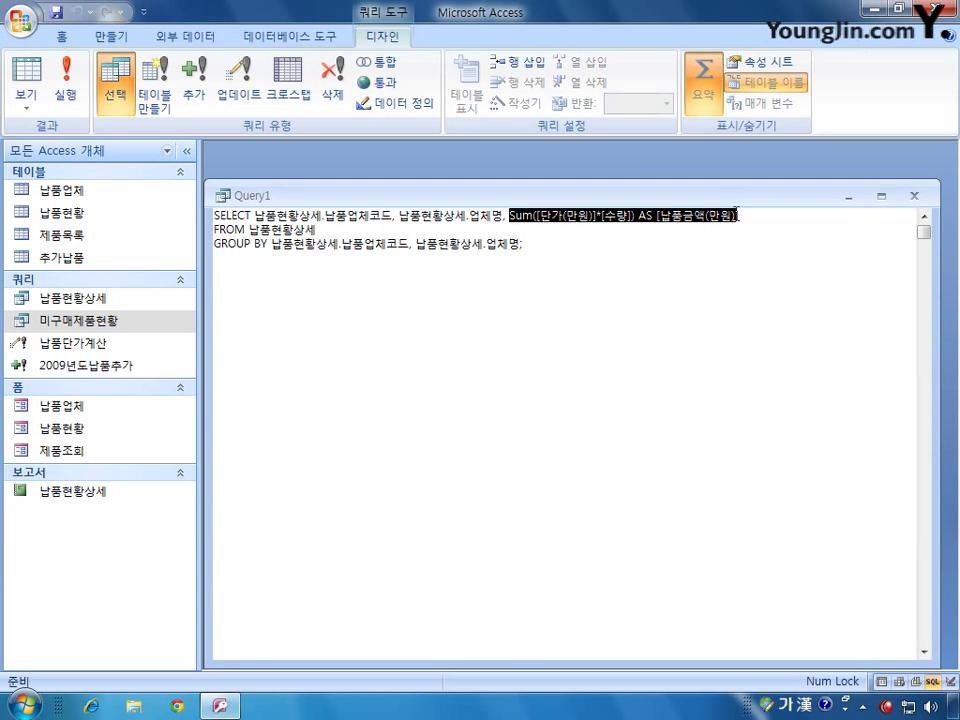
click(667, 216)
drag(639, 216, 739, 216)
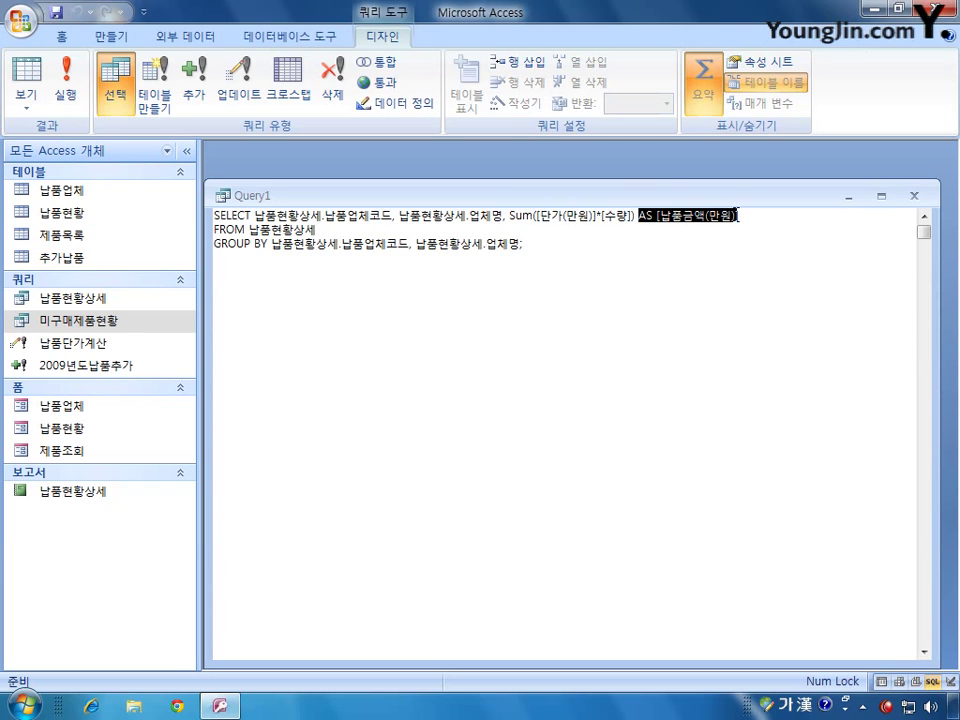
click(594, 216)
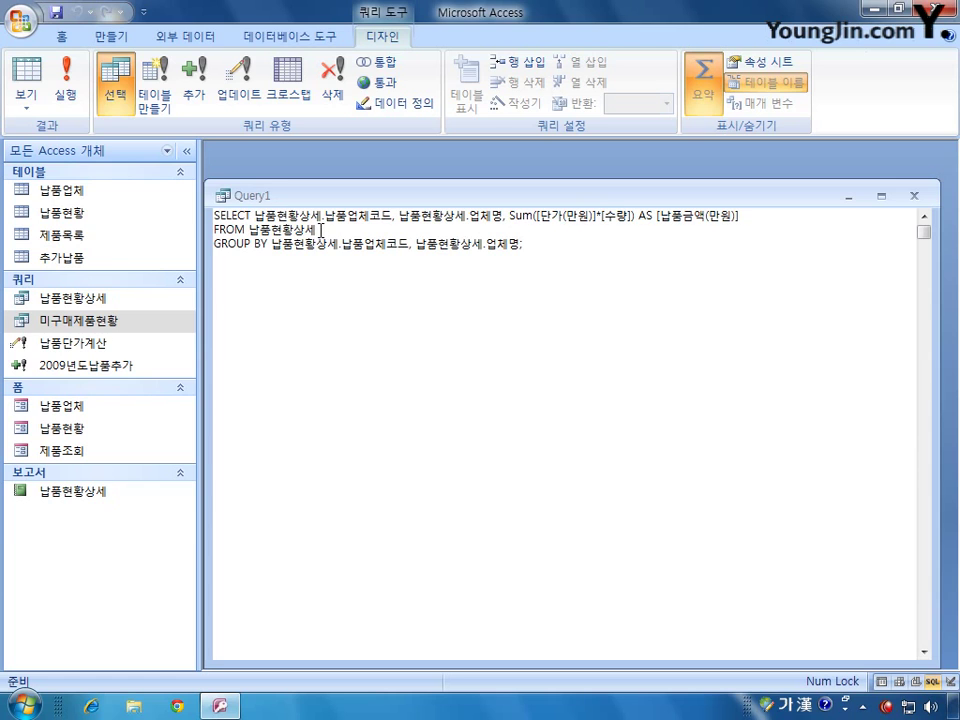
drag(319, 230, 474, 219)
click(232, 229)
drag(540, 216, 708, 217)
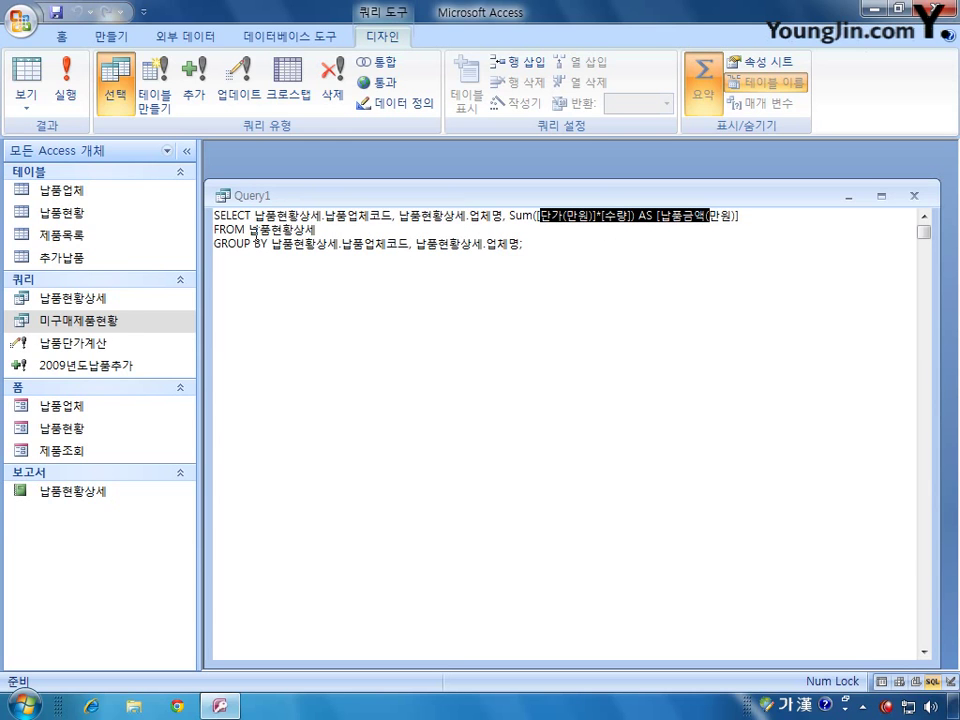
click(279, 243)
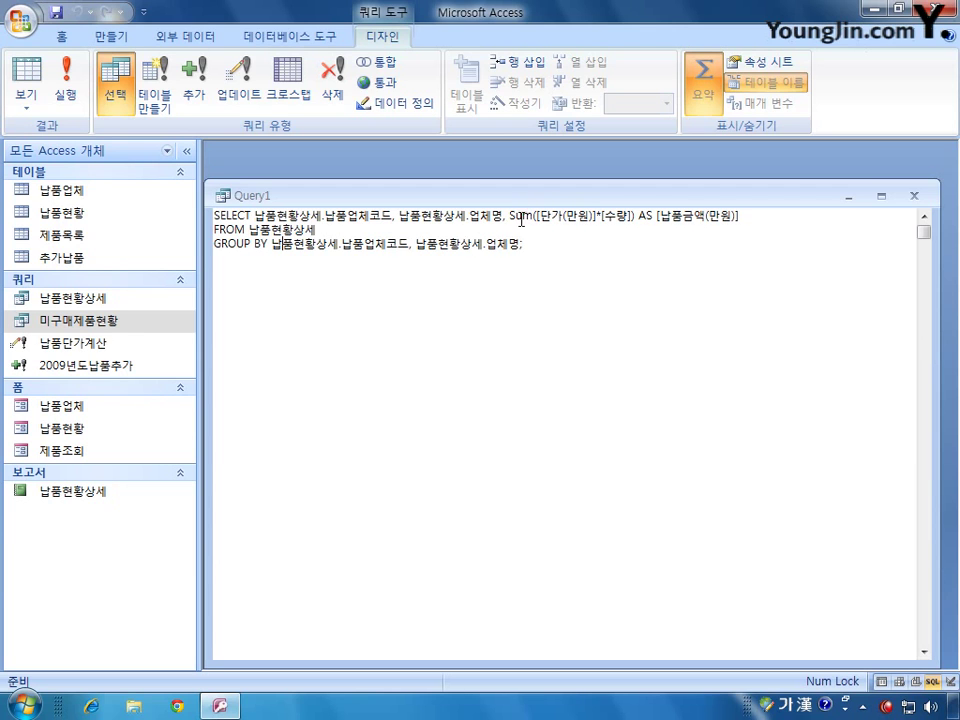
click(27, 100)
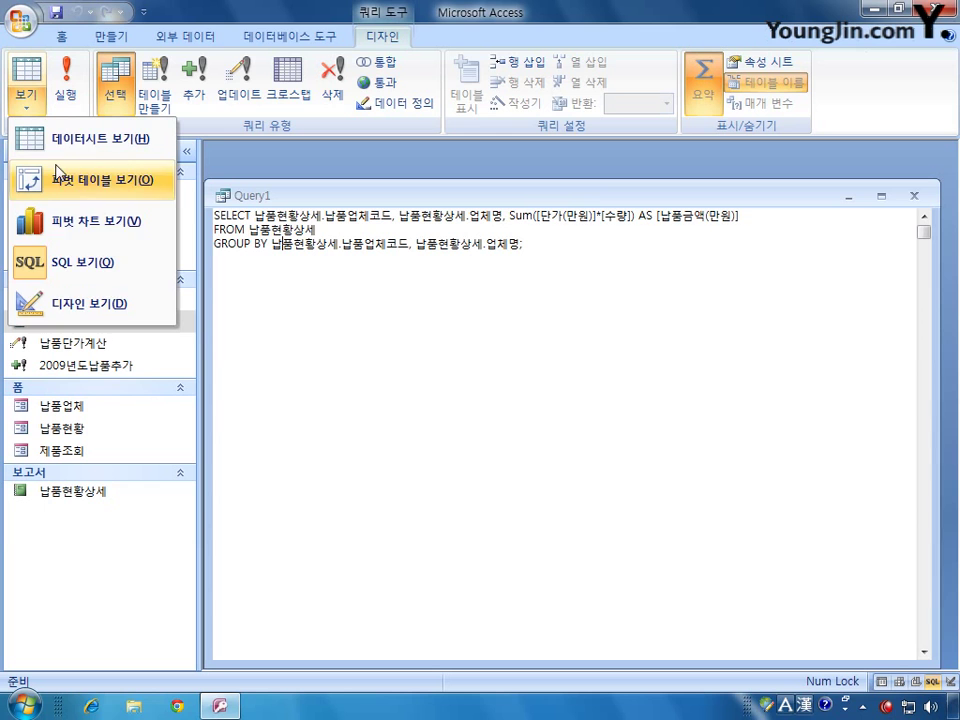
click(80, 305)
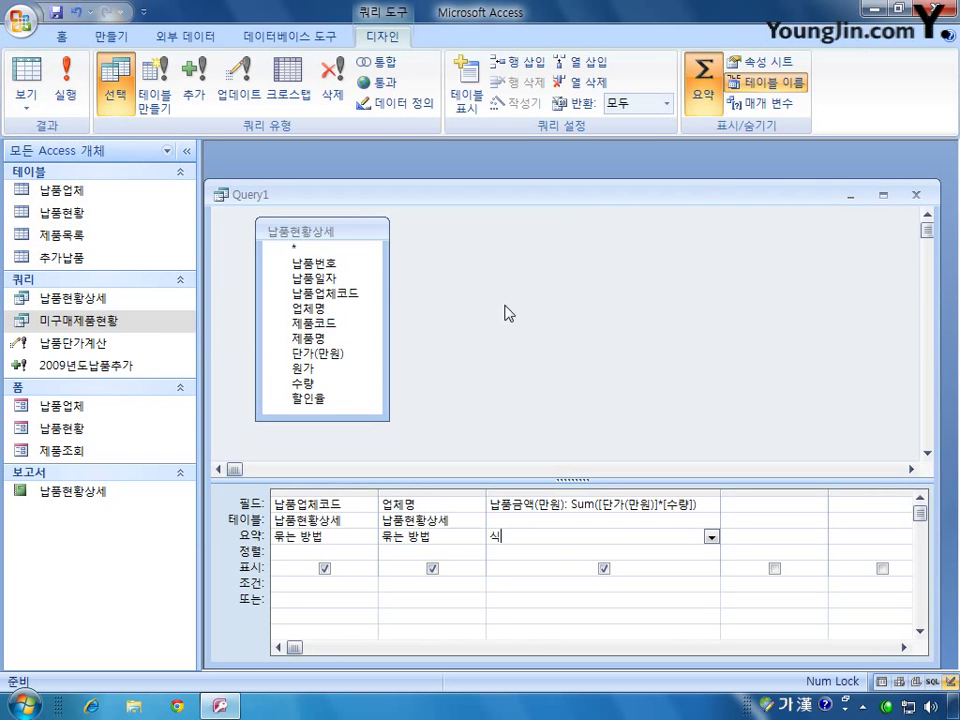
- Run the query, fit the 납품금액(만원) column to check the supplier amounts, and return to Design view
click(66, 85)
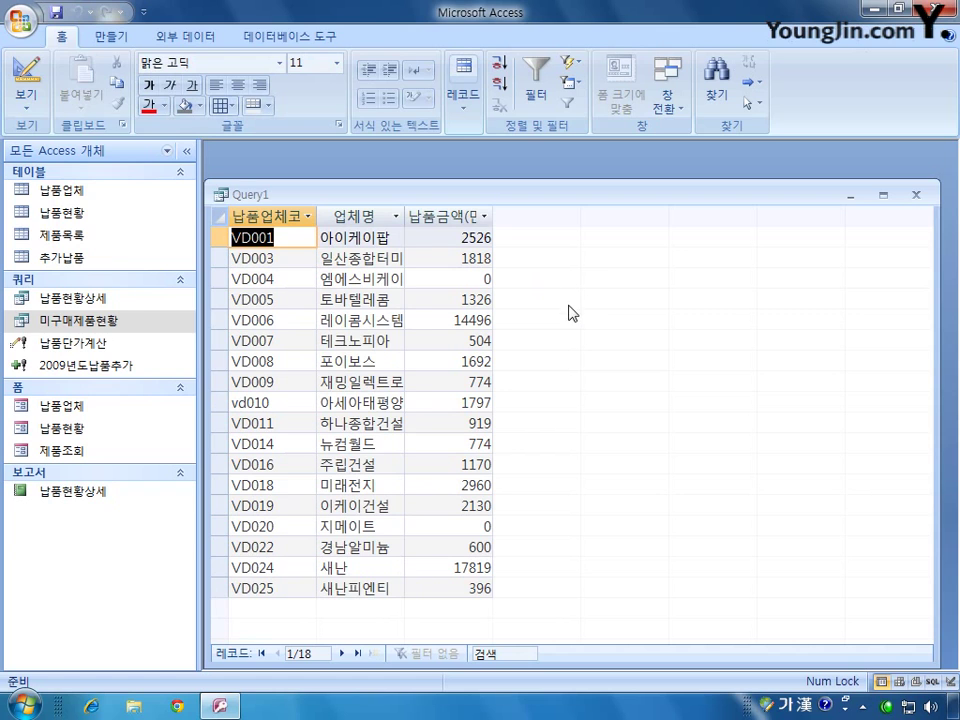
double_click(492, 215)
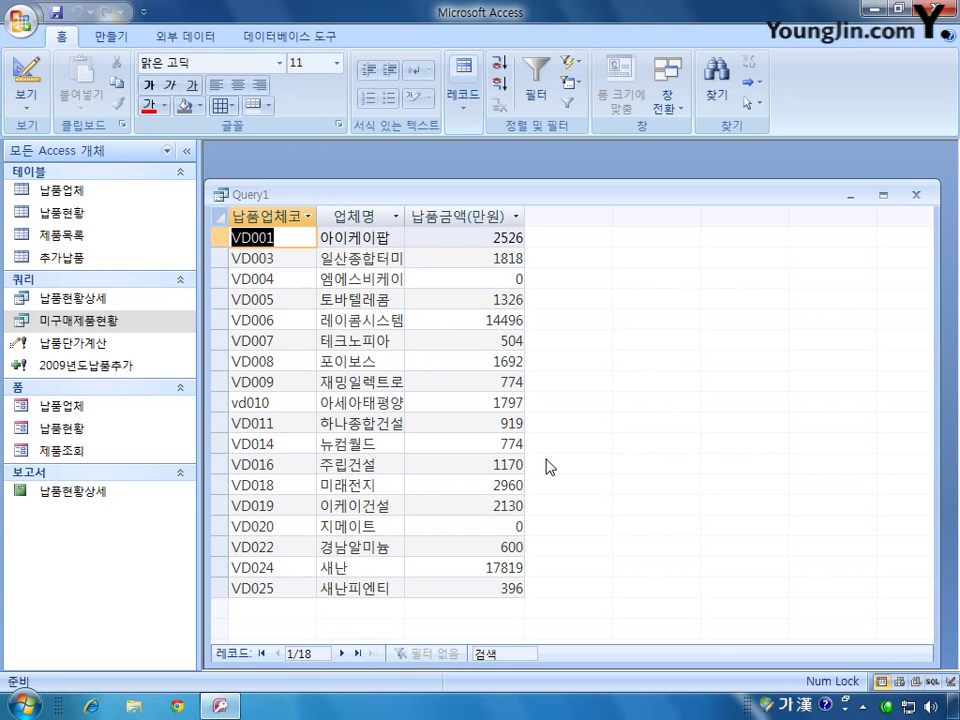
click(26, 80)
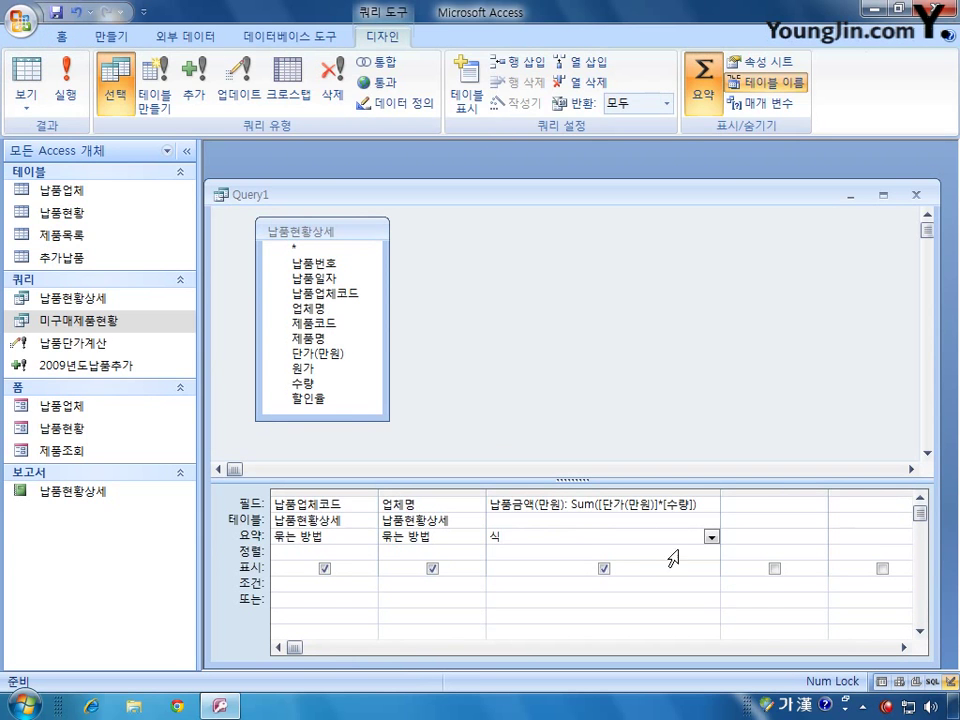
- Add the 납품일자 field to the fourth column of the query grid and widen that column
click(750, 492)
click(752, 504)
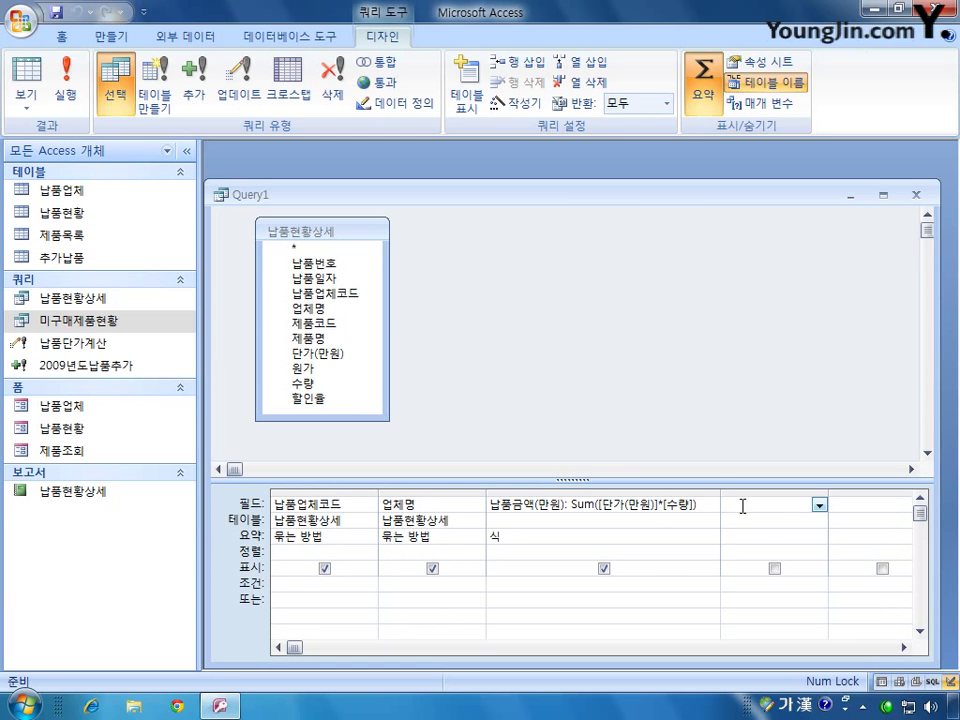
drag(300, 278, 740, 543)
drag(828, 492, 868, 494)
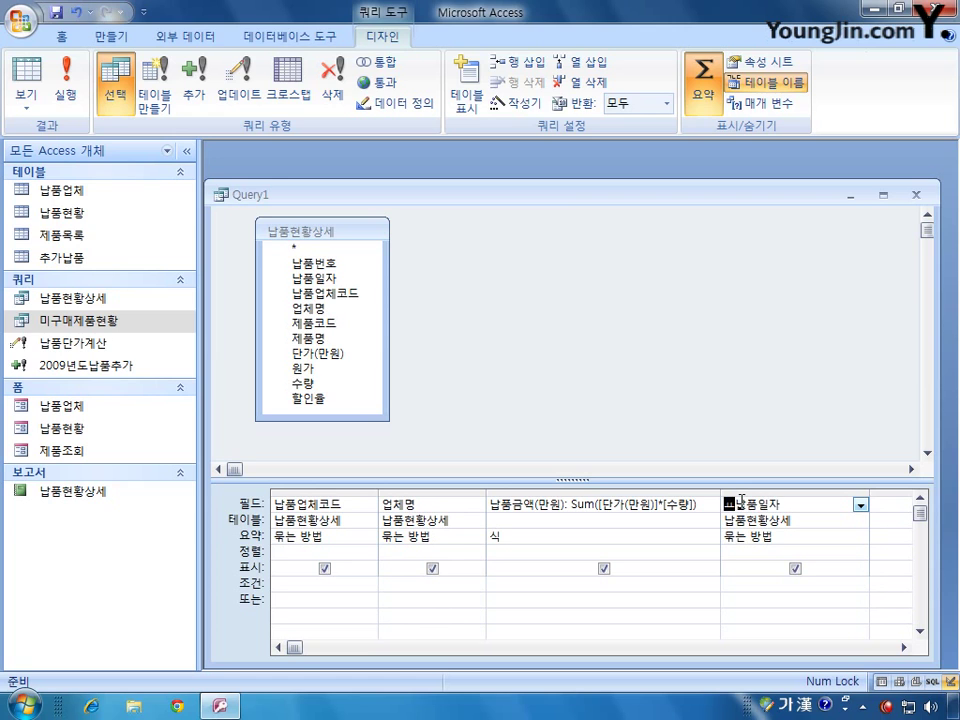
- Change the 납품일자 field in the fourth column to the expression Year([납품일자])
key(Hangul)
text(yea)
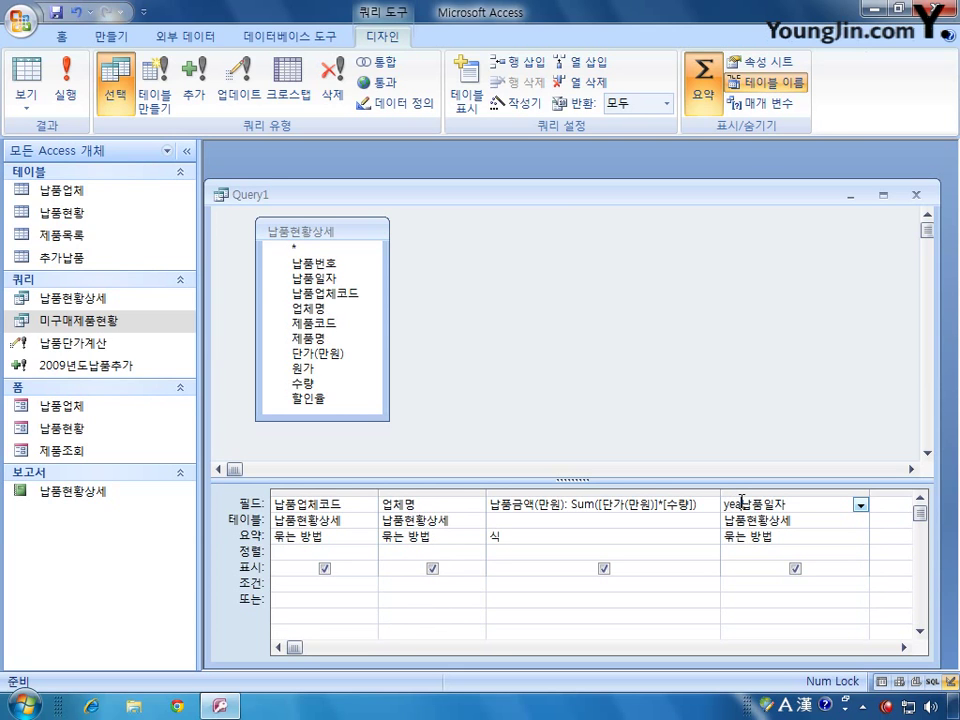
text(r([)
key(End)
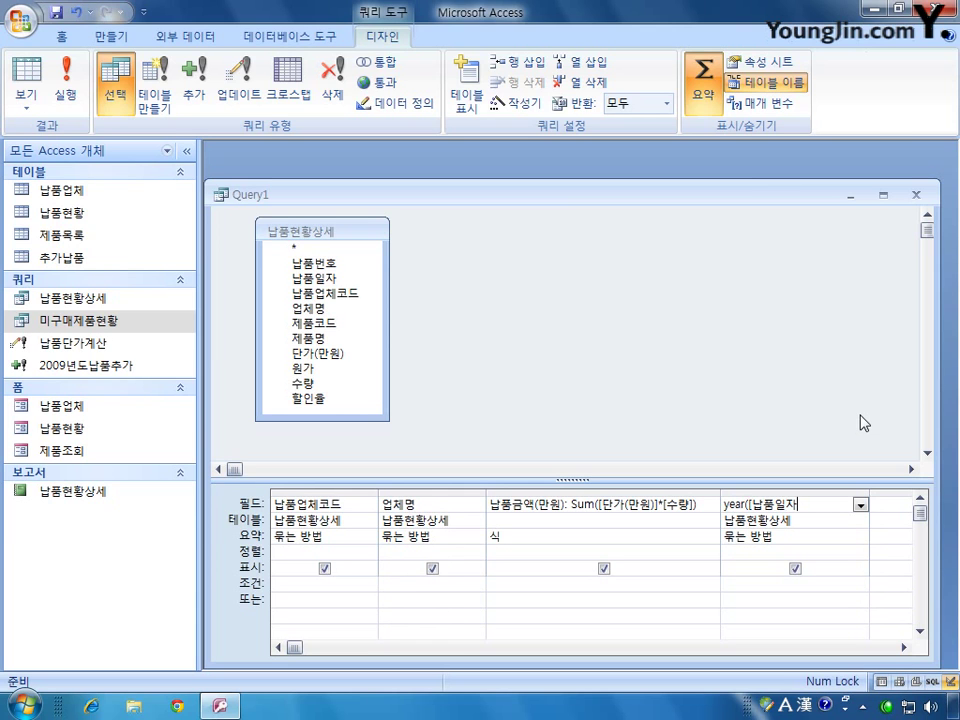
text(]))
click(778, 535)
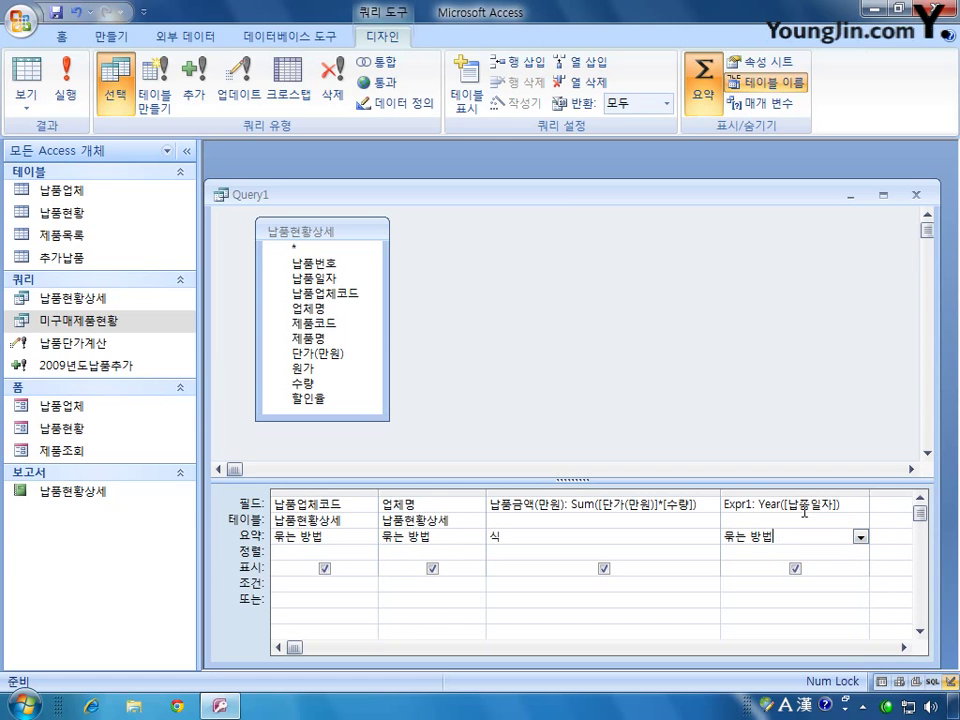
drag(757, 504, 718, 503)
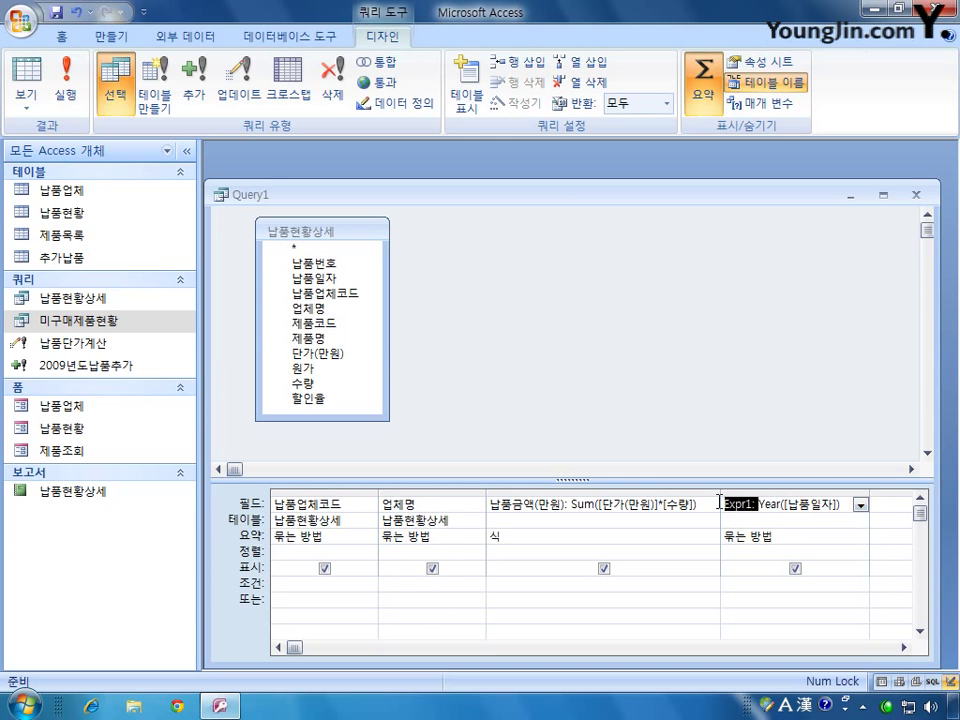
click(773, 536)
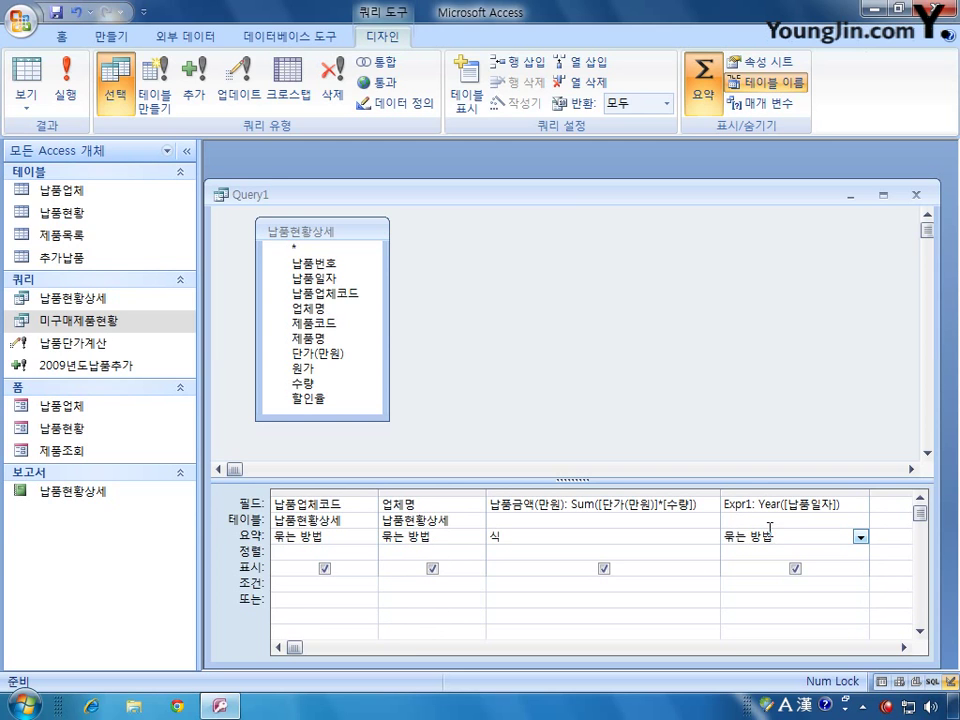
drag(757, 504, 861, 500)
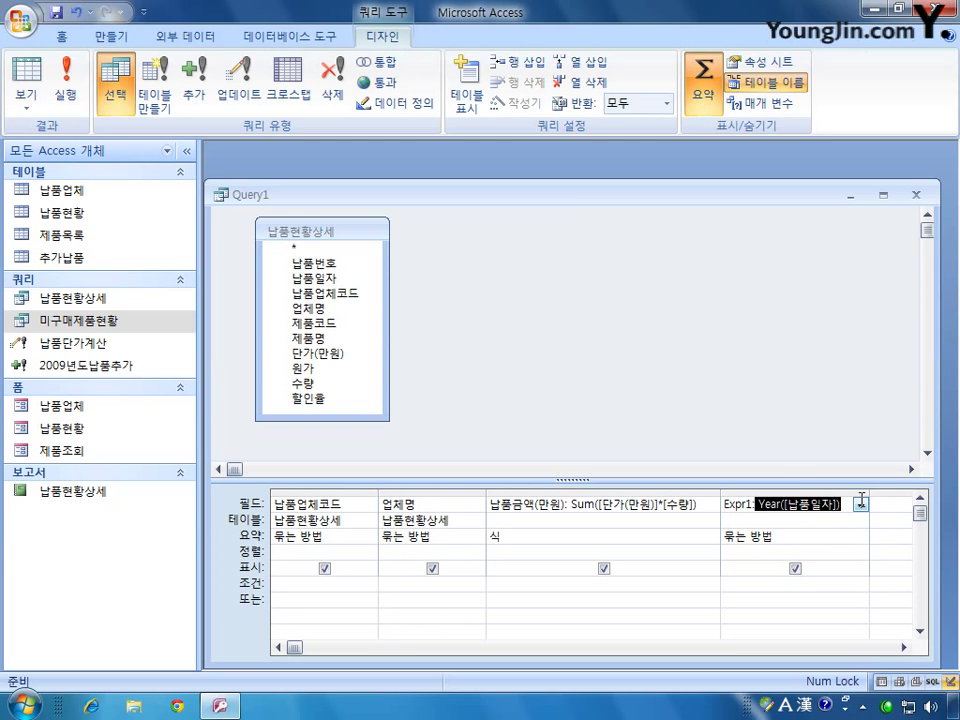
click(765, 504)
- Hide the Year([납품일자]) column from the results and set its criterion to the parameter prompt [조회할 납품연도를 입력하세요]
click(795, 568)
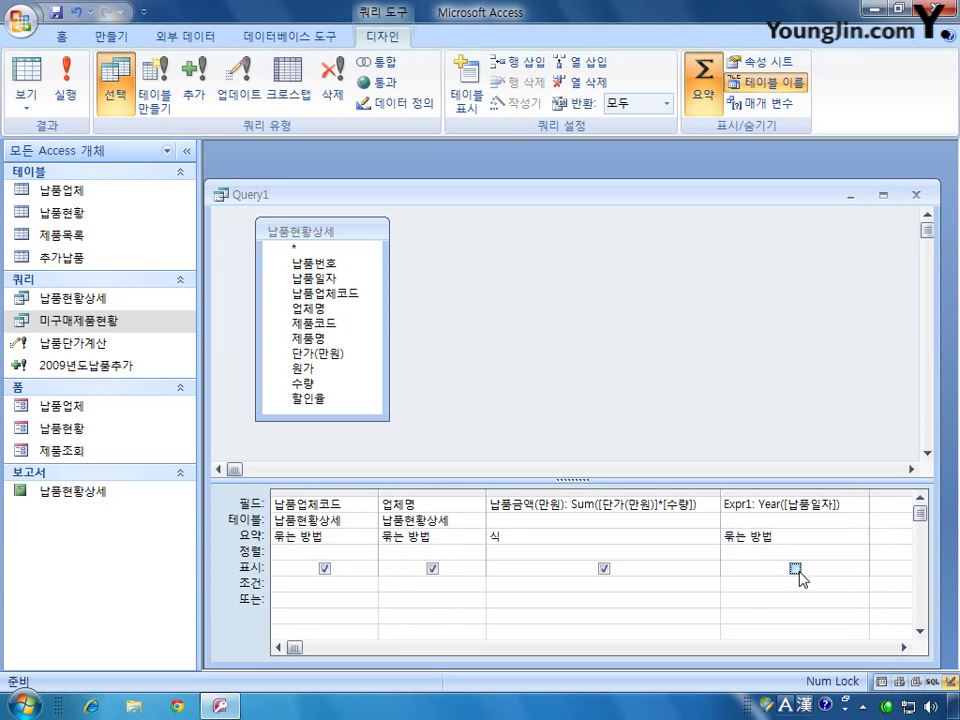
click(753, 601)
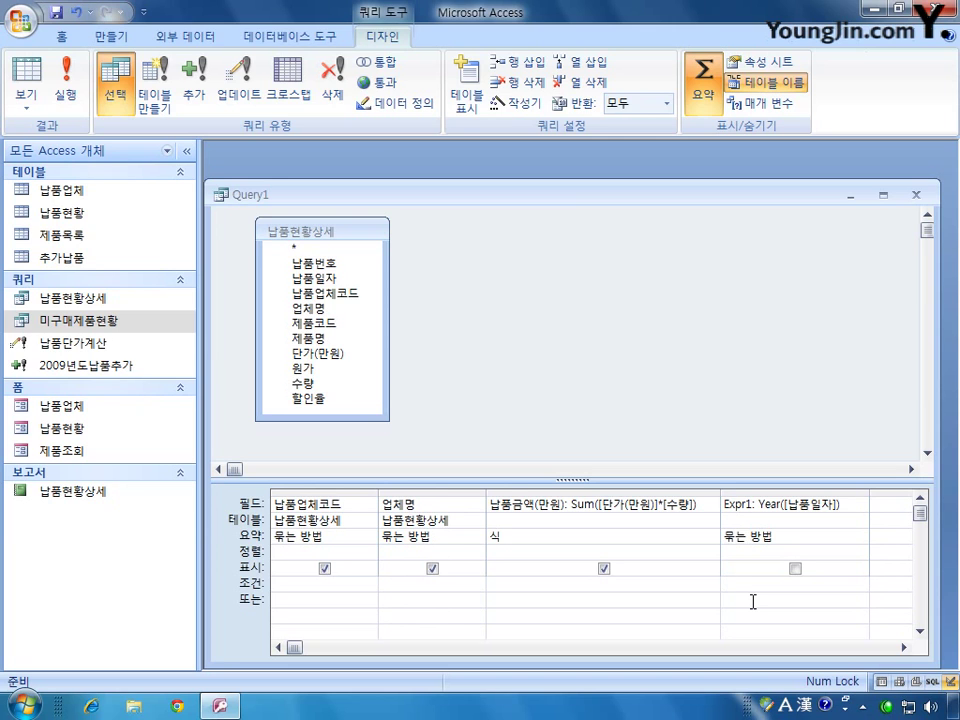
text(wh)
key(BackSpace)
key(BackSpace)
key(Hangul)
text(ㅈ)
key(BackSpace)
text([조회할 납품연도를 입)
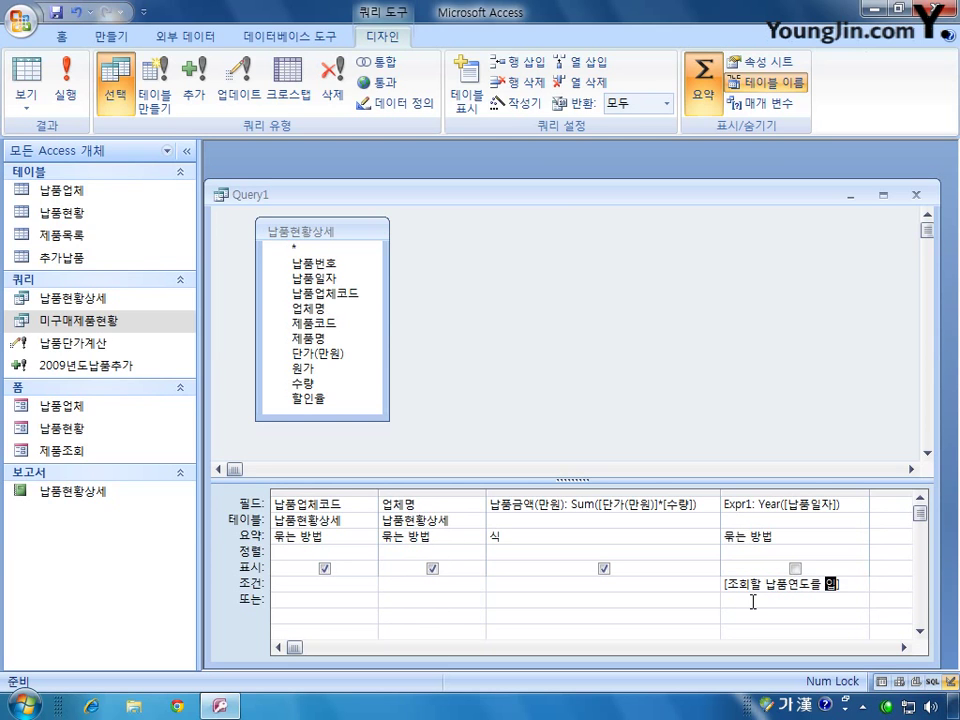
text(력하세요)
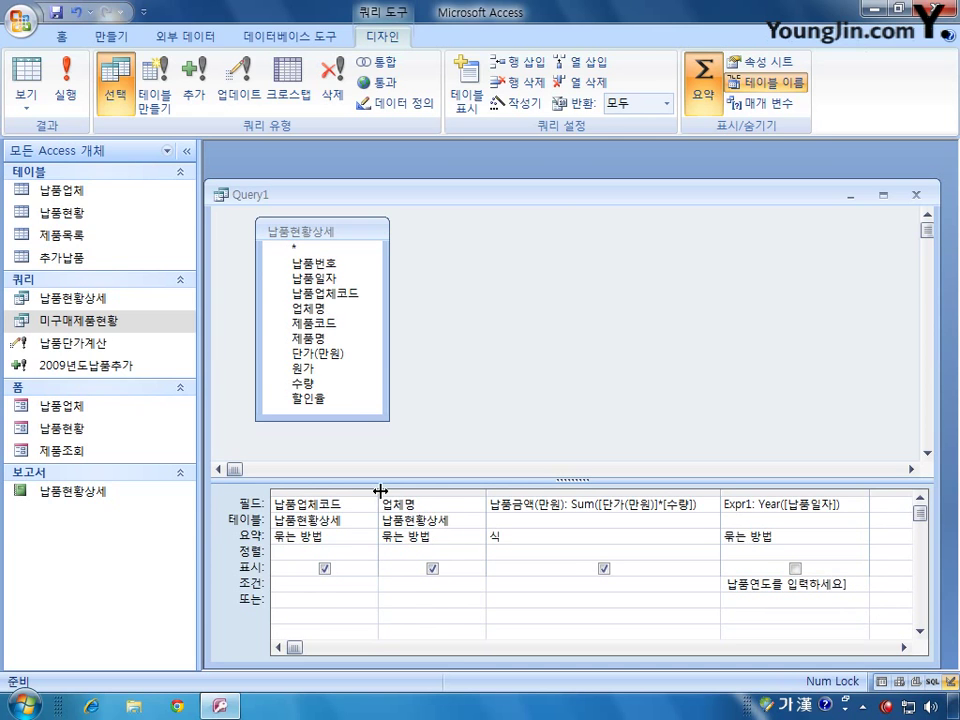
- Narrow the 납품업체코드 and 업체명 columns and fit the Year([납품일자]) column to its full criterion text
drag(380, 490, 366, 490)
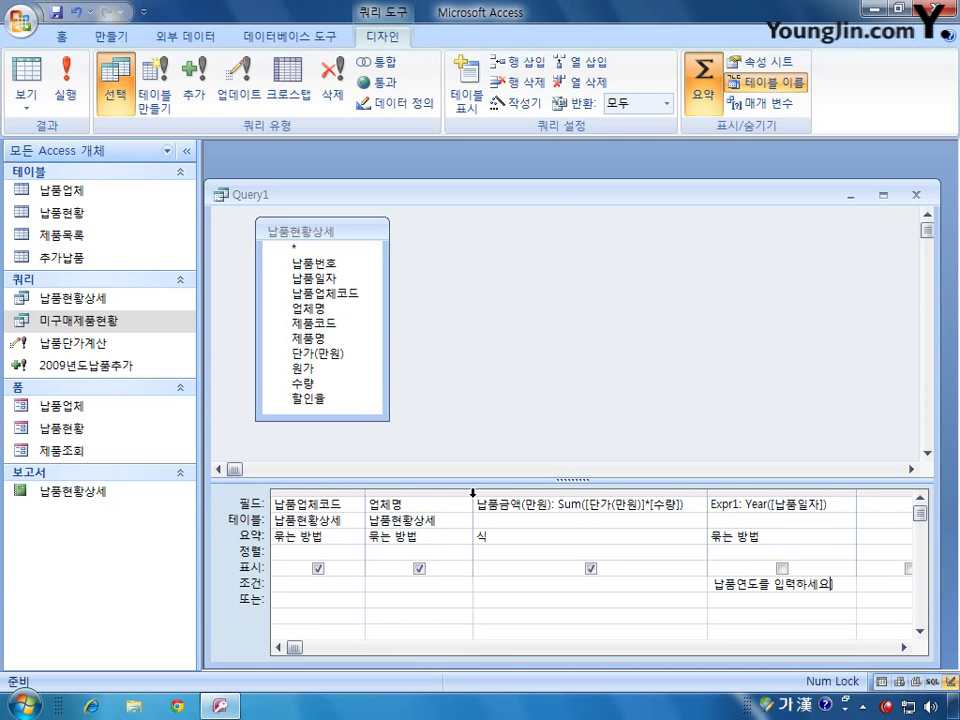
drag(472, 493, 459, 493)
drag(844, 497, 838, 497)
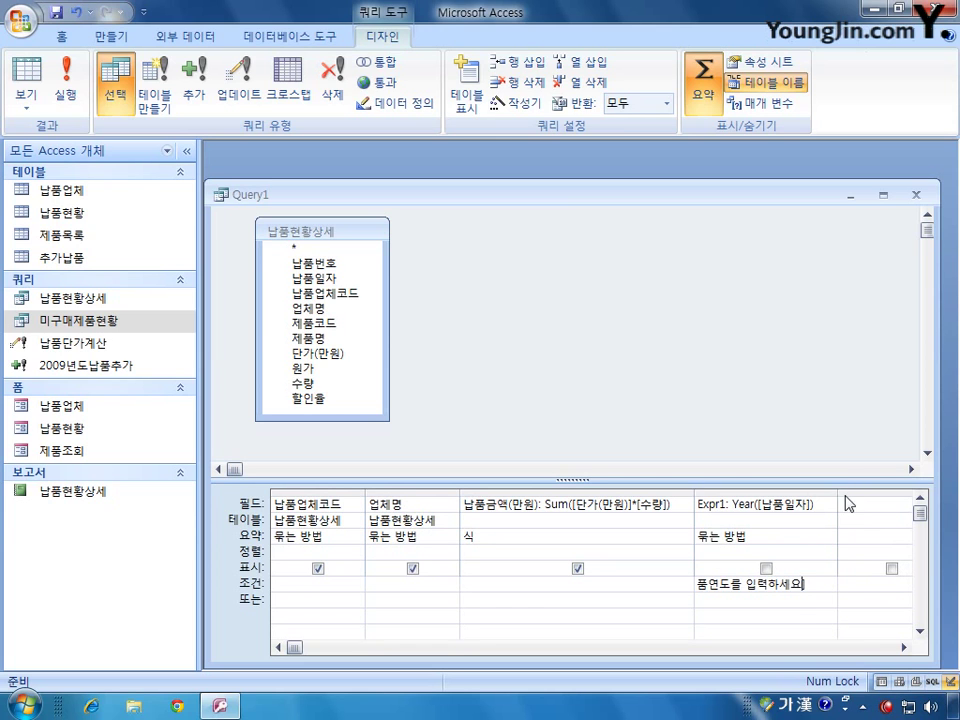
click(799, 600)
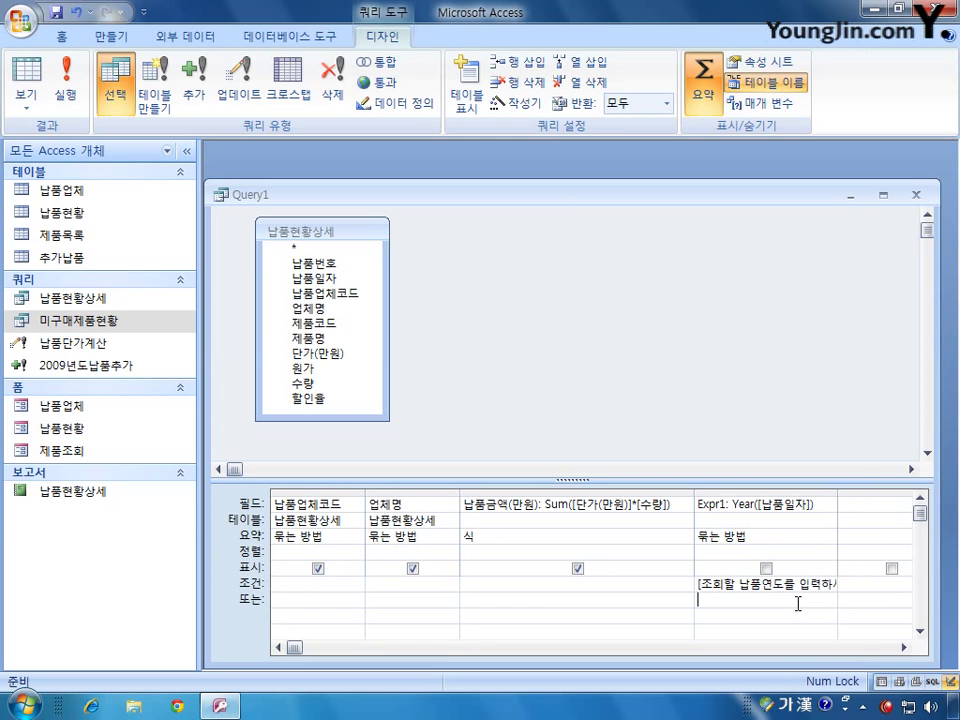
double_click(838, 491)
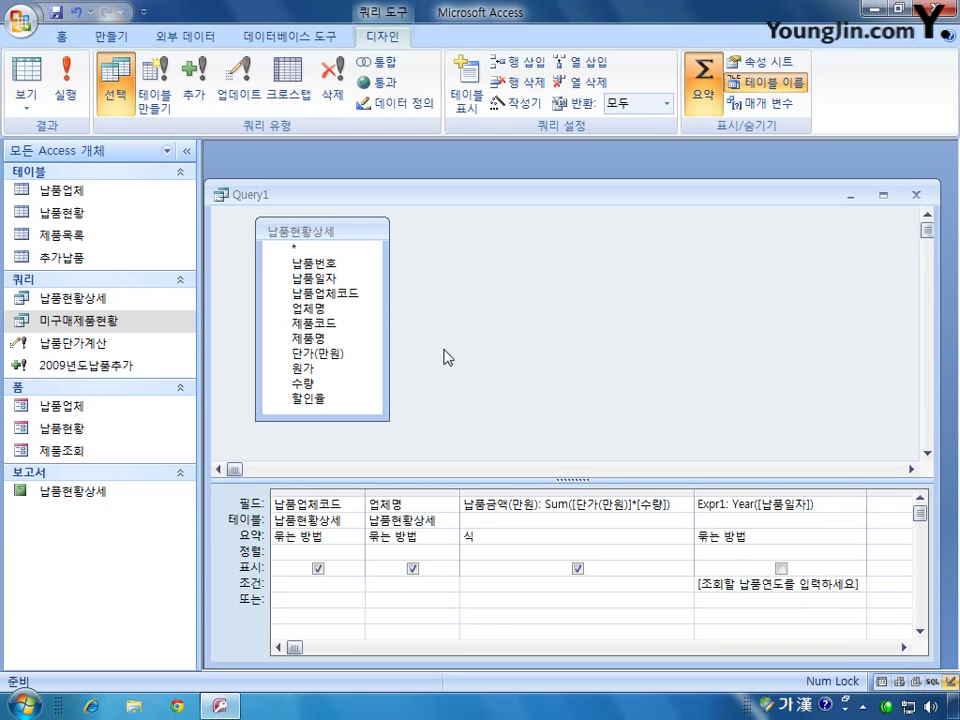
- Close the query design and save it under the name 업체별납품금액조회
click(915, 195)
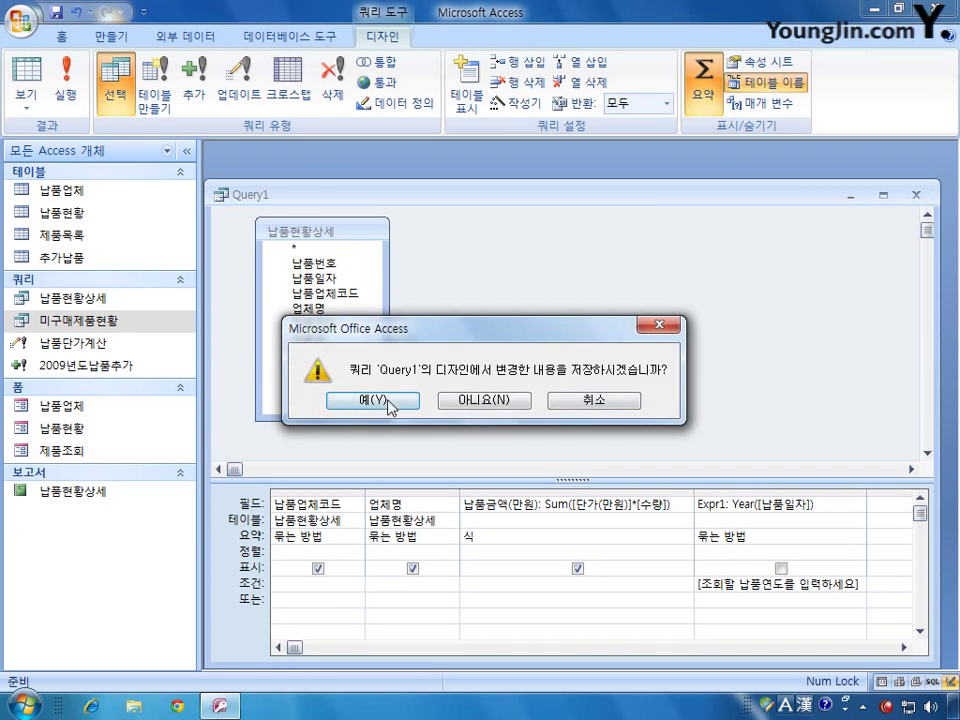
click(360, 335)
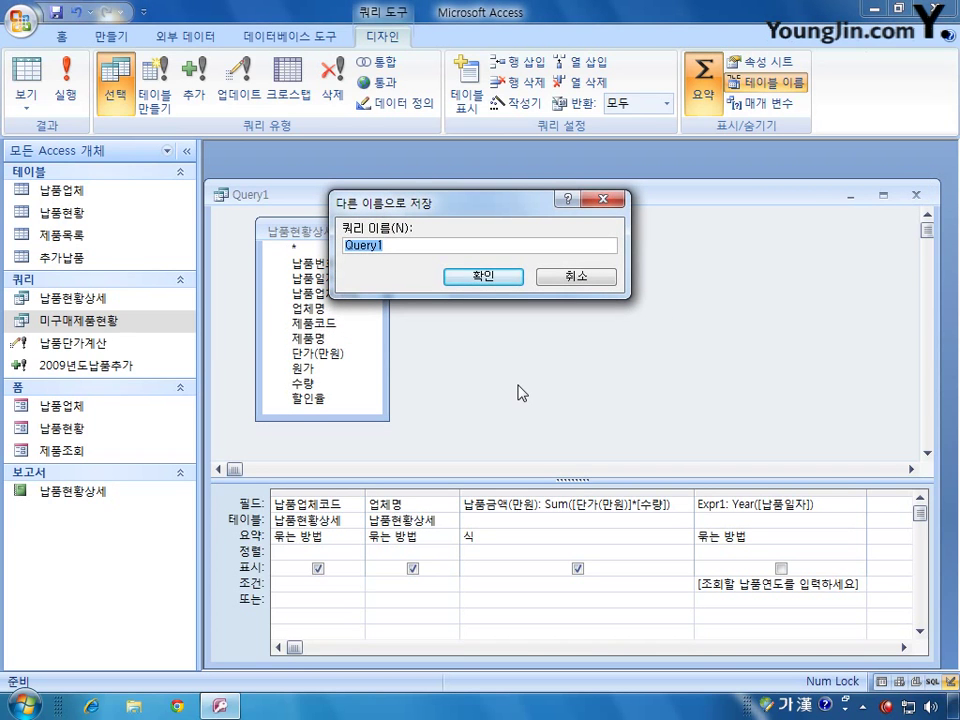
text(업체별)
text(납품금액조회)
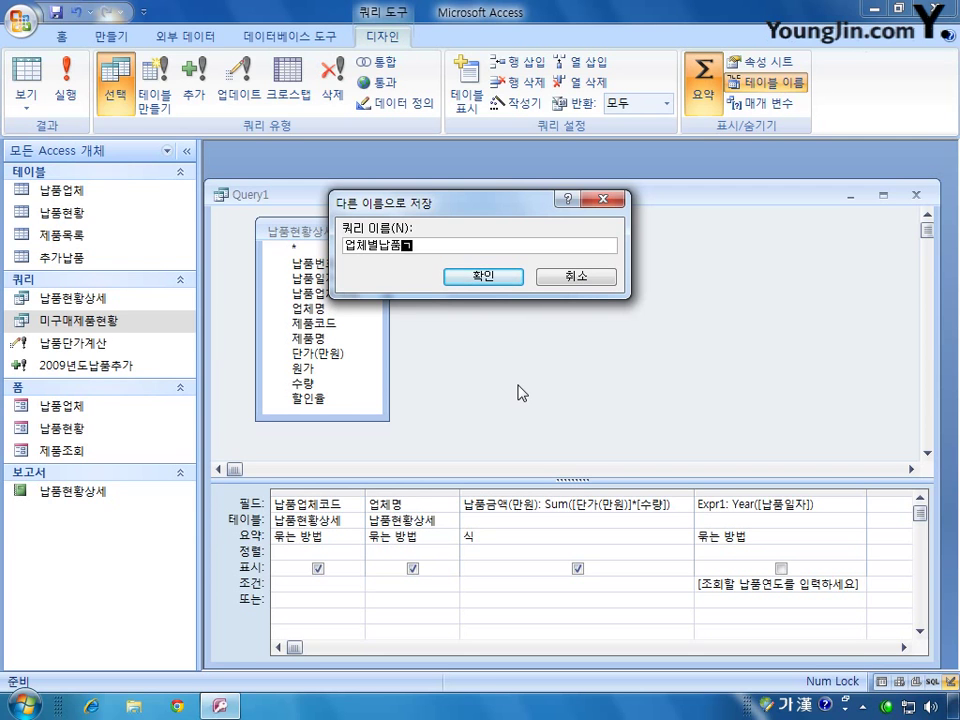
key(Return)
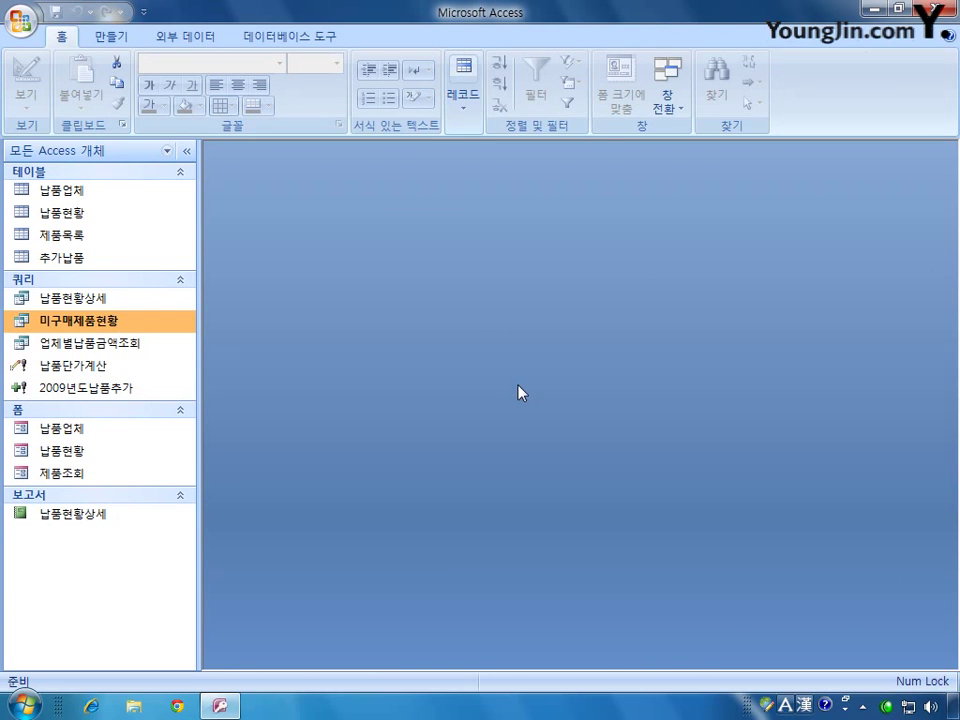
- Run the 업체별납품금액조회 query for delivery year 2007, check the supplier amounts, and close the results
double_click(133, 342)
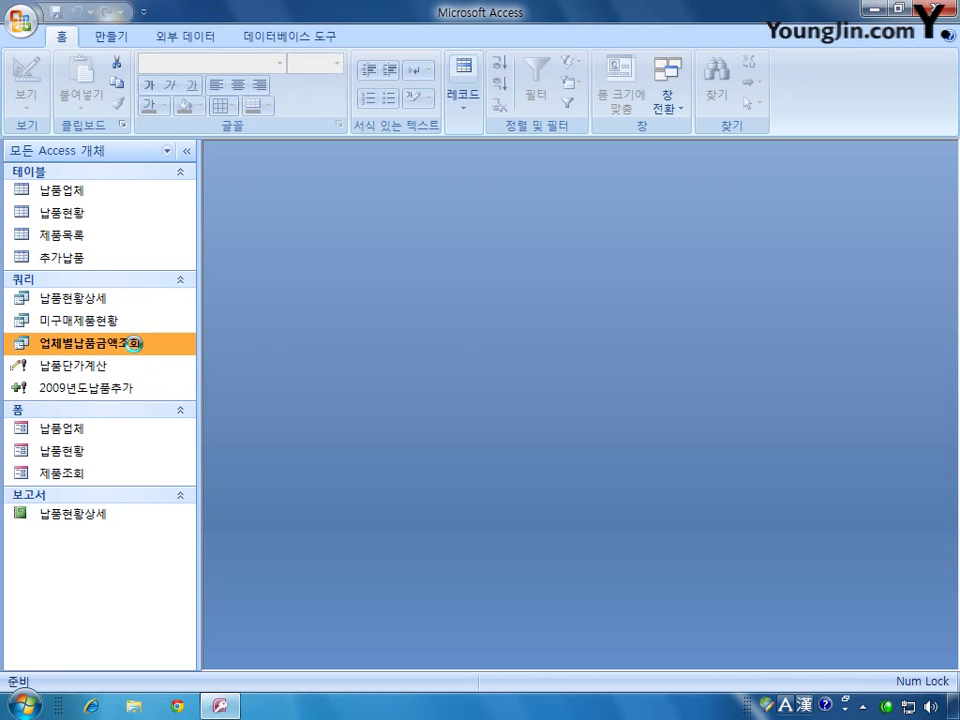
drag(456, 208, 436, 280)
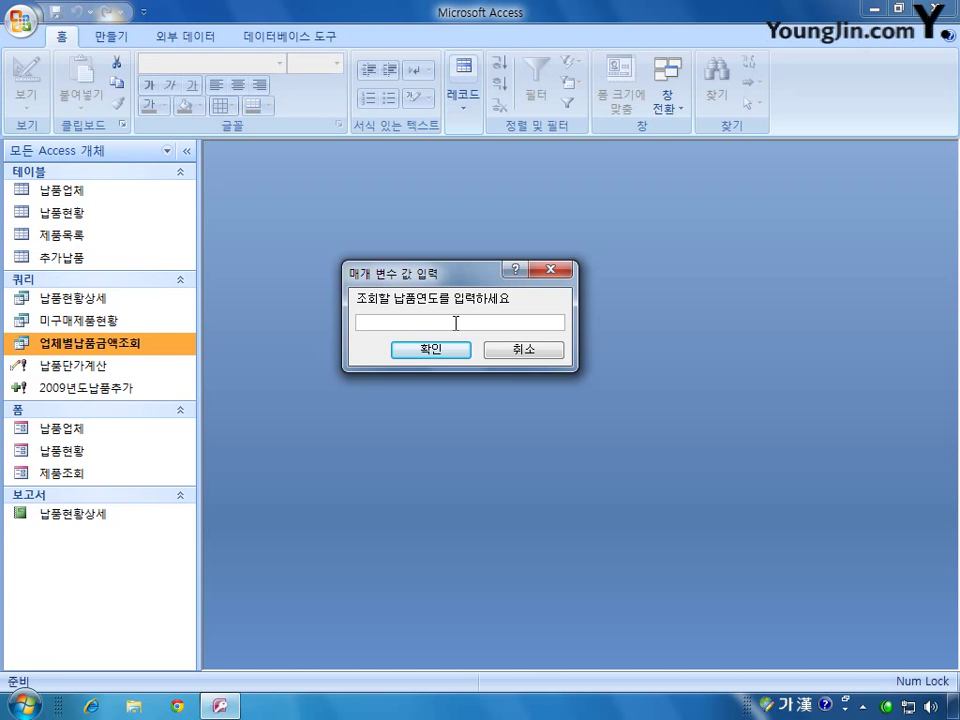
text(2007)
key(Return)
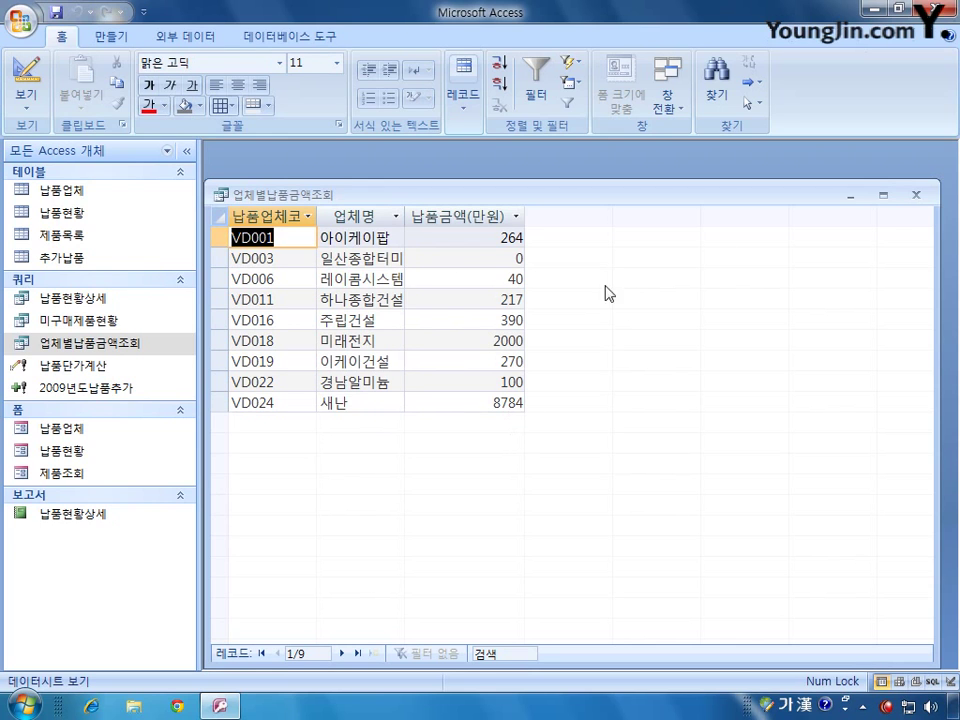
click(915, 195)
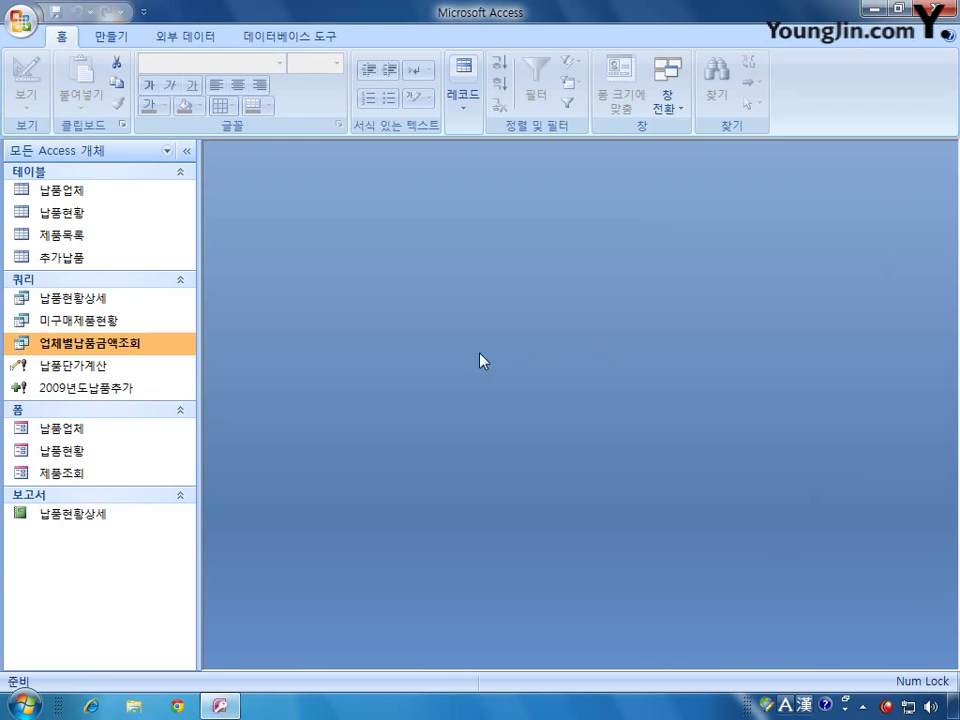